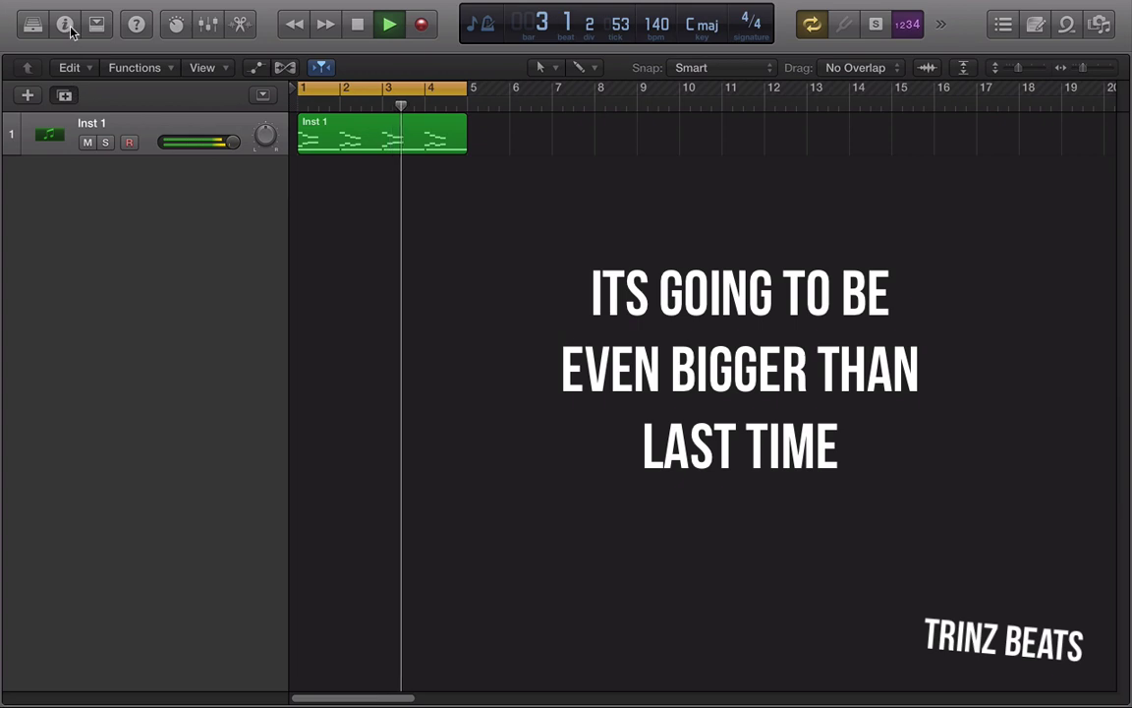
Add a second software instrument track and play the existing loop from the beginning
{"action": "left_click", "coordinate": [696, 232]}
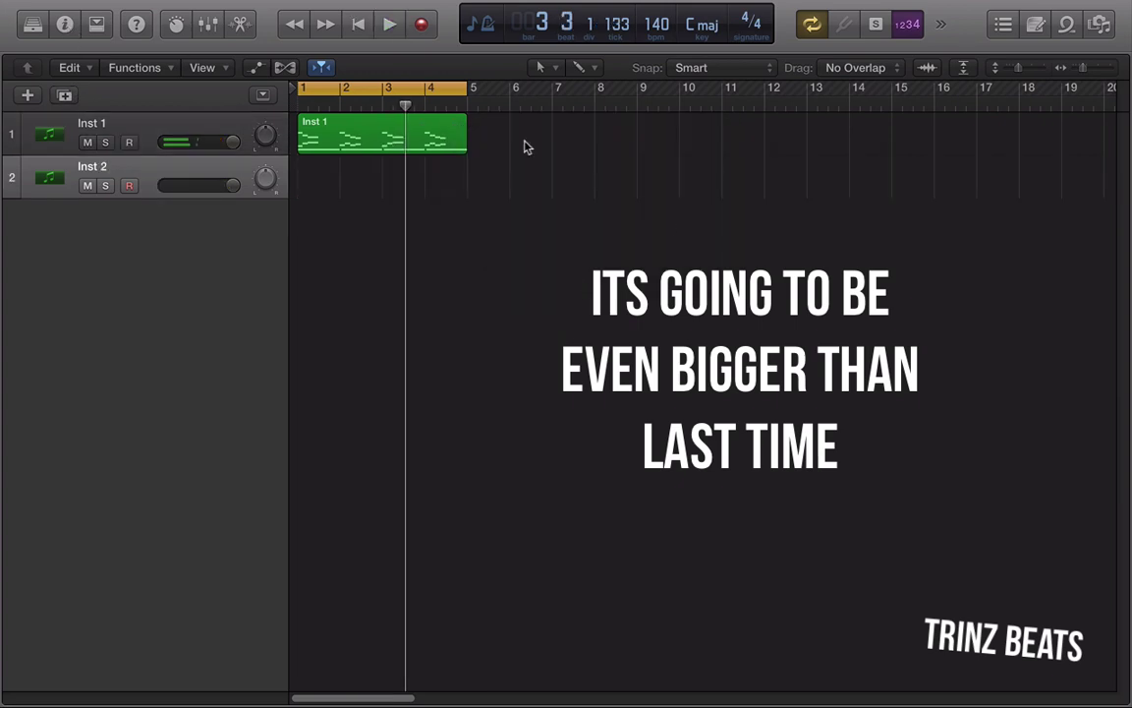
{"action": "left_click", "coordinate": [335, 23]}
{"action": "left_click", "coordinate": [357, 24]}
{"action": "key", "text": "space"}
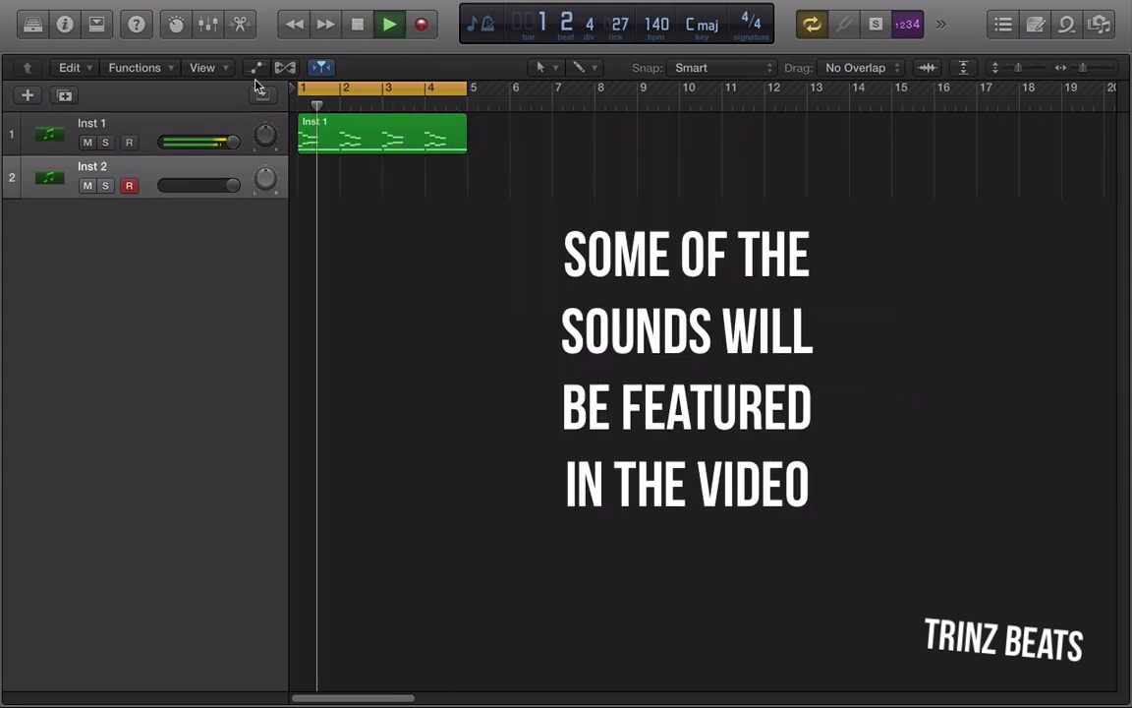
{"action": "key", "text": "space"}
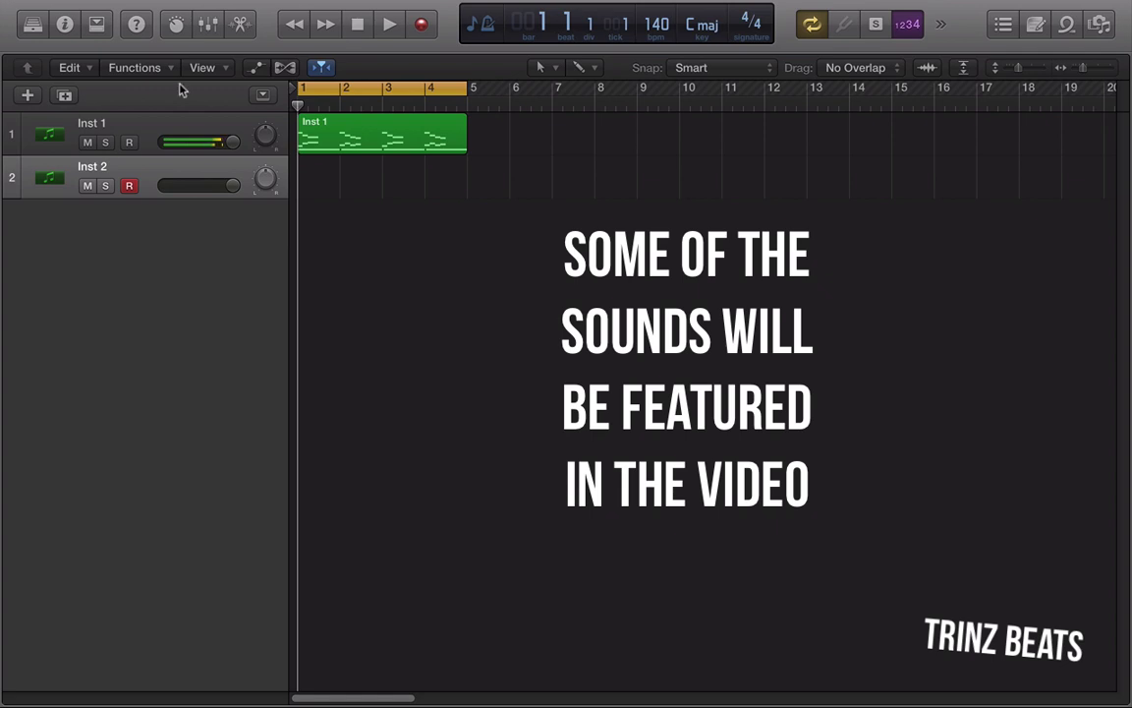
Show the new track's channel strip and load the EXS24 sampler as its instrument
{"action": "left_click", "coordinate": [33, 25]}
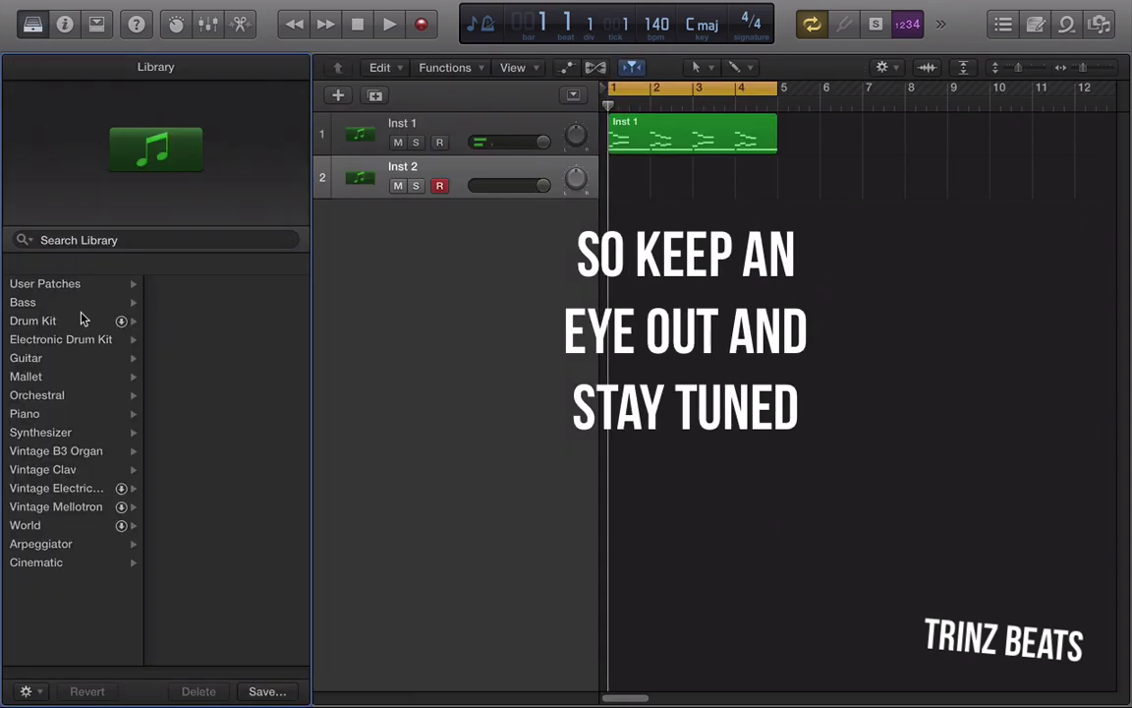
{"action": "left_click", "coordinate": [67, 22]}
{"action": "left_click", "coordinate": [69, 316]}
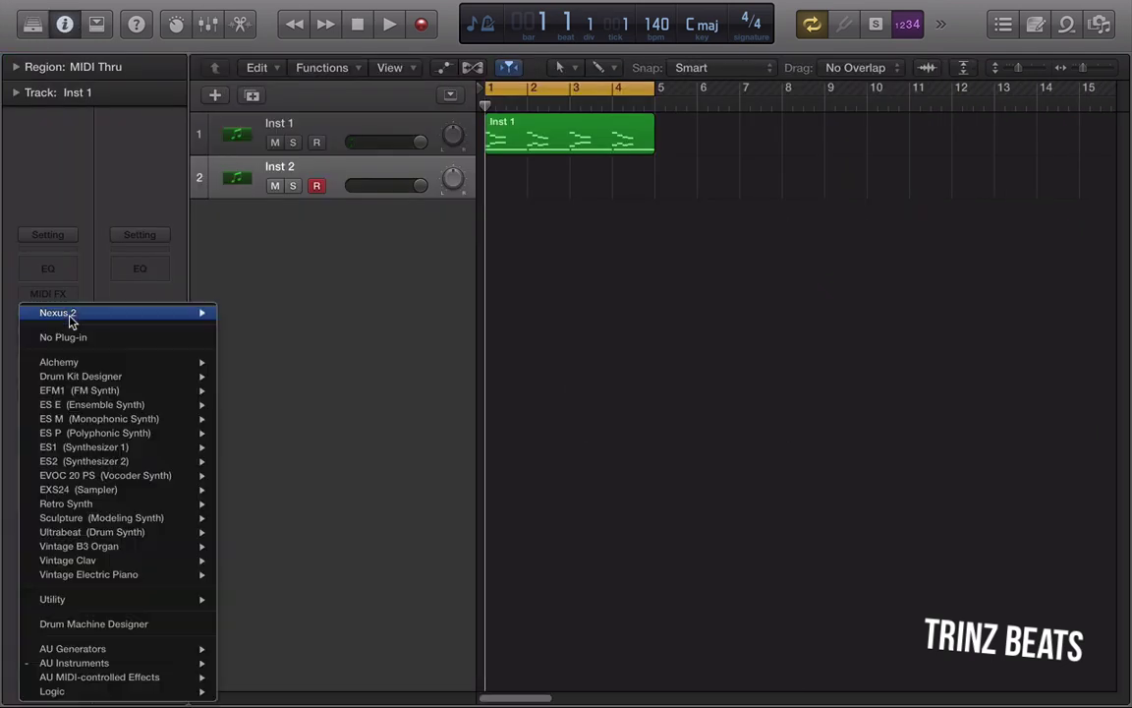
{"action": "mouse_move", "coordinate": [140, 491]}
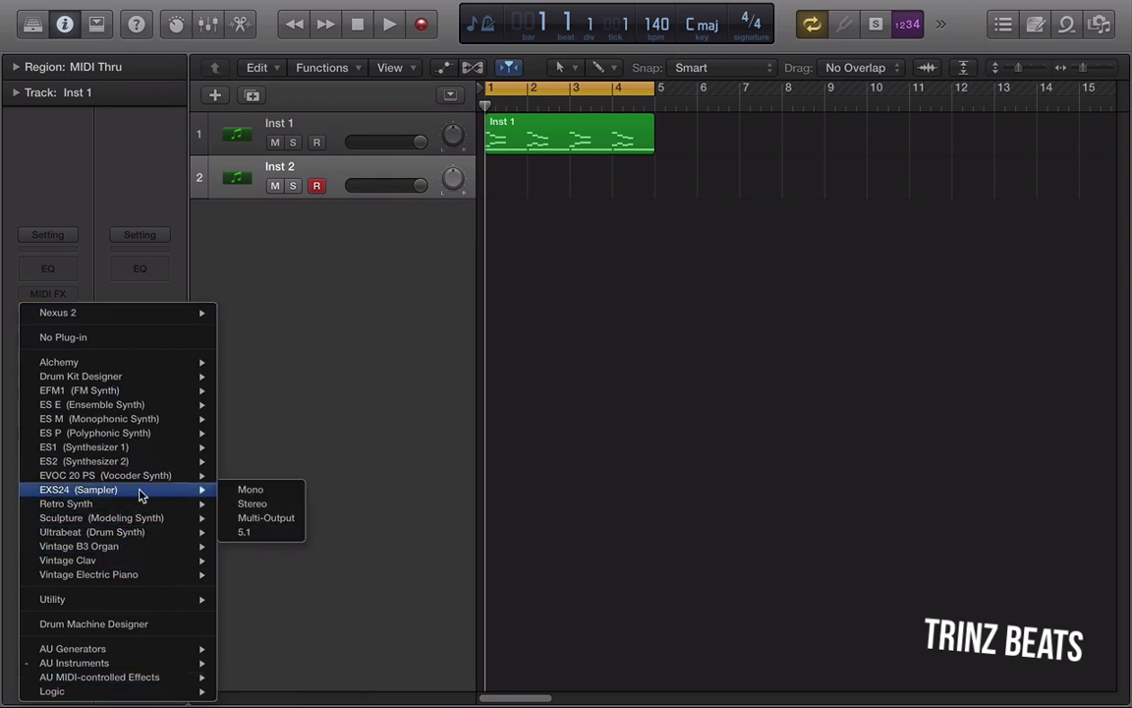
{"action": "left_click", "coordinate": [260, 496]}
Choose the drill bell sampler instrument for the new track and dismiss the plug-in window
{"action": "left_click", "coordinate": [422, 143]}
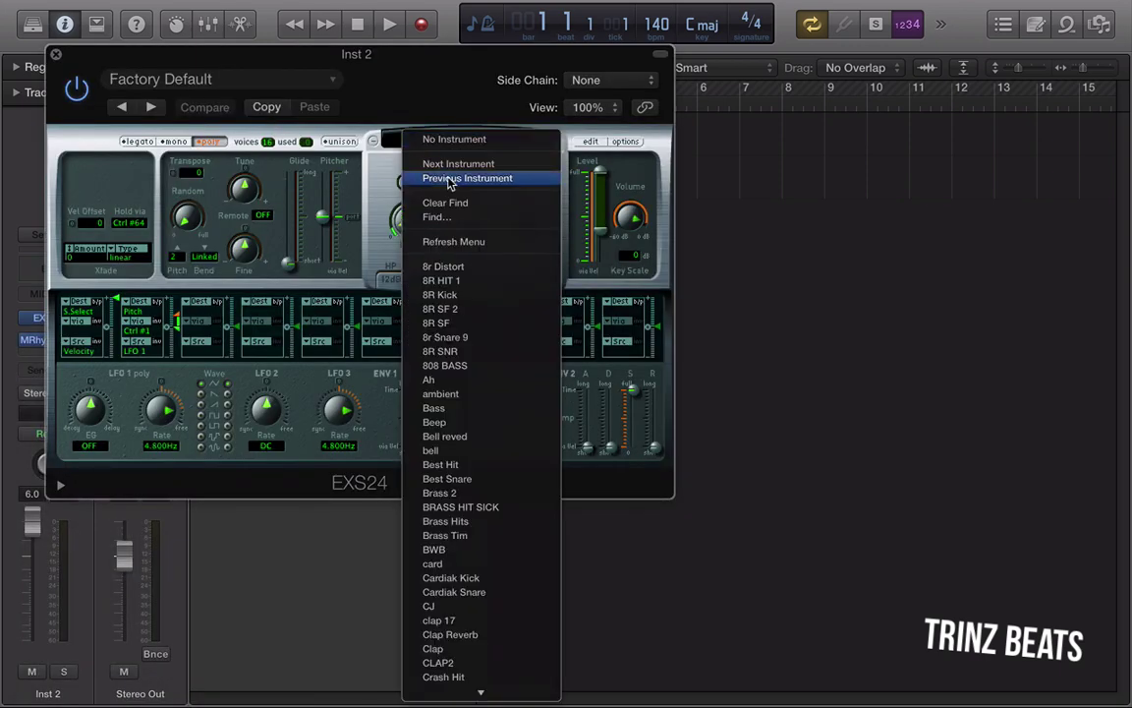
{"action": "scroll", "coordinate": [470, 629], "scroll_direction": "down", "scroll_amount": 5}
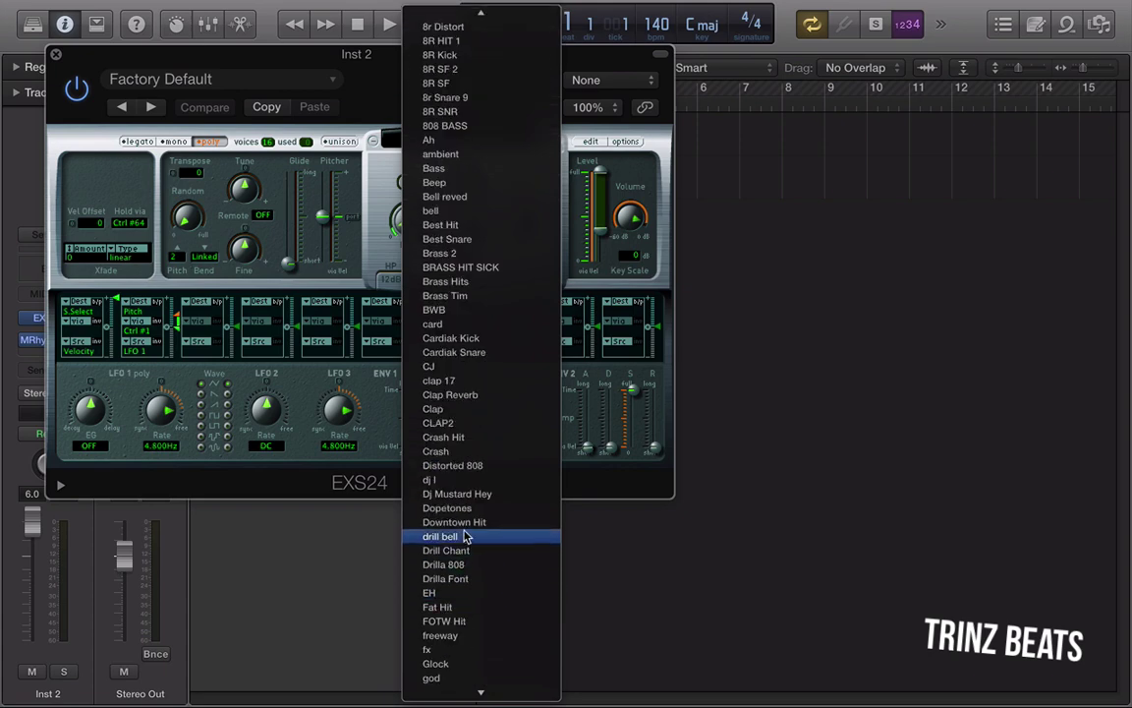
{"action": "left_click", "coordinate": [454, 537]}
{"action": "left_click", "coordinate": [54, 318]}
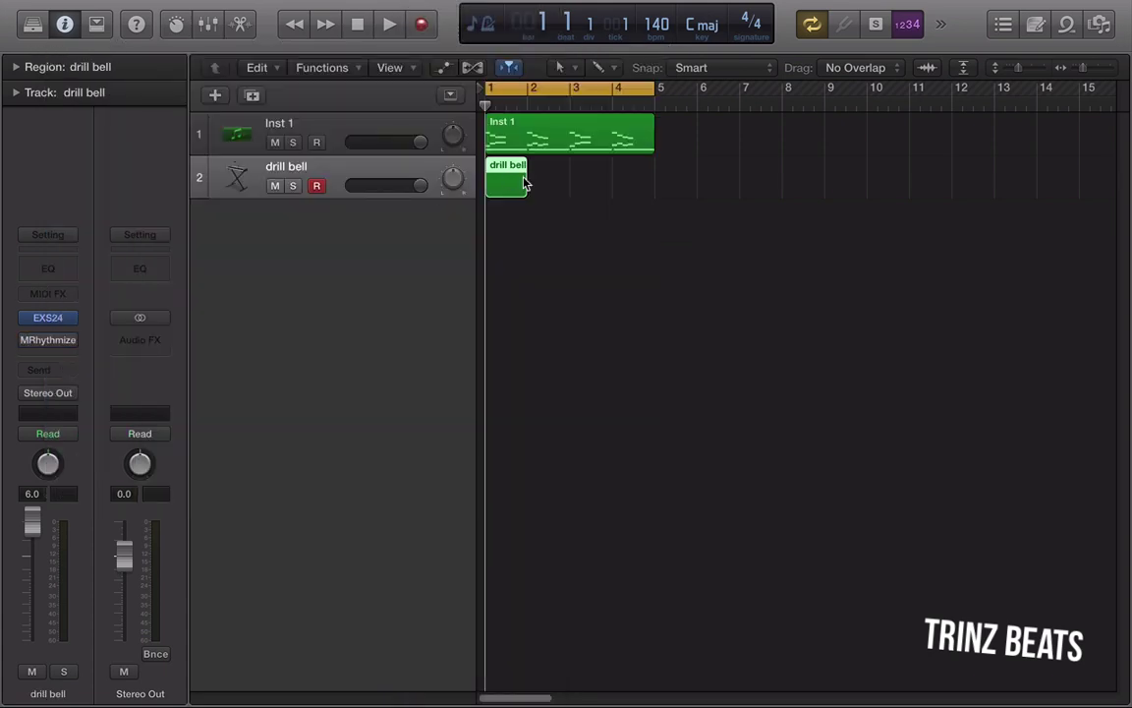
Extend the drill bell region to bar 5, check Inst 1's notes, and audition C3 in the drill bell's Piano Roll
{"action": "left_click_drag", "start_coordinate": [518, 188], "coordinate": [653, 186]}
{"action": "double_click", "coordinate": [609, 144]}
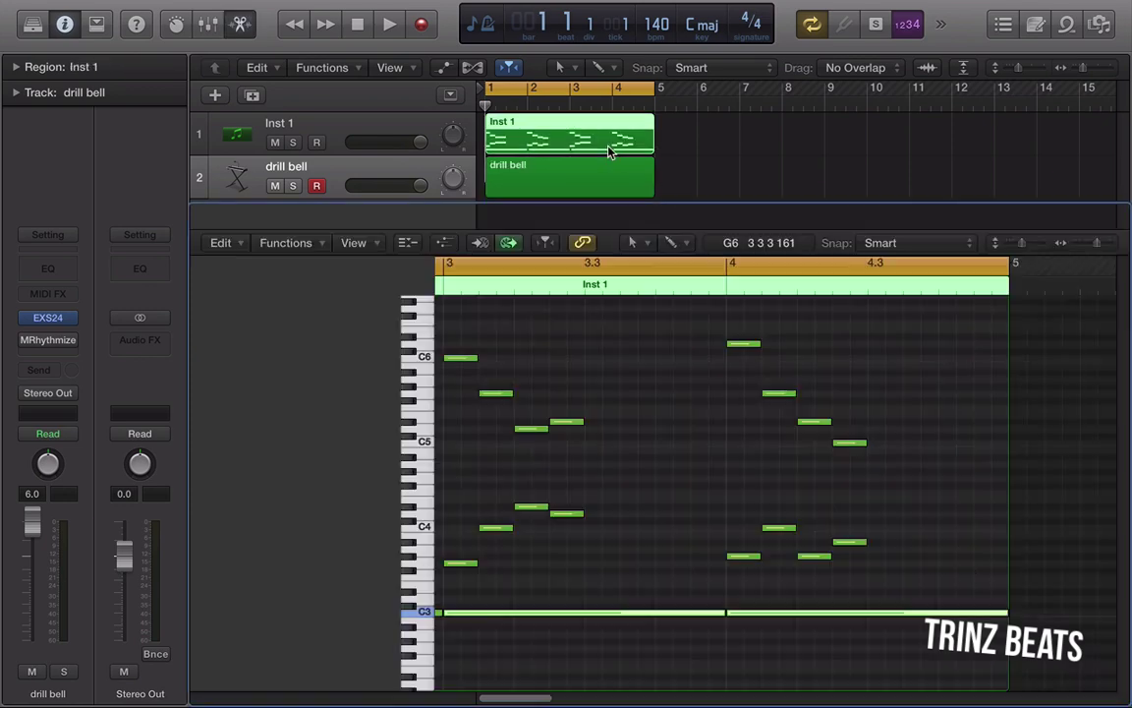
{"action": "left_click", "coordinate": [600, 177]}
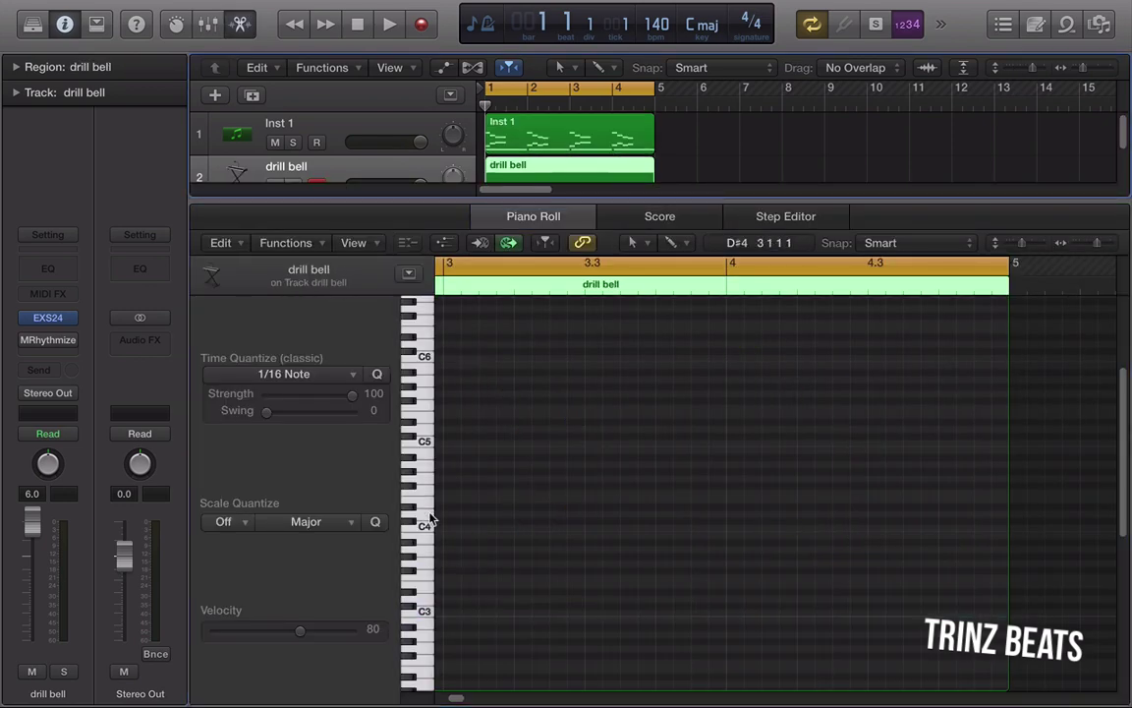
{"action": "left_click", "coordinate": [427, 611]}
Enter a sustained C3 note from bar 1 to bar 3 in the drill bell region and close the editor
{"action": "scroll", "coordinate": [533, 598], "scroll_direction": "left", "scroll_amount": 5}
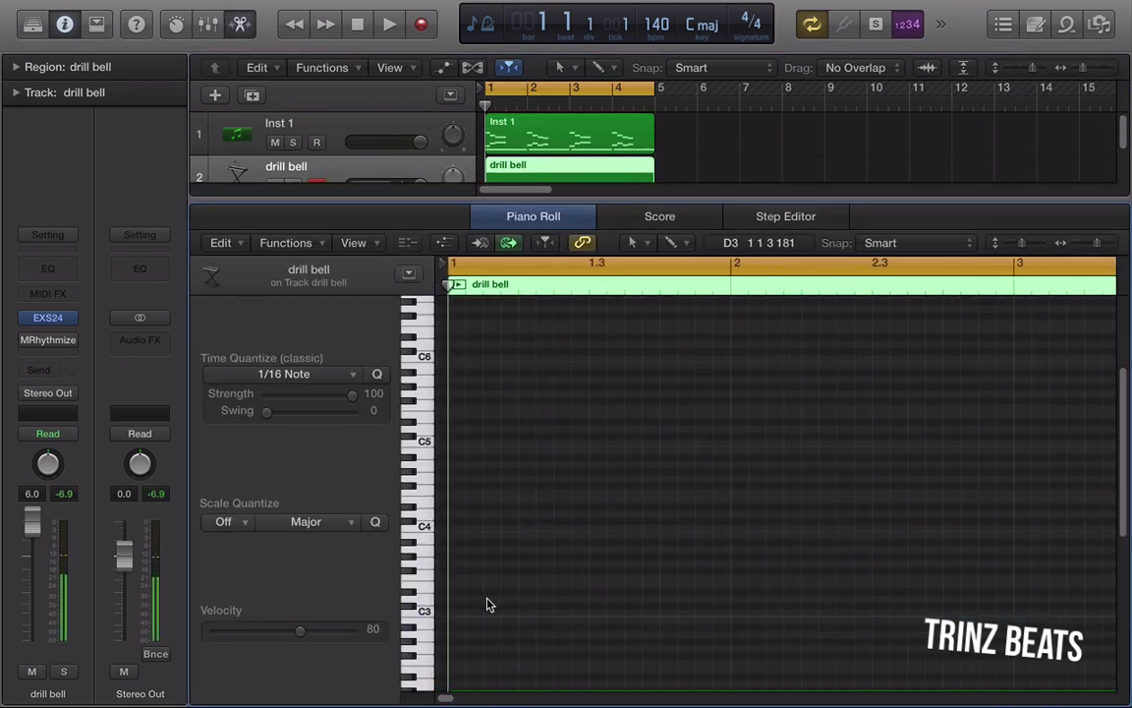
{"action": "left_click", "coordinate": [455, 616]}
{"action": "left_click_drag", "start_coordinate": [717, 615], "coordinate": [1015, 613]}
{"action": "left_click_drag", "start_coordinate": [1097, 251], "coordinate": [1088, 253]}
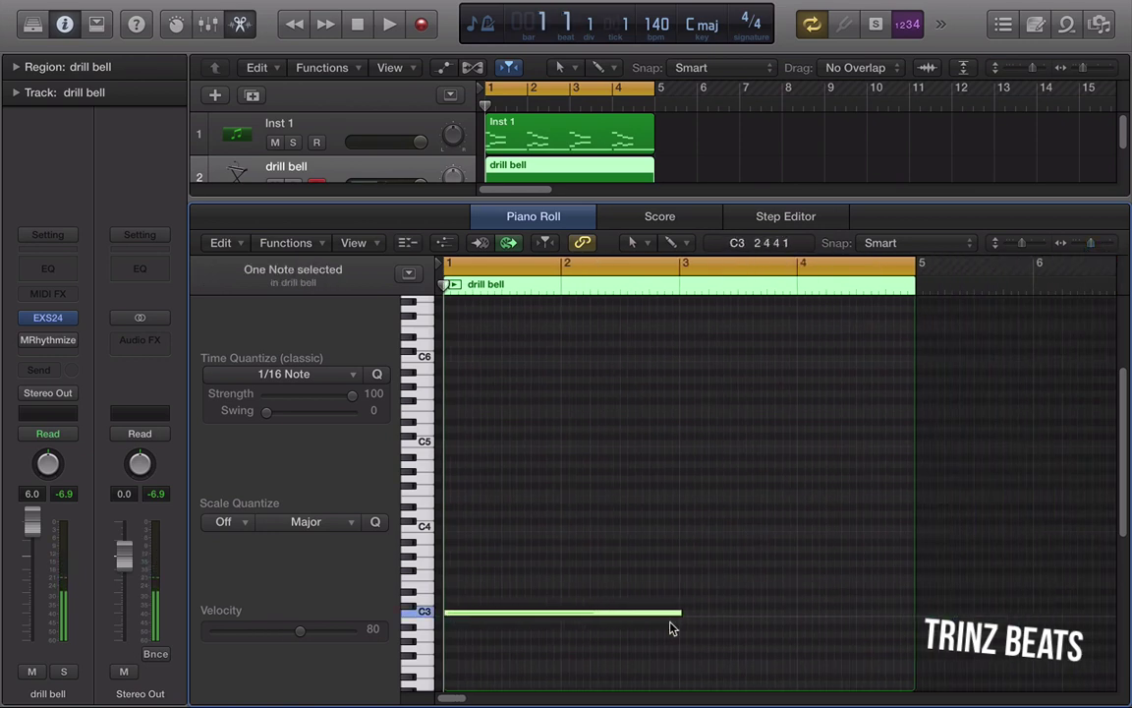
{"action": "left_click_drag", "start_coordinate": [687, 625], "coordinate": [678, 621]}
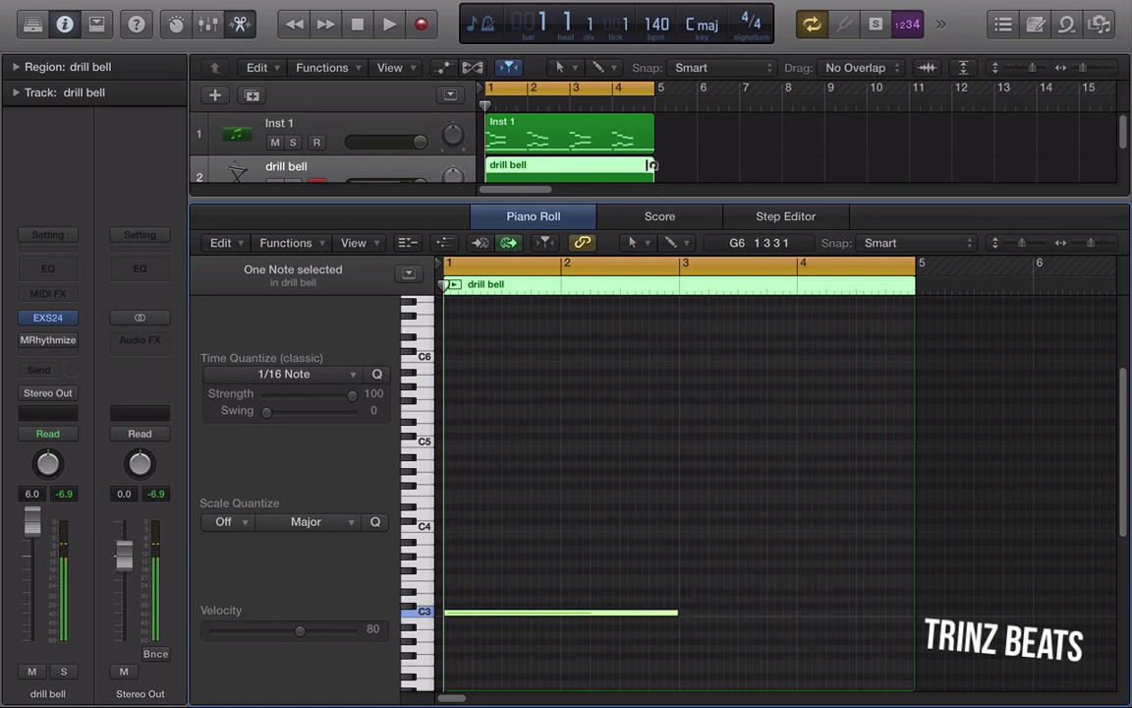
{"action": "left_click", "coordinate": [246, 29]}
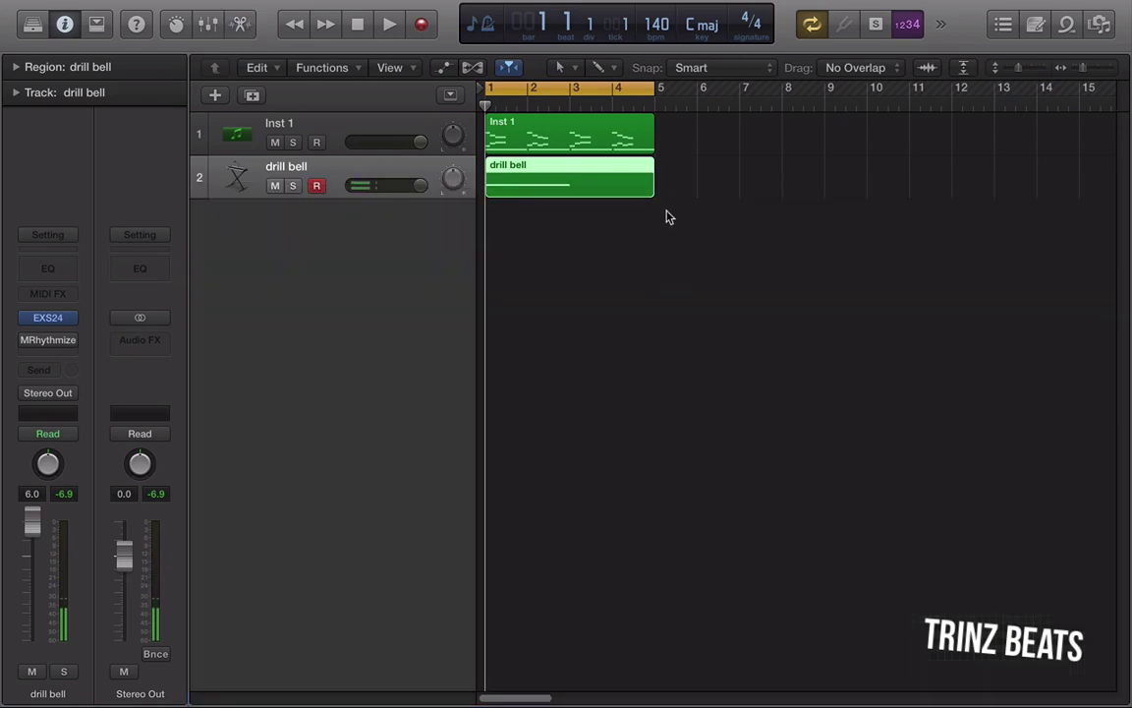
Repeat the two-bar drill bell region at bar 3 and lower the track volume to -4.0 dB during playback
{"action": "left_click_drag", "start_coordinate": [644, 190], "coordinate": [619, 184]}
{"action": "key", "text": "space"}
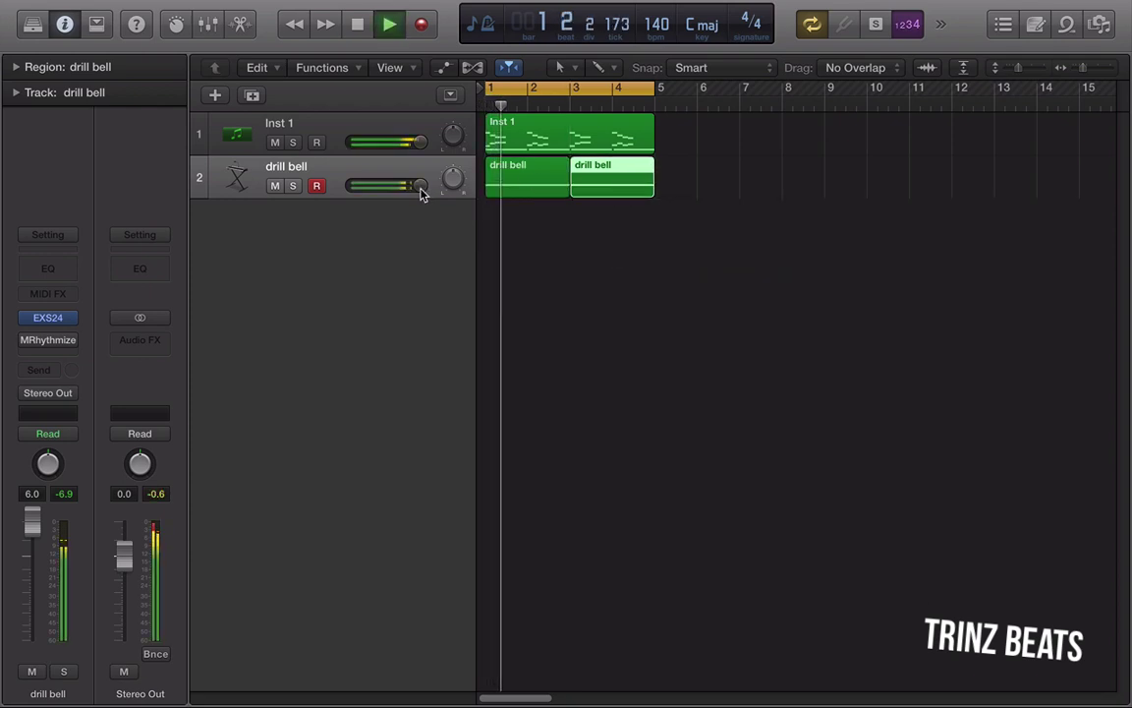
{"action": "left_click_drag", "start_coordinate": [420, 186], "coordinate": [332, 191]}
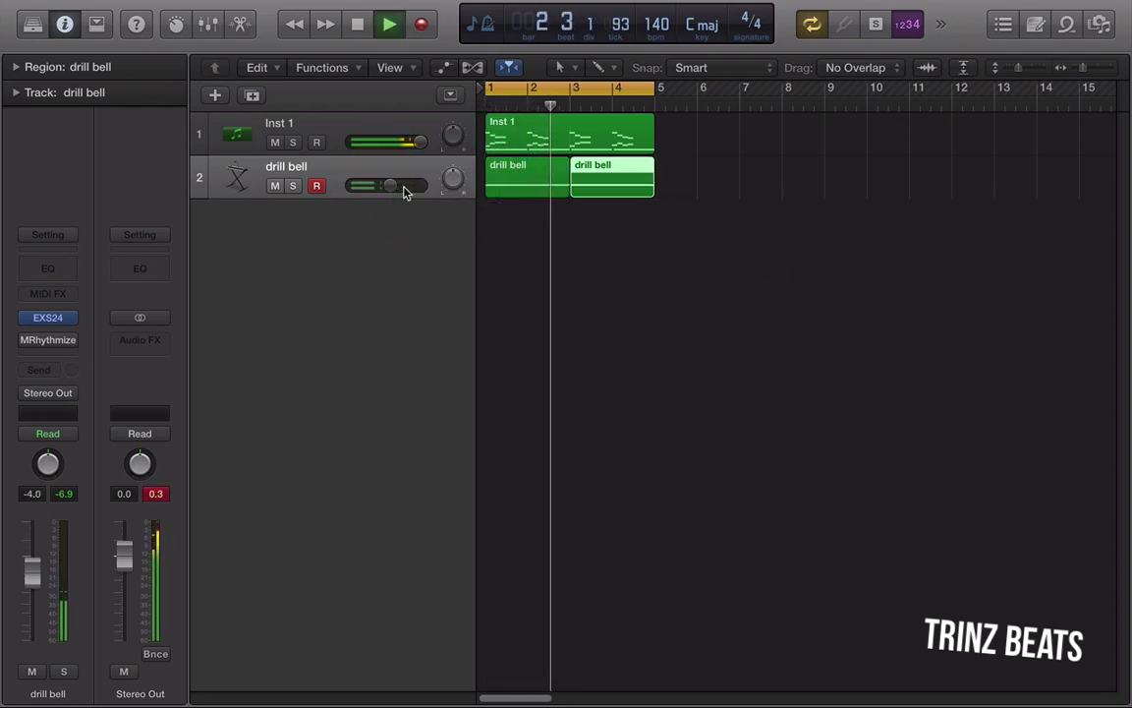
Replace the repeated drill bell region by extending the first region and its C3 note to bar 5
{"action": "key", "text": "Delete"}
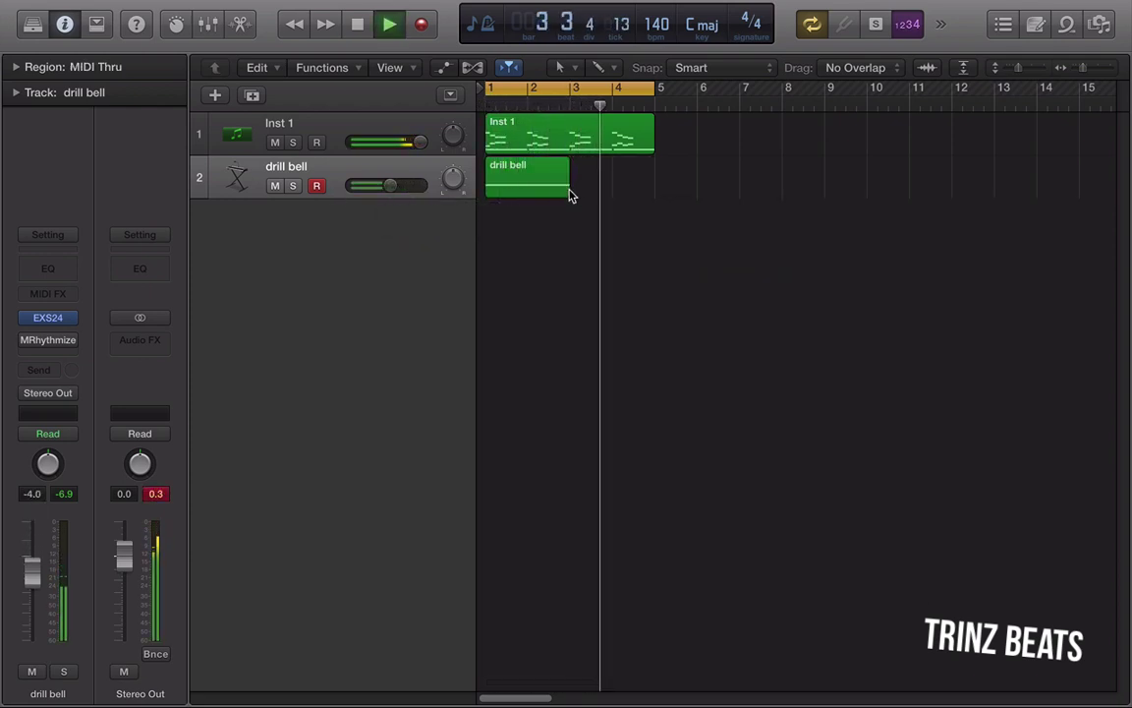
{"action": "left_click_drag", "start_coordinate": [570, 191], "coordinate": [653, 192]}
{"action": "double_click", "coordinate": [627, 187]}
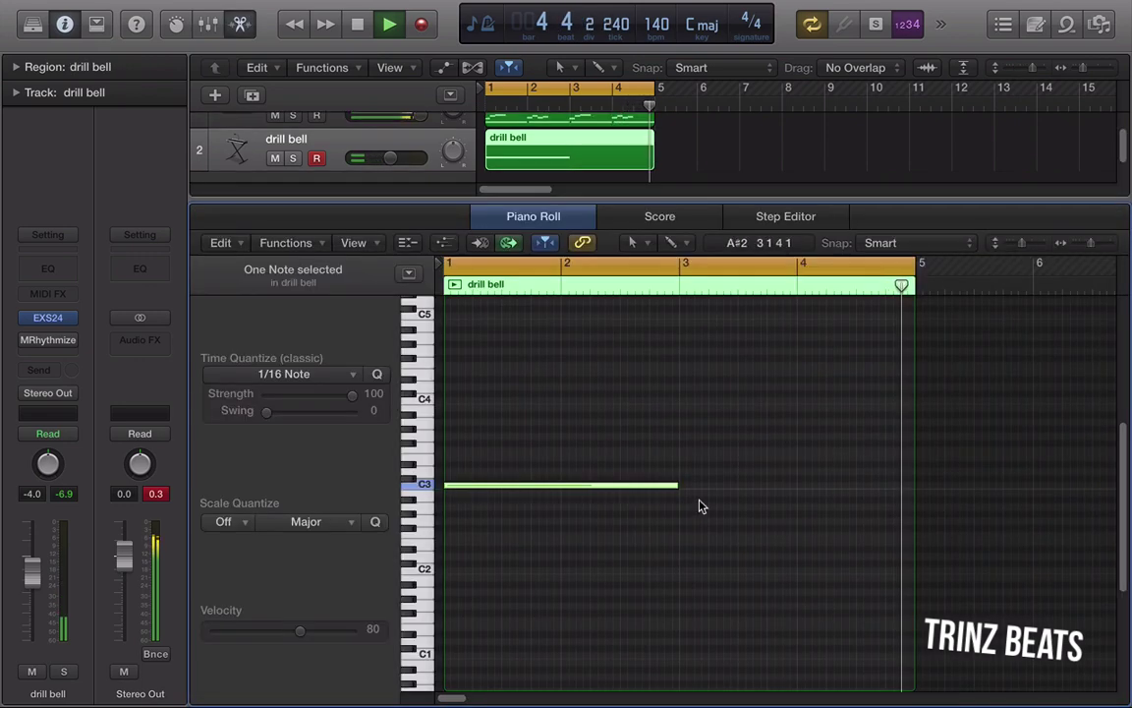
{"action": "left_click_drag", "start_coordinate": [748, 484], "coordinate": [910, 485]}
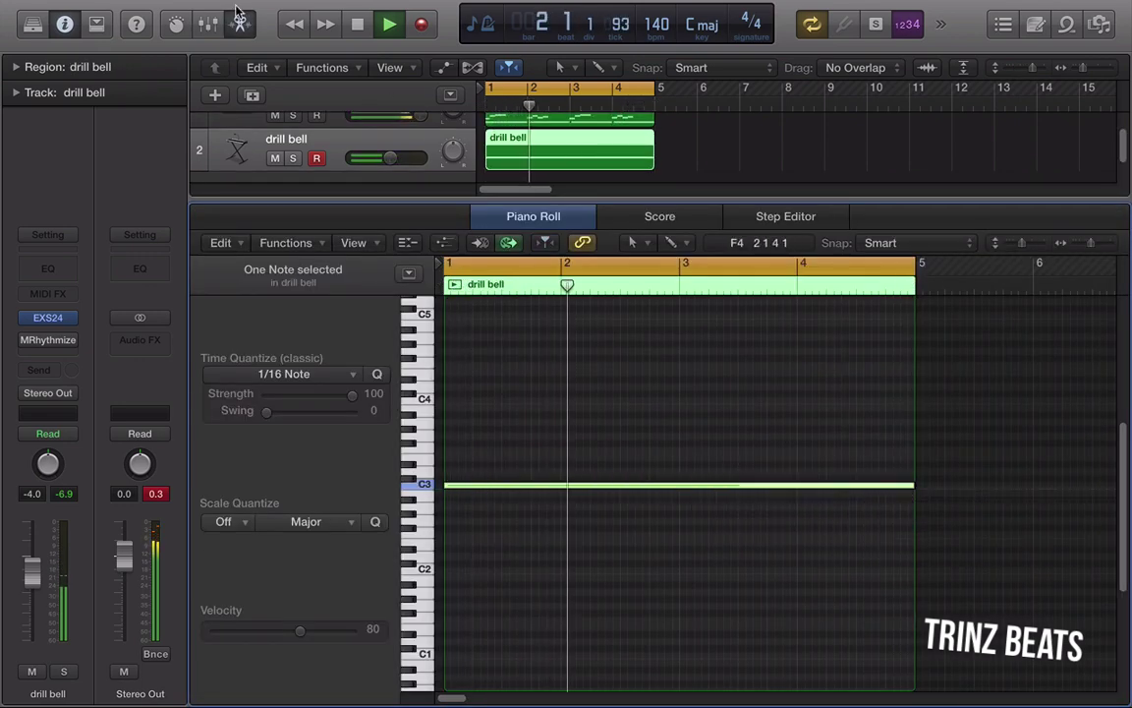
Close the note editor and lower the drill bell track's volume to -7.0 dB
{"action": "key", "text": "e"}
{"action": "left_click", "coordinate": [500, 286]}
{"action": "left_click_drag", "start_coordinate": [399, 190], "coordinate": [384, 186]}
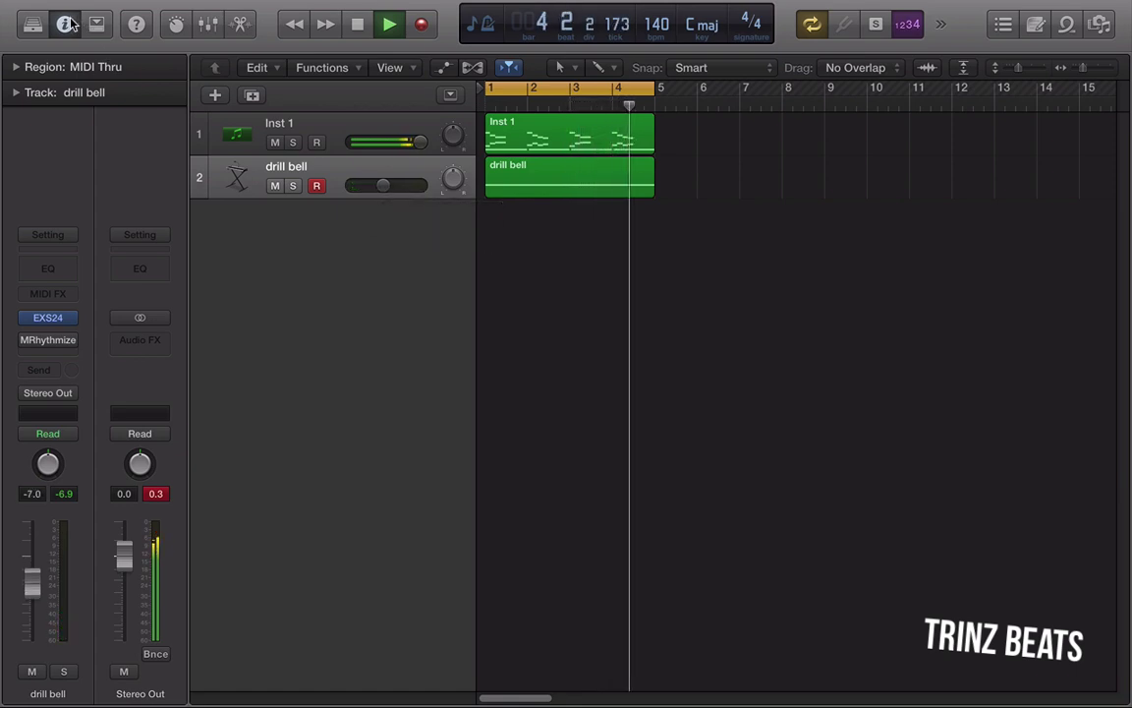
Add a Channel EQ with a low cut to the Inst 1 track and adjust the drill bell track's volume
{"action": "left_click", "coordinate": [304, 123]}
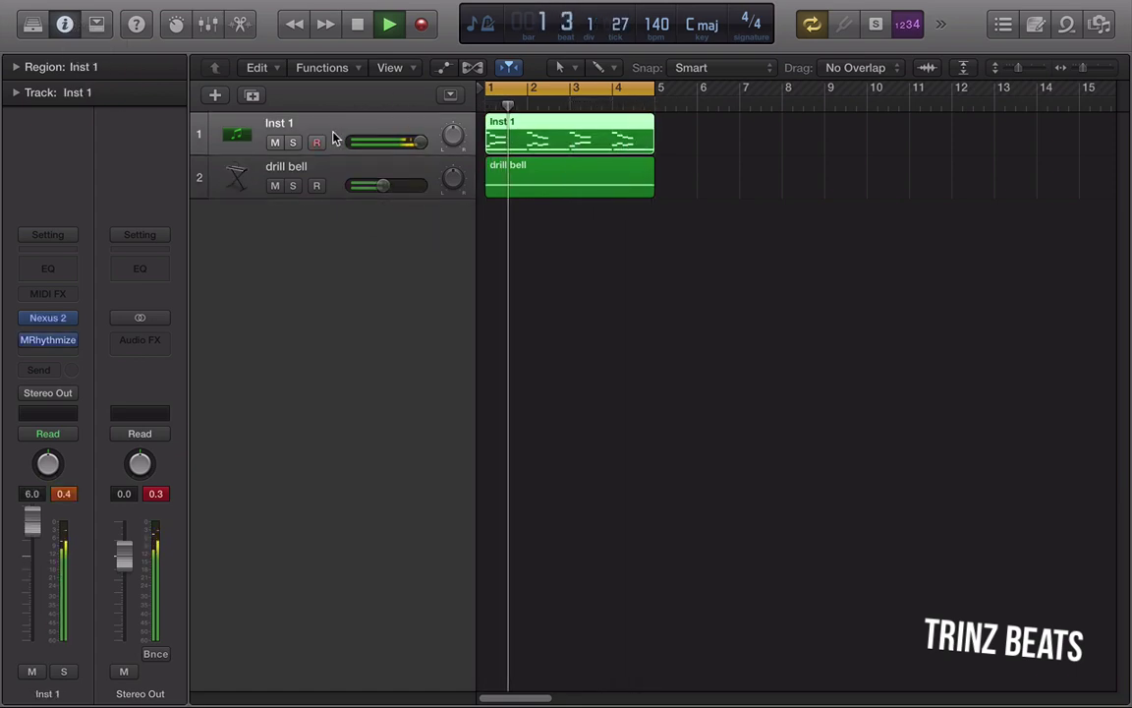
{"action": "left_click", "coordinate": [54, 271]}
{"action": "left_click", "coordinate": [110, 463]}
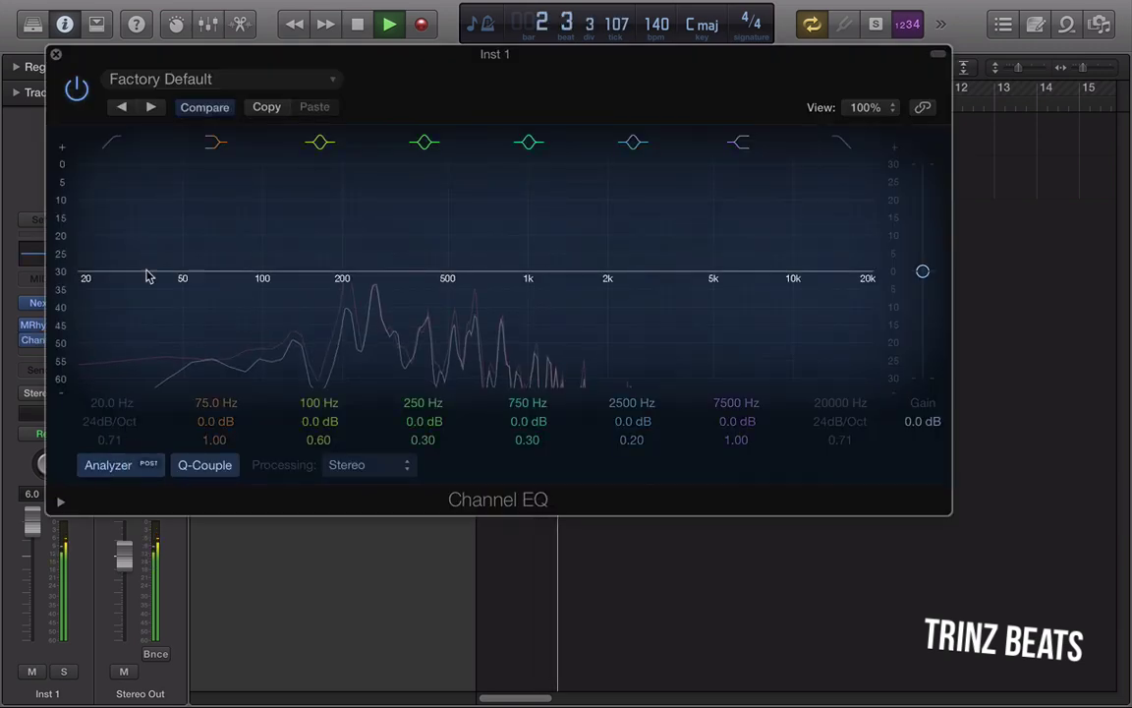
{"action": "left_click_drag", "start_coordinate": [145, 332], "coordinate": [425, 315]}
{"action": "left_click", "coordinate": [55, 54]}
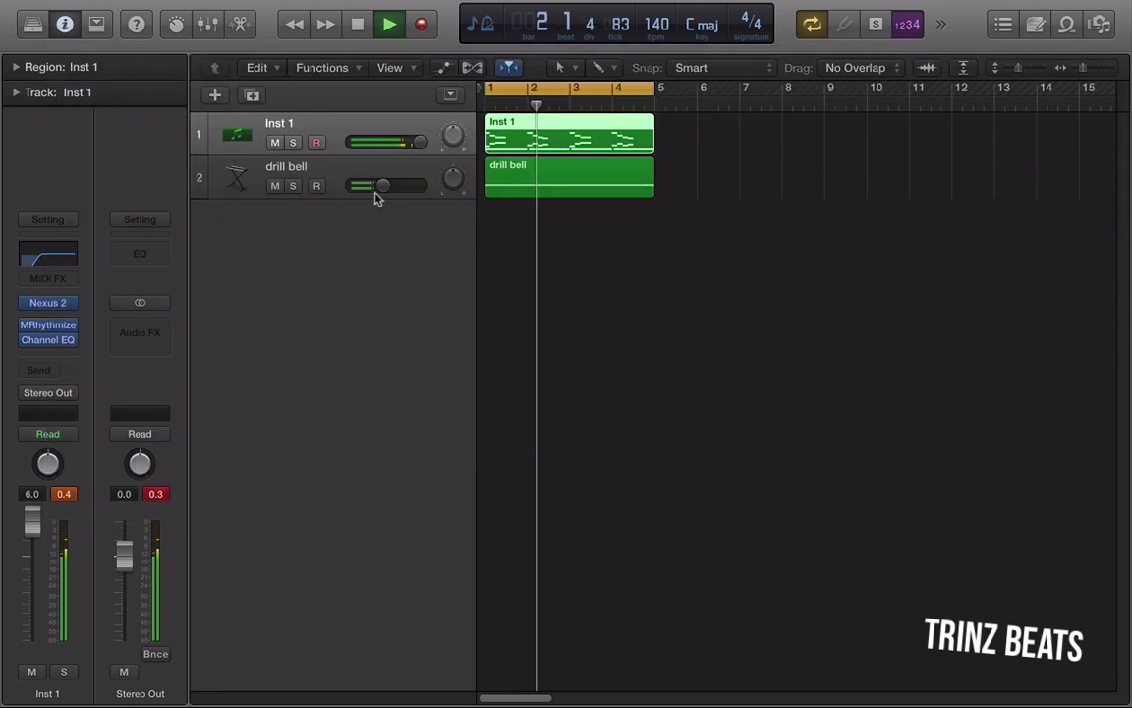
{"action": "left_click_drag", "start_coordinate": [374, 193], "coordinate": [413, 191]}
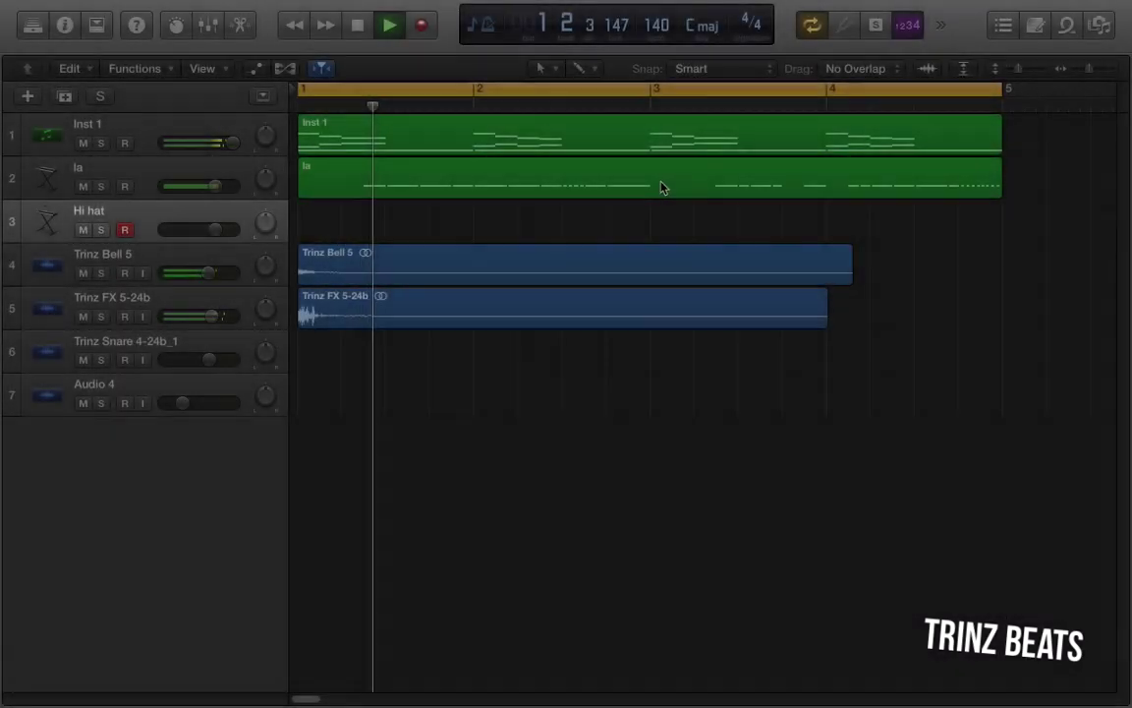
Review the note pattern of the la region in the Piano Roll through bar 4 during playback
{"action": "double_click", "coordinate": [662, 186]}
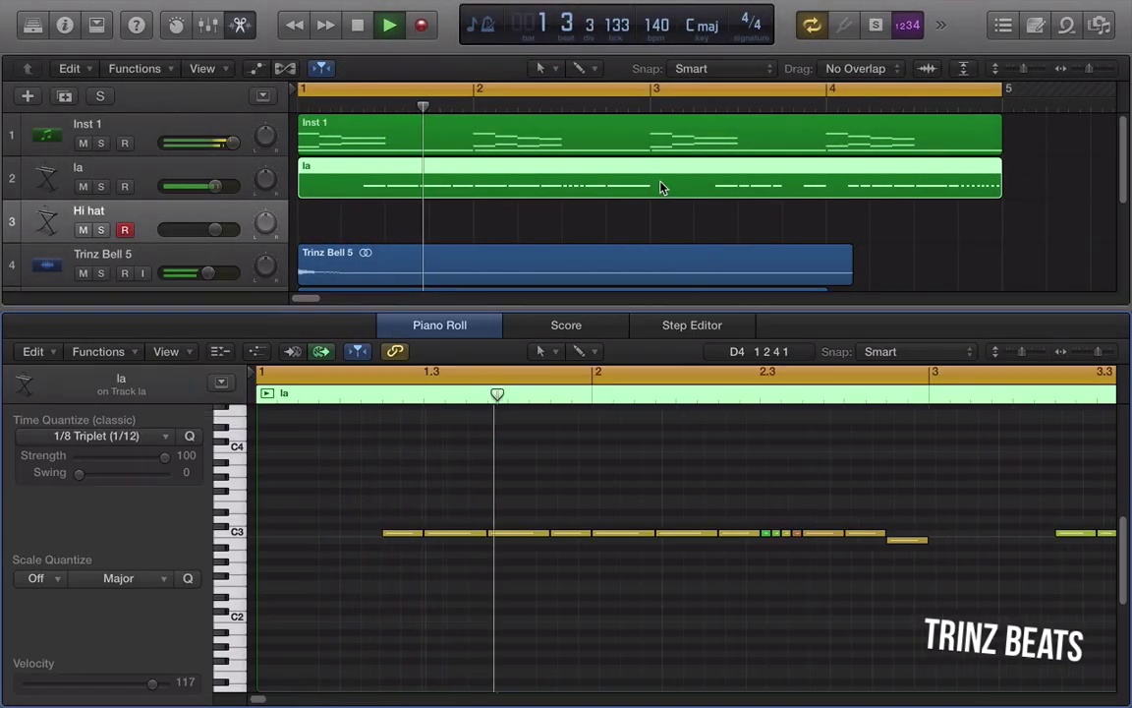
{"action": "scroll", "coordinate": [750, 503], "scroll_direction": "right", "scroll_amount": 2}
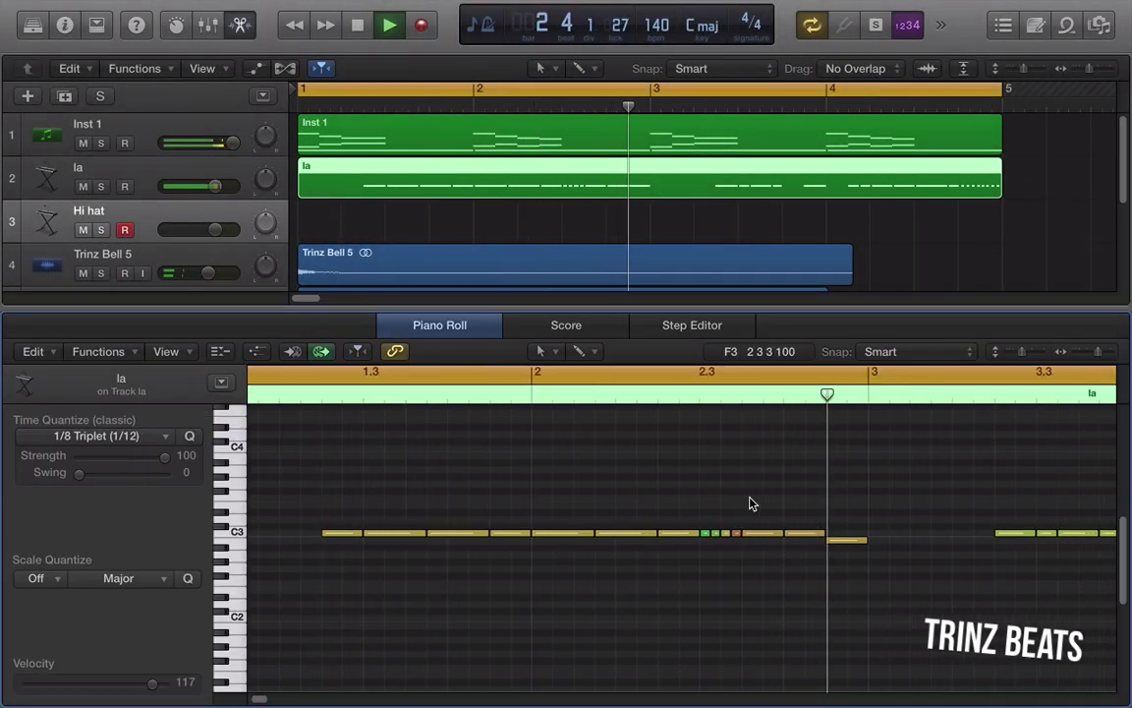
{"action": "scroll", "coordinate": [749, 504], "scroll_direction": "right", "scroll_amount": 10}
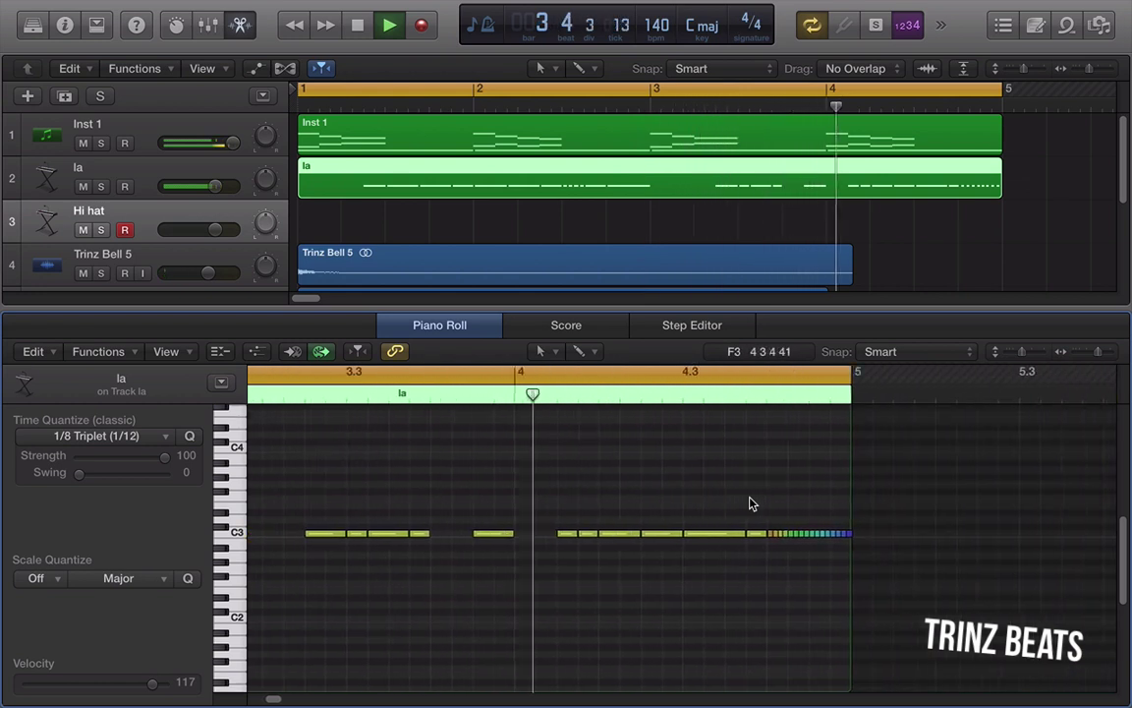
{"action": "scroll", "coordinate": [750, 503], "scroll_direction": "right", "scroll_amount": 1}
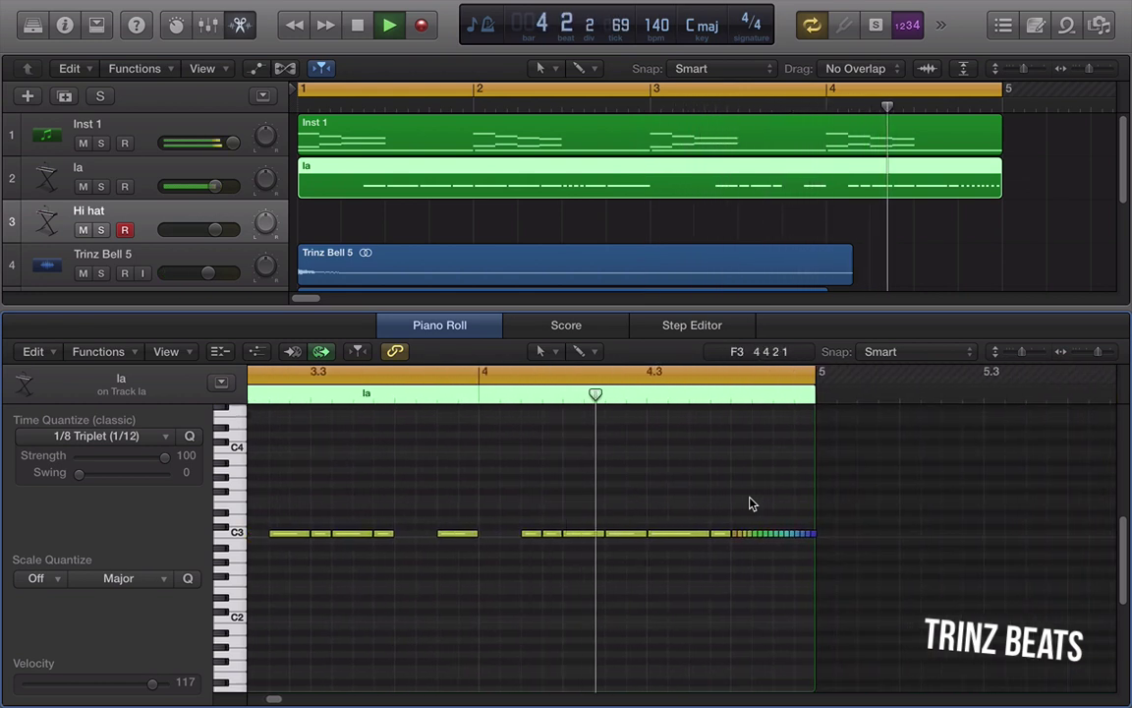
{"action": "left_click", "coordinate": [242, 26]}
Create a two-bar Hi hat region and enter short C3 notes at 1.1.3, 1.1.4, 1.2.1, 1.2.3 and 1.3.1
{"action": "left_click", "coordinate": [379, 215]}
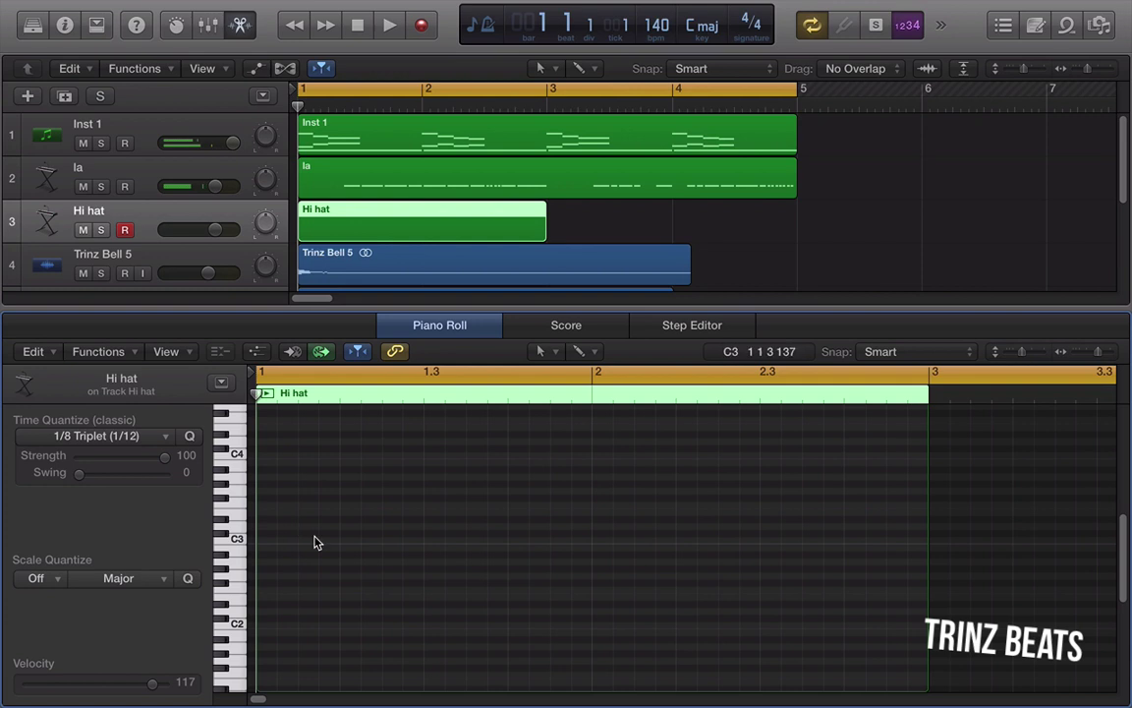
{"action": "key", "text": "space"}
{"action": "left_click_drag", "start_coordinate": [314, 542], "coordinate": [349, 543]}
{"action": "key", "text": "space"}
{"action": "key", "text": "space"}
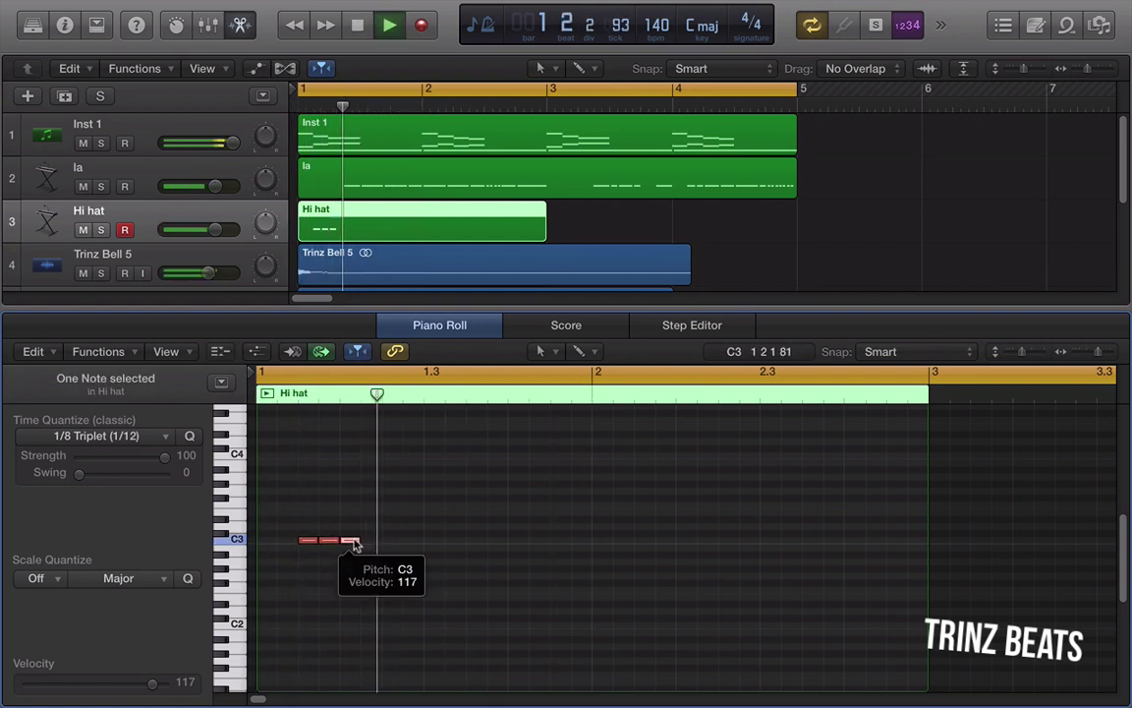
{"action": "left_click", "coordinate": [425, 540]}
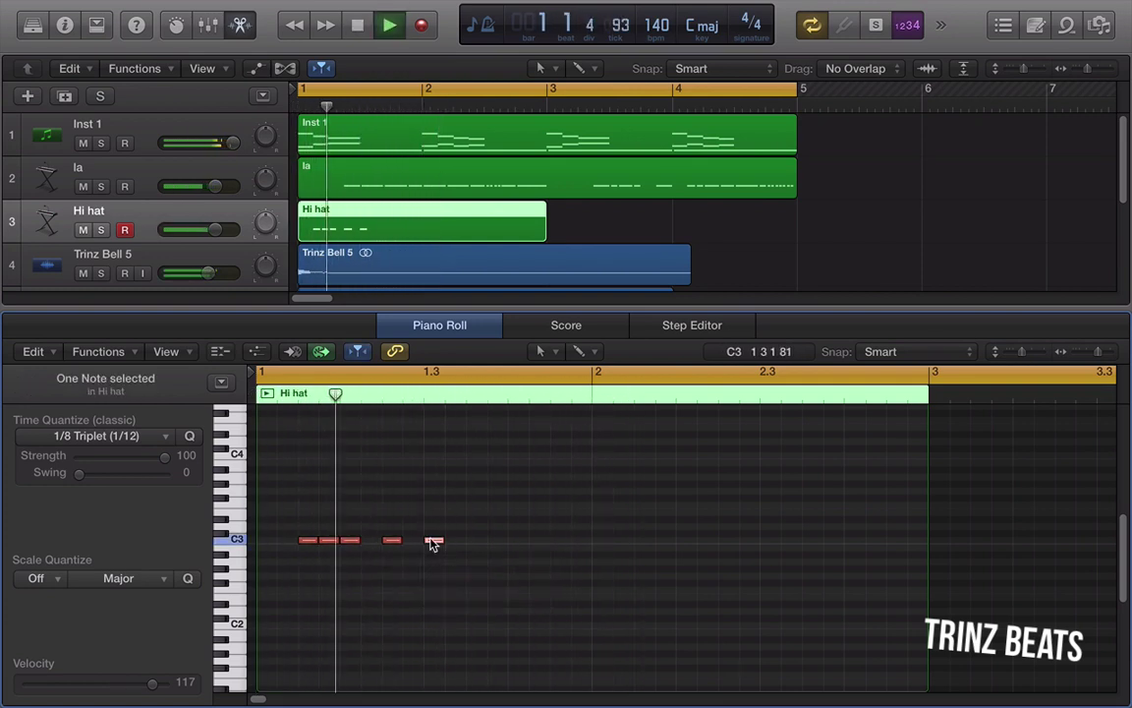
Solo the Hi hat and la tracks, play them together from the start, and stop playback
{"action": "left_click", "coordinate": [101, 230]}
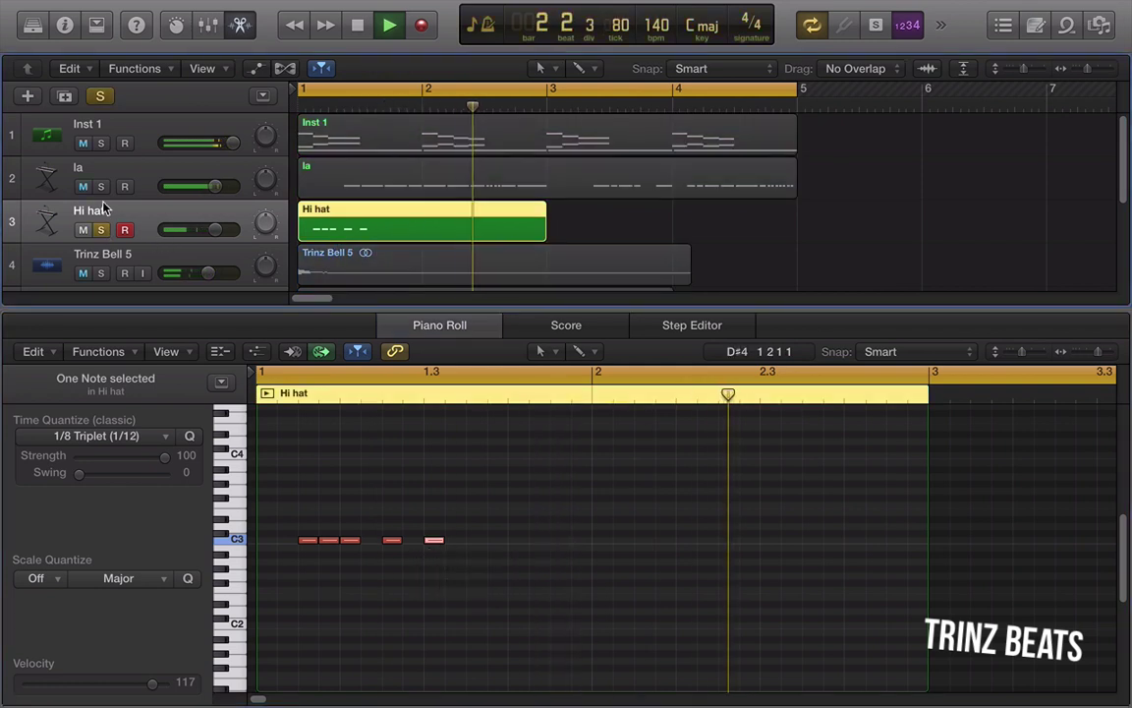
{"action": "left_click", "coordinate": [101, 186]}
{"action": "key", "text": "space"}
{"action": "key", "text": "space"}
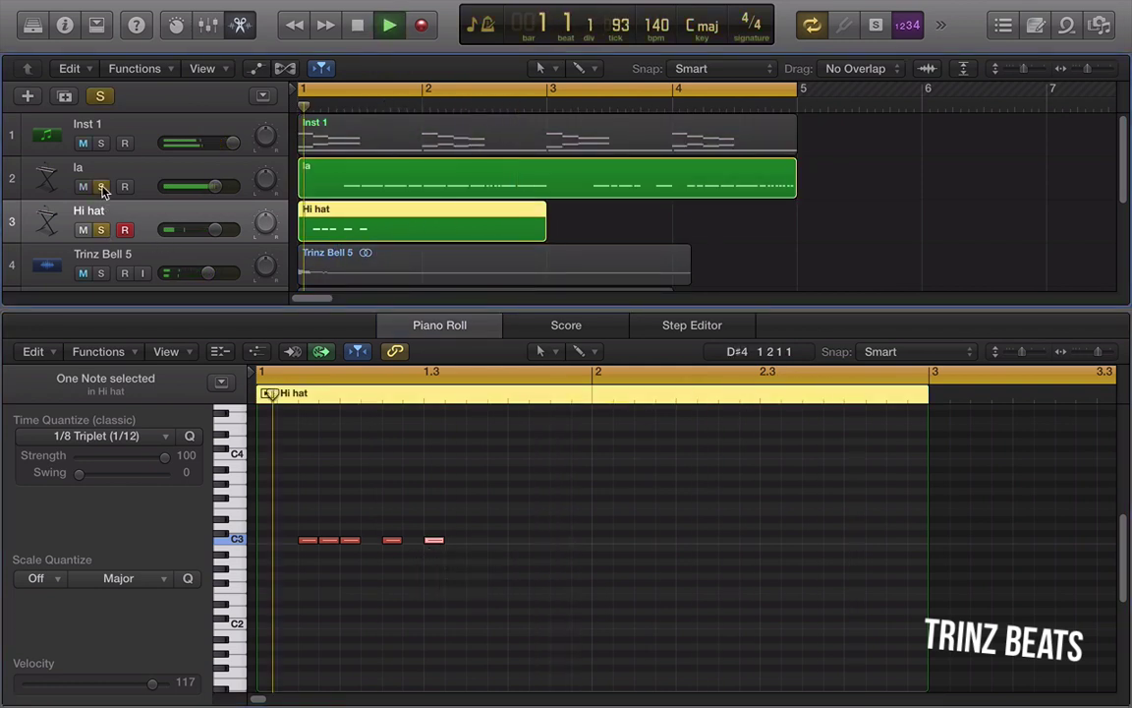
{"action": "left_click", "coordinate": [357, 28]}
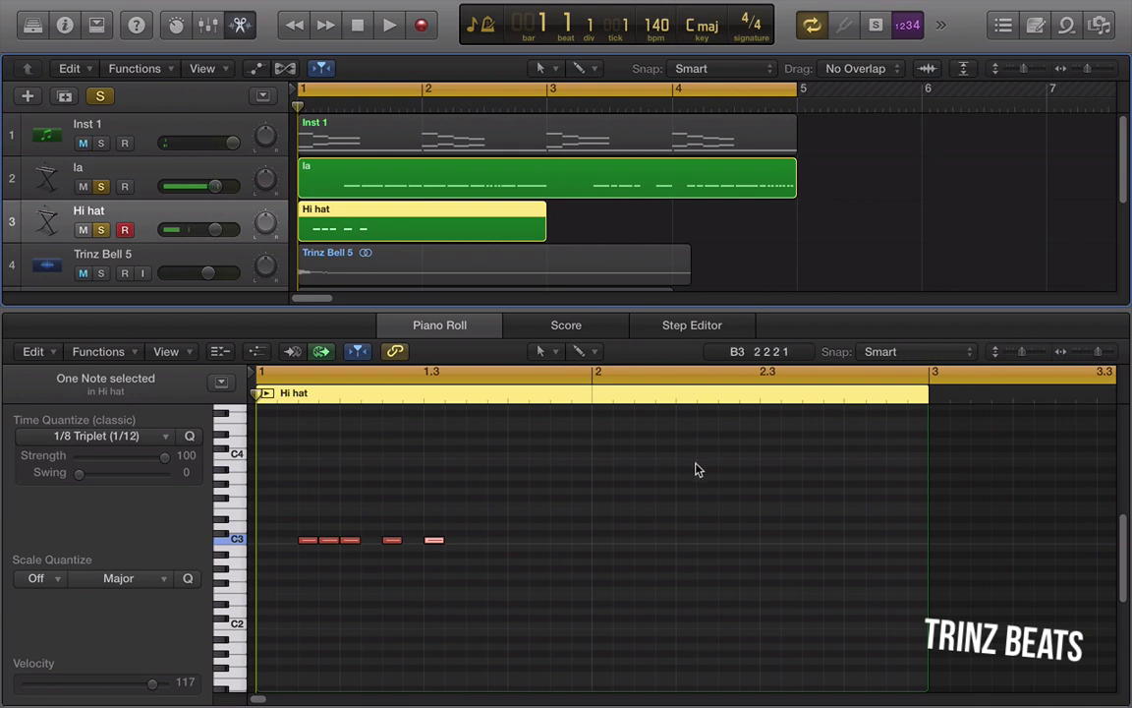
Solo the Inst 1 track too and add three consecutive C3 notes from 2.2.3 in the Hi hat region during playback
{"action": "left_click", "coordinate": [101, 144]}
{"action": "key", "text": "space"}
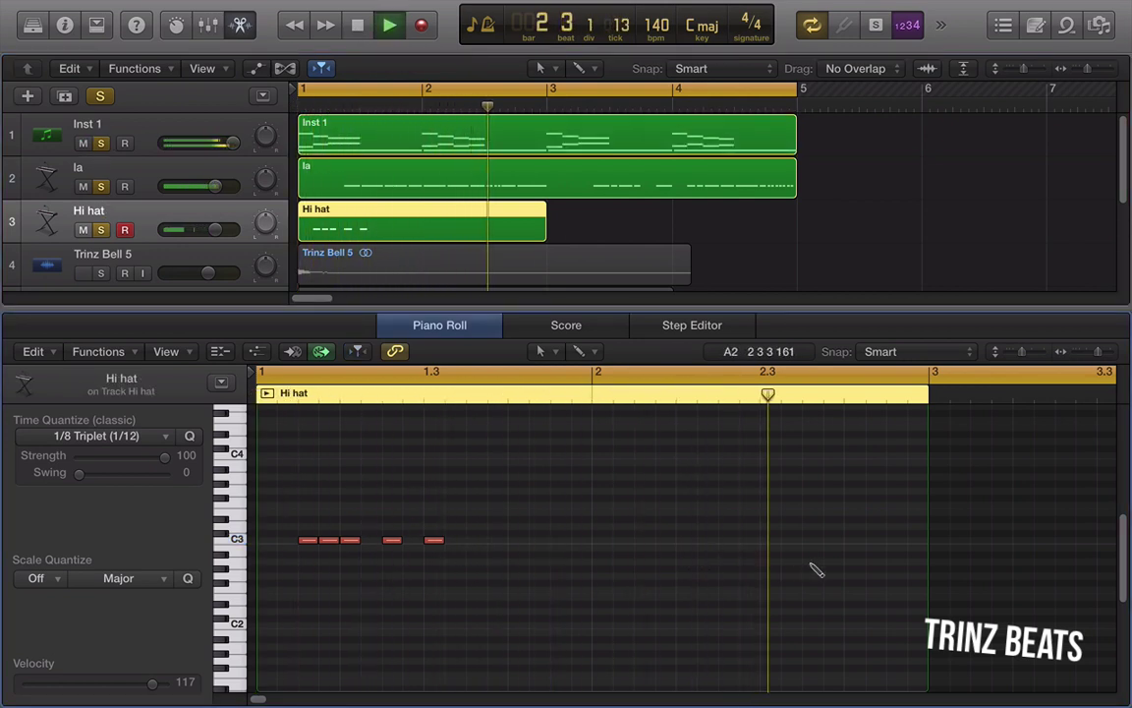
{"action": "left_click", "coordinate": [718, 540]}
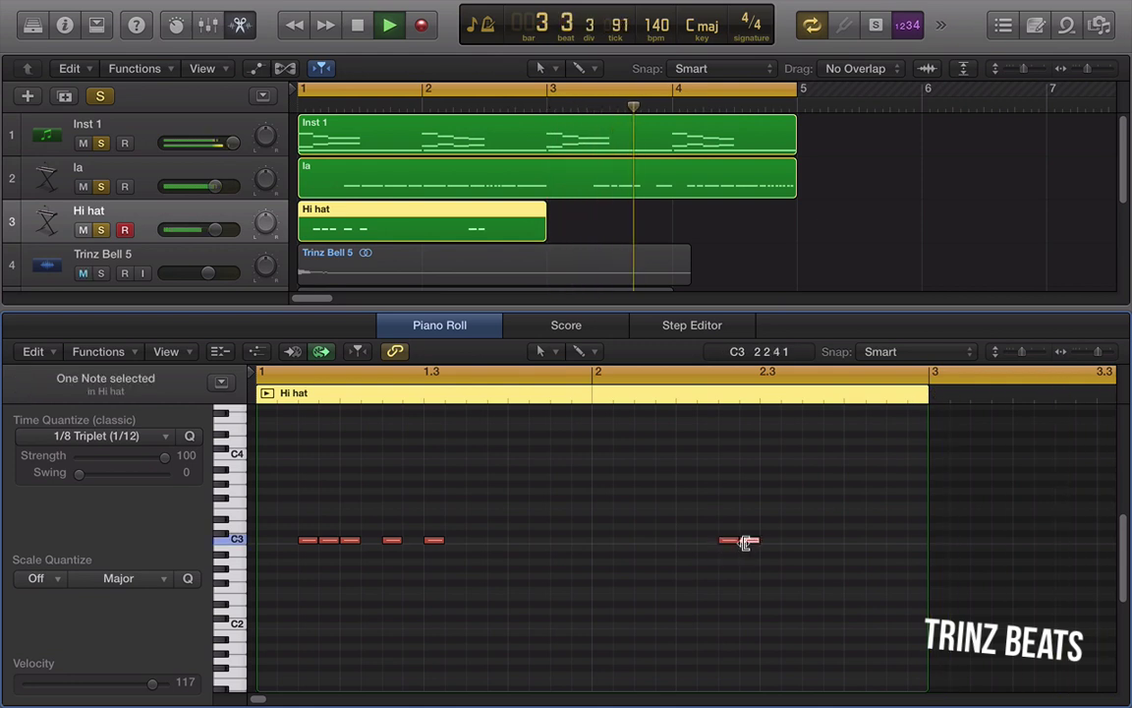
{"action": "key", "text": "space"}
{"action": "key", "text": "space"}
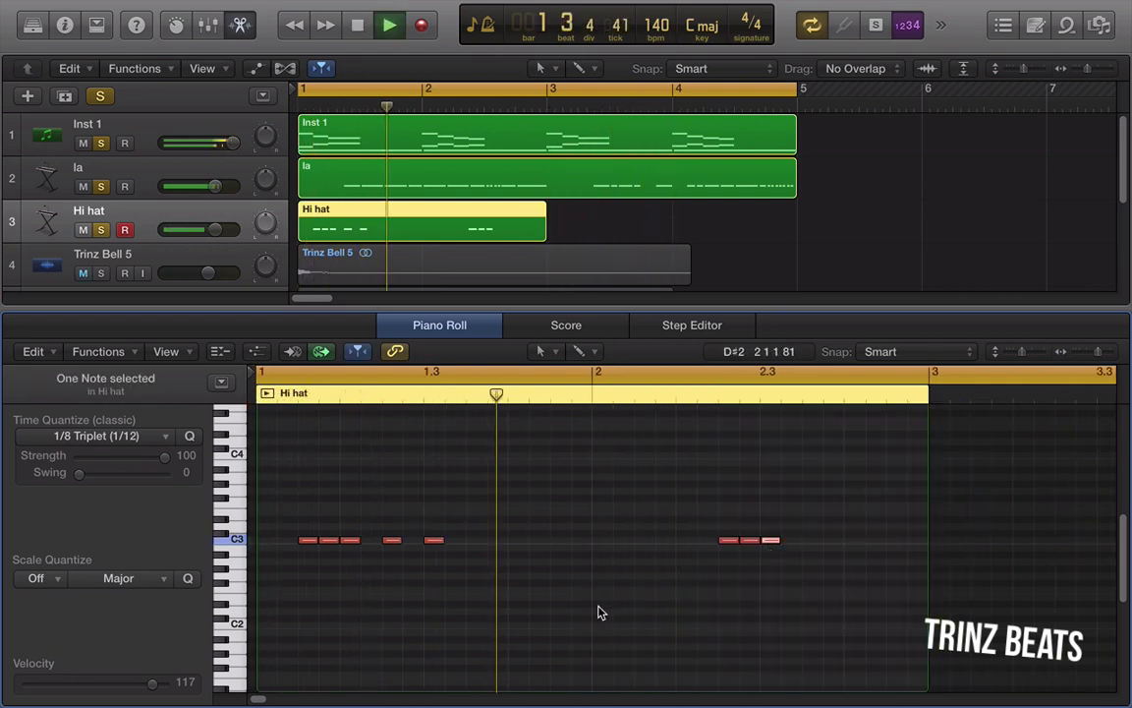
{"action": "left_click", "coordinate": [488, 619]}
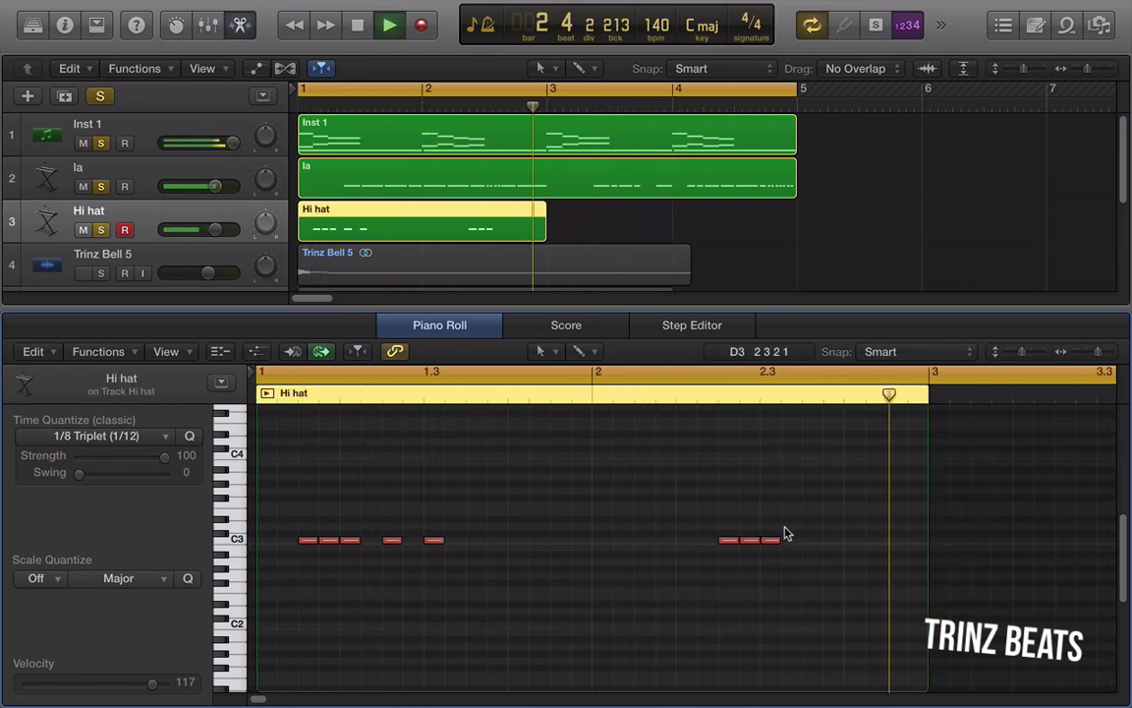
Move the last three Hi hat notes earlier to start at 2.2.1 and add C3 notes at 2.3.1 and 2.3.3
{"action": "left_click_drag", "start_coordinate": [716, 530], "coordinate": [811, 559]}
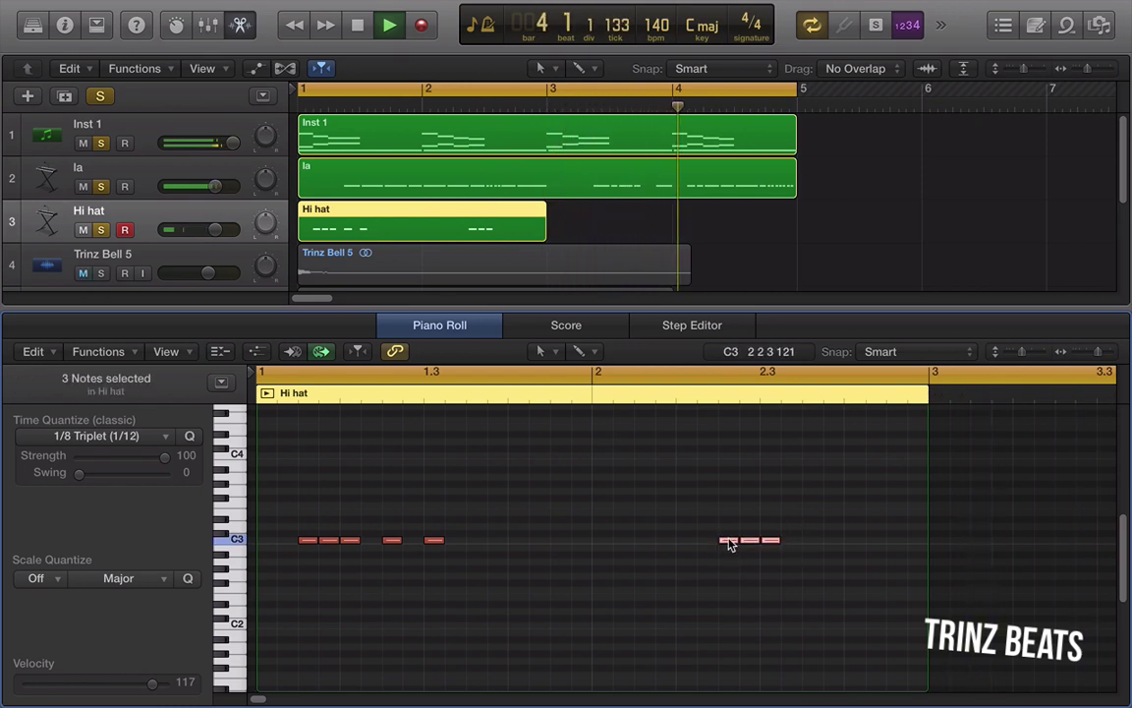
{"action": "left_click_drag", "start_coordinate": [729, 544], "coordinate": [682, 539]}
{"action": "left_click", "coordinate": [717, 530]}
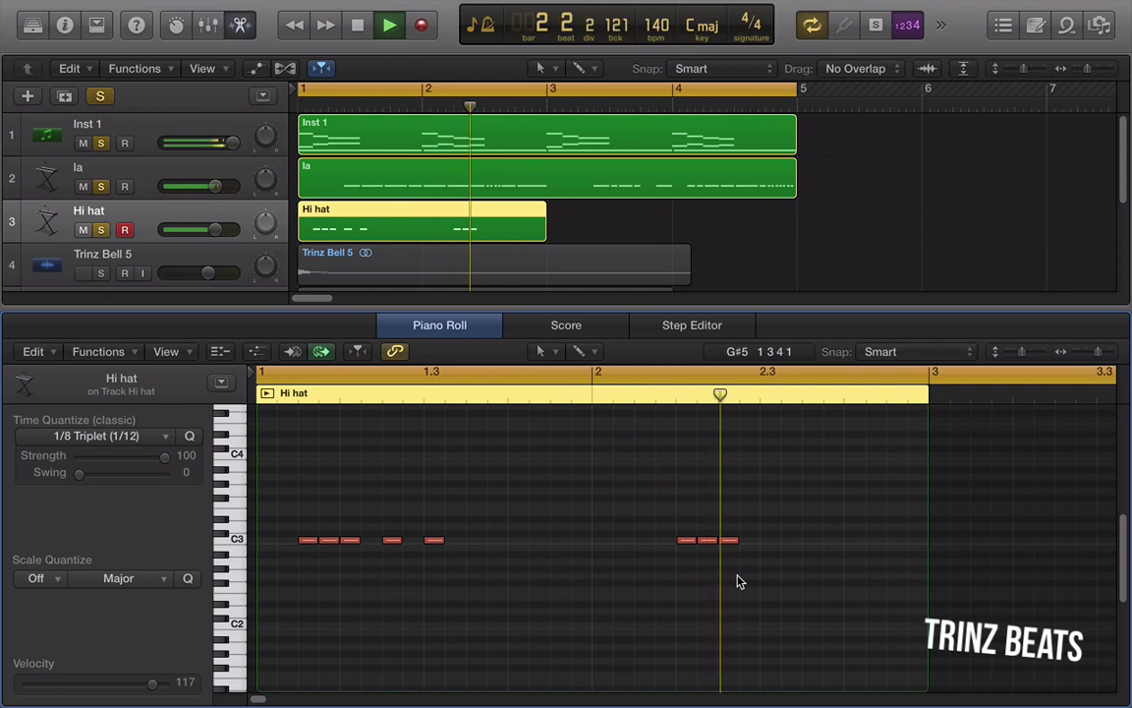
{"action": "left_click", "coordinate": [766, 540], "text": "super"}
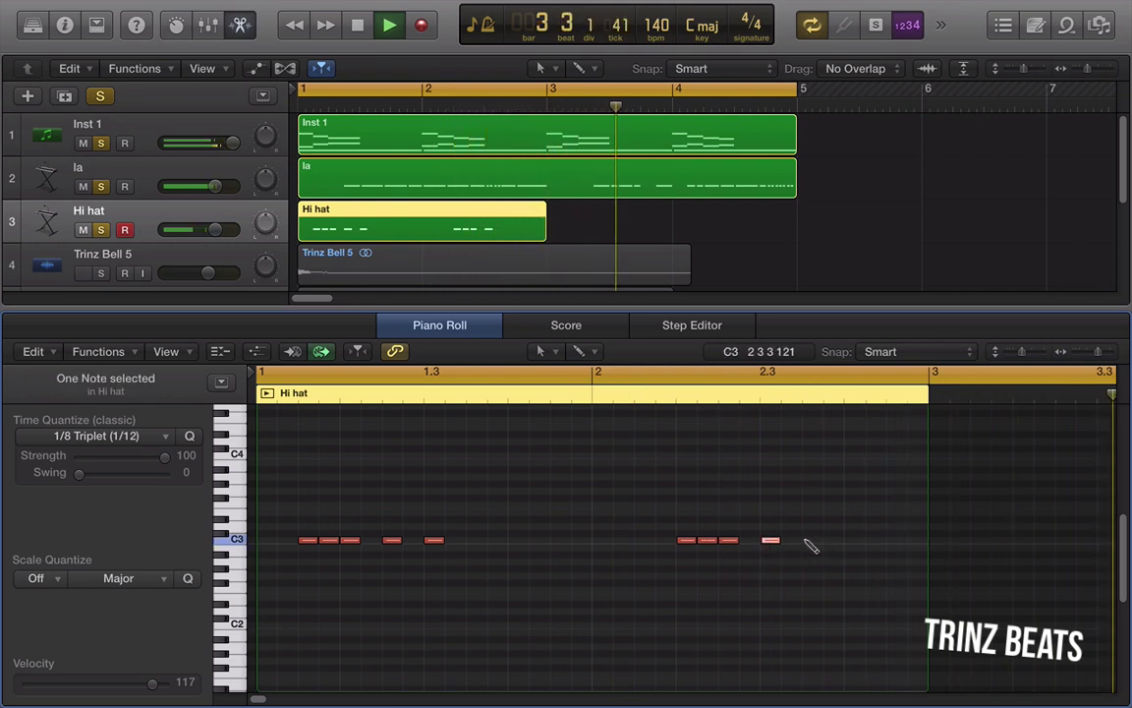
Copy the two-bar Hi hat region to bar 3 and close the Piano Roll
{"action": "left_click_drag", "start_coordinate": [360, 226], "coordinate": [611, 240]}
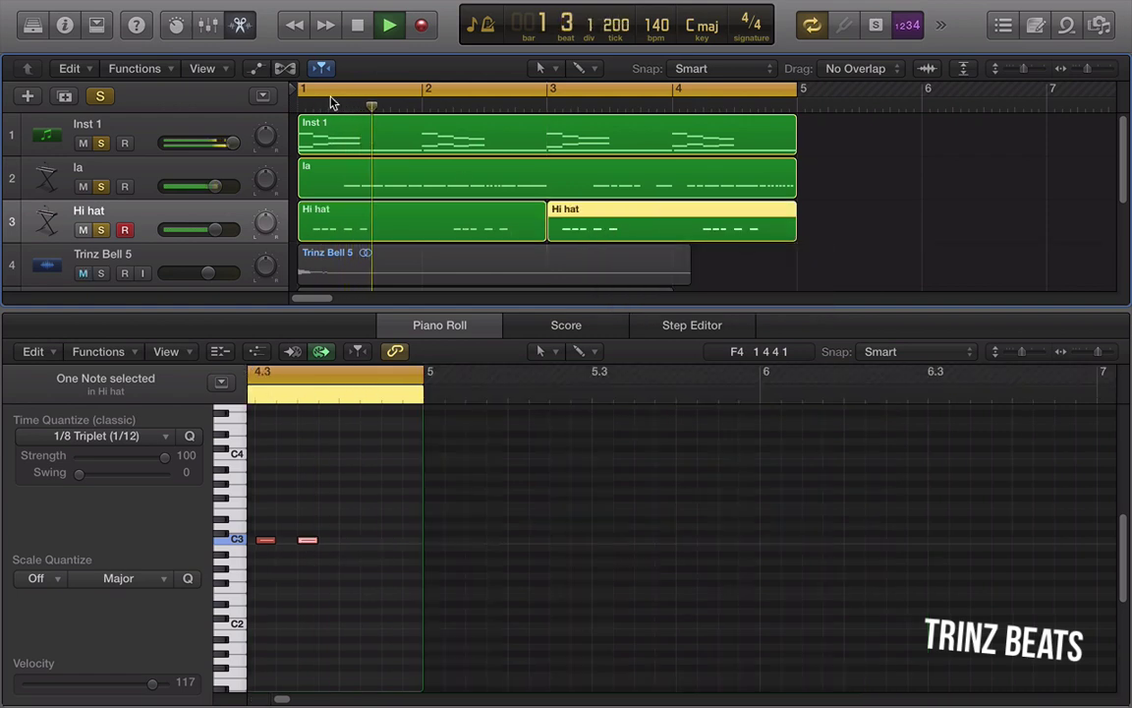
{"action": "left_click", "coordinate": [245, 29]}
Solo the bell, FX and snare tracks, then leave only Trinz Snare 4-24b_1 and Audio 4 soloed
{"action": "left_click", "coordinate": [101, 273]}
{"action": "left_click", "coordinate": [100, 315]}
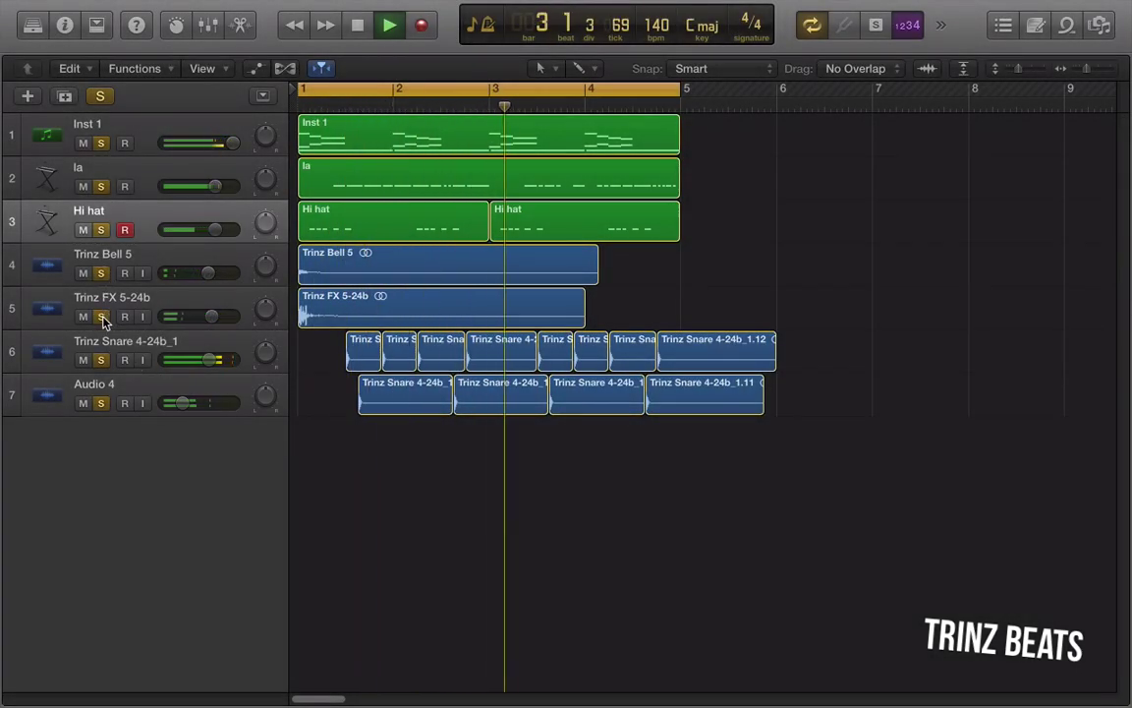
{"action": "left_click_drag", "start_coordinate": [103, 317], "coordinate": [103, 95]}
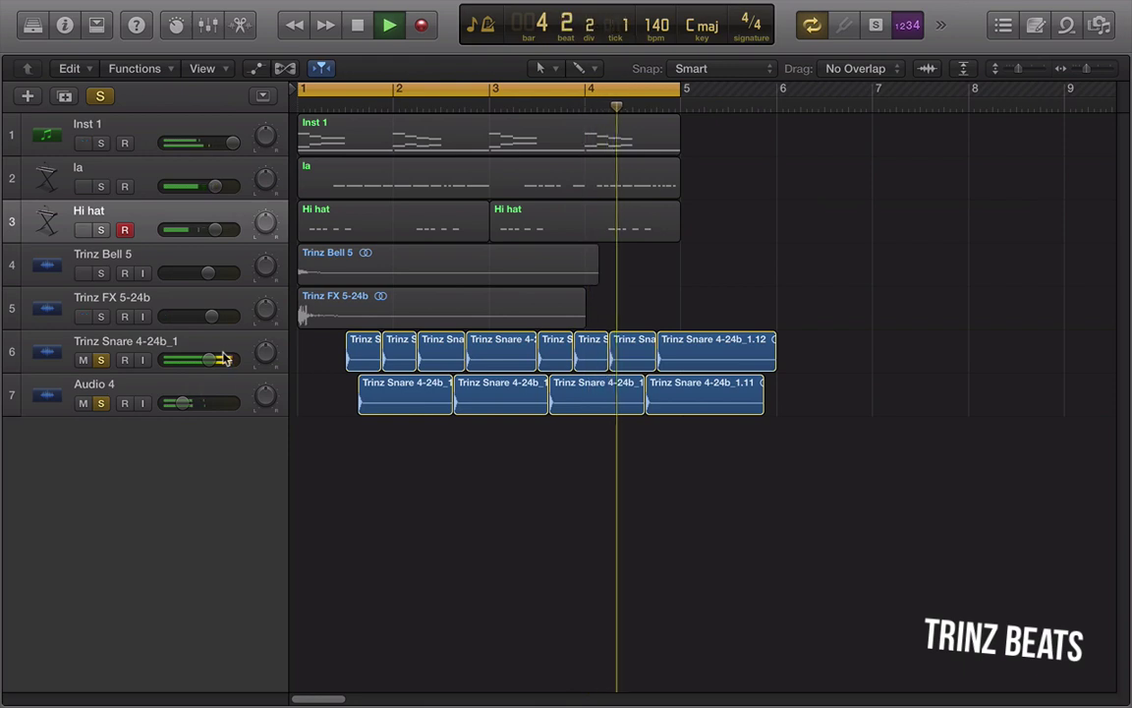
Turn on the analyzer in the Trinz Snare 4-24b_1 track's Channel EQ and toggle its low-cut band
{"action": "left_click", "coordinate": [187, 340]}
{"action": "key", "text": "i"}
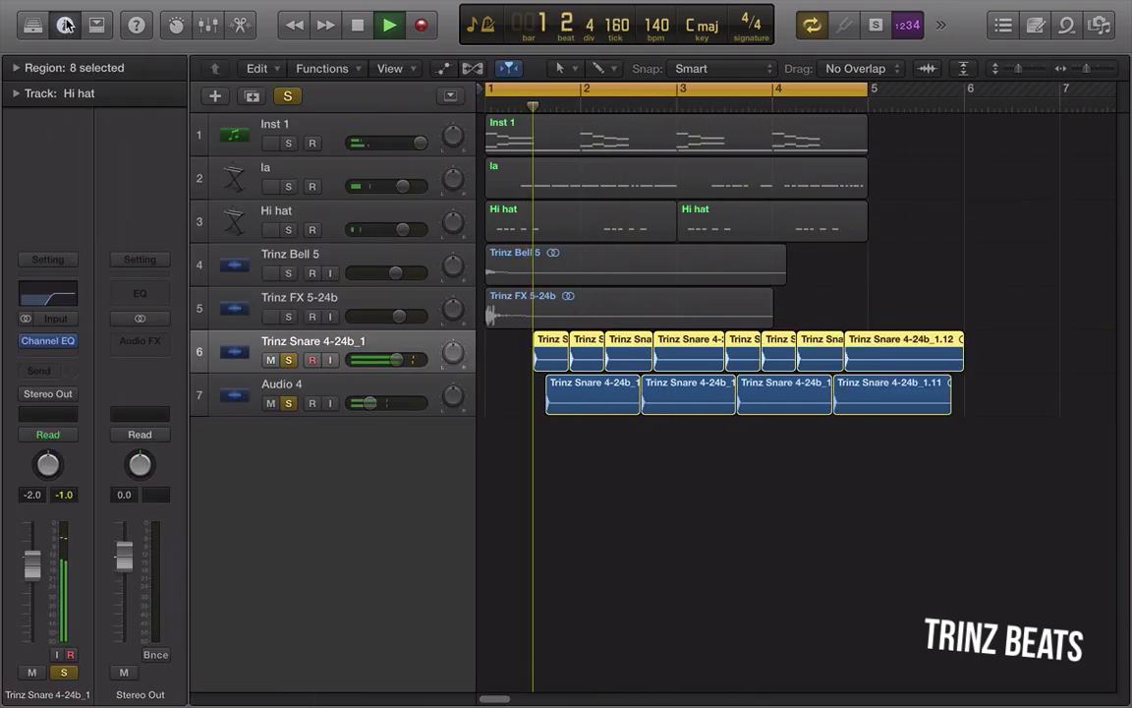
{"action": "left_click", "coordinate": [51, 292]}
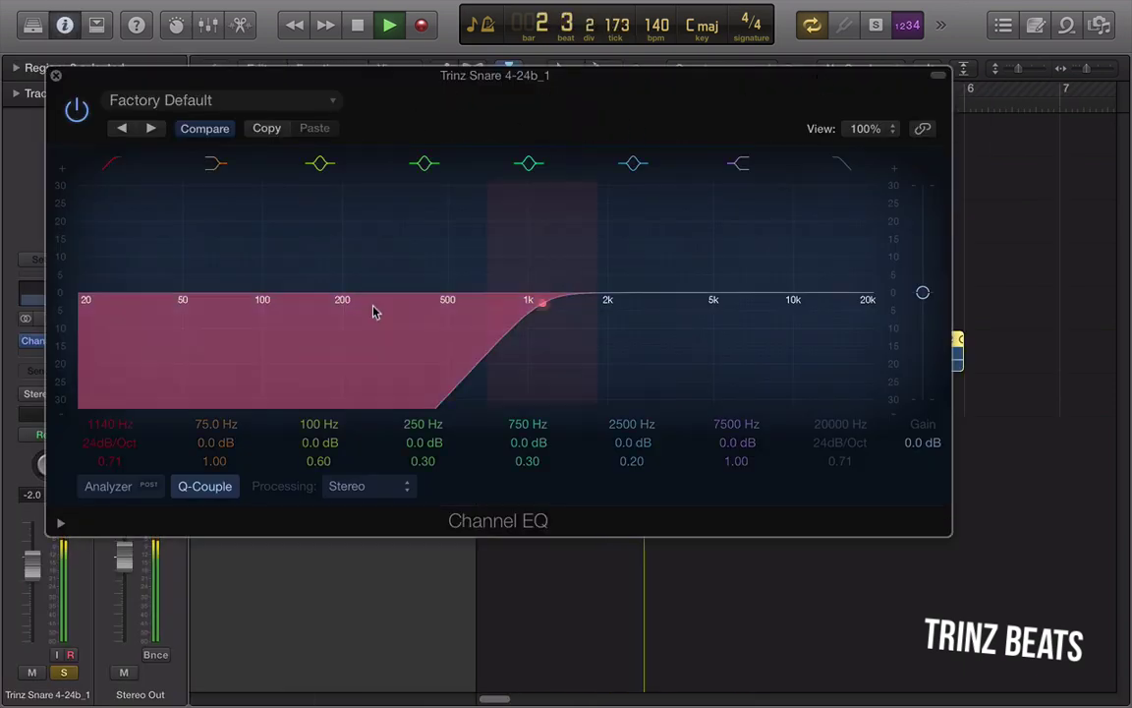
{"action": "left_click", "coordinate": [113, 487]}
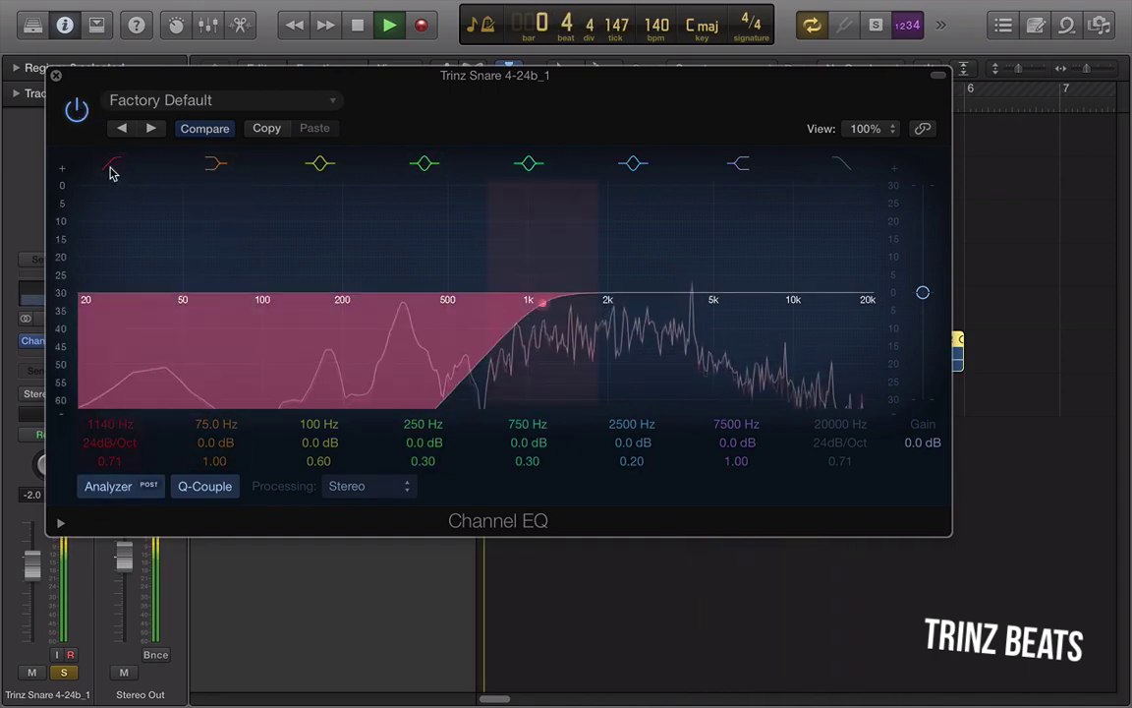
{"action": "left_click", "coordinate": [110, 165]}
{"action": "left_click", "coordinate": [56, 75]}
{"action": "key", "text": "i"}
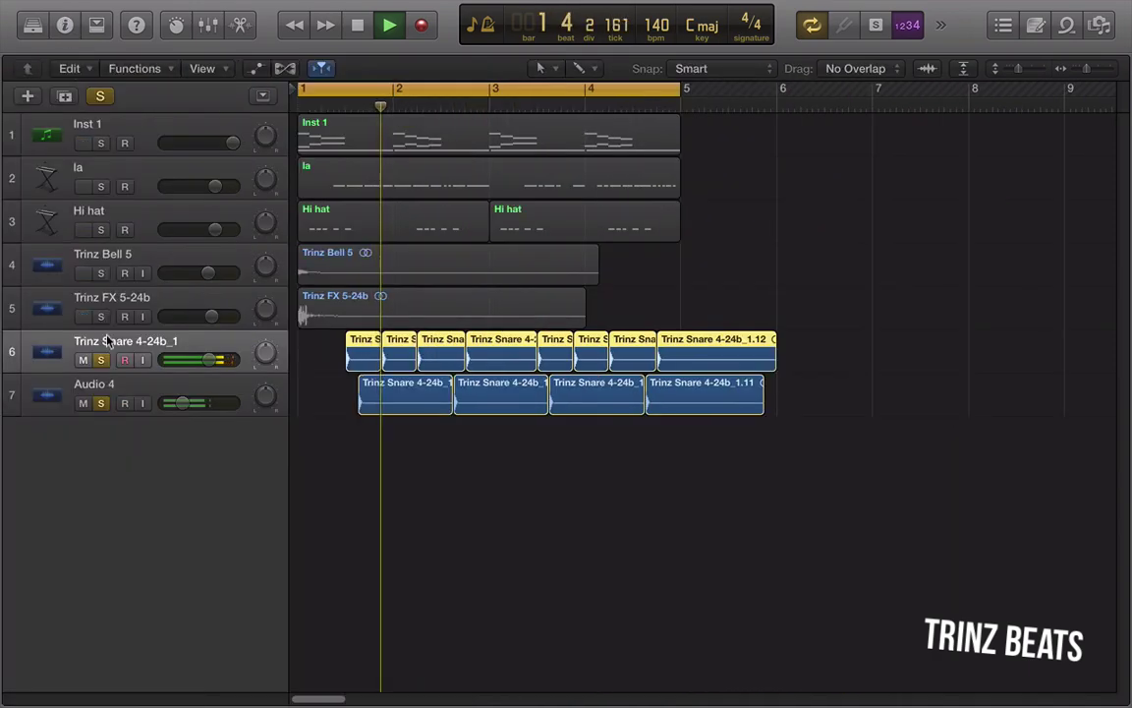
Set the Audio 4 track's volume to about -16.8 dB
{"action": "left_click", "coordinate": [145, 386]}
{"action": "left_click", "coordinate": [183, 402]}
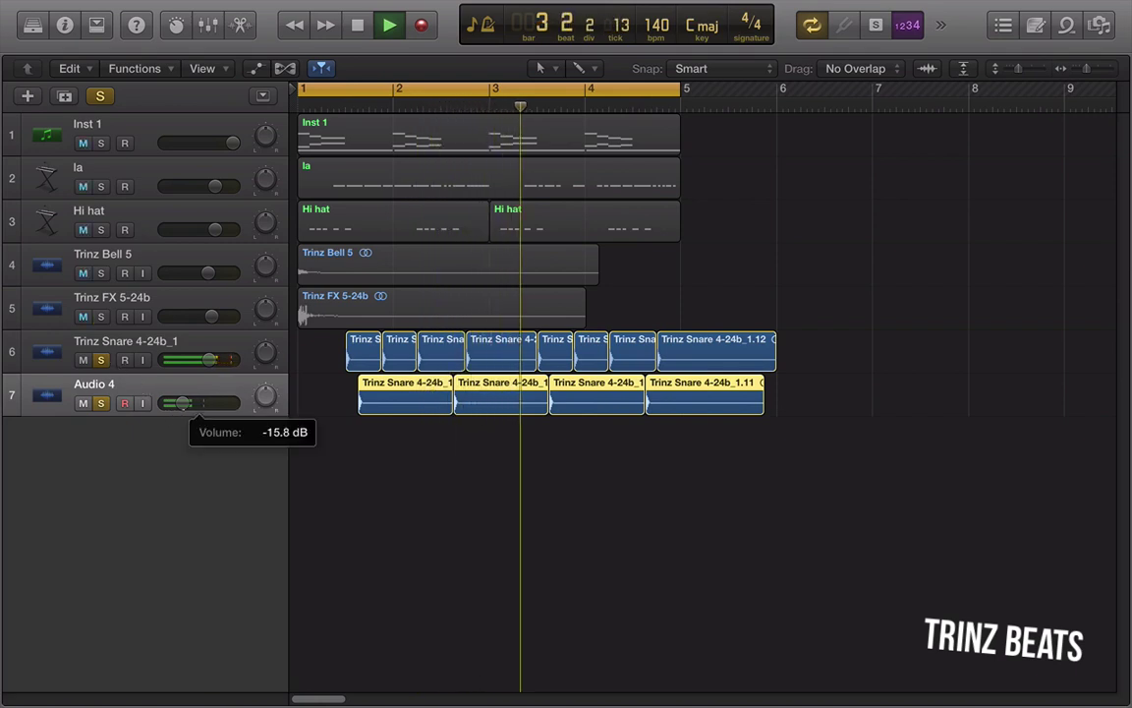
{"action": "left_click_drag", "start_coordinate": [181, 403], "coordinate": [182, 404]}
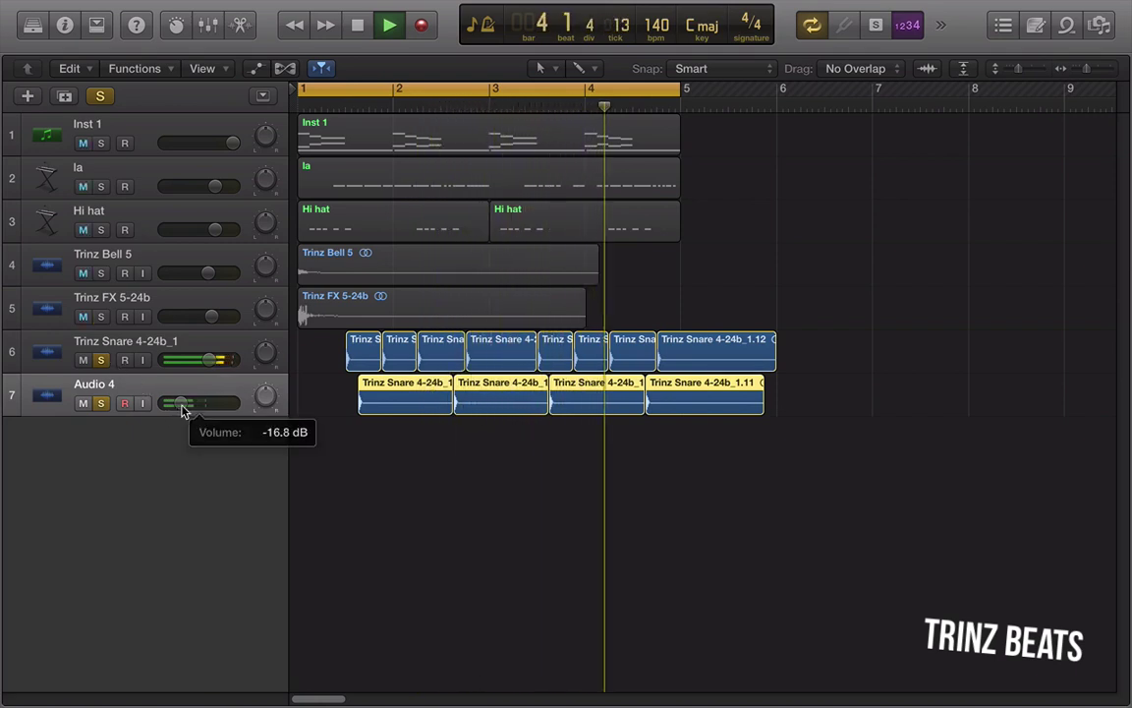
Clear the solo state of all tracks and play the full four-bar arrangement
{"action": "left_click", "coordinate": [100, 316]}
{"action": "left_click", "coordinate": [100, 273]}
{"action": "left_click", "coordinate": [100, 230]}
{"action": "left_click", "coordinate": [99, 96]}
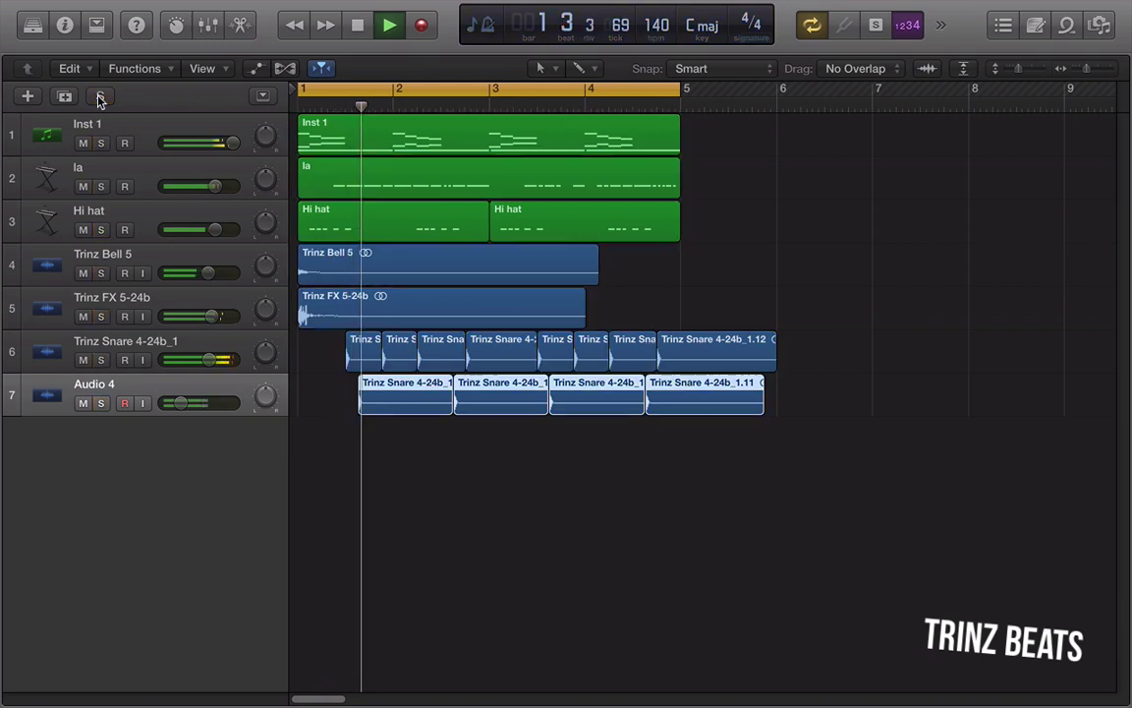
{"action": "left_click", "coordinate": [472, 504]}
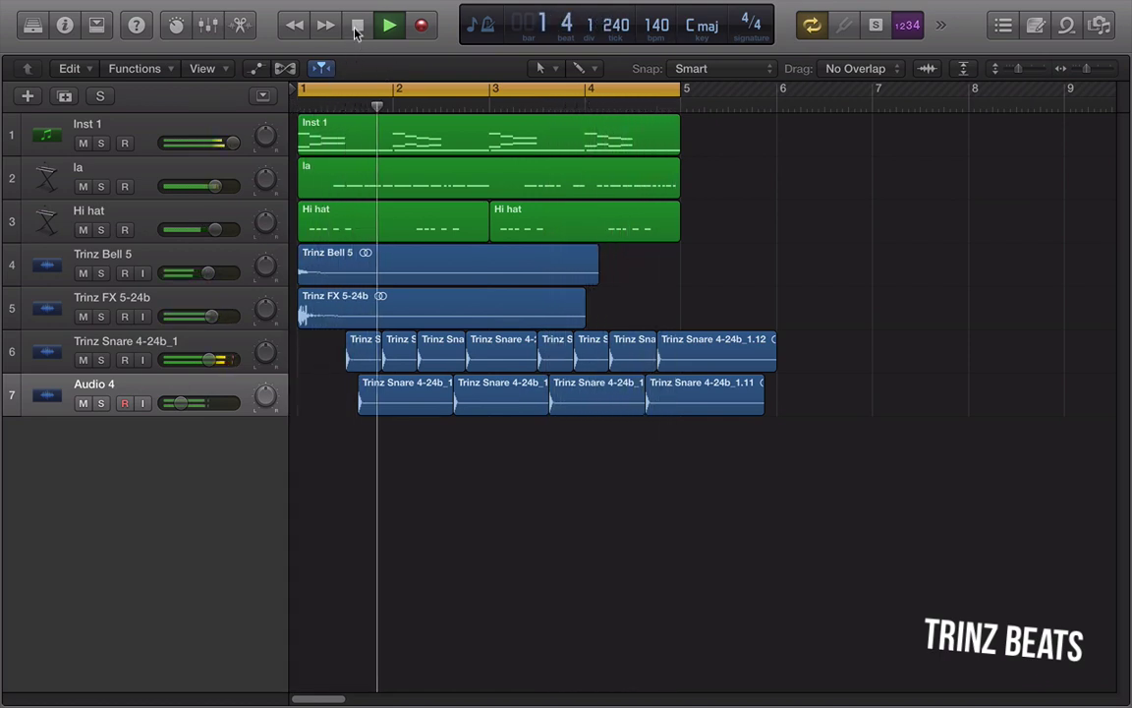
Add a duplicate of the la track and load the MIKA instrument into its EXS24 sampler
{"action": "left_click", "coordinate": [144, 169]}
{"action": "left_click", "coordinate": [64, 96]}
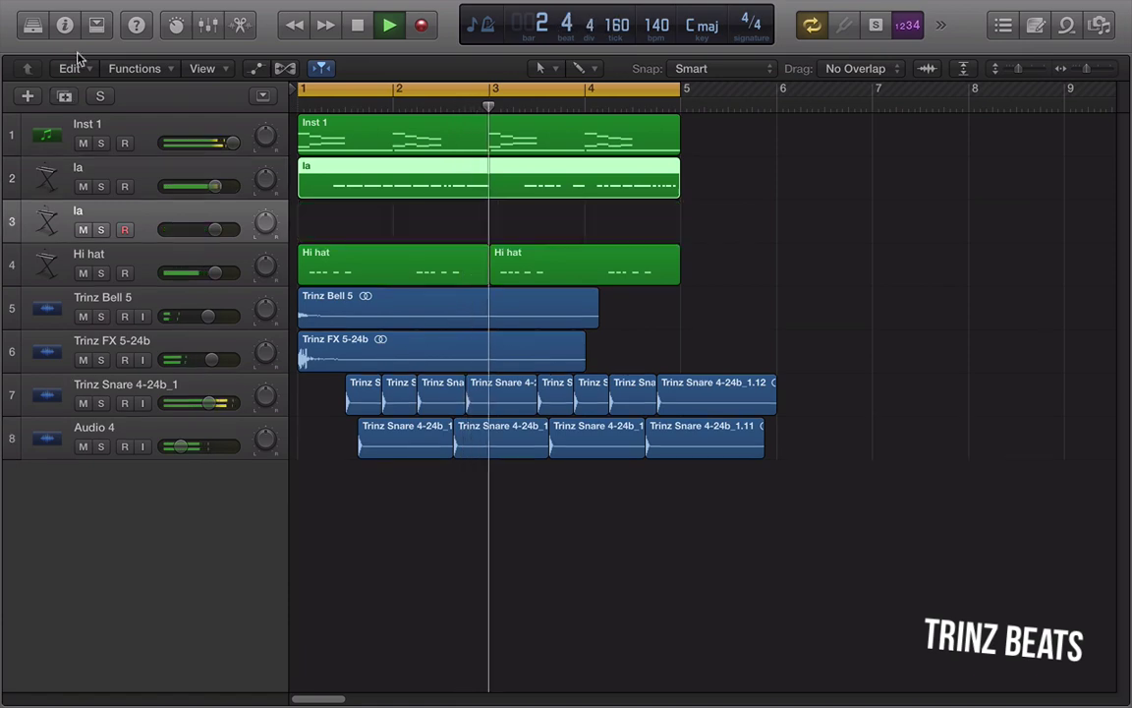
{"action": "left_click", "coordinate": [66, 27]}
{"action": "left_click", "coordinate": [47, 325]}
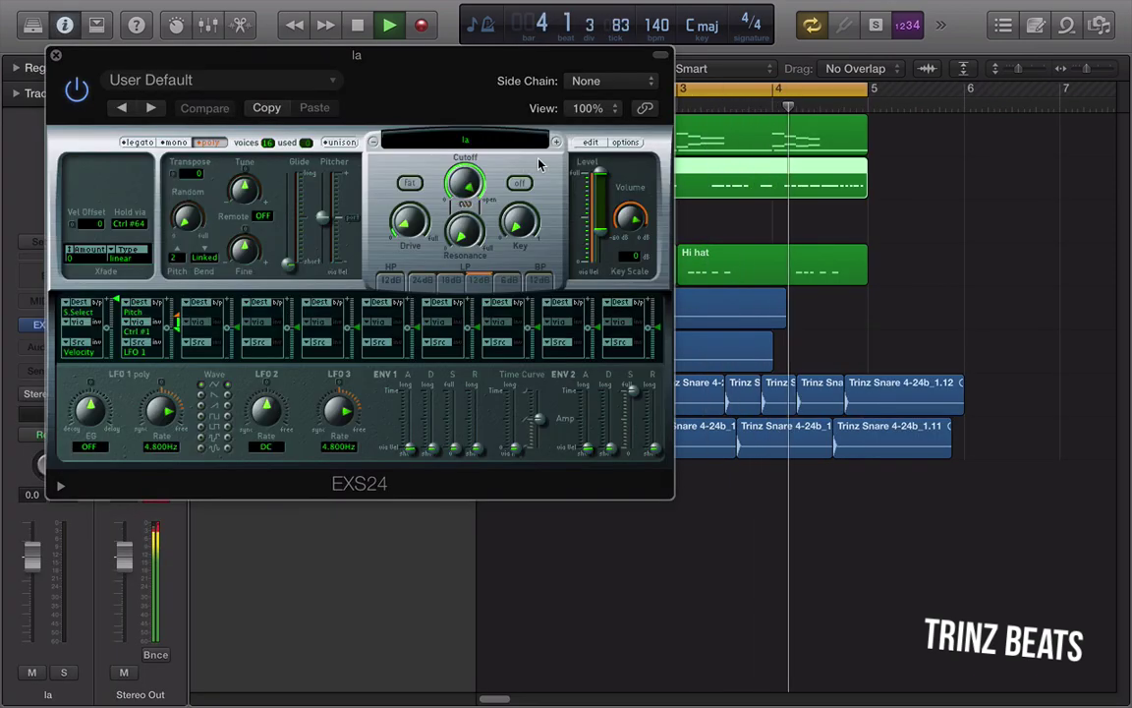
{"action": "left_click", "coordinate": [462, 140]}
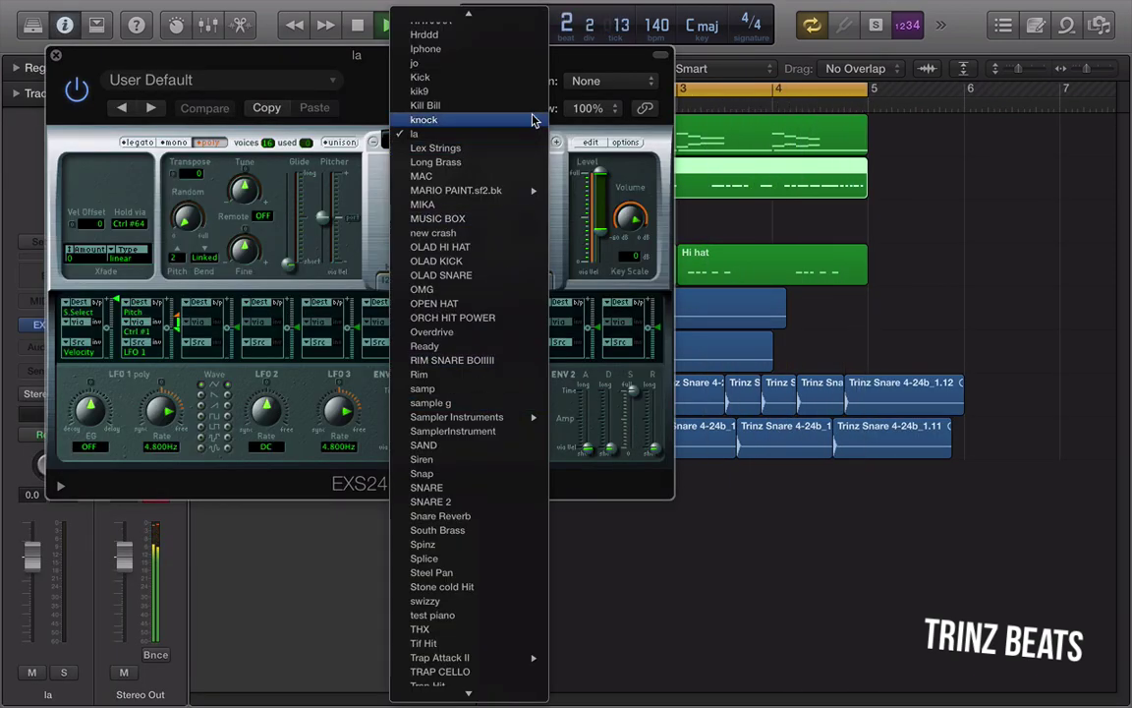
{"action": "mouse_move", "coordinate": [483, 699]}
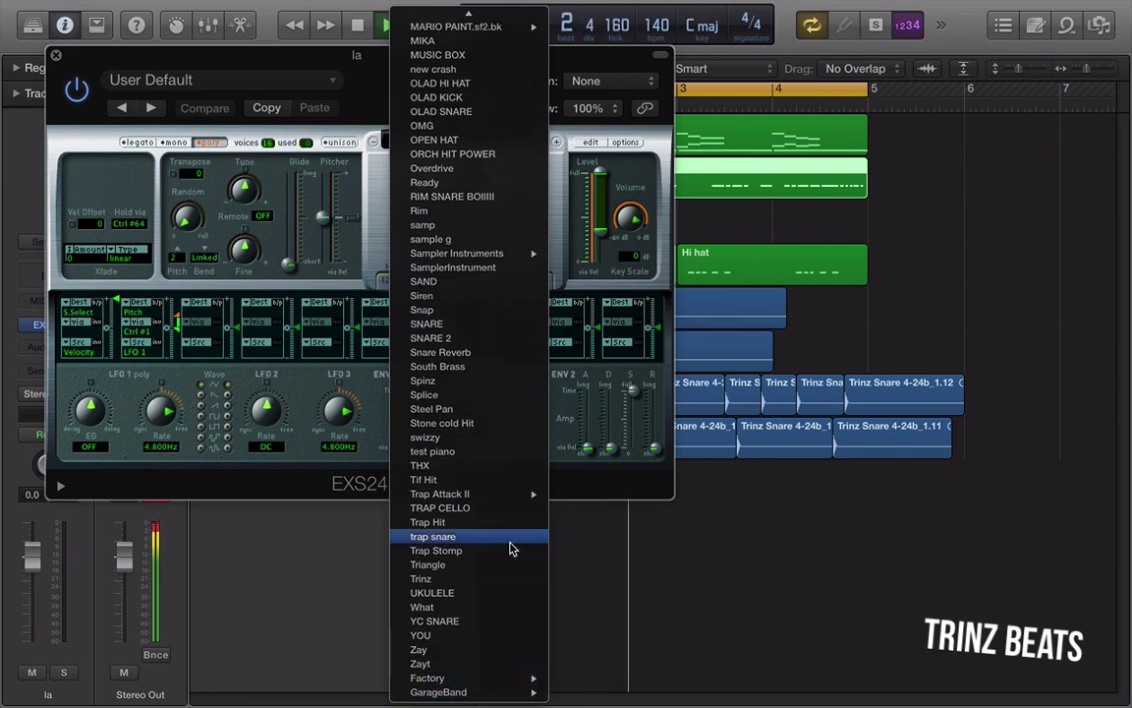
{"action": "left_click", "coordinate": [434, 41]}
{"action": "left_click", "coordinate": [56, 55]}
{"action": "left_click", "coordinate": [65, 27]}
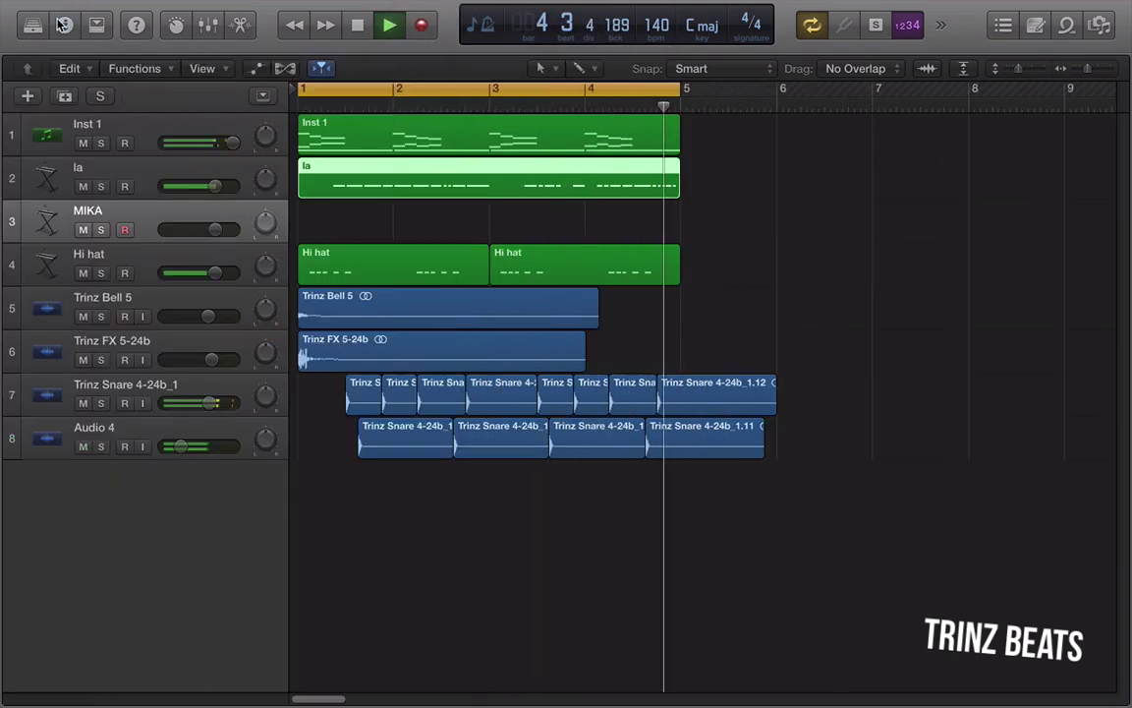
Create an empty MIKA region spanning bars 1 to 4 and open it in the Piano Roll
{"action": "left_click", "coordinate": [335, 226], "text": "super"}
{"action": "left_click_drag", "start_coordinate": [387, 235], "coordinate": [678, 231]}
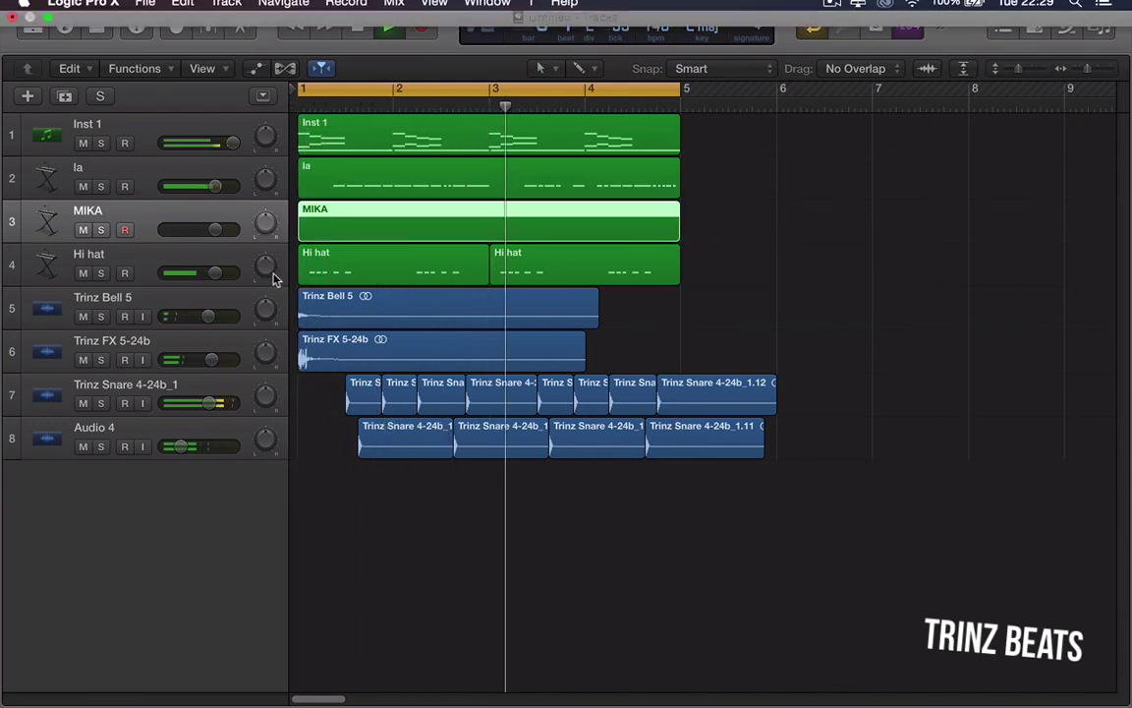
{"action": "double_click", "coordinate": [347, 229]}
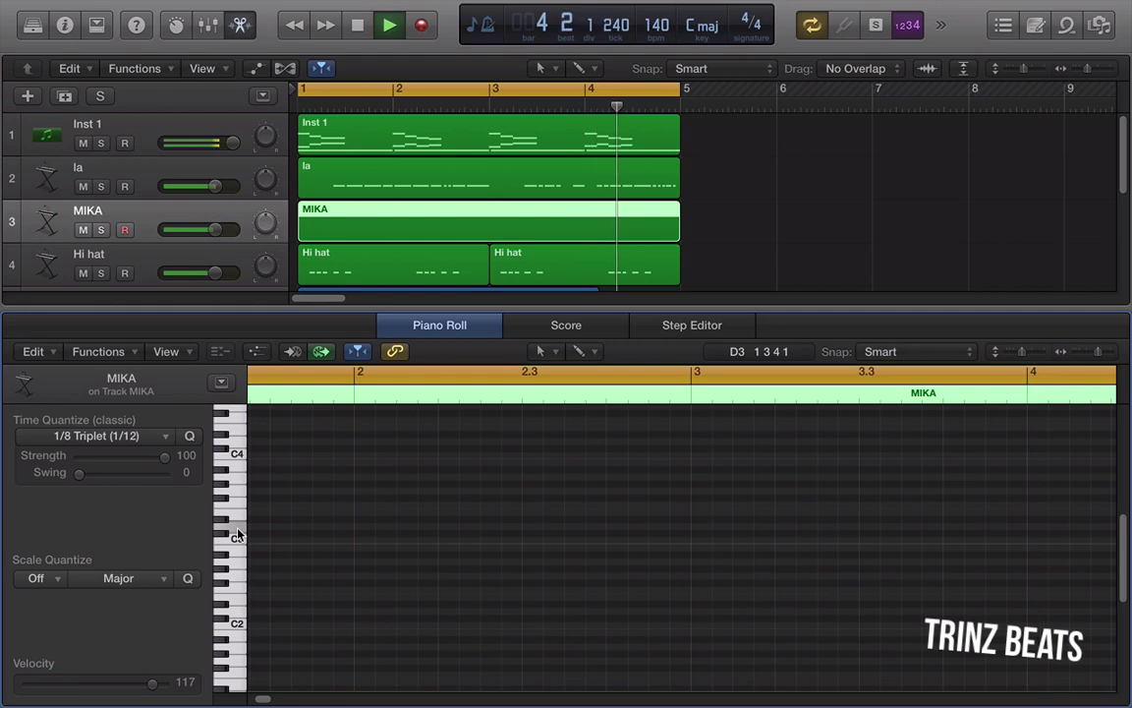
Set the MIKA track's volume to 6.0 dB and raise the output volume in its EXS24
{"action": "left_click_drag", "start_coordinate": [217, 233], "coordinate": [291, 210]}
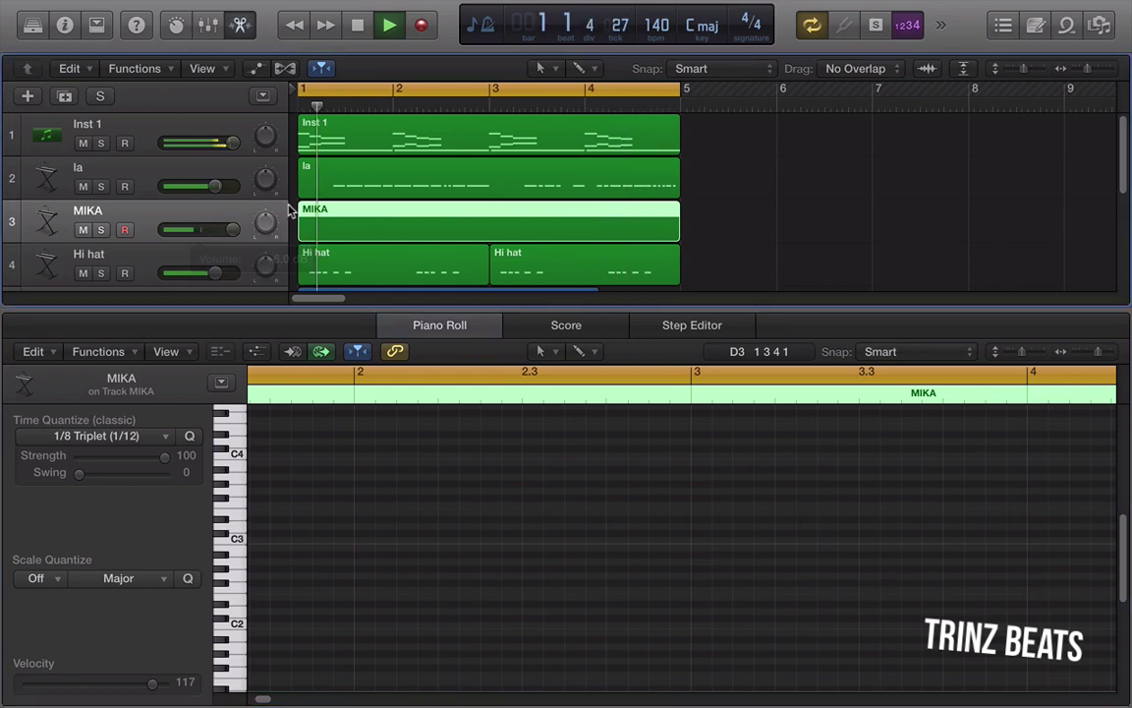
{"action": "left_click", "coordinate": [66, 27]}
{"action": "left_click", "coordinate": [45, 324]}
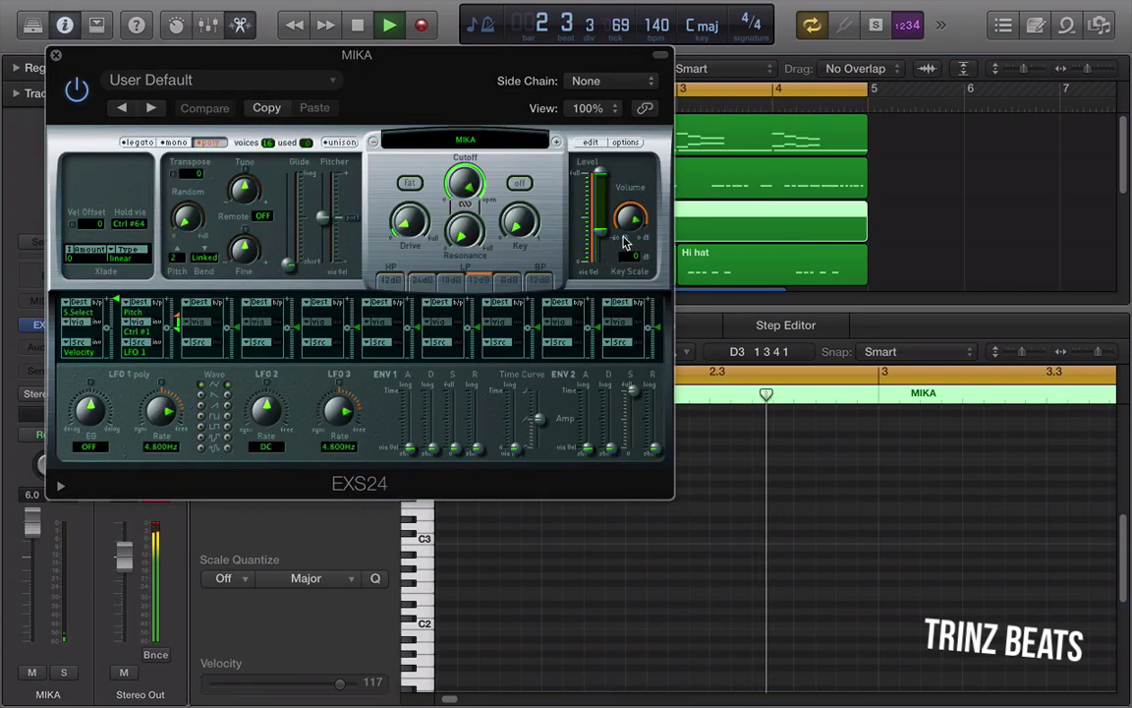
{"action": "left_click_drag", "start_coordinate": [639, 226], "coordinate": [643, 177]}
{"action": "left_click", "coordinate": [56, 59]}
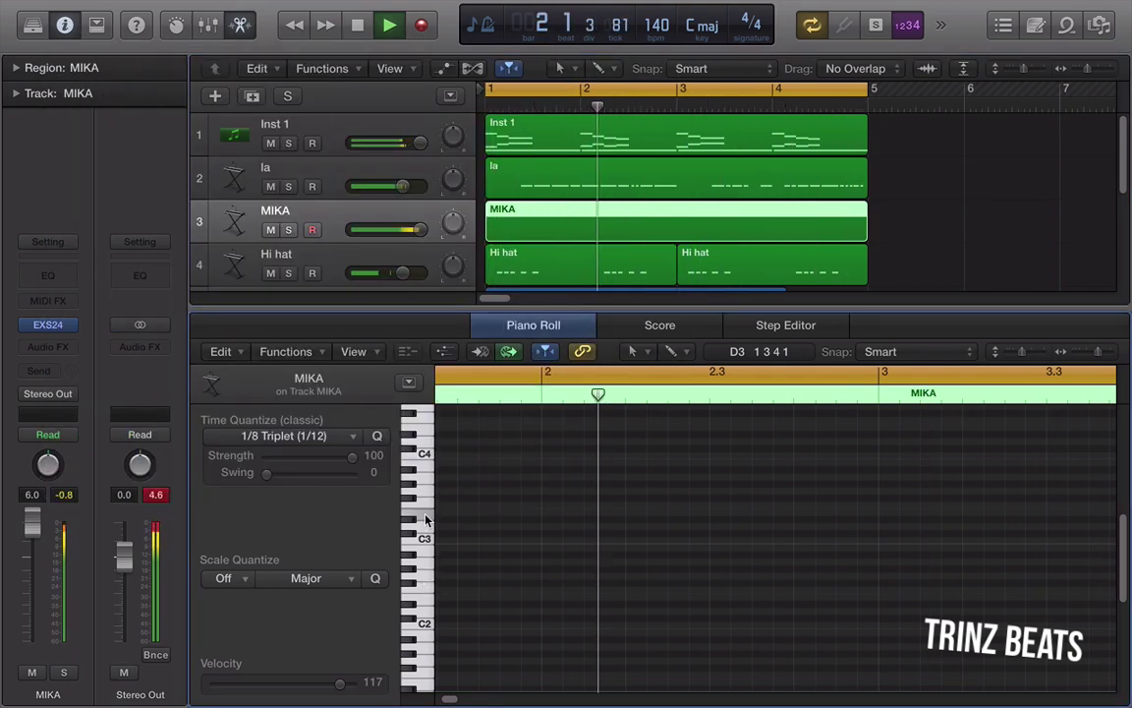
{"action": "key", "text": "i"}
Check the Inst 1 region's notes in the Piano Roll and return to the start of the MIKA region
{"action": "left_click", "coordinate": [349, 120]}
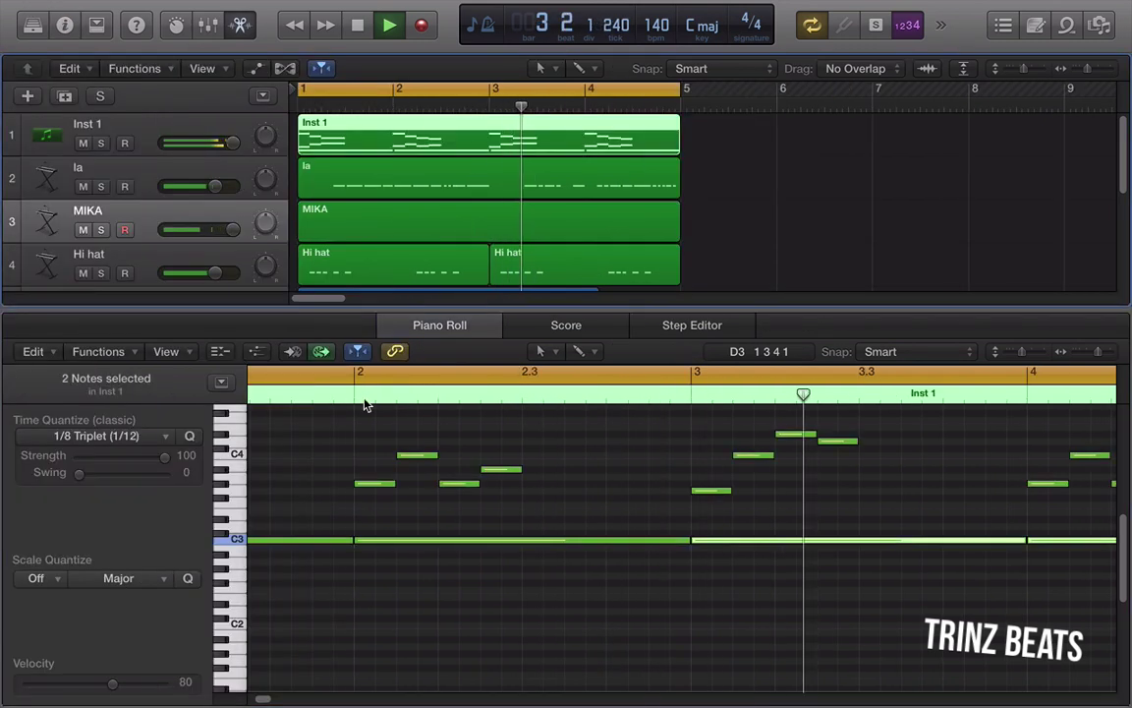
{"action": "left_click", "coordinate": [358, 240]}
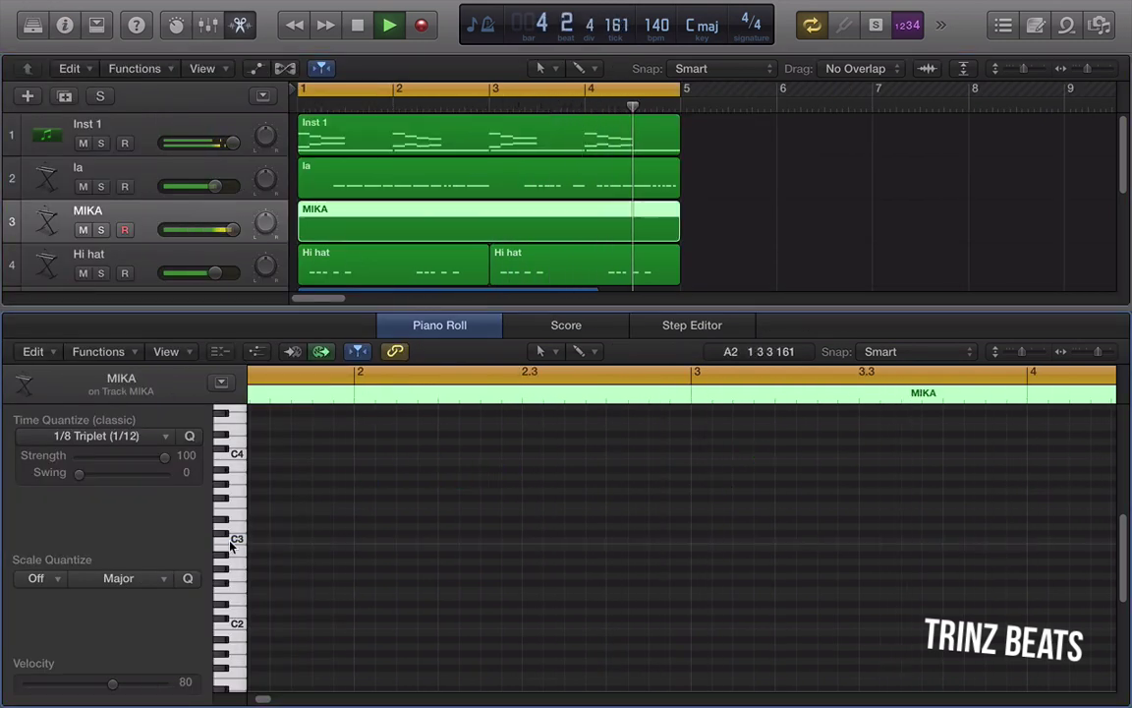
{"action": "left_click", "coordinate": [330, 564]}
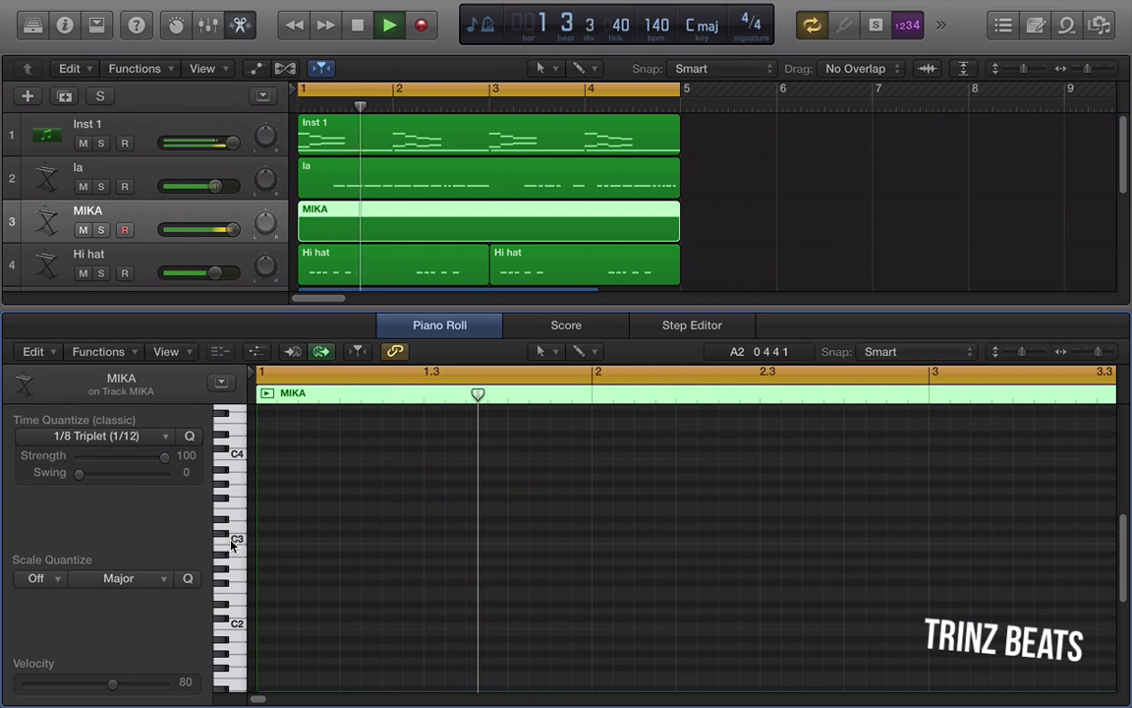
Enter three back-to-back C3 notes in the MIKA region from 1.1.1, each about one and a half beats long
{"action": "left_click", "coordinate": [266, 541]}
{"action": "mouse_move", "coordinate": [265, 538]}
{"action": "left_mouse_down"}
{"action": "mouse_move", "coordinate": [531, 543]}
{"action": "mouse_move", "coordinate": [497, 542]}
{"action": "left_mouse_up"}
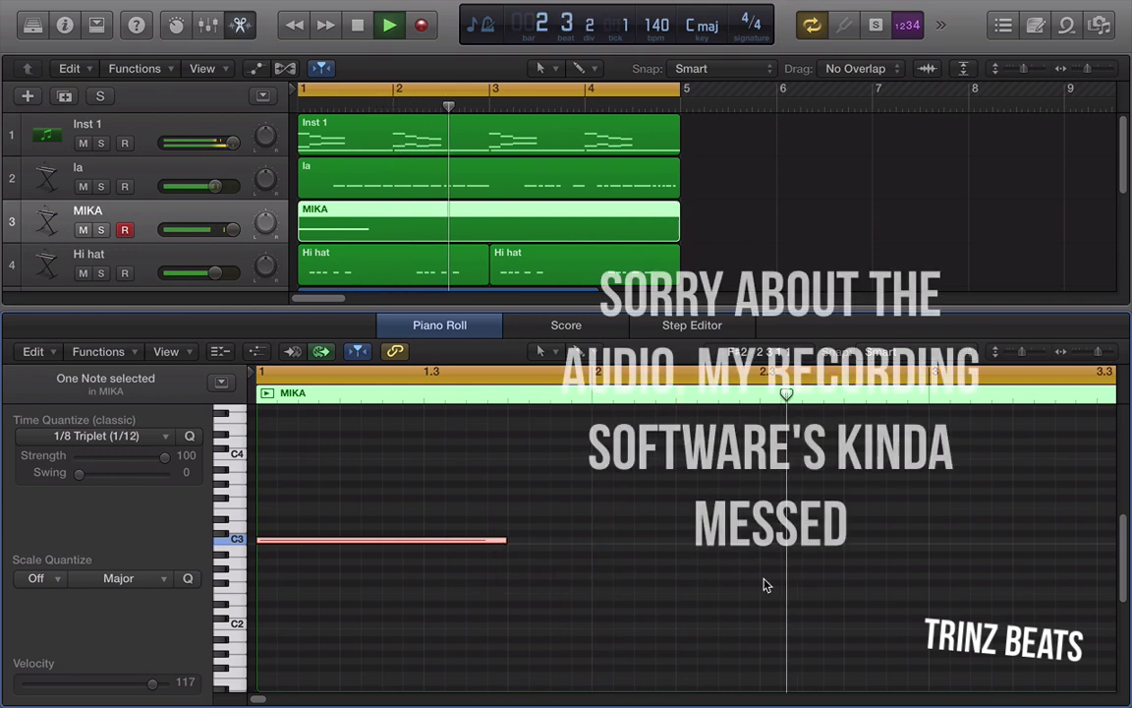
{"action": "left_click_drag", "start_coordinate": [502, 540], "coordinate": [385, 539]}
{"action": "left_click", "coordinate": [413, 541], "text": "super"}
{"action": "left_click", "coordinate": [510, 539], "text": "super"}
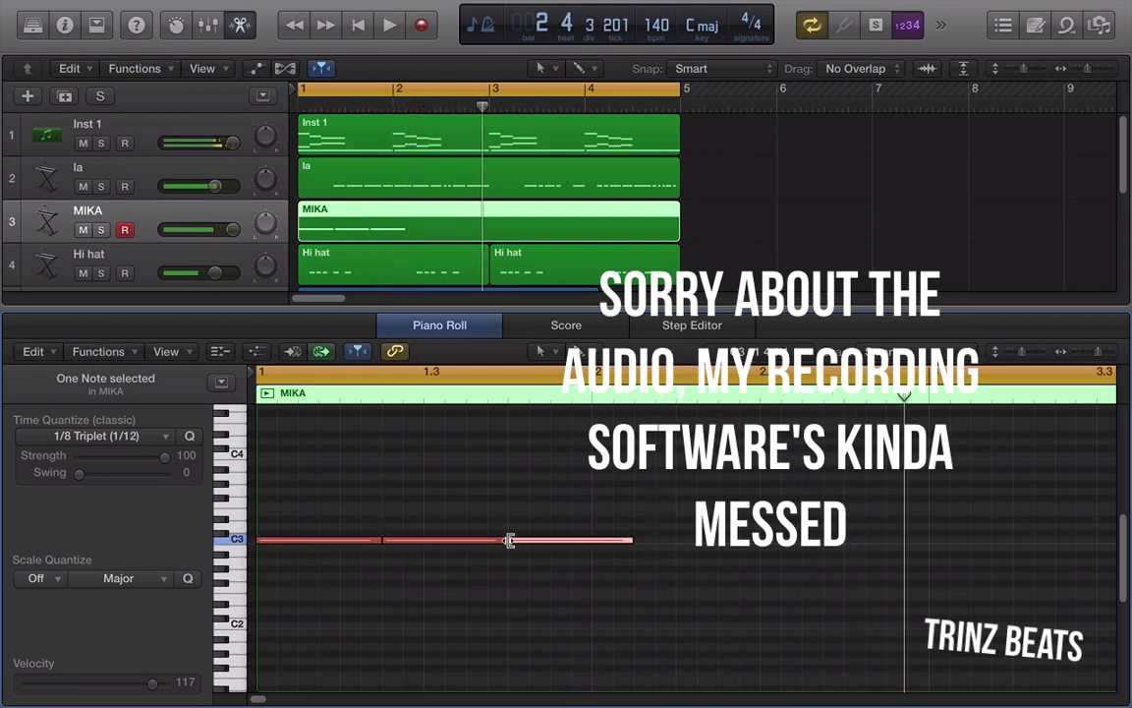
{"action": "left_click", "coordinate": [517, 591]}
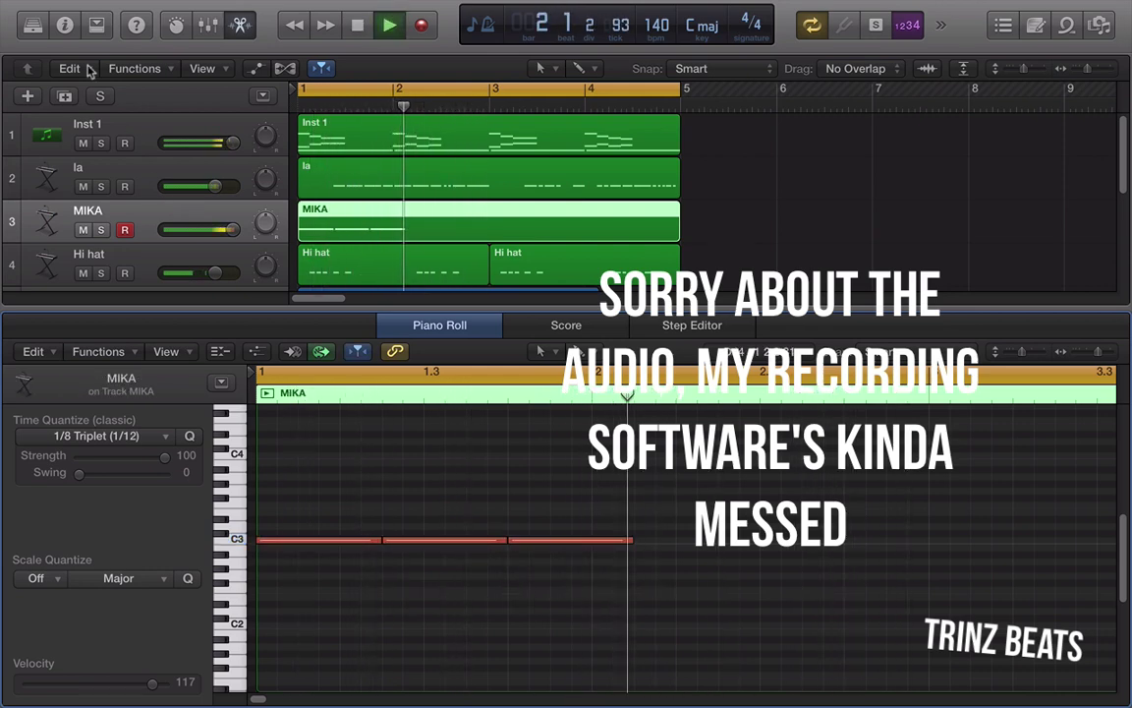
Adjust the ENV 2 attack time in the MIKA track's EXS24
{"action": "left_click", "coordinate": [65, 26]}
{"action": "left_click", "coordinate": [49, 324]}
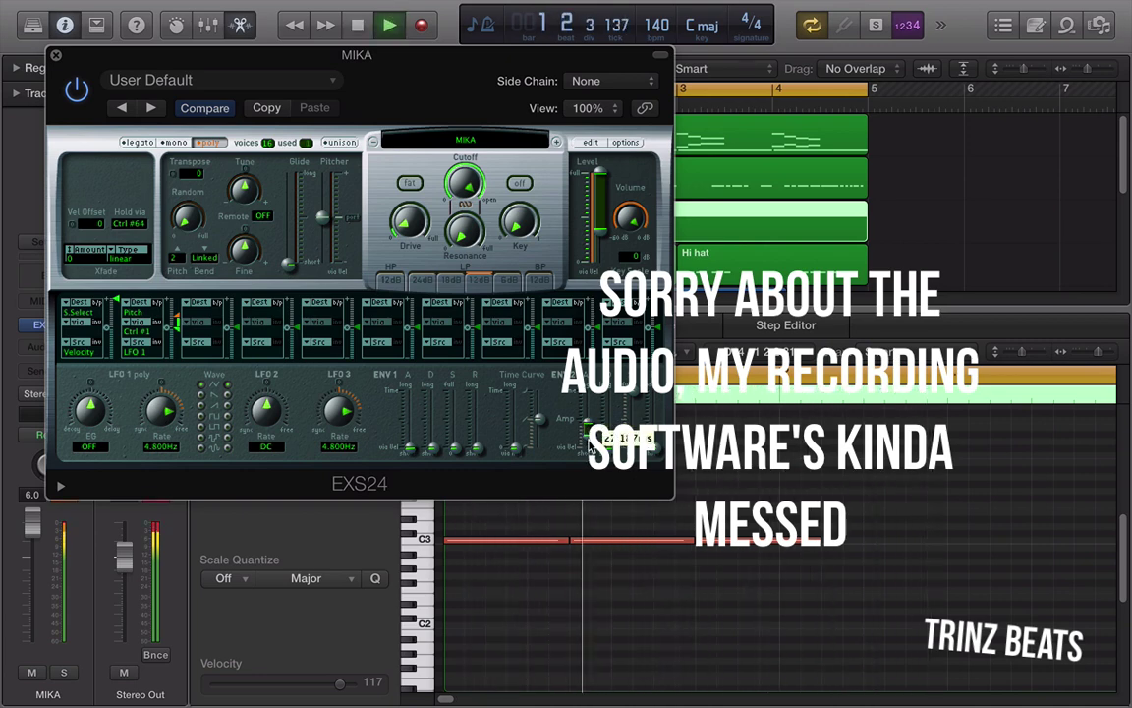
{"action": "left_click", "coordinate": [56, 56]}
{"action": "left_click", "coordinate": [64, 25]}
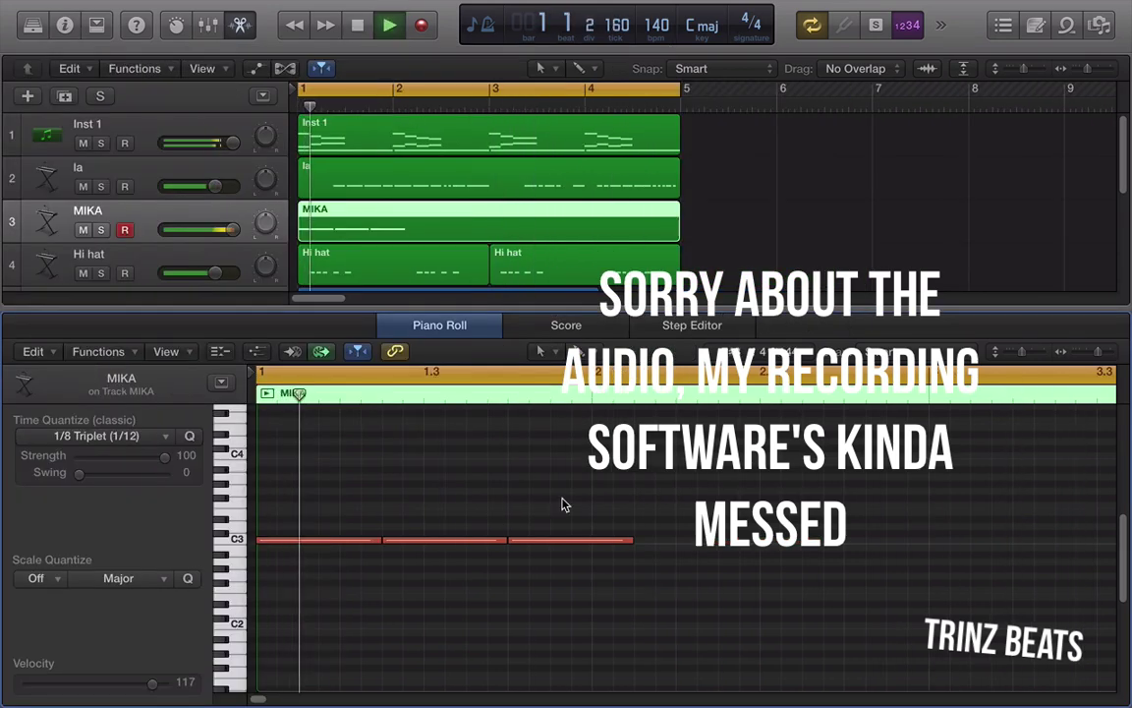
Lengthen the third C3 note in the MIKA region to two beats and add a fourth C3 note at 2.2.1
{"action": "left_click", "coordinate": [629, 542]}
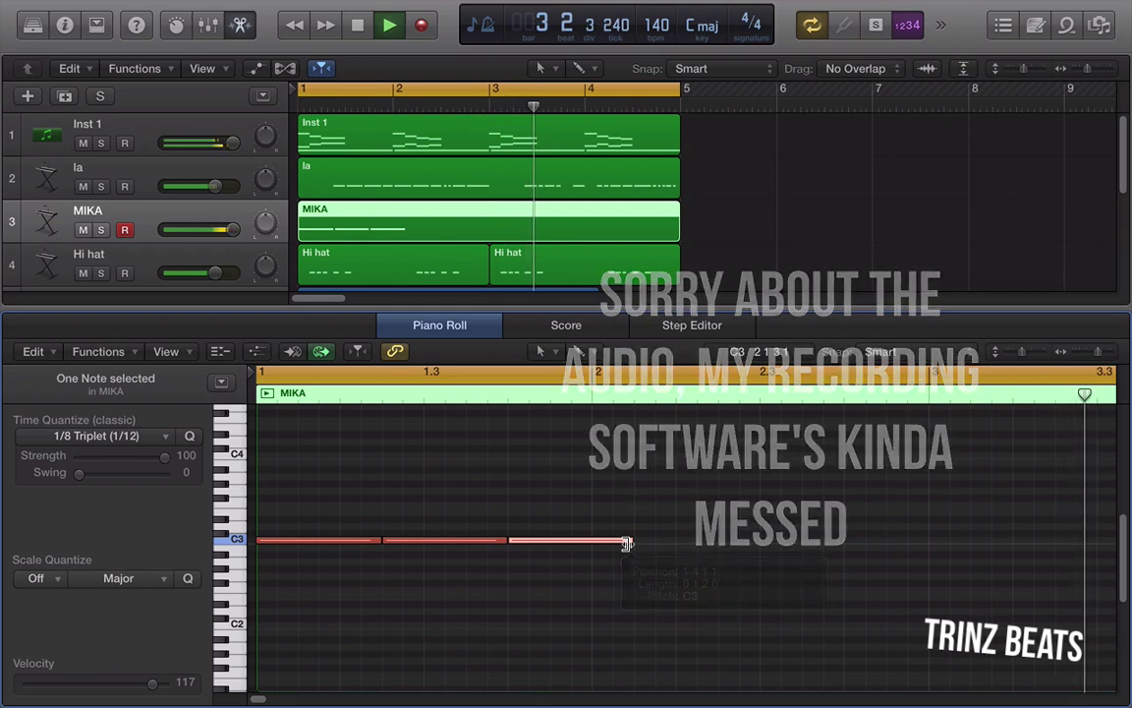
{"action": "left_click_drag", "start_coordinate": [627, 542], "coordinate": [683, 544]}
{"action": "left_click", "coordinate": [680, 539], "text": "super"}
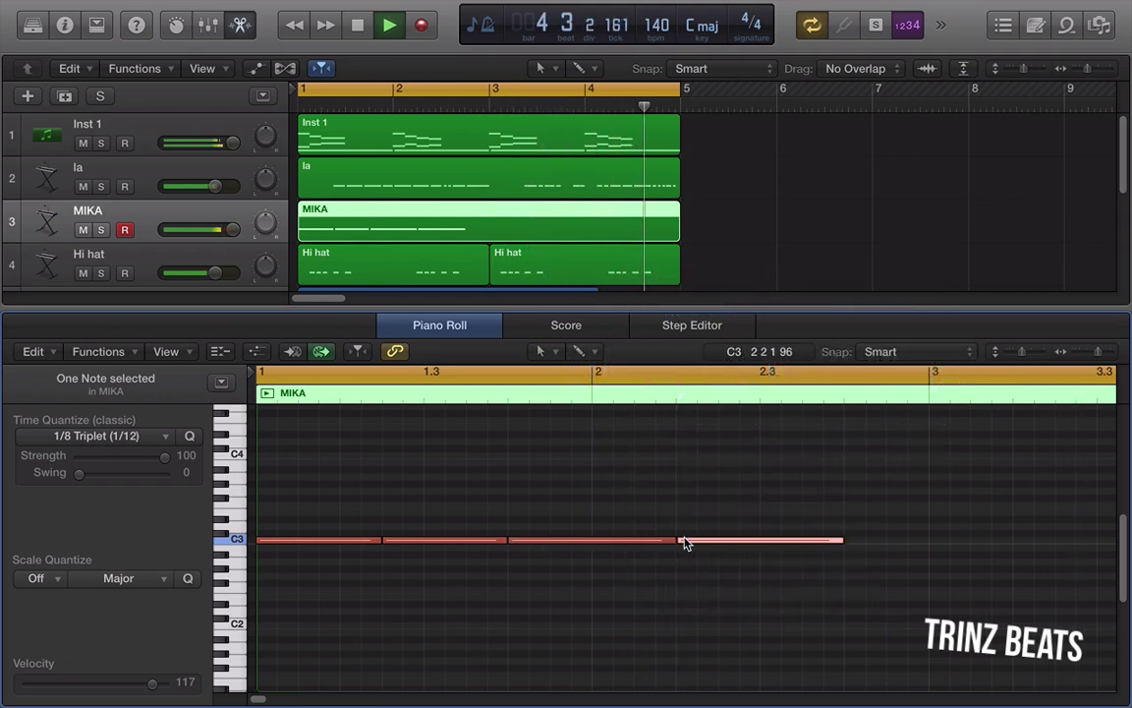
Shorten the fourth C3 note to one and a half beats and add a fifth one of equal length ending at bar 3
{"action": "left_click", "coordinate": [733, 615]}
{"action": "left_click", "coordinate": [840, 541]}
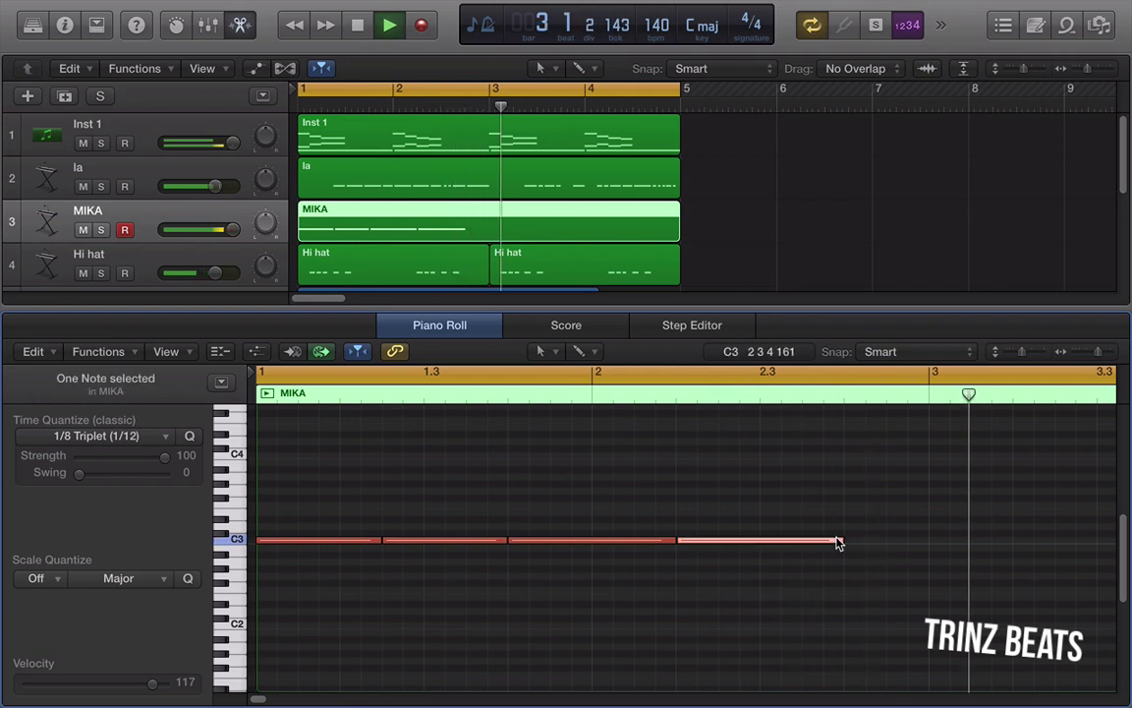
{"action": "left_click_drag", "start_coordinate": [879, 519], "coordinate": [735, 541]}
{"action": "scroll", "coordinate": [842, 547], "scroll_direction": "left", "scroll_amount": 10}
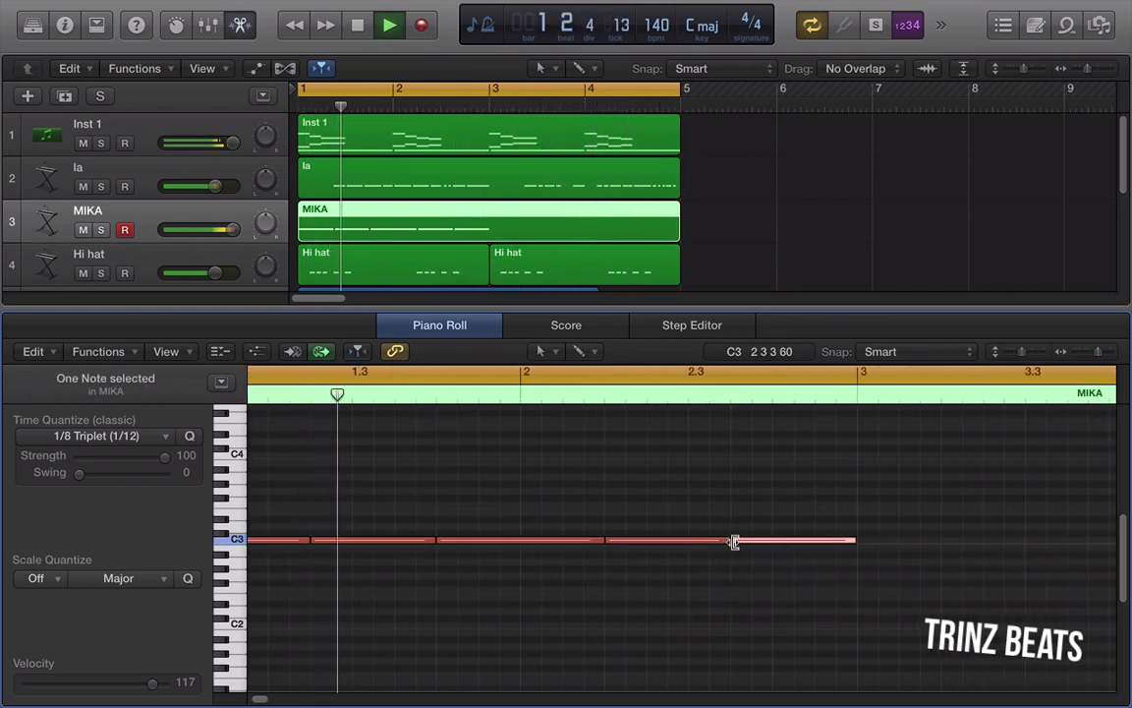
{"action": "left_click", "coordinate": [810, 601]}
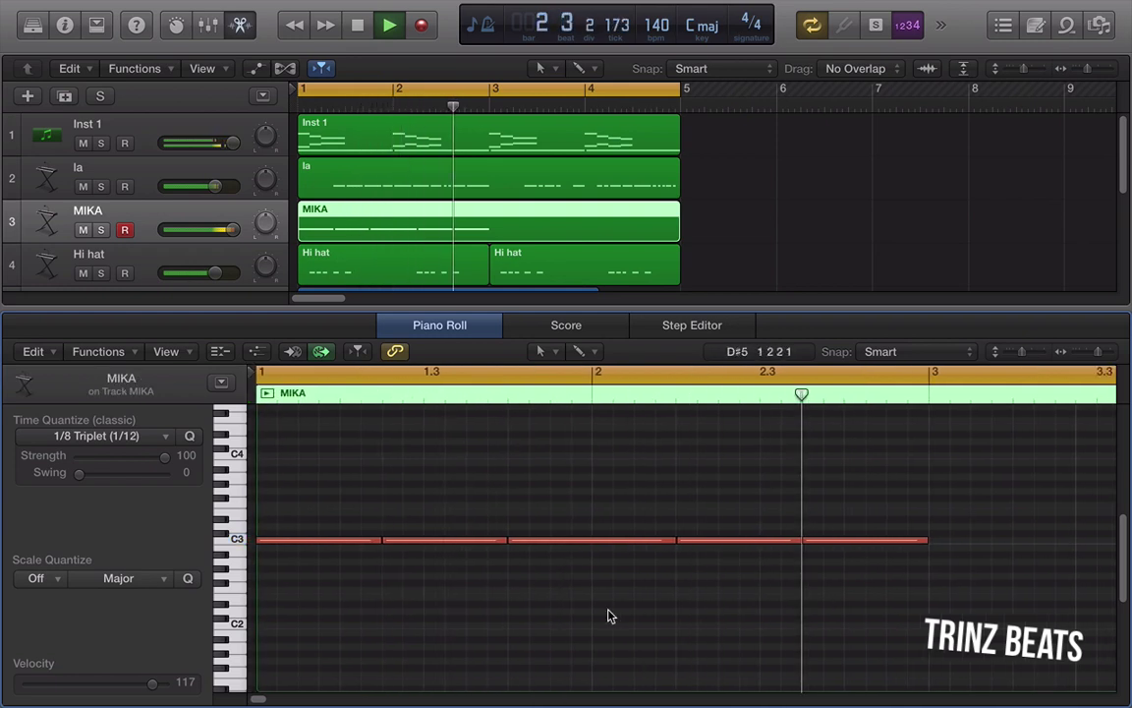
Stop playback and change the upward pitch bend range in the MIKA track's EXS24
{"action": "left_click", "coordinate": [358, 32]}
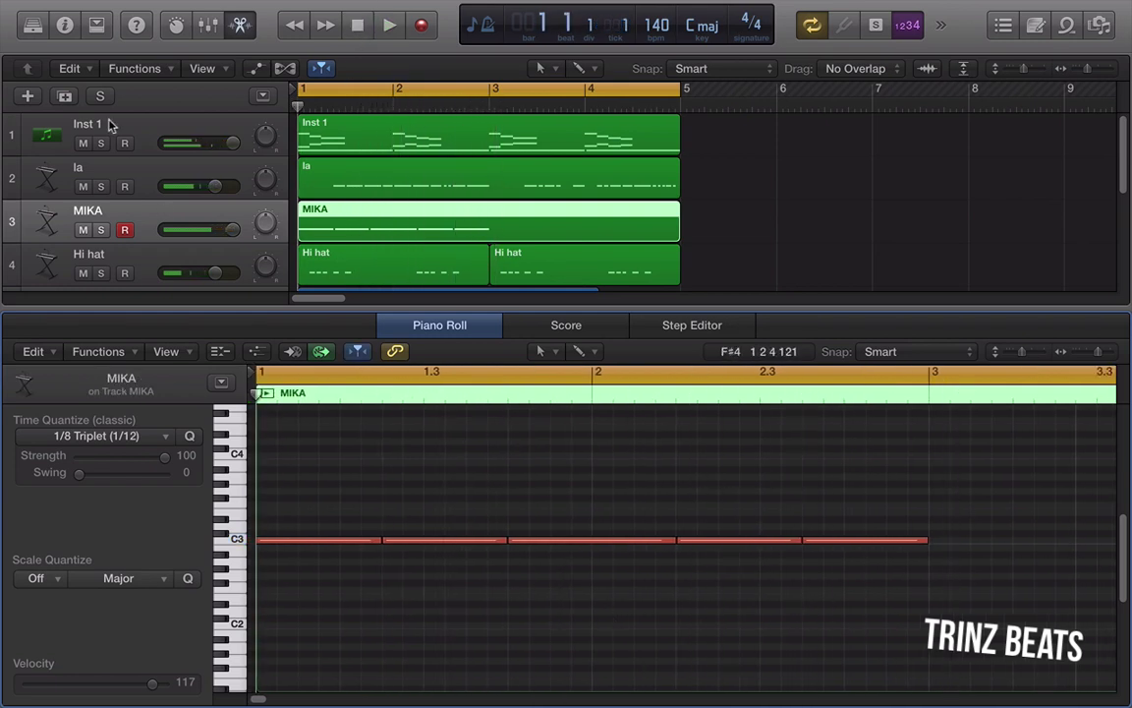
{"action": "left_click", "coordinate": [63, 27]}
{"action": "left_click", "coordinate": [47, 326]}
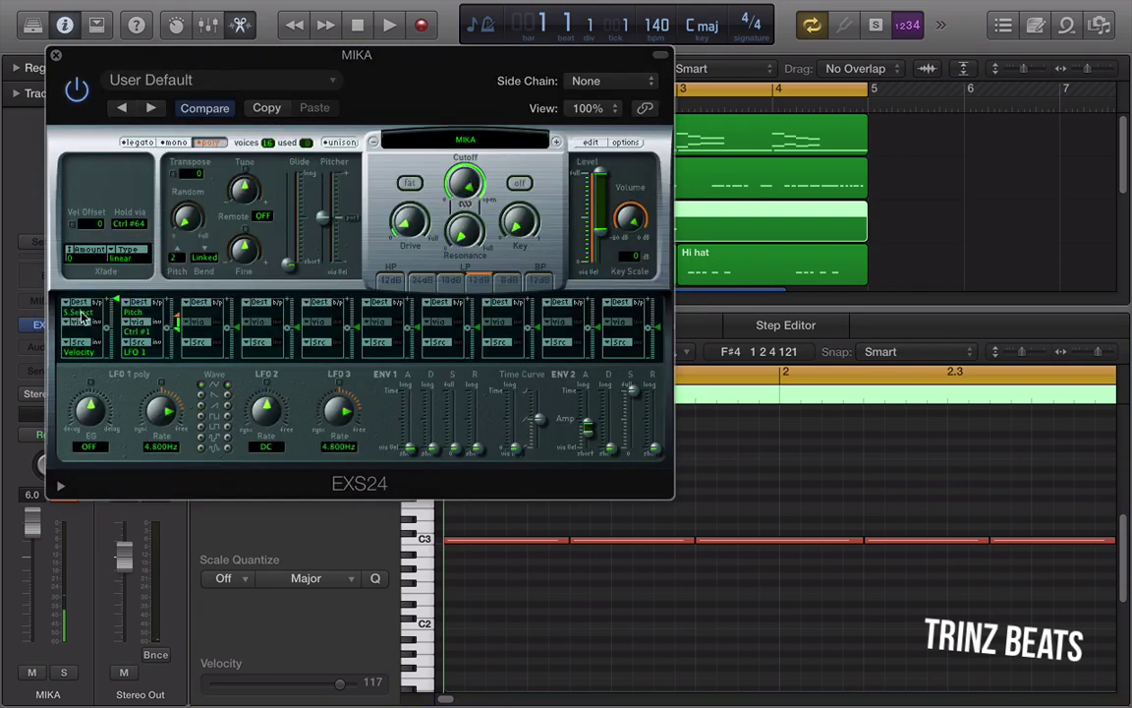
{"action": "left_click", "coordinate": [173, 258]}
{"action": "left_click", "coordinate": [190, 479]}
{"action": "left_click", "coordinate": [56, 55]}
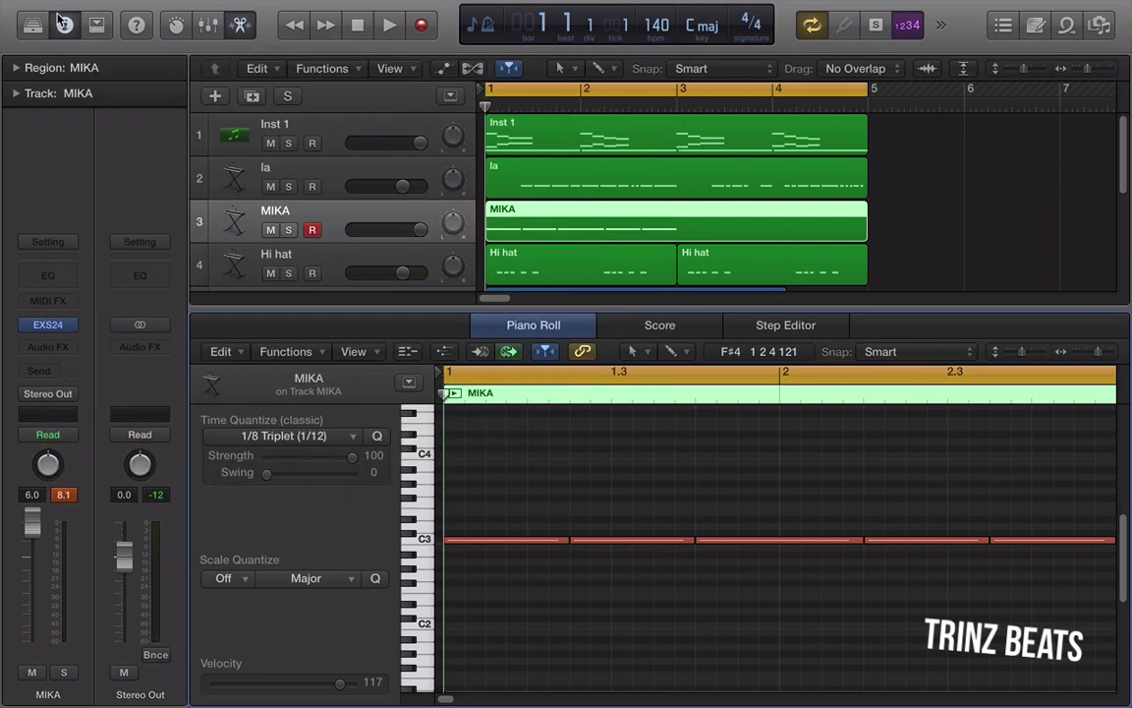
{"action": "left_click", "coordinate": [63, 24]}
Show the MIDI controller lane for the MIKA region, set it to Pitch Bend and start playback
{"action": "left_click", "coordinate": [260, 352]}
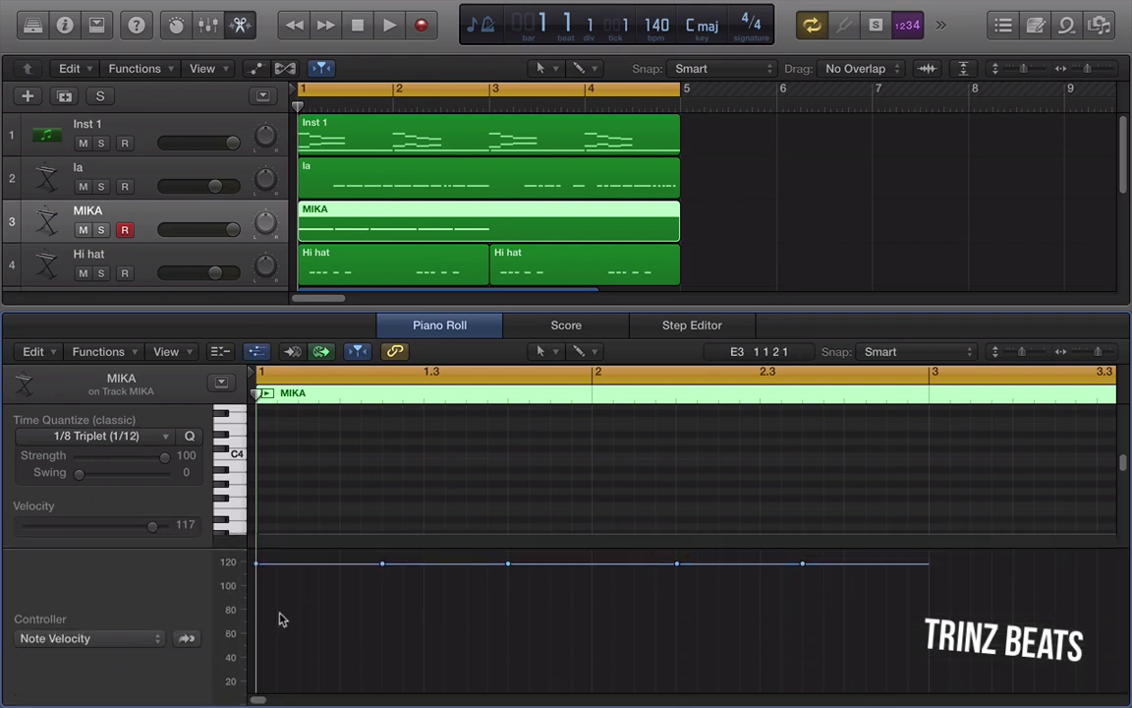
{"action": "left_click", "coordinate": [126, 631]}
{"action": "left_click", "coordinate": [69, 525]}
{"action": "key", "text": "space"}
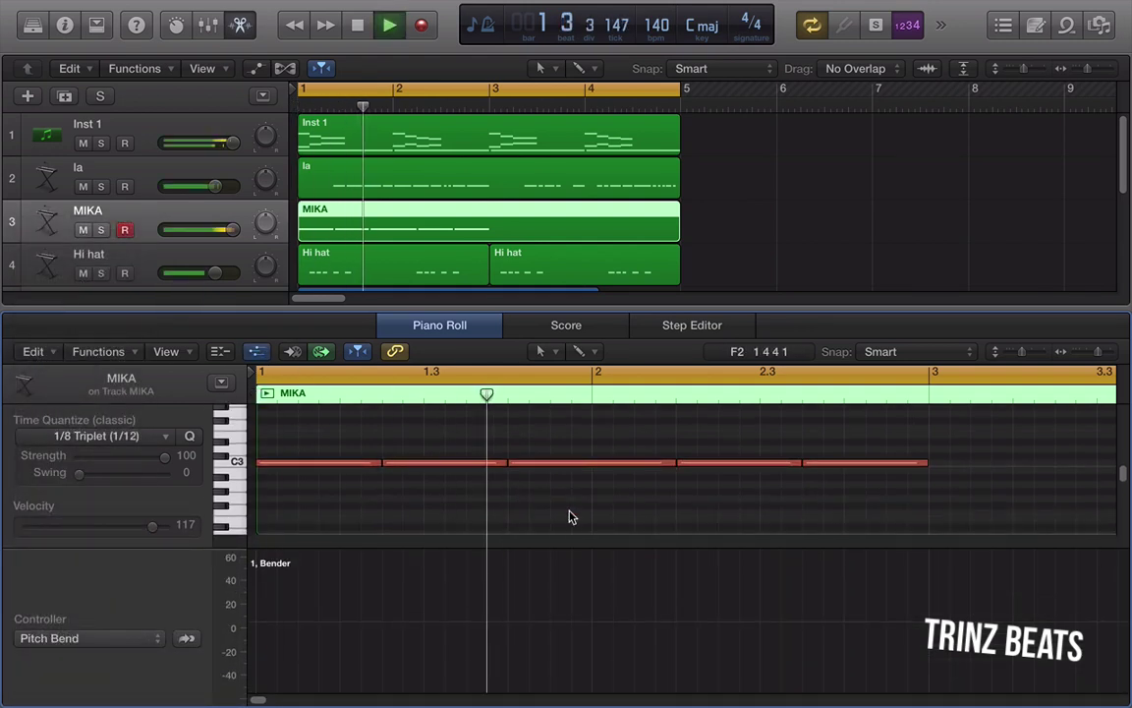
Draw a pitch bend rising from 0 to 63 just after 2.1.3 and falling back to 0 at 2.2.1
{"action": "left_click", "coordinate": [638, 621]}
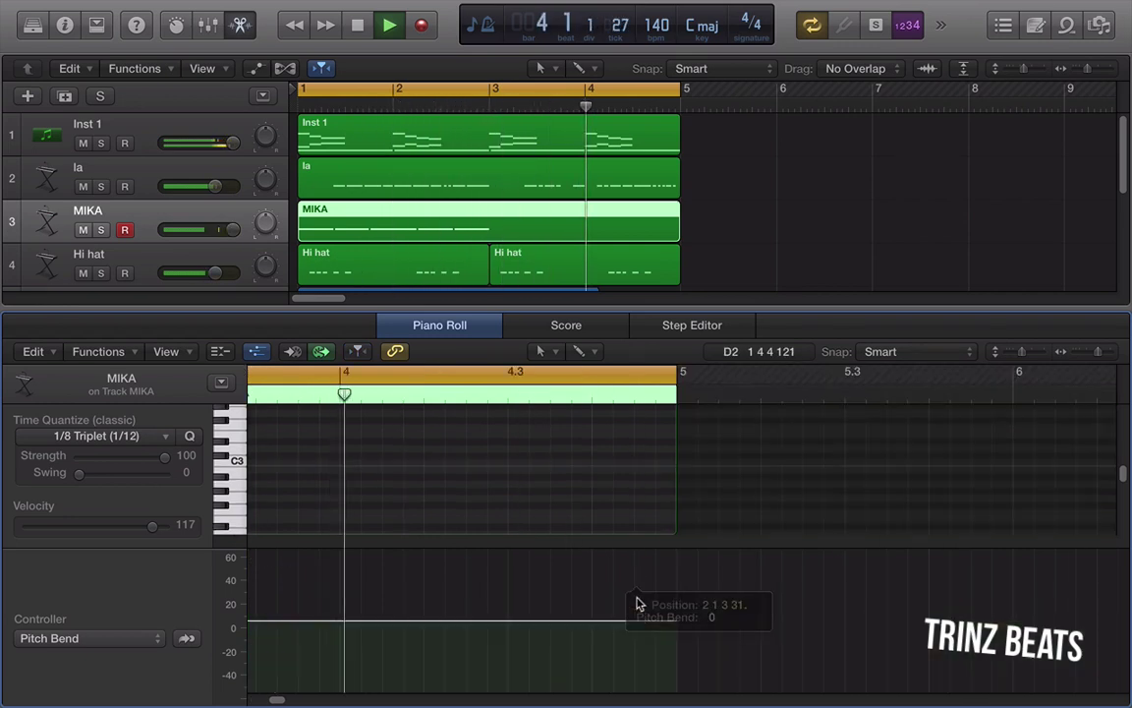
{"action": "scroll", "coordinate": [641, 578], "scroll_direction": "left", "scroll_amount": 10}
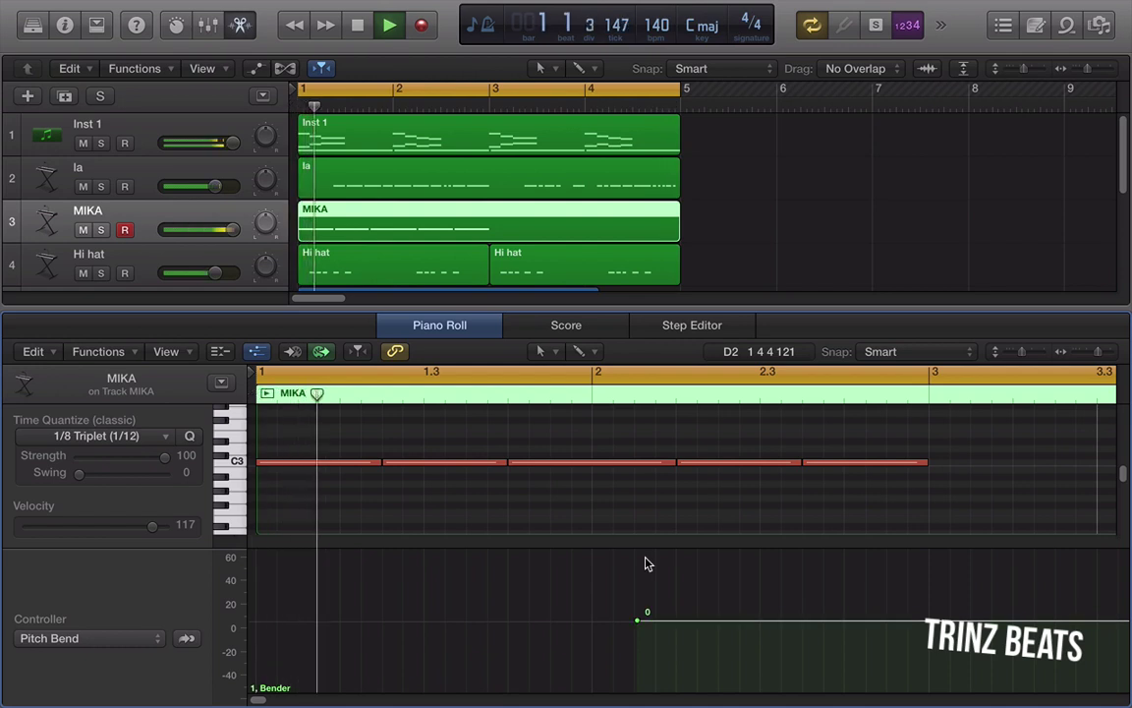
{"action": "left_click_drag", "start_coordinate": [645, 564], "coordinate": [641, 522]}
{"action": "left_click", "coordinate": [669, 554]}
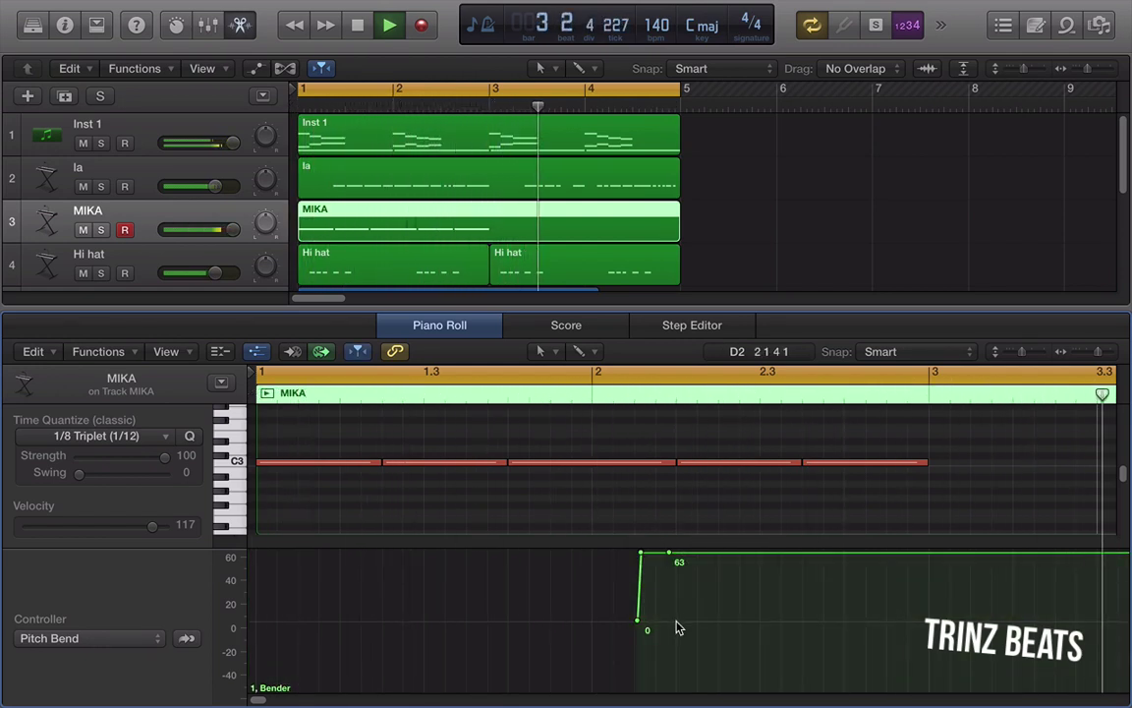
{"action": "left_click", "coordinate": [675, 622]}
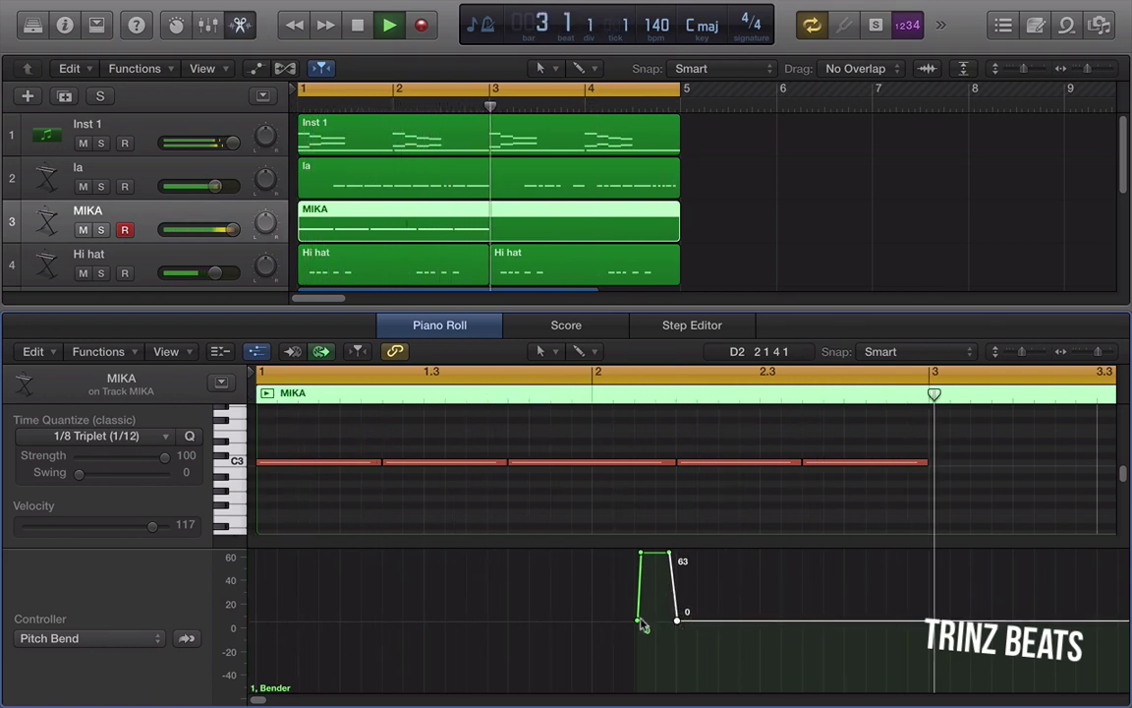
Fine-tune the pitch bend's points so it starts just after 2.1.3 and holds 63 until just before 2.2.1
{"action": "left_click_drag", "start_coordinate": [638, 619], "coordinate": [595, 619]}
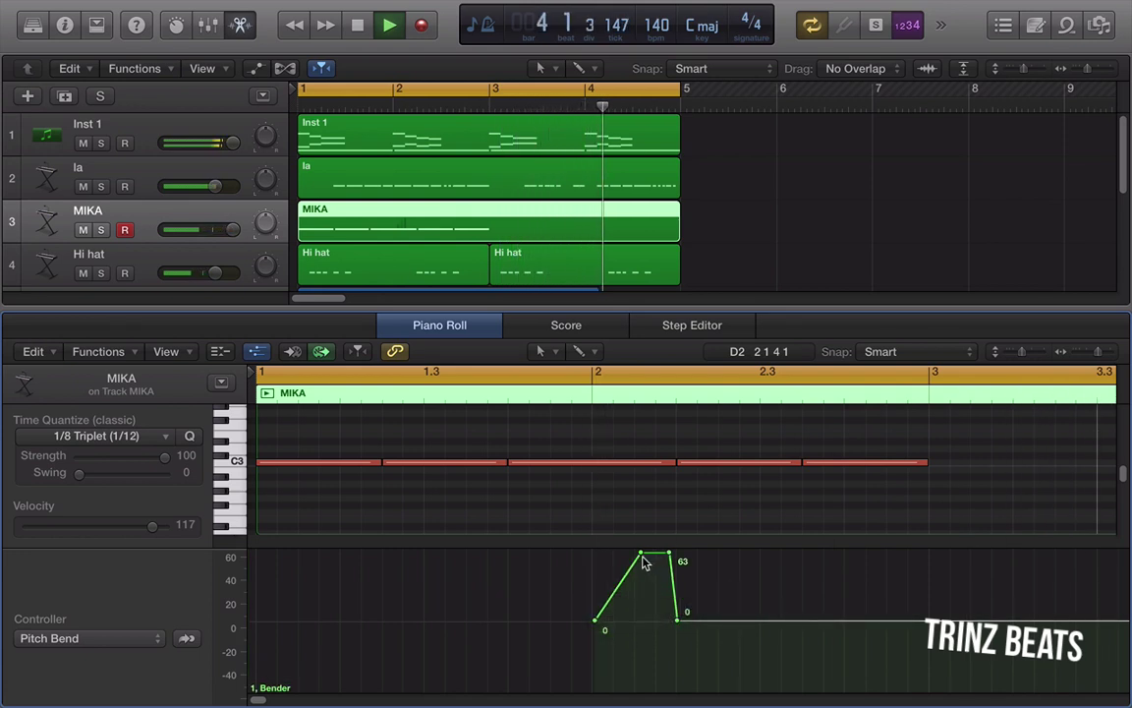
{"action": "mouse_move", "coordinate": [640, 552]}
{"action": "left_mouse_down"}
{"action": "mouse_move", "coordinate": [613, 552]}
{"action": "mouse_move", "coordinate": [666, 557]}
{"action": "mouse_move", "coordinate": [614, 558]}
{"action": "mouse_move", "coordinate": [638, 556]}
{"action": "left_mouse_up"}
{"action": "left_click_drag", "start_coordinate": [596, 619], "coordinate": [637, 619]}
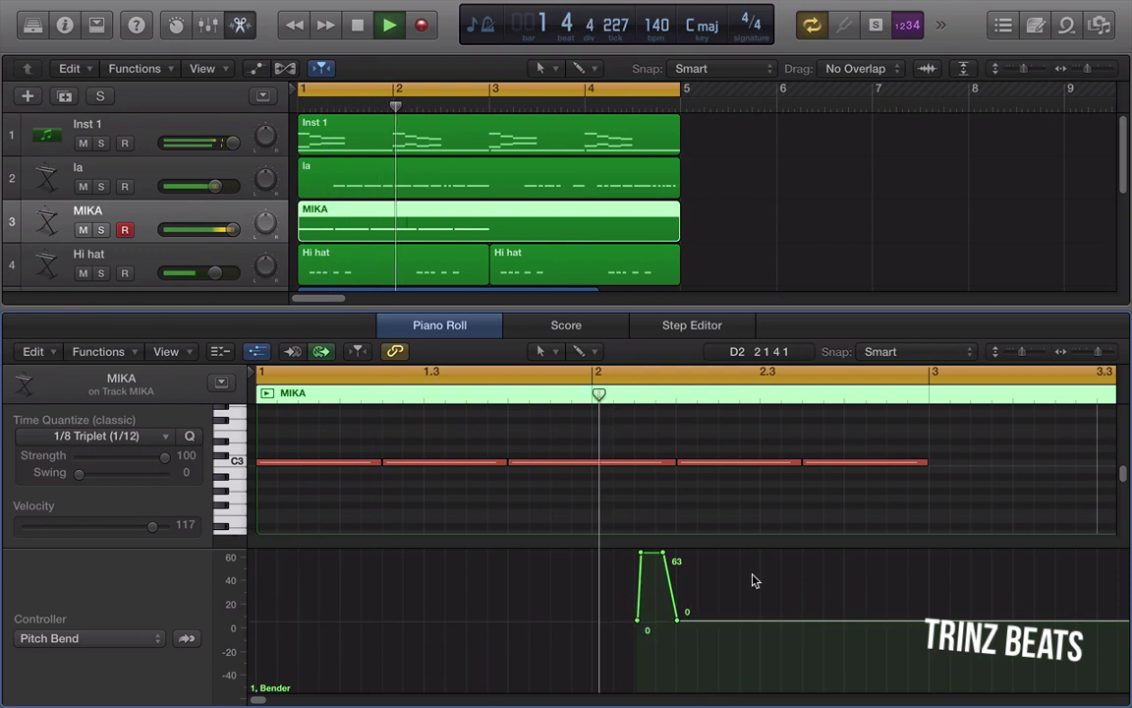
{"action": "left_click_drag", "start_coordinate": [664, 559], "coordinate": [671, 556]}
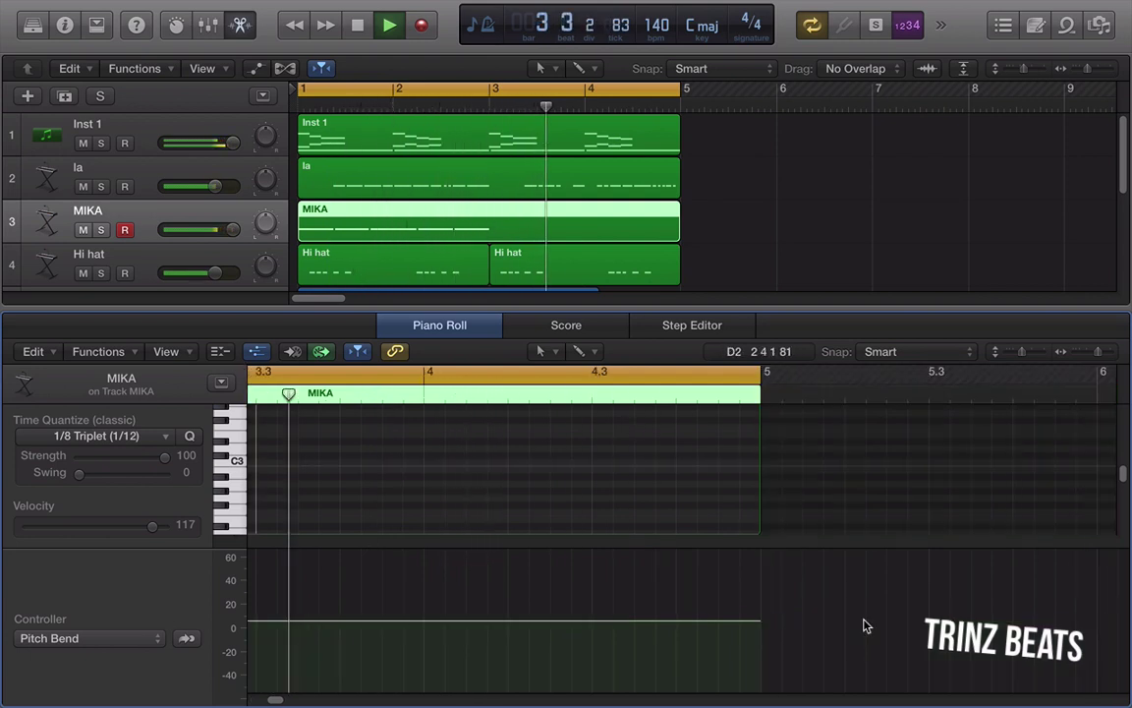
Divide the last C3 note at 2.4.1 and draw a second pitch bend from 0 to 63 between 2.4.3 and bar 3
{"action": "scroll", "coordinate": [626, 502], "scroll_direction": "left", "scroll_amount": 10}
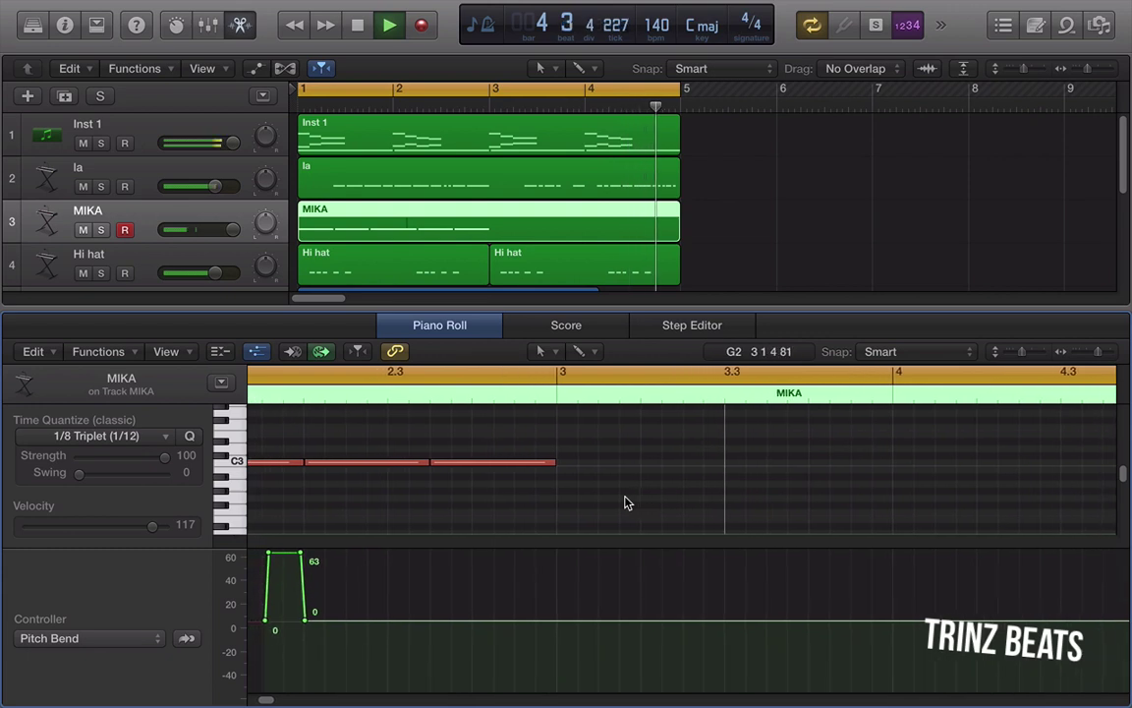
{"action": "mouse_move", "coordinate": [850, 462]}
{"action": "left_mouse_down"}
{"action": "mouse_move", "coordinate": [769, 461]}
{"action": "mouse_move", "coordinate": [856, 465]}
{"action": "left_mouse_up"}
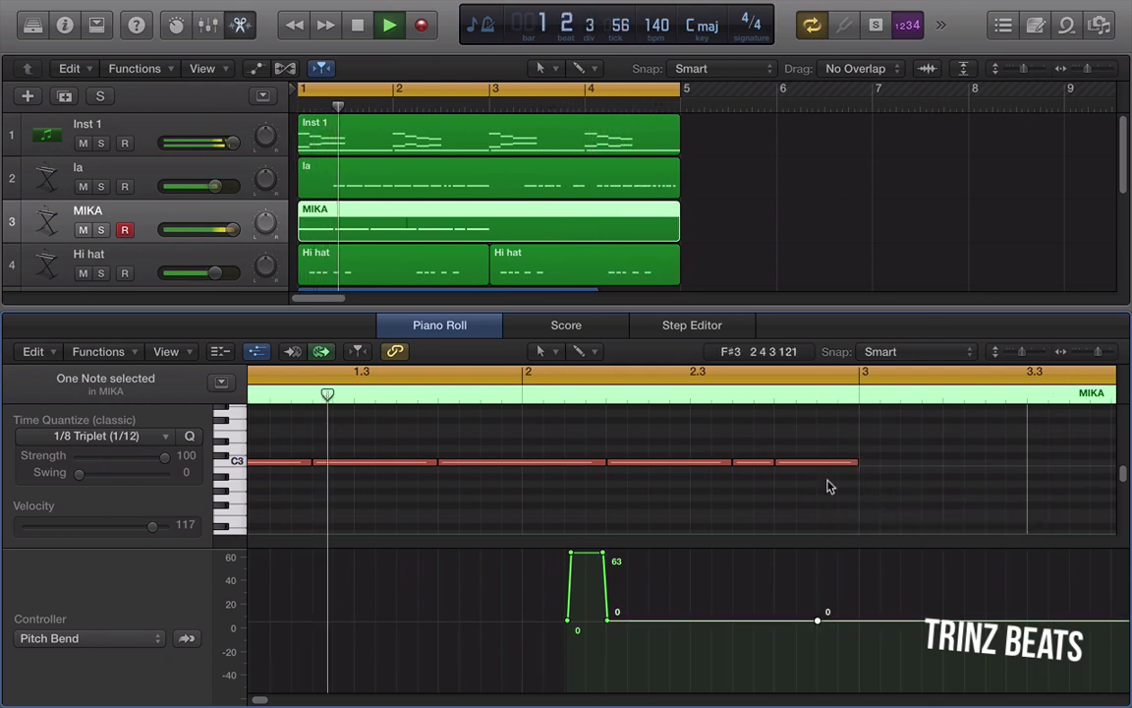
{"action": "left_click", "coordinate": [822, 553]}
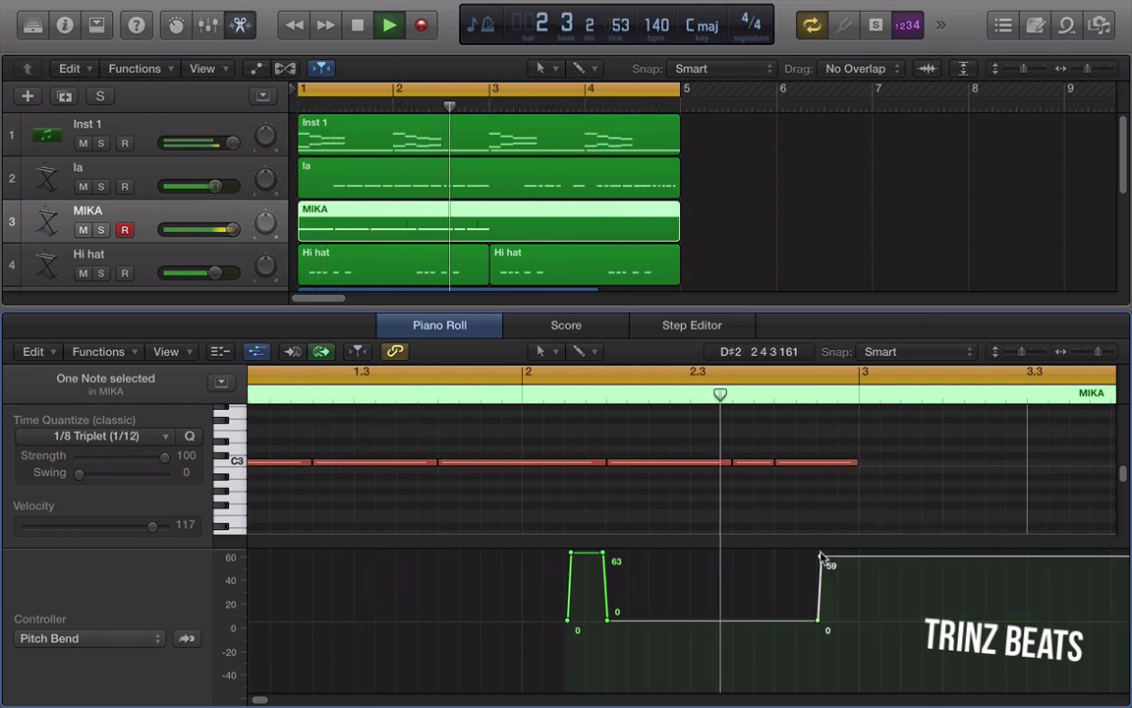
{"action": "left_click", "coordinate": [855, 554]}
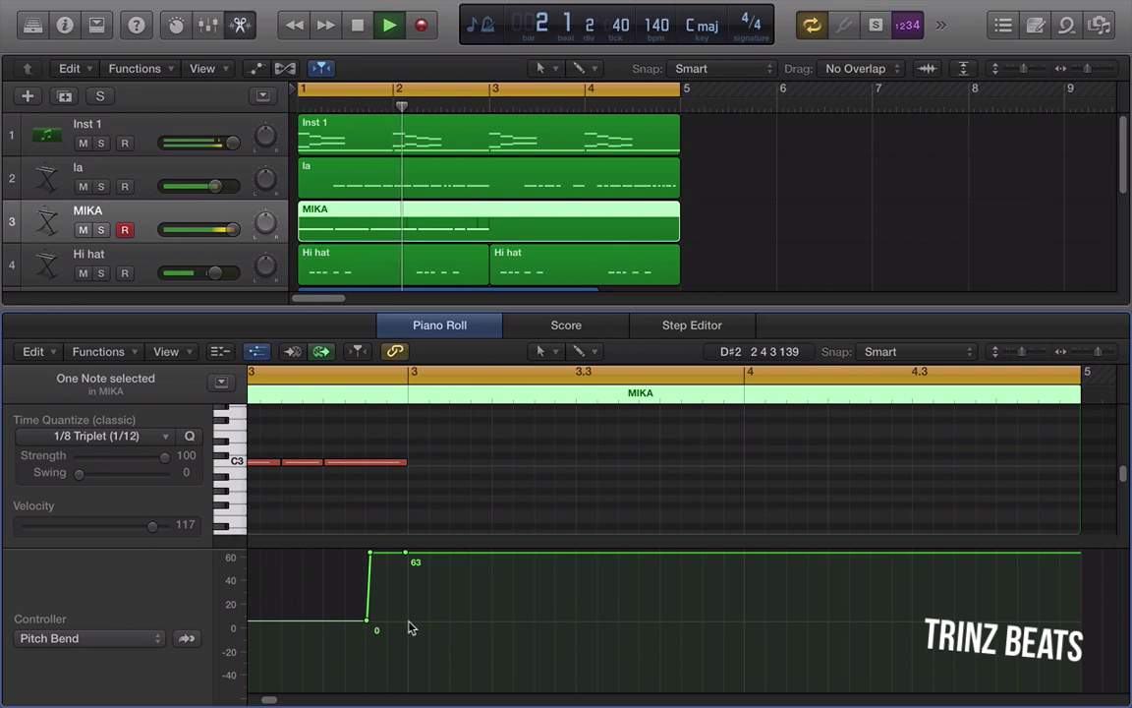
{"action": "left_click", "coordinate": [405, 620]}
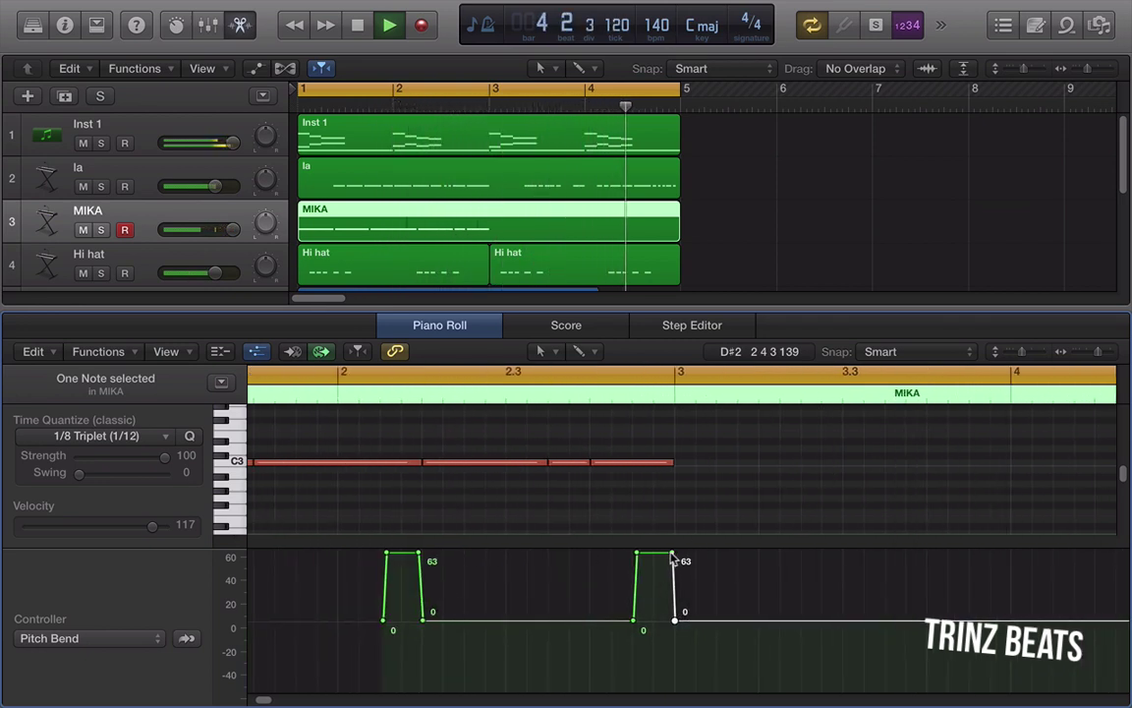
{"action": "left_click_drag", "start_coordinate": [671, 558], "coordinate": [668, 558]}
Divide the last C3 note at 2.4.3 into two half-beat notes and move the first one to a higher pitch
{"action": "left_click_drag", "start_coordinate": [591, 462], "coordinate": [632, 462]}
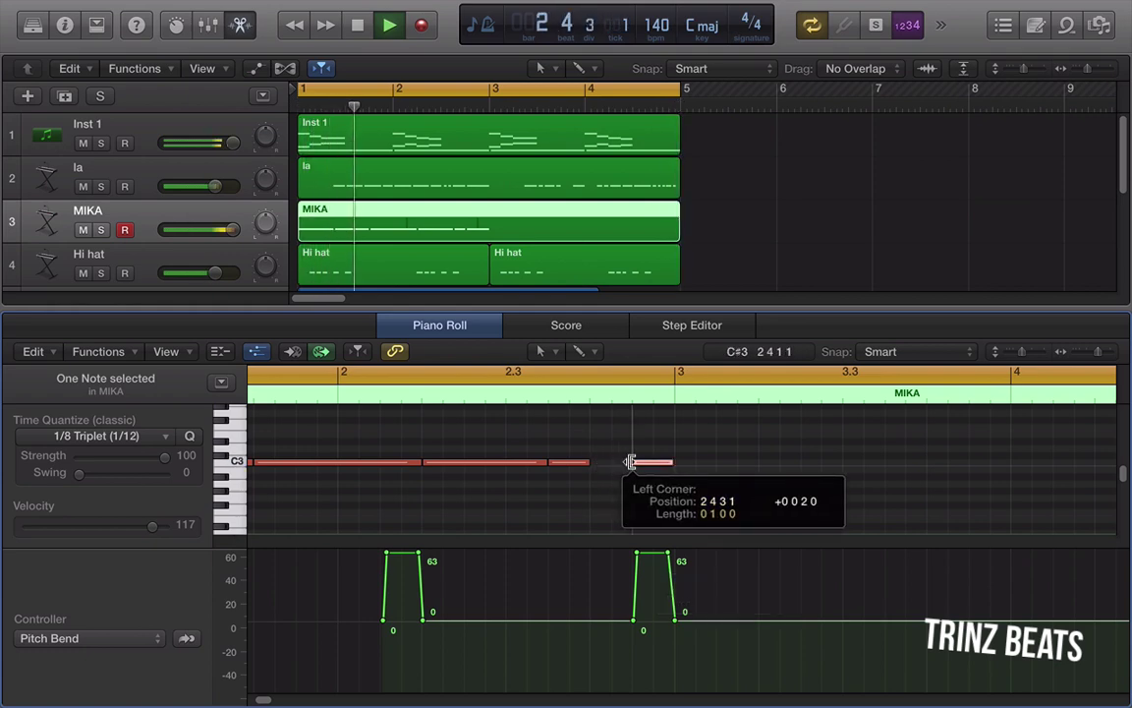
{"action": "right_click", "coordinate": [600, 464]}
{"action": "left_click", "coordinate": [580, 510]}
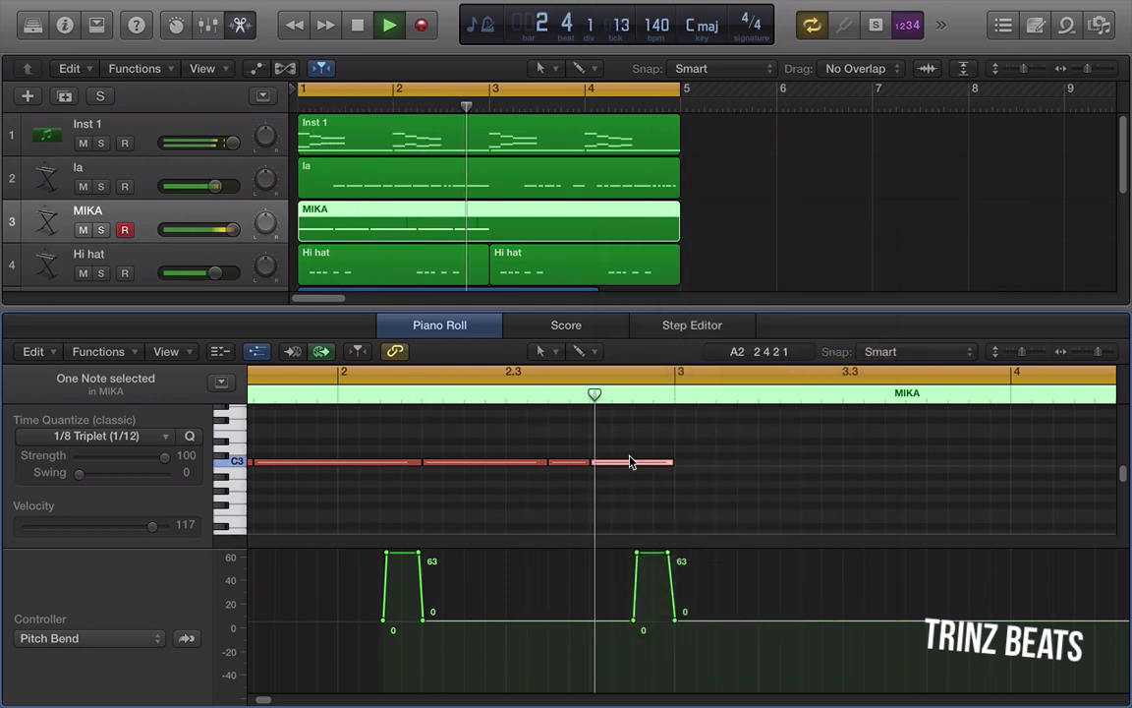
{"action": "left_click_drag", "start_coordinate": [665, 462], "coordinate": [616, 468]}
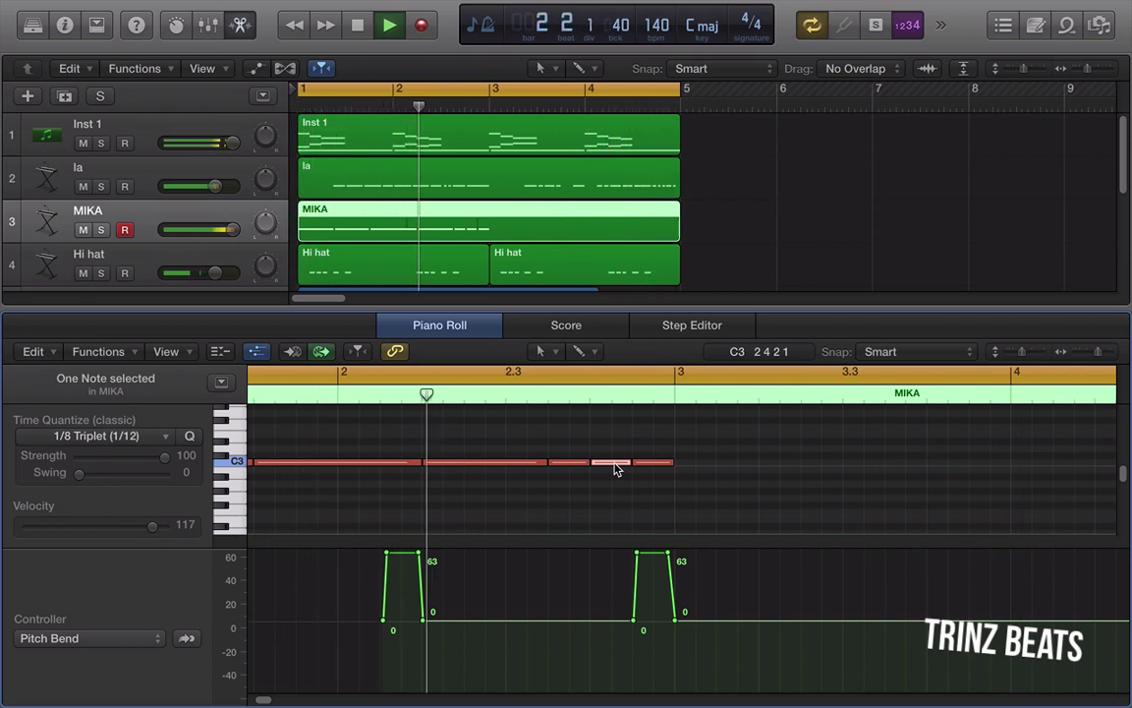
{"action": "key", "text": "Delete"}
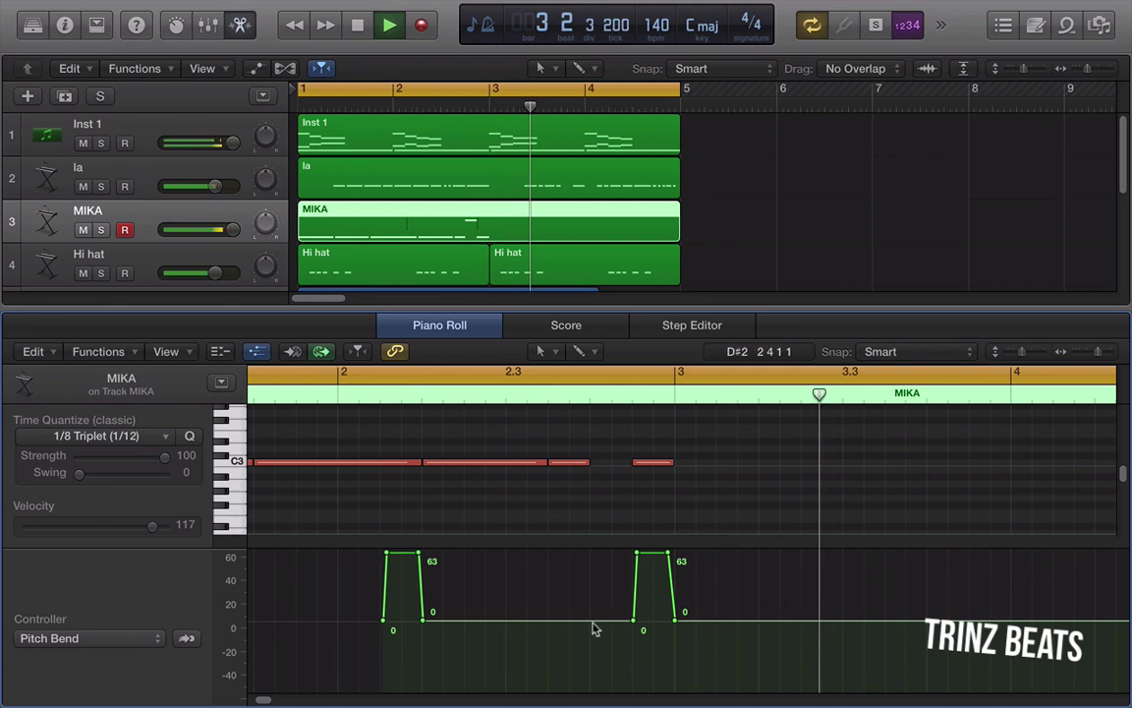
Draw a pitch bend over the raised note, rising from 0 to 63 at 2.4.1 and holding until just before 2.4.3
{"action": "left_click", "coordinate": [596, 553]}
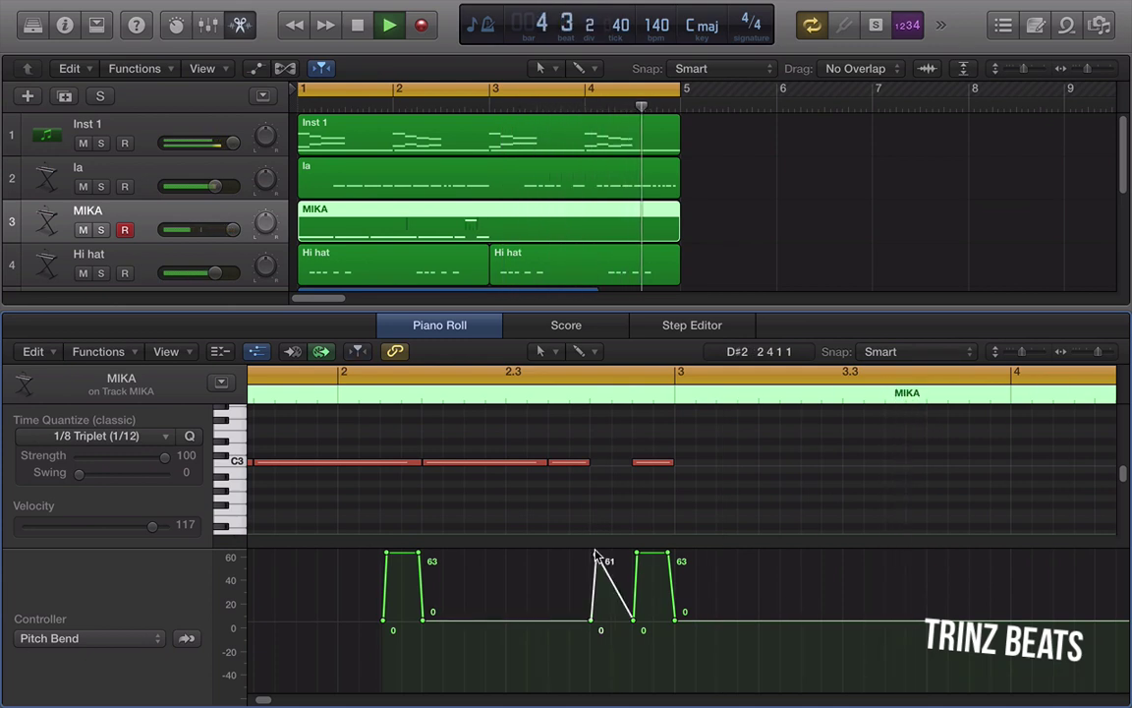
{"action": "key", "text": "grave"}
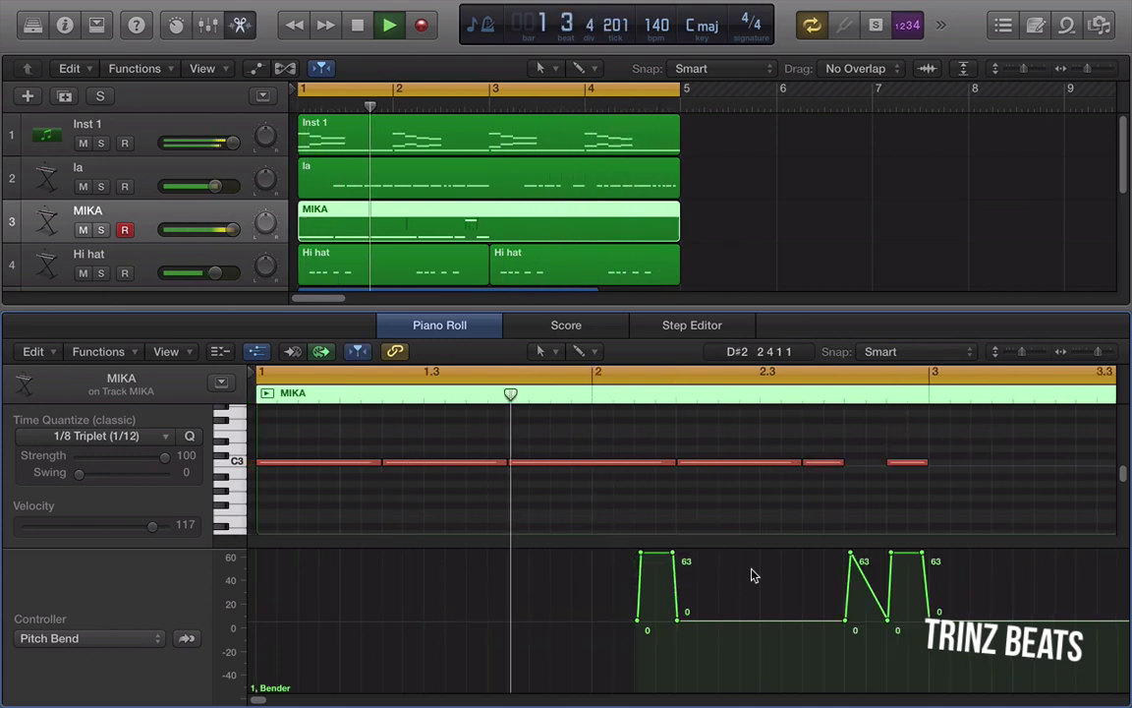
{"action": "left_click", "coordinate": [877, 554]}
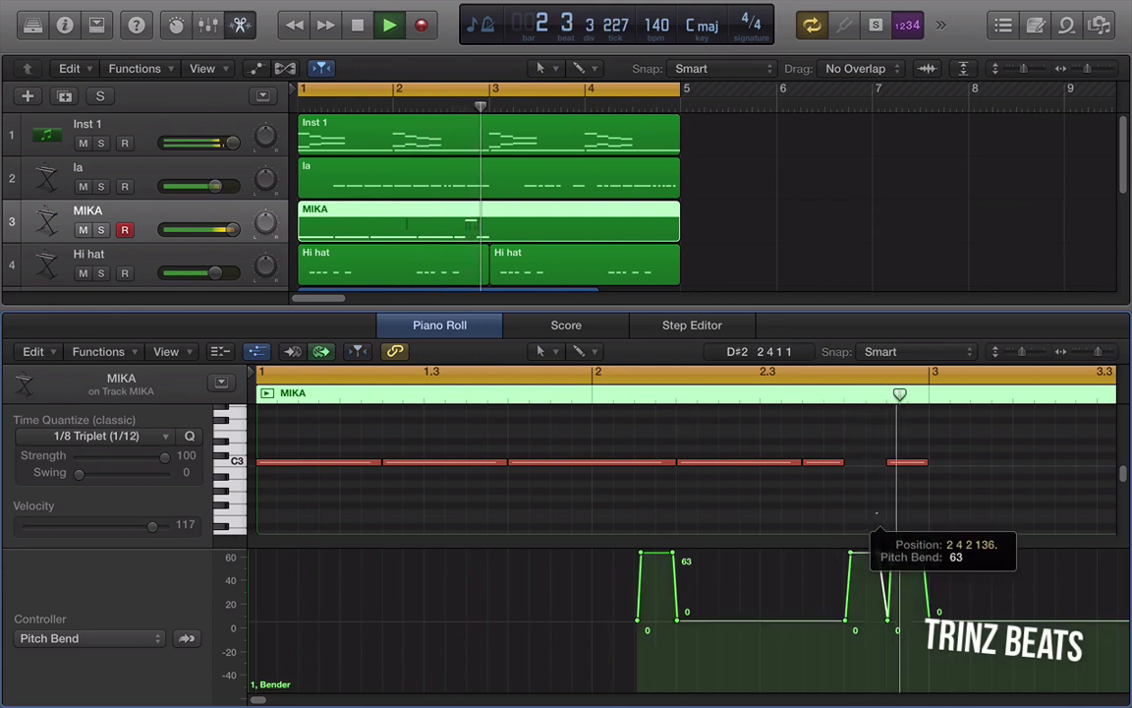
{"action": "left_click_drag", "start_coordinate": [878, 553], "coordinate": [885, 553]}
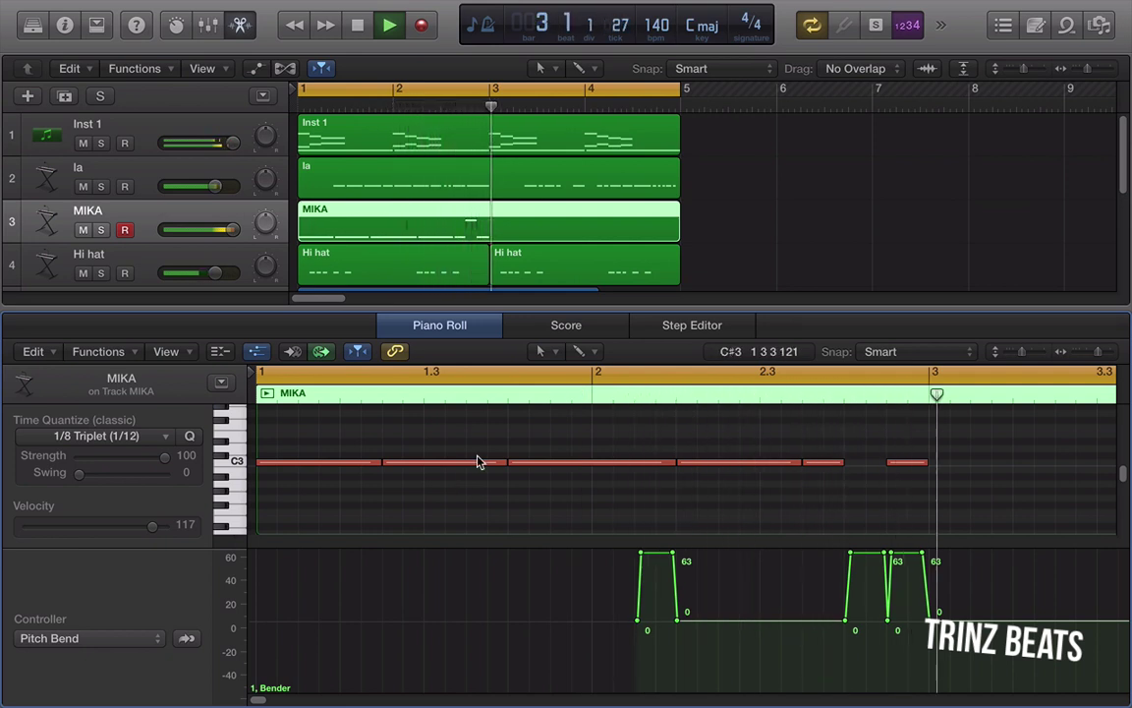
Add three back-to-back C3 notes from 3.1.1 in the MIKA region, each one and a half beats long
{"action": "scroll", "coordinate": [951, 491], "scroll_direction": "right", "scroll_amount": 5}
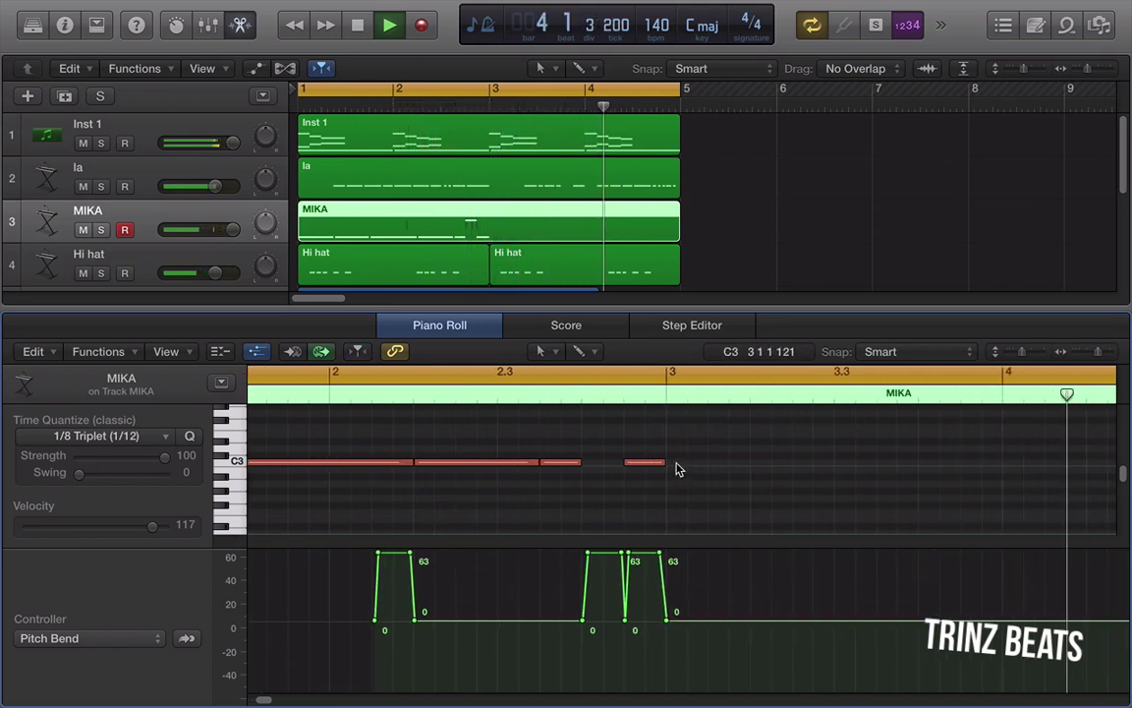
{"action": "left_click", "coordinate": [670, 463], "text": "super"}
{"action": "left_click_drag", "start_coordinate": [701, 464], "coordinate": [793, 465]}
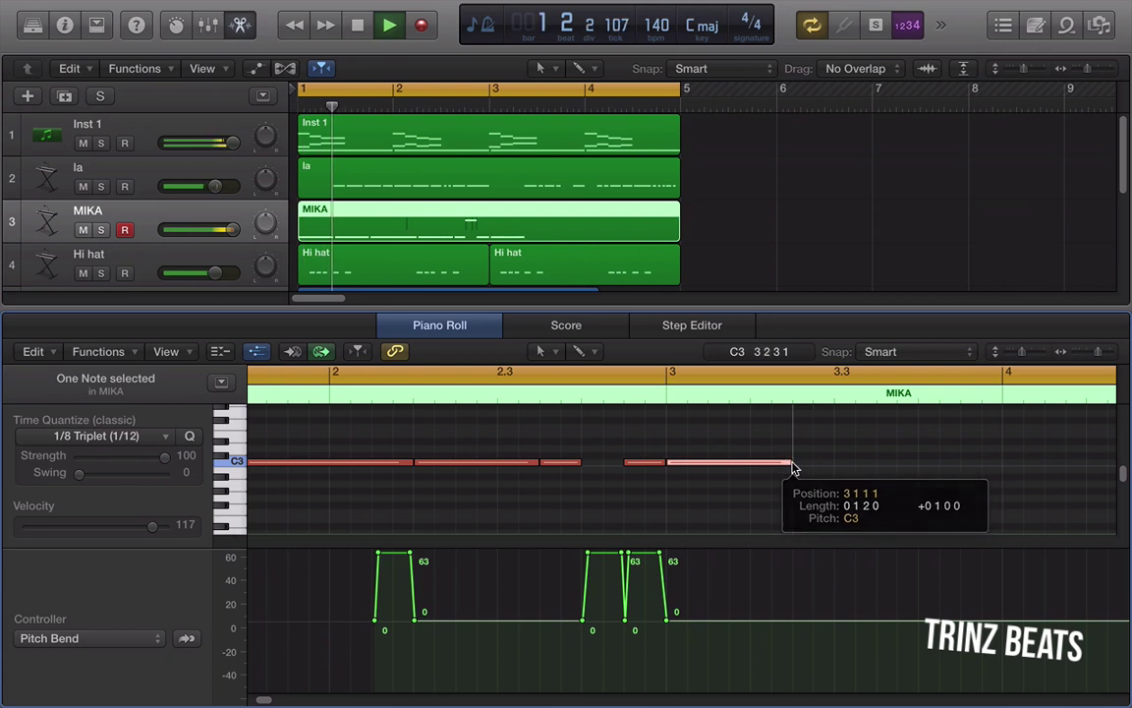
{"action": "left_click", "coordinate": [798, 464], "text": "super"}
{"action": "left_click", "coordinate": [916, 464], "text": "super"}
{"action": "scroll", "coordinate": [920, 462], "scroll_direction": "right", "scroll_amount": 5}
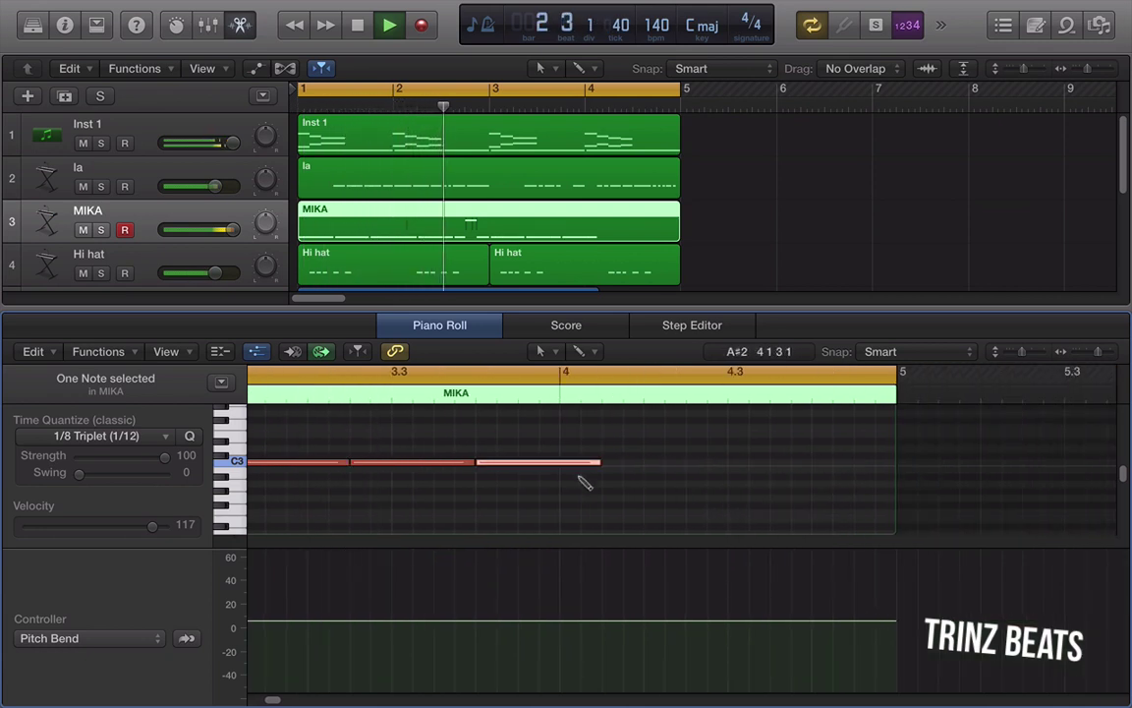
Extend the last MIKA note to 4.2.1, then fill up to bar 5 with two C3 notes of one and a half beats each
{"action": "left_click_drag", "start_coordinate": [594, 464], "coordinate": [641, 464]}
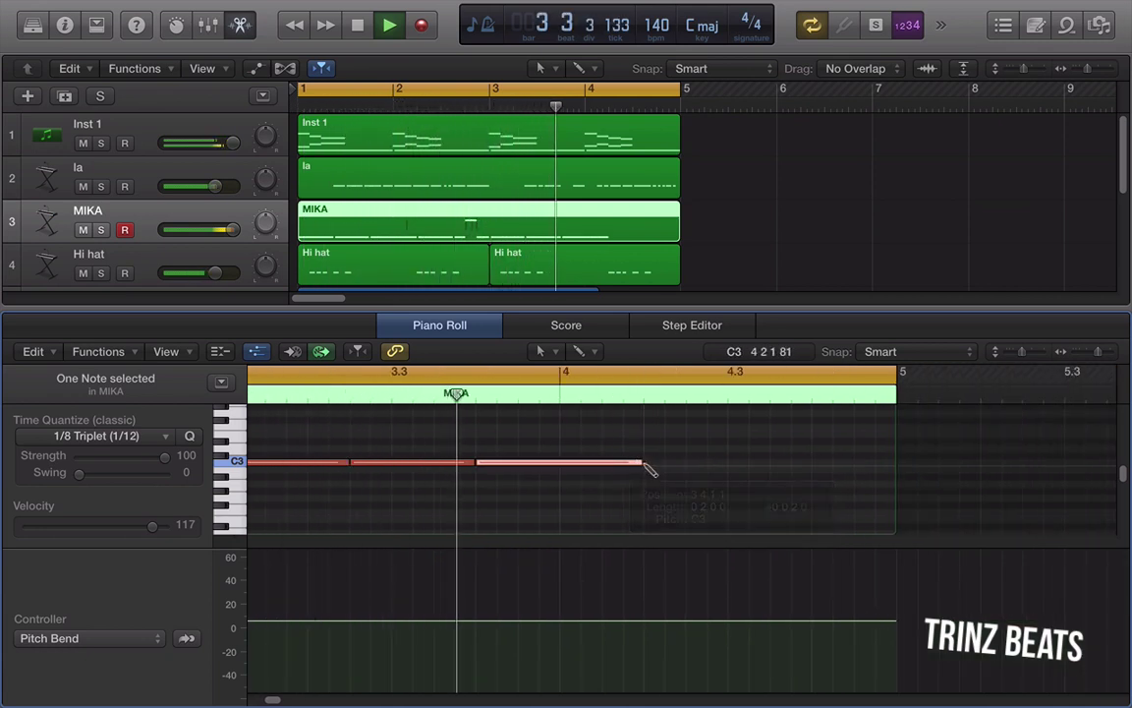
{"action": "left_click", "coordinate": [647, 463], "text": "super"}
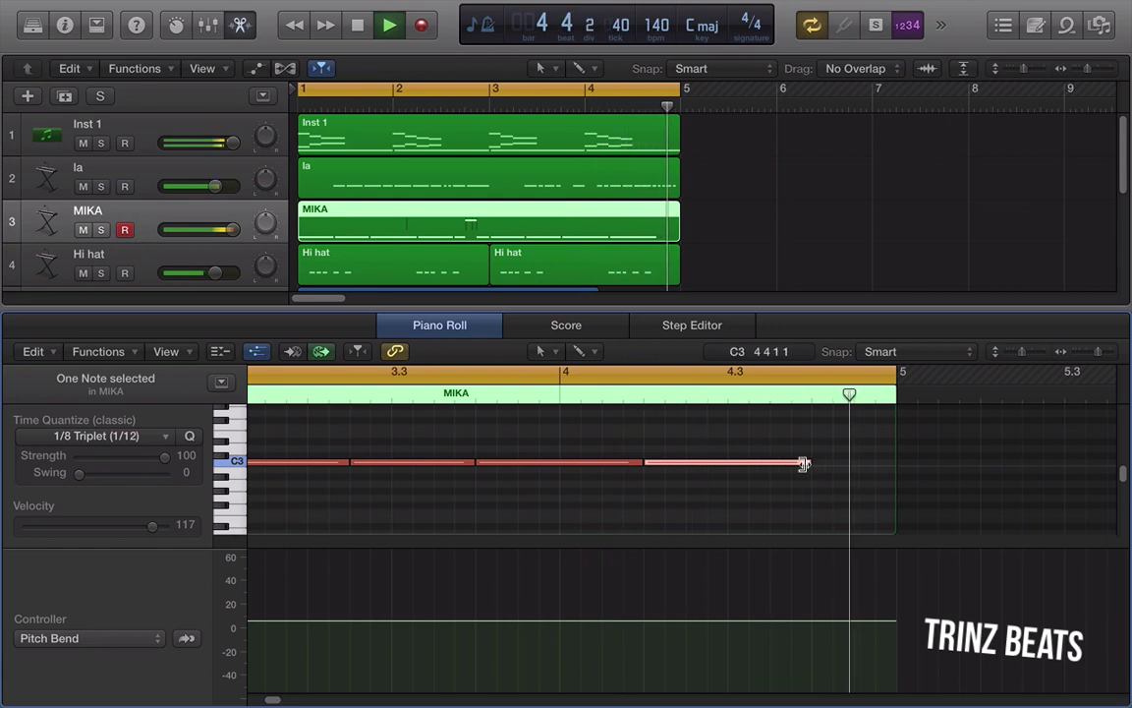
{"action": "left_click_drag", "start_coordinate": [803, 463], "coordinate": [762, 463]}
{"action": "left_click", "coordinate": [774, 464], "text": "super"}
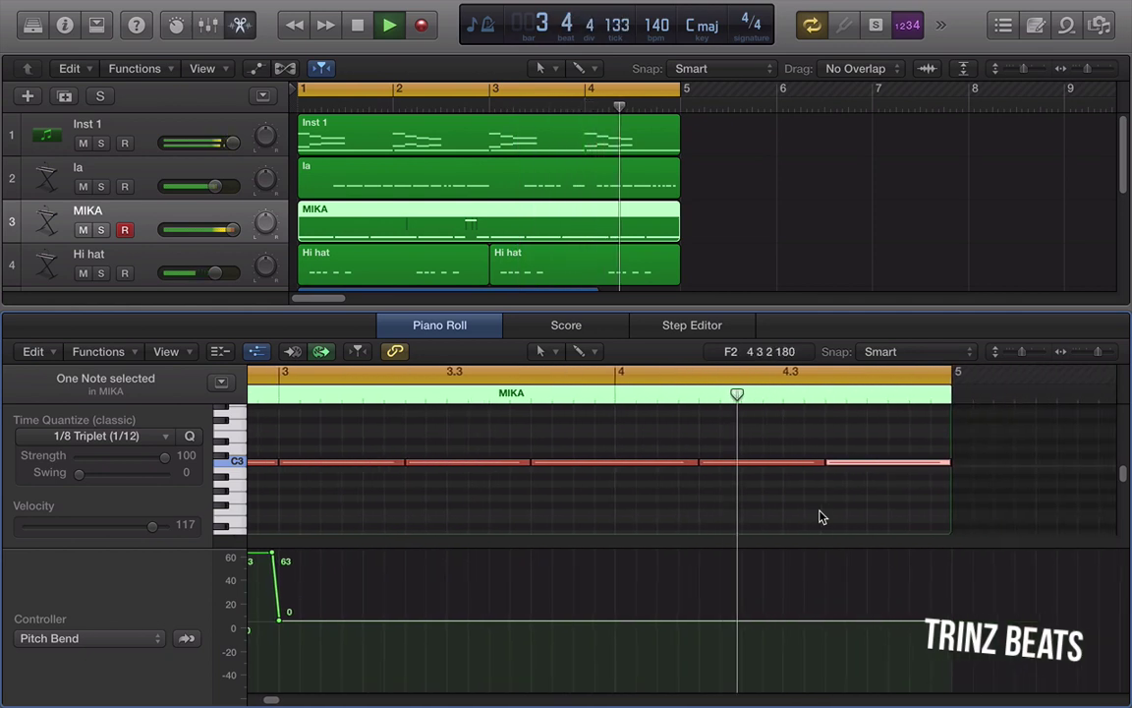
Slightly raise the volume of the Trinz Snare 4-24b_1 track
{"action": "left_click", "coordinate": [240, 23]}
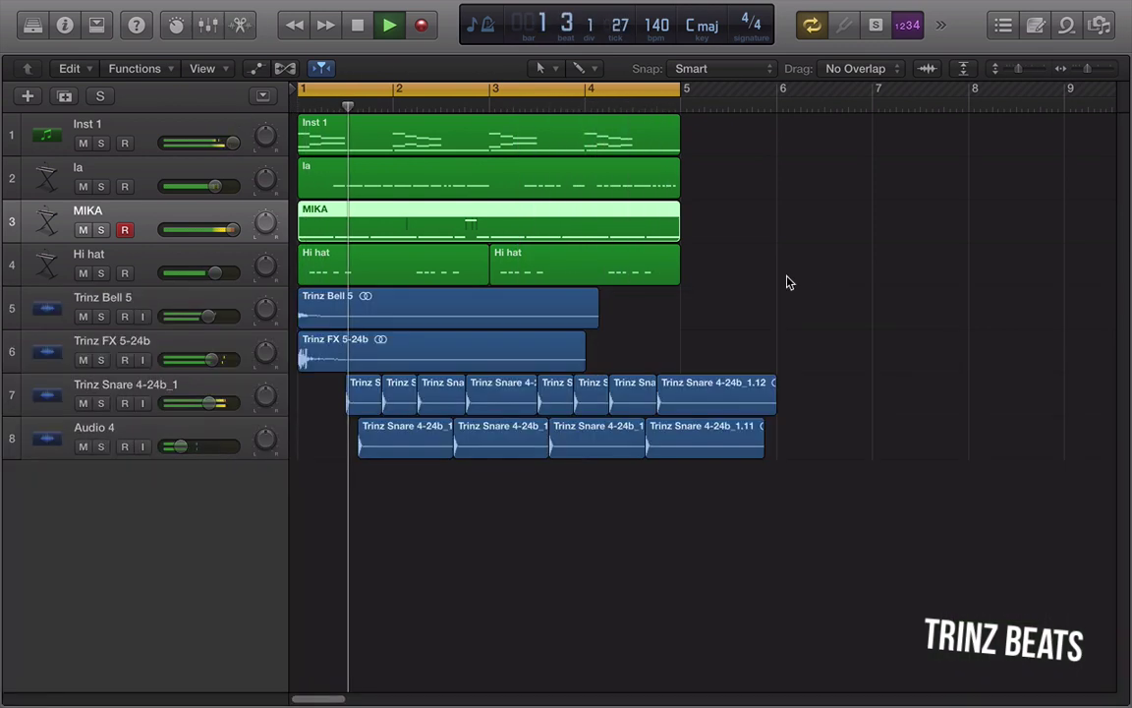
{"action": "left_click_drag", "start_coordinate": [210, 403], "coordinate": [231, 404]}
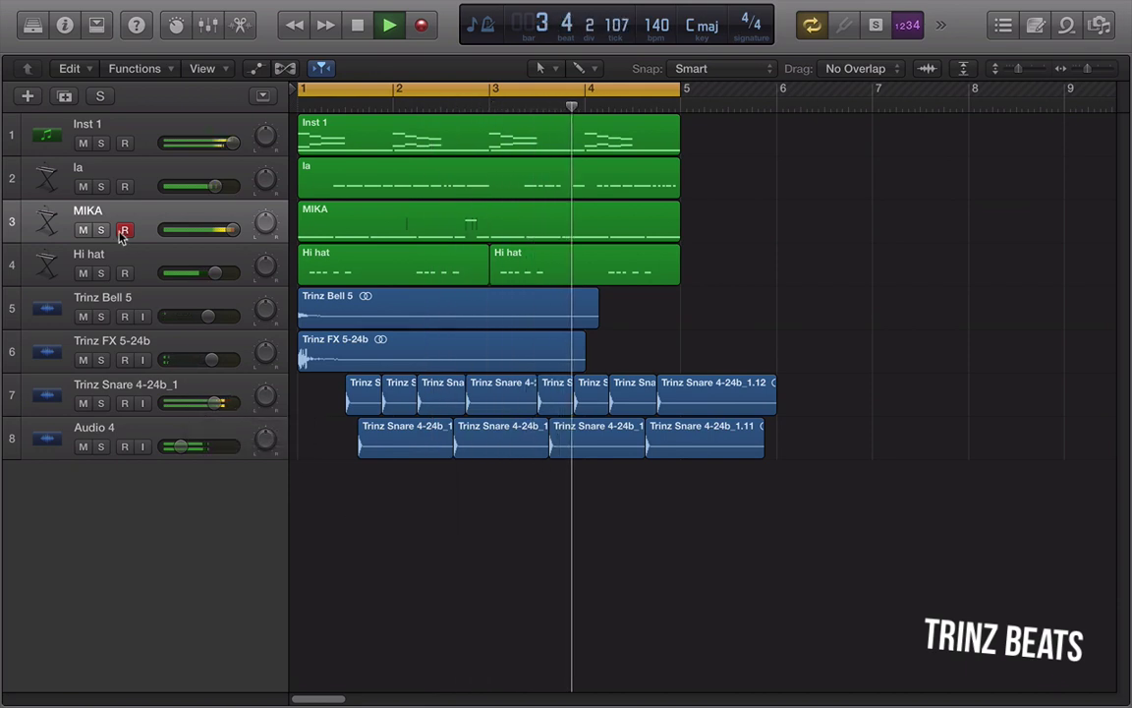
Duplicate the MIKA track and load the Triangle instrument into the new track's EXS24 sampler
{"action": "left_click", "coordinate": [66, 95]}
{"action": "left_click", "coordinate": [65, 24]}
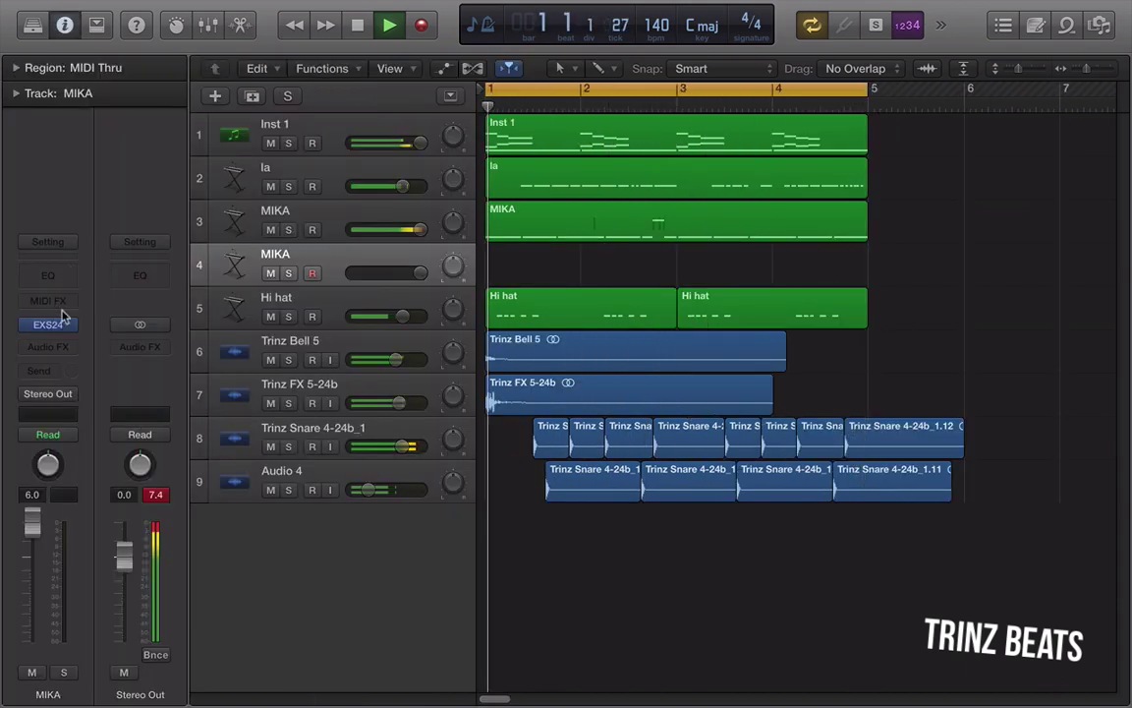
{"action": "left_click", "coordinate": [50, 325]}
{"action": "left_click", "coordinate": [462, 141]}
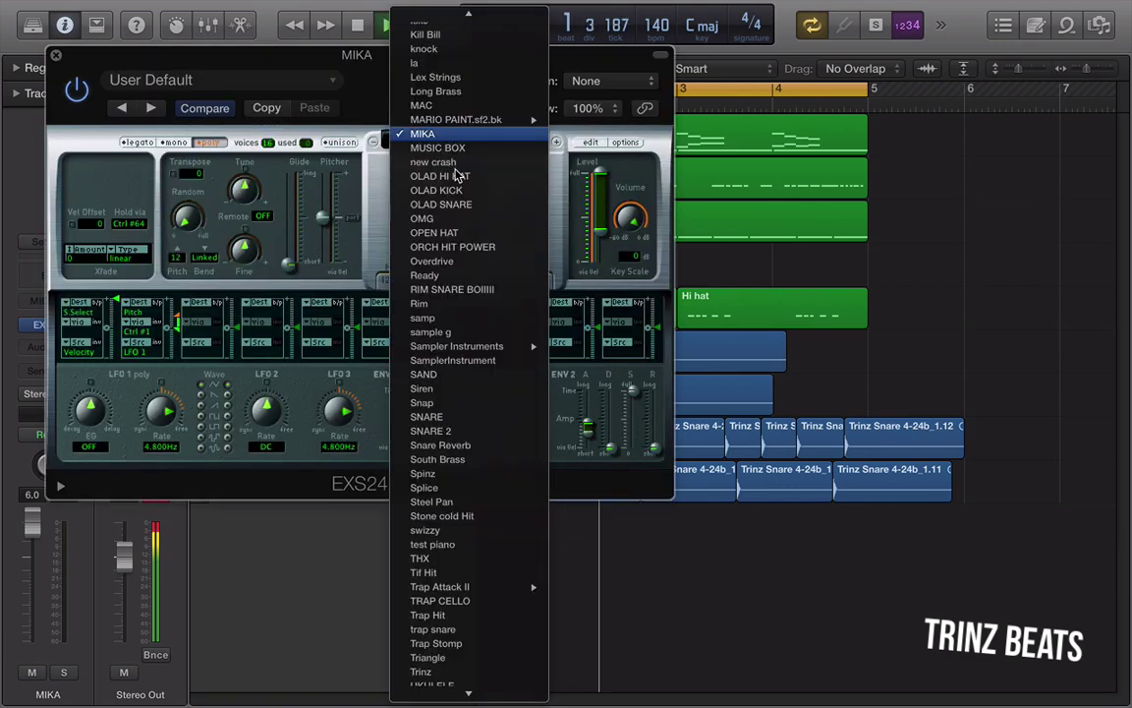
{"action": "scroll", "coordinate": [466, 478], "scroll_direction": "down", "scroll_amount": 3}
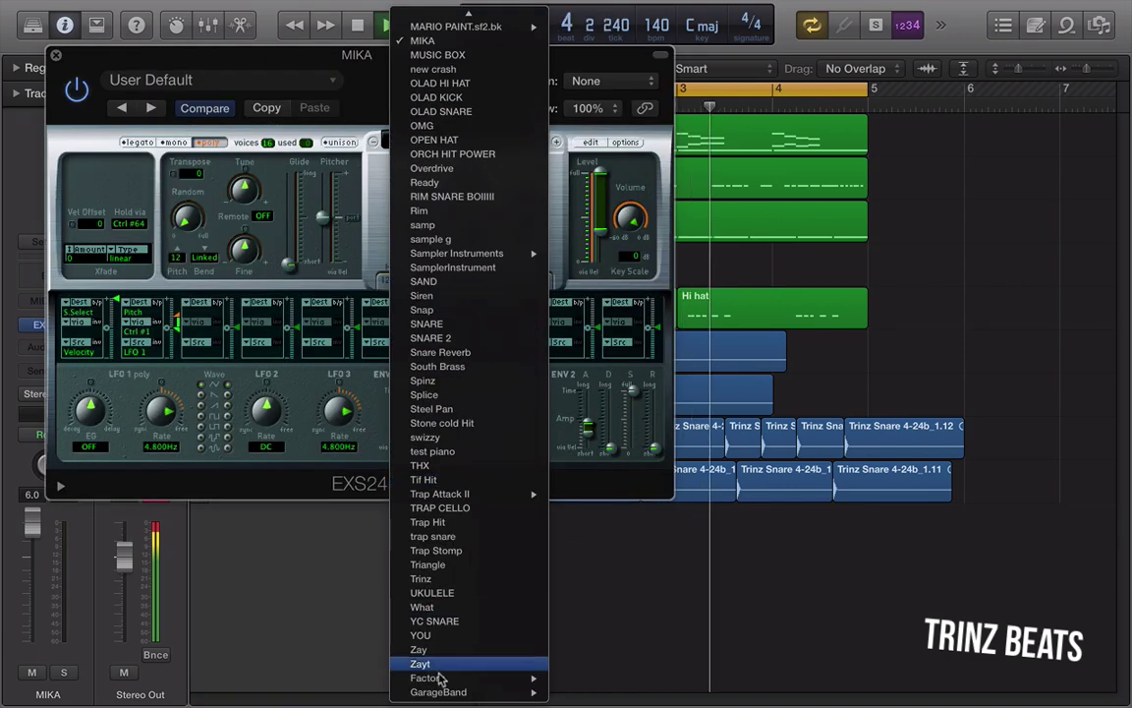
{"action": "left_click", "coordinate": [445, 566]}
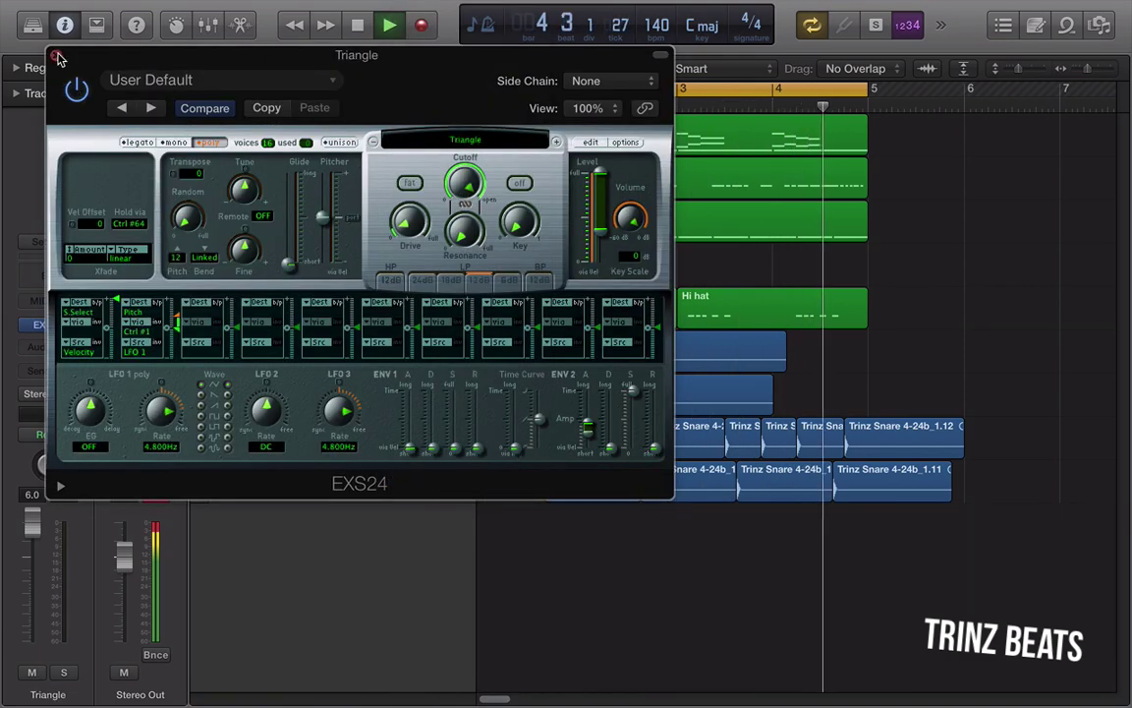
{"action": "left_click", "coordinate": [56, 56]}
Create a one-bar Triangle region at bar 1 and add a C3 note at 1.3.1, one and a half beats long
{"action": "left_click", "coordinate": [541, 261]}
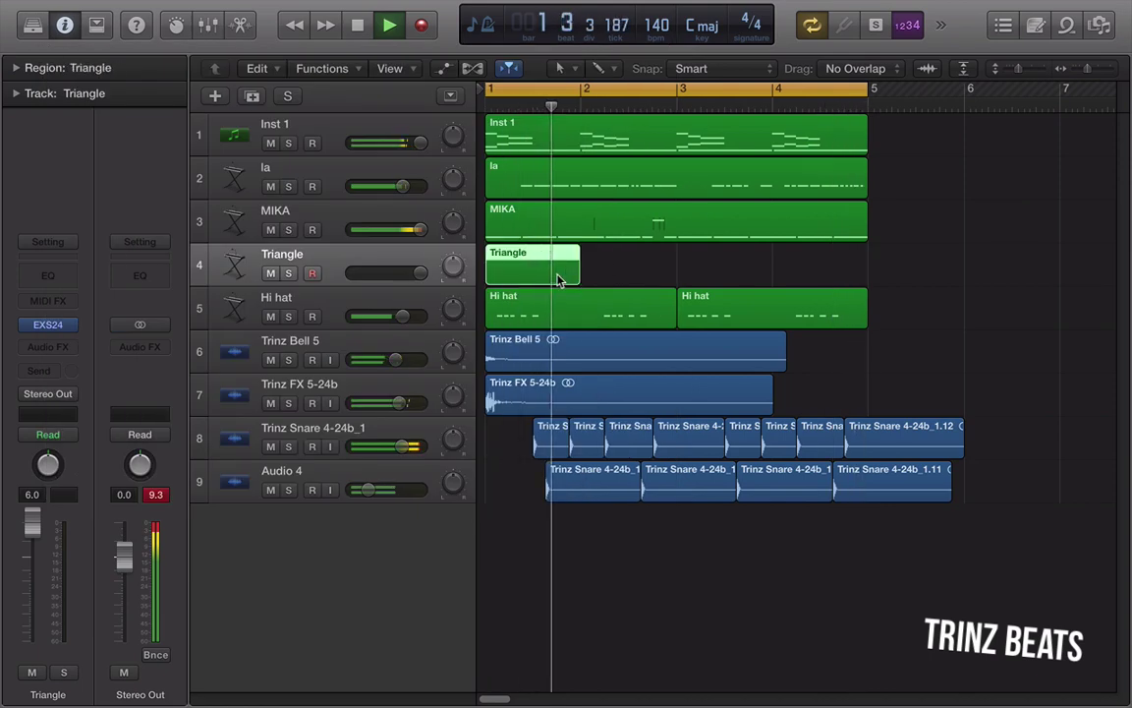
{"action": "double_click", "coordinate": [543, 274]}
{"action": "left_click", "coordinate": [614, 455]}
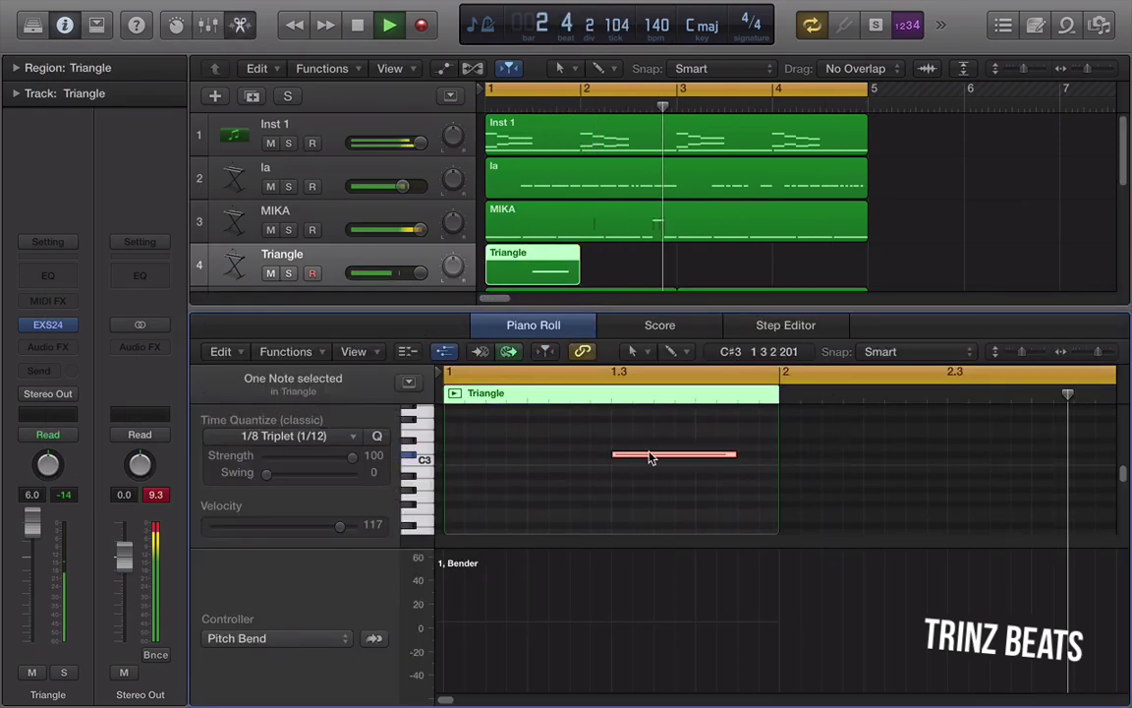
{"action": "left_click_drag", "start_coordinate": [648, 462], "coordinate": [651, 468]}
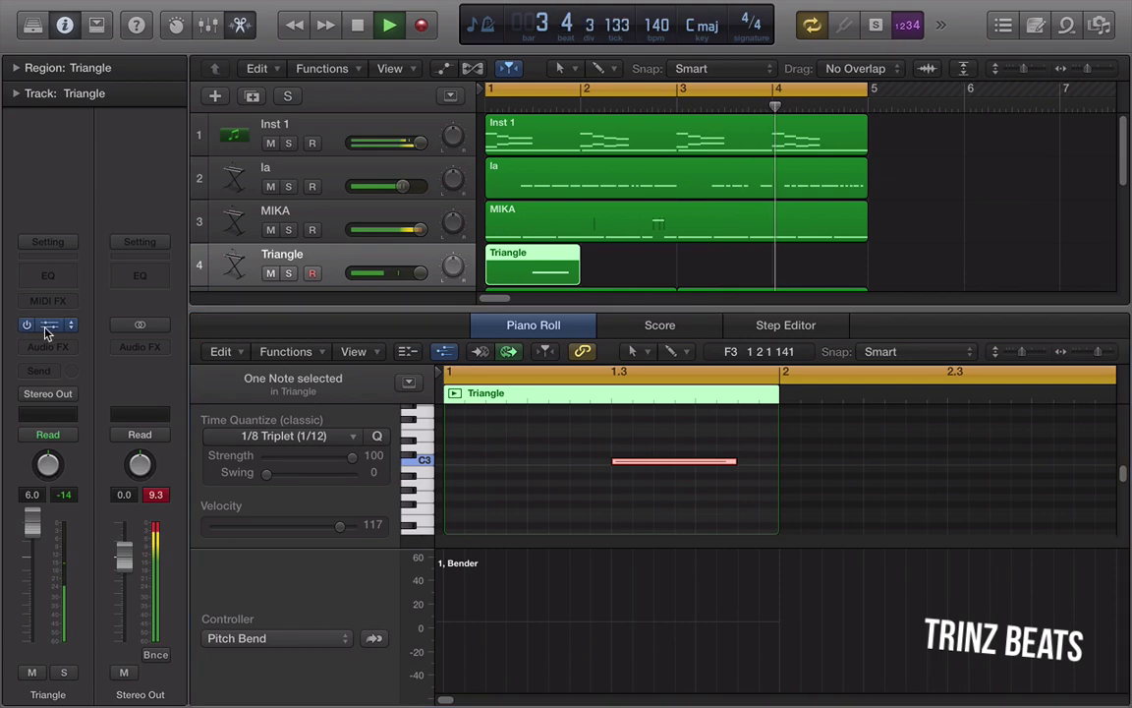
Set the Triangle track's volume to 0.0 dB
{"action": "left_click", "coordinate": [45, 328]}
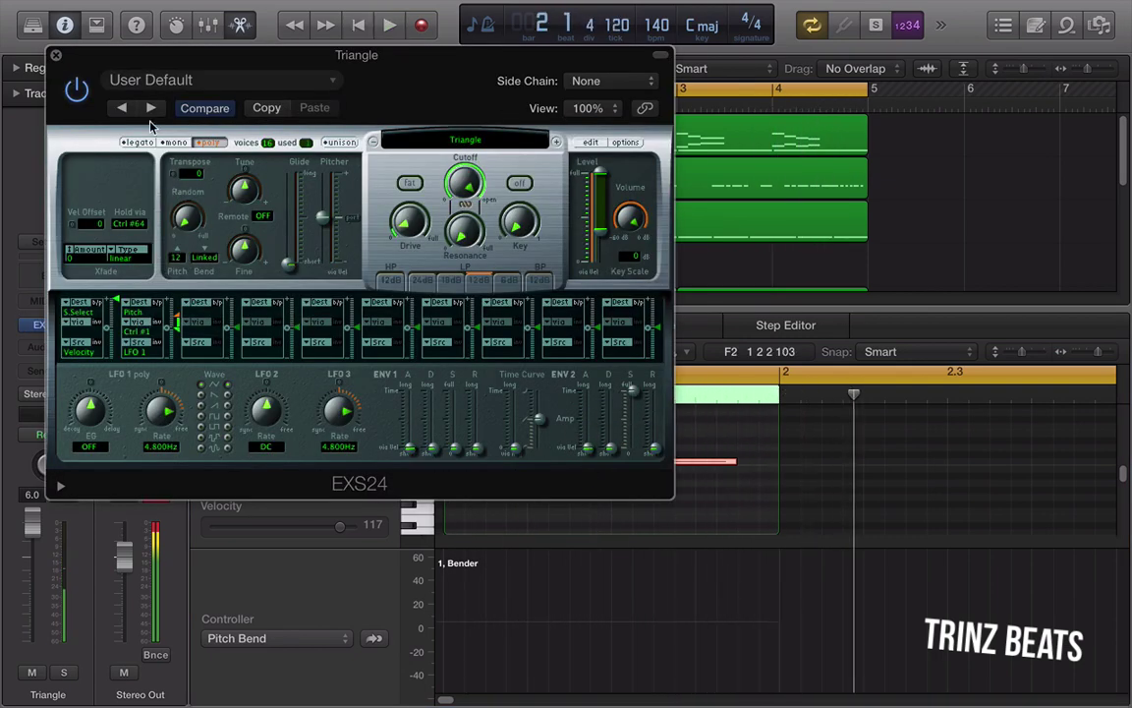
{"action": "left_click", "coordinate": [55, 55]}
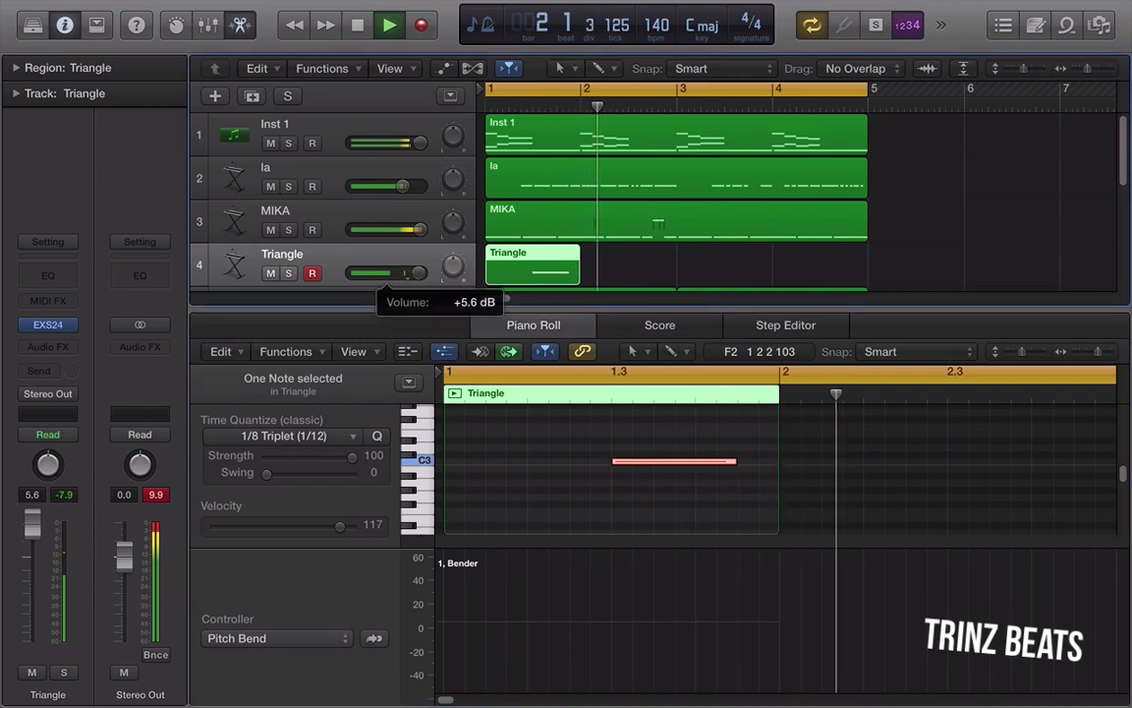
{"action": "left_click", "coordinate": [354, 280], "text": "alt"}
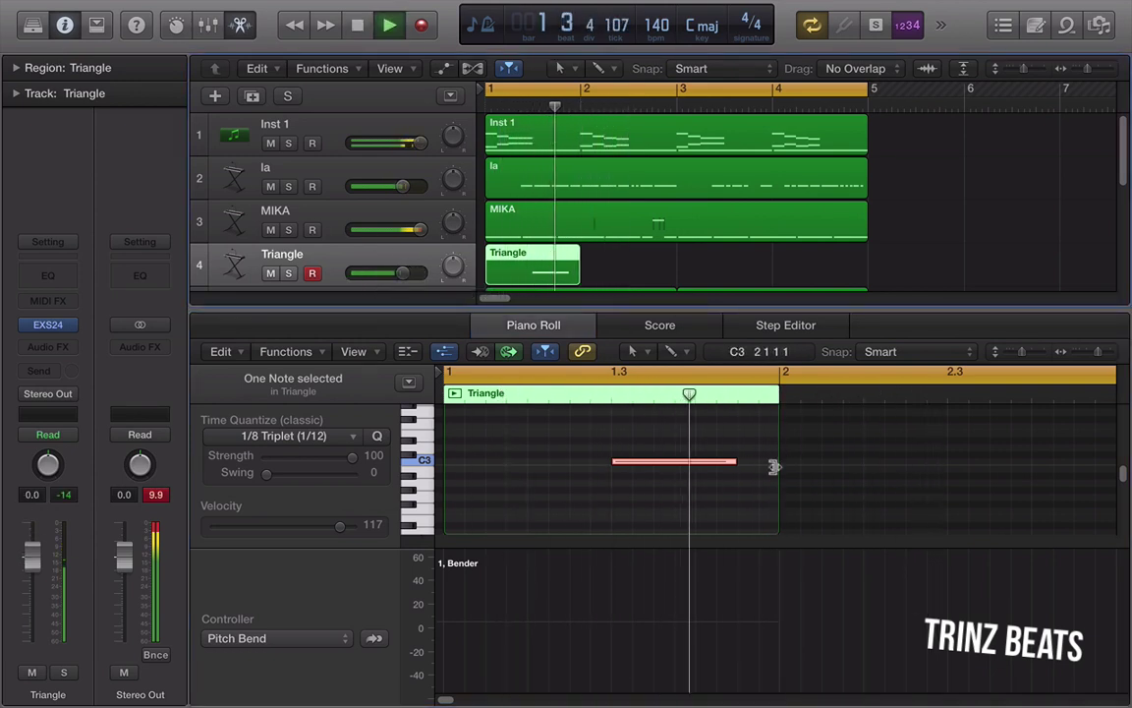
Add back-to-back C3 notes from 2.2.1 in the Triangle region: two half-beat notes, and one from 2.3.1 to bar 3
{"action": "left_click", "coordinate": [907, 462], "text": "super"}
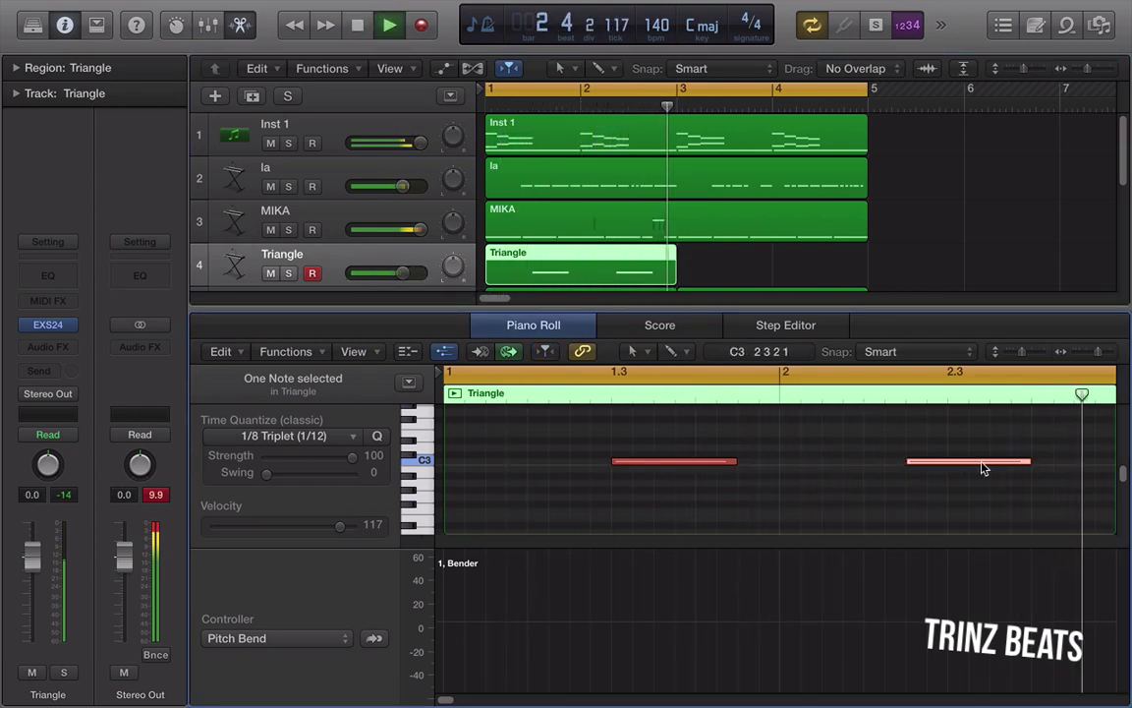
{"action": "left_click_drag", "start_coordinate": [948, 467], "coordinate": [903, 464]}
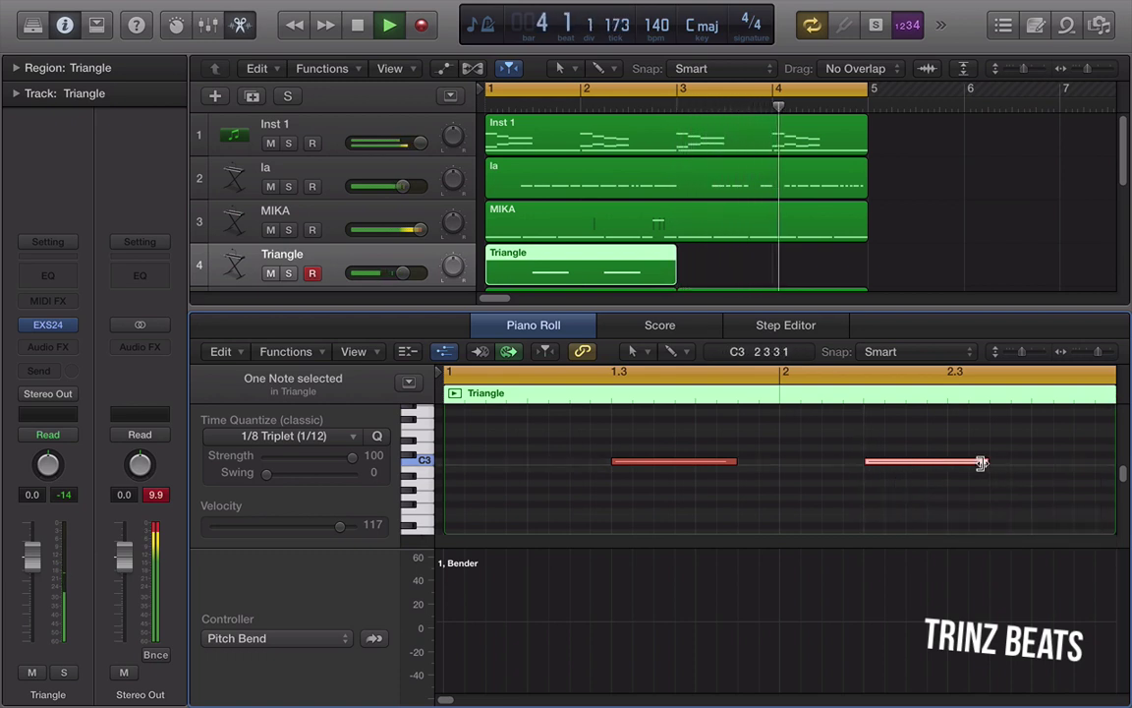
{"action": "left_click_drag", "start_coordinate": [981, 462], "coordinate": [904, 464]}
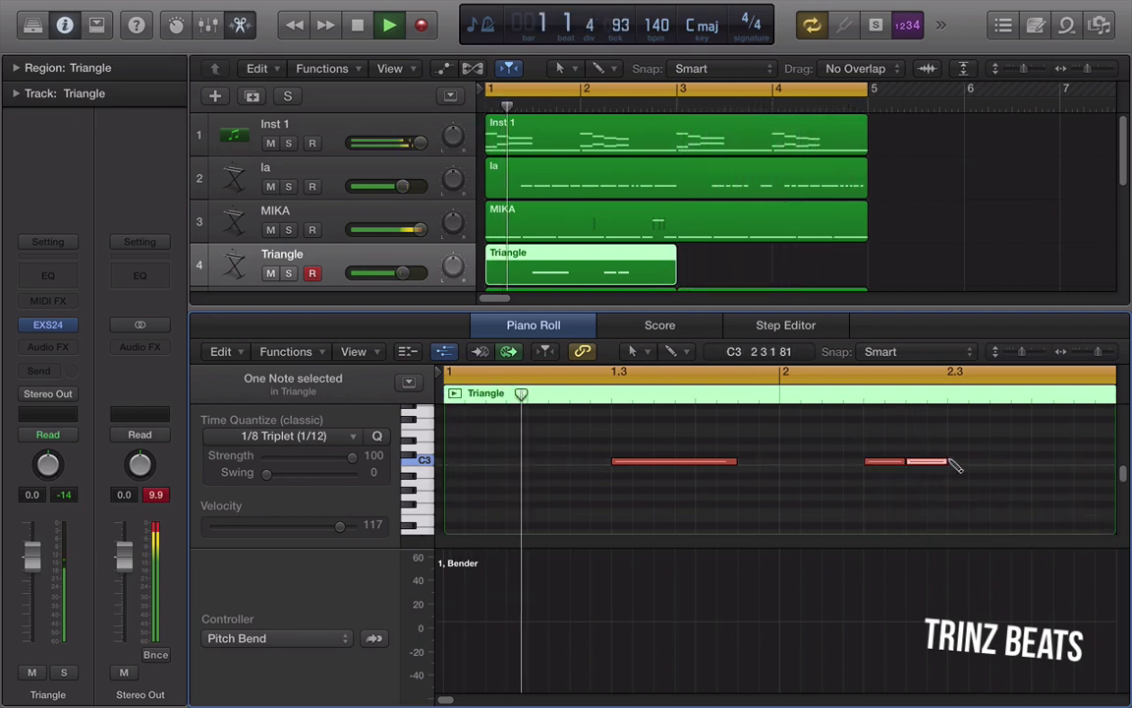
{"action": "left_click", "coordinate": [949, 460], "text": "super"}
{"action": "scroll", "coordinate": [955, 462], "scroll_direction": "right", "scroll_amount": 6}
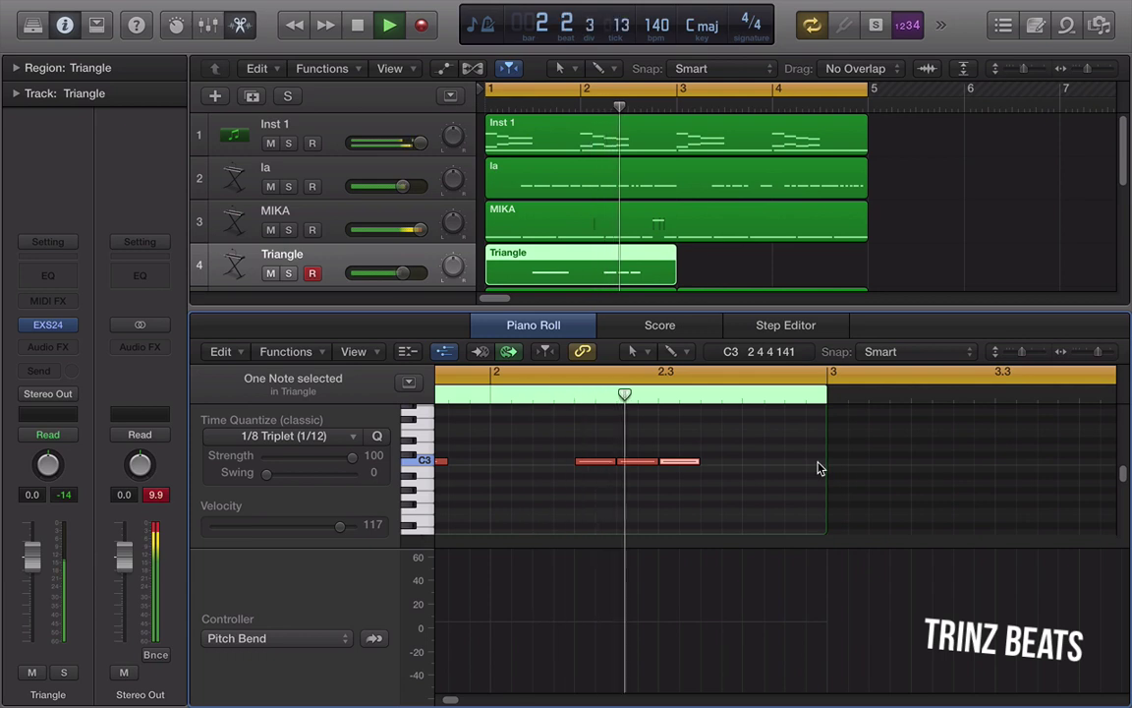
{"action": "left_click_drag", "start_coordinate": [697, 462], "coordinate": [825, 462]}
Copy the two-bar Triangle region to bar 3 and join both regions into one four-bar region
{"action": "left_click_drag", "start_coordinate": [550, 280], "coordinate": [739, 275]}
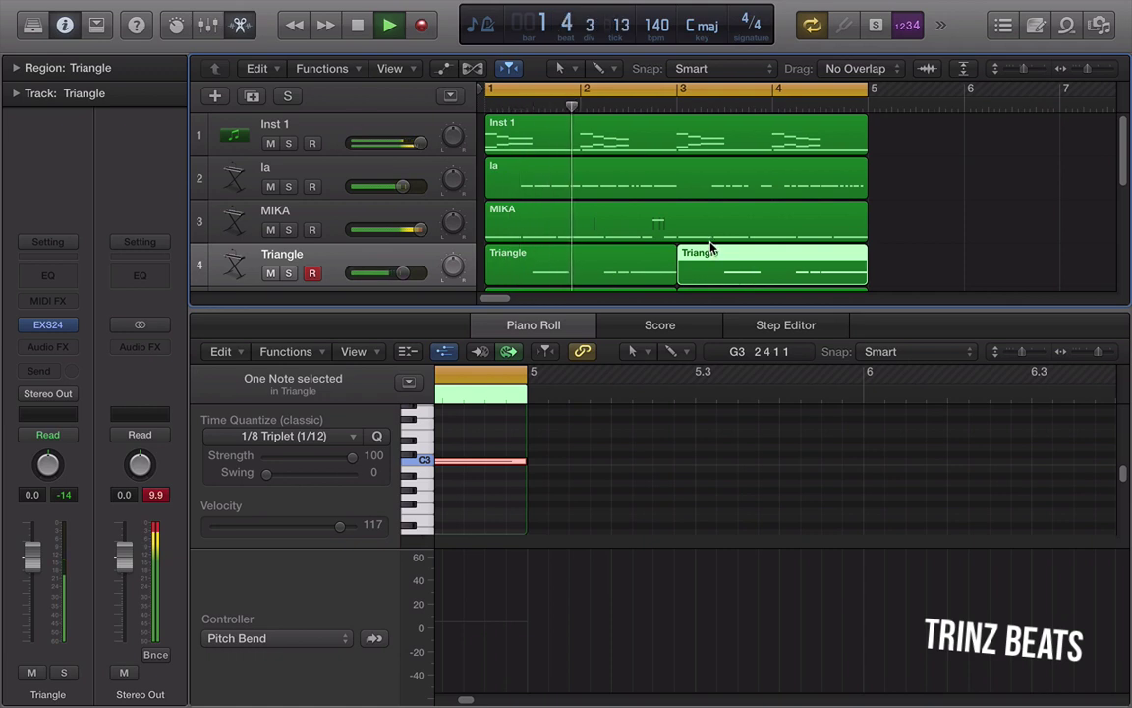
{"action": "left_click", "coordinate": [600, 267], "text": "shift"}
{"action": "key", "text": "super+j"}
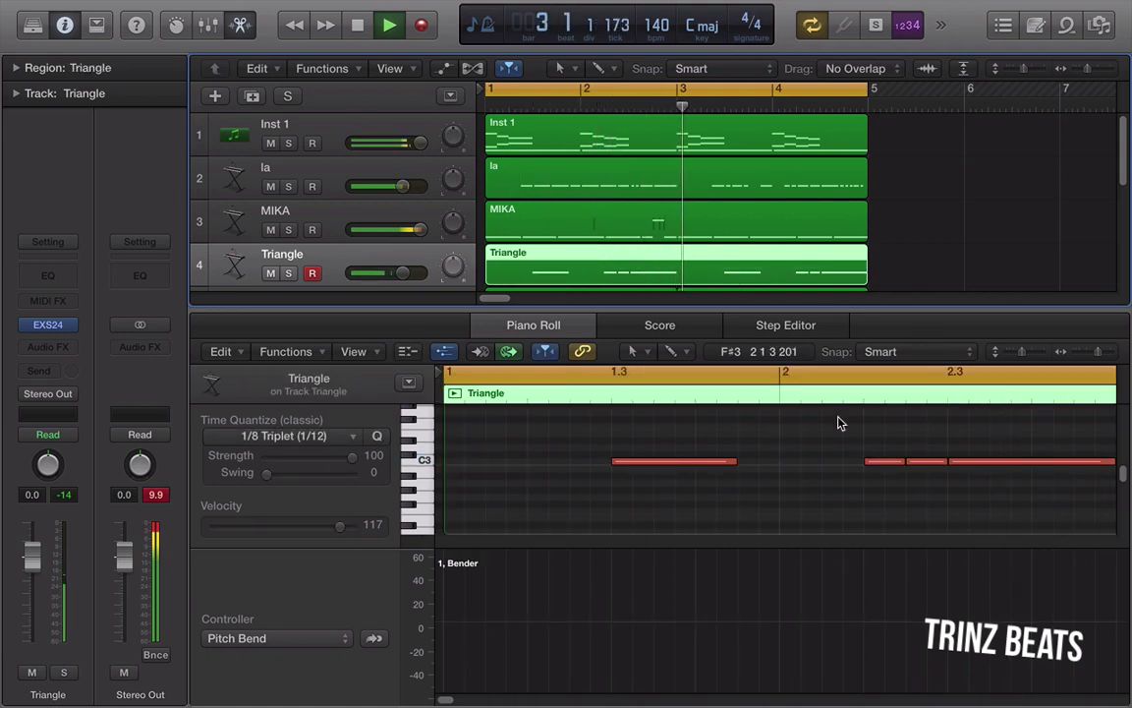
Delete the C3 note at 3.3.1 from the joined Triangle region
{"action": "scroll", "coordinate": [823, 435], "scroll_direction": "right", "scroll_amount": 5}
{"action": "left_click_drag", "start_coordinate": [641, 434], "coordinate": [563, 493]}
{"action": "key", "text": "Delete"}
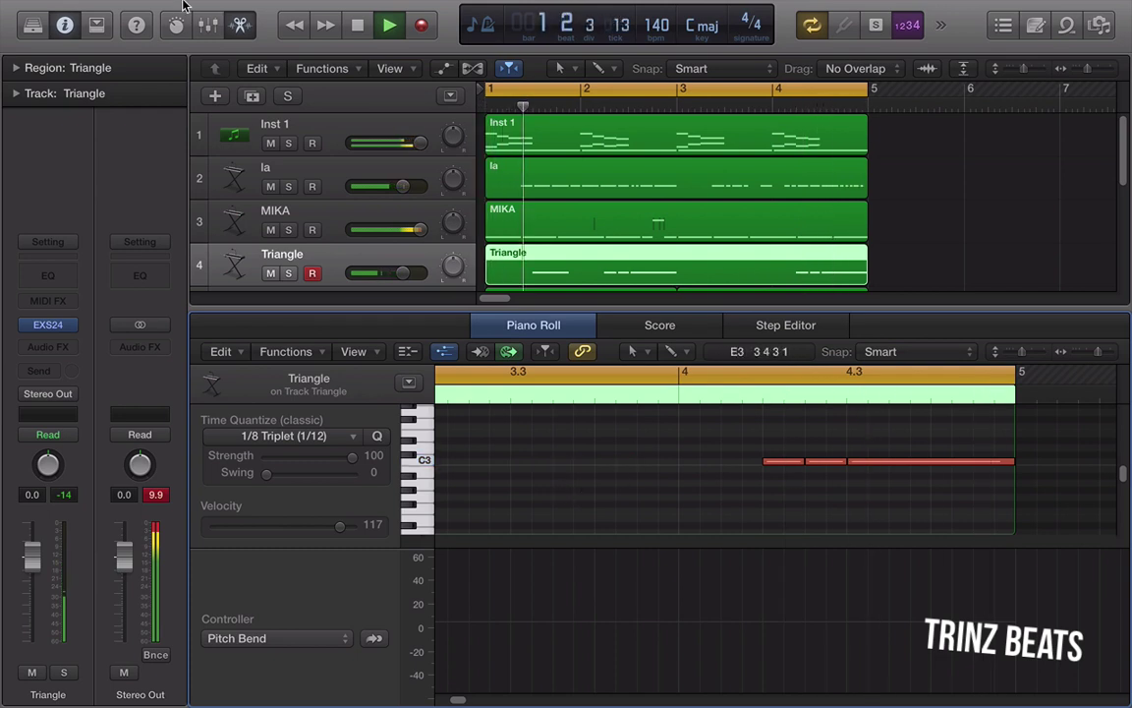
Lower the Triangle track's volume to -3.3 dB
{"action": "left_click", "coordinate": [240, 24]}
{"action": "left_click_drag", "start_coordinate": [402, 272], "coordinate": [392, 272]}
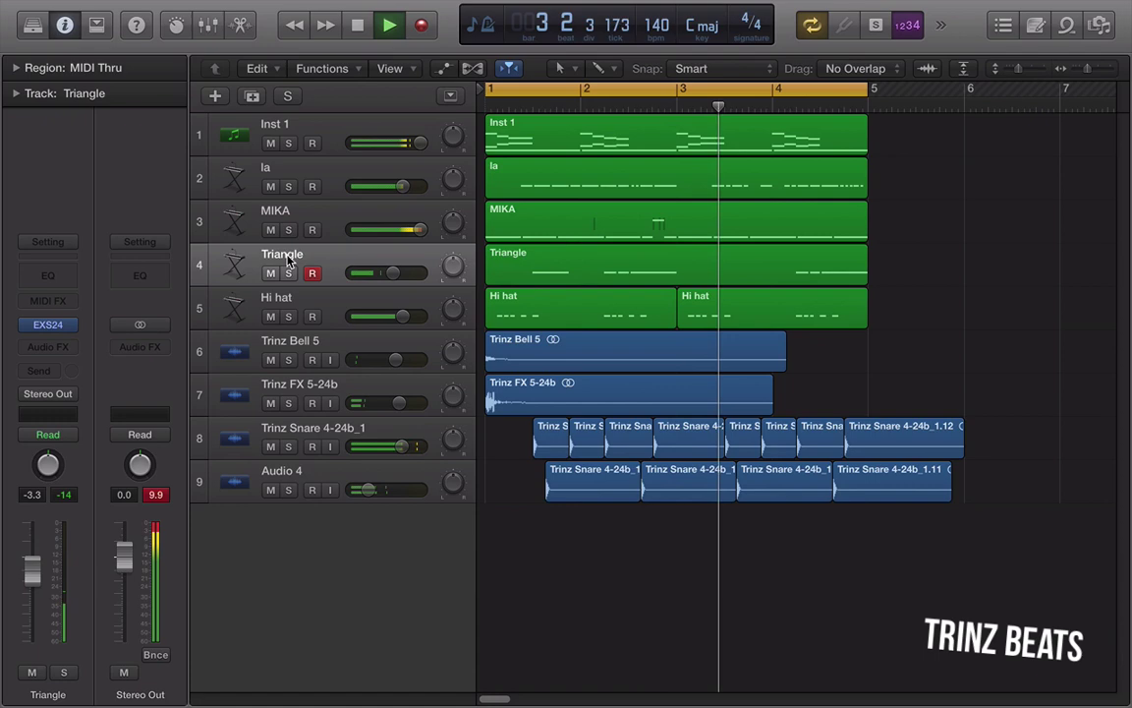
Duplicate the Triangle track and load the OPEN HAT instrument into the new track's EXS24 sampler
{"action": "left_click", "coordinate": [252, 97]}
{"action": "left_click", "coordinate": [49, 326]}
{"action": "left_click", "coordinate": [439, 139]}
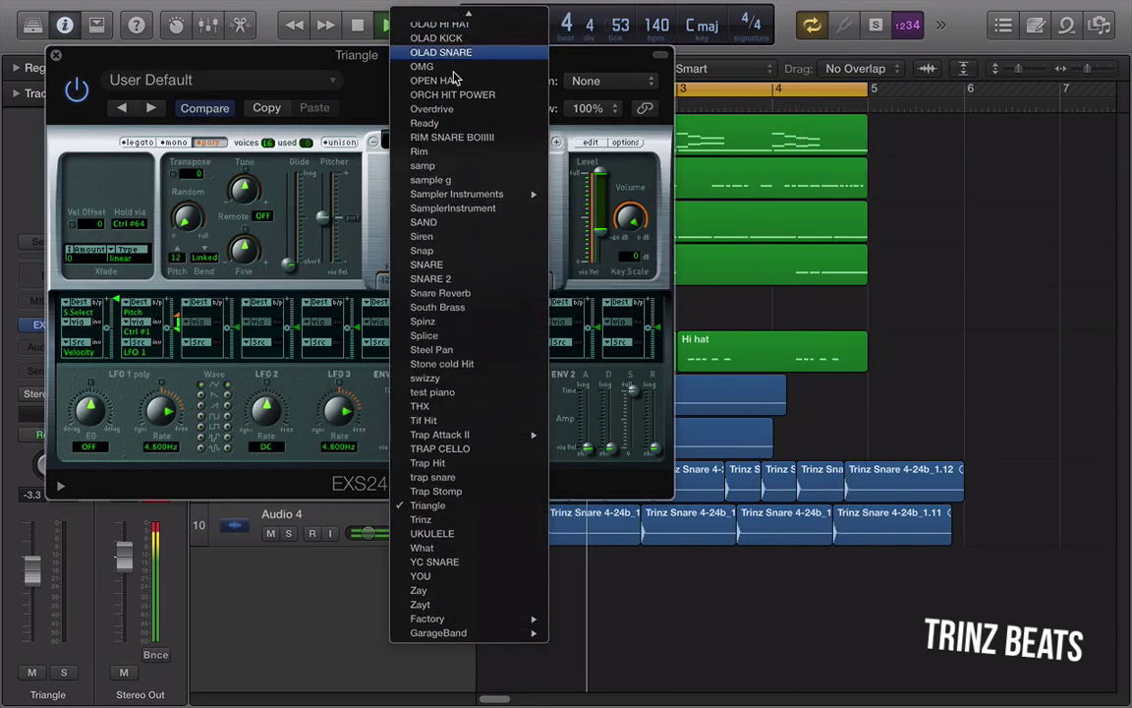
{"action": "left_click", "coordinate": [447, 83]}
{"action": "left_click", "coordinate": [56, 55]}
Create a one-bar OPEN HAT region at bar 1 and draw a C3 note from 1.3.1 to bar 2
{"action": "left_click", "coordinate": [523, 312], "text": "super"}
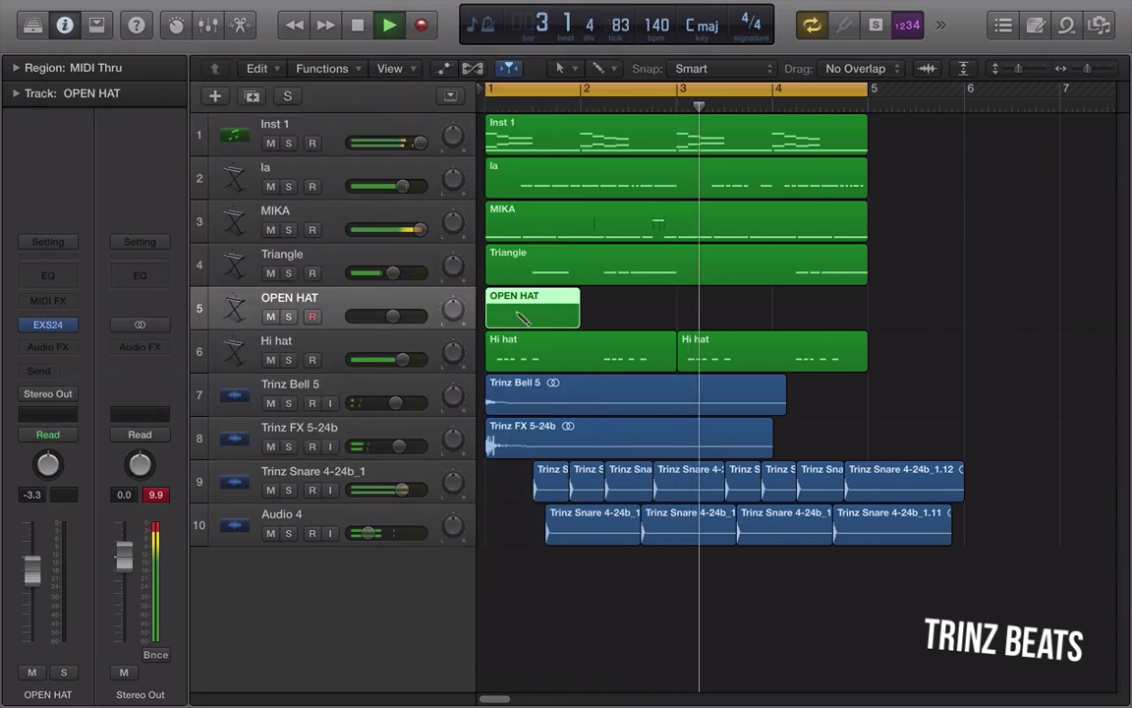
{"action": "double_click", "coordinate": [528, 313]}
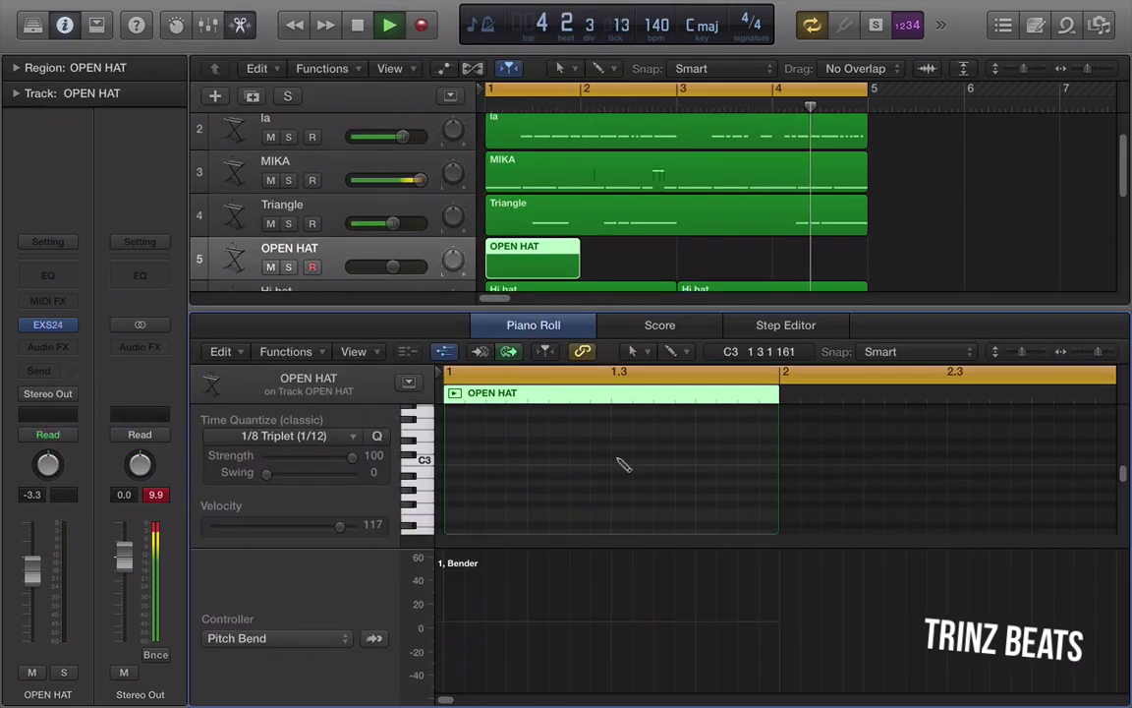
{"action": "left_click_drag", "start_coordinate": [622, 464], "coordinate": [752, 479]}
Set the OPEN HAT track's volume to -2.2 dB and extend the start of its note back to 1.2.1
{"action": "mouse_move", "coordinate": [396, 267]}
{"action": "left_mouse_down"}
{"action": "mouse_move", "coordinate": [421, 273]}
{"action": "mouse_move", "coordinate": [403, 278]}
{"action": "left_mouse_up"}
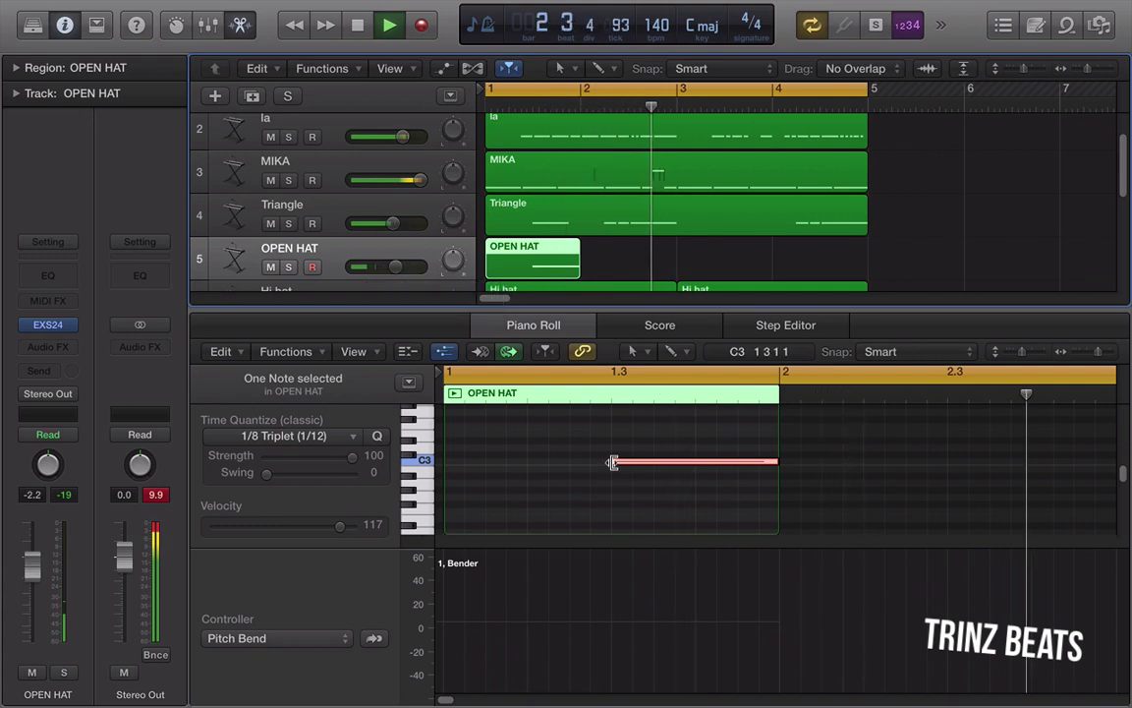
{"action": "left_click_drag", "start_coordinate": [612, 462], "coordinate": [529, 463]}
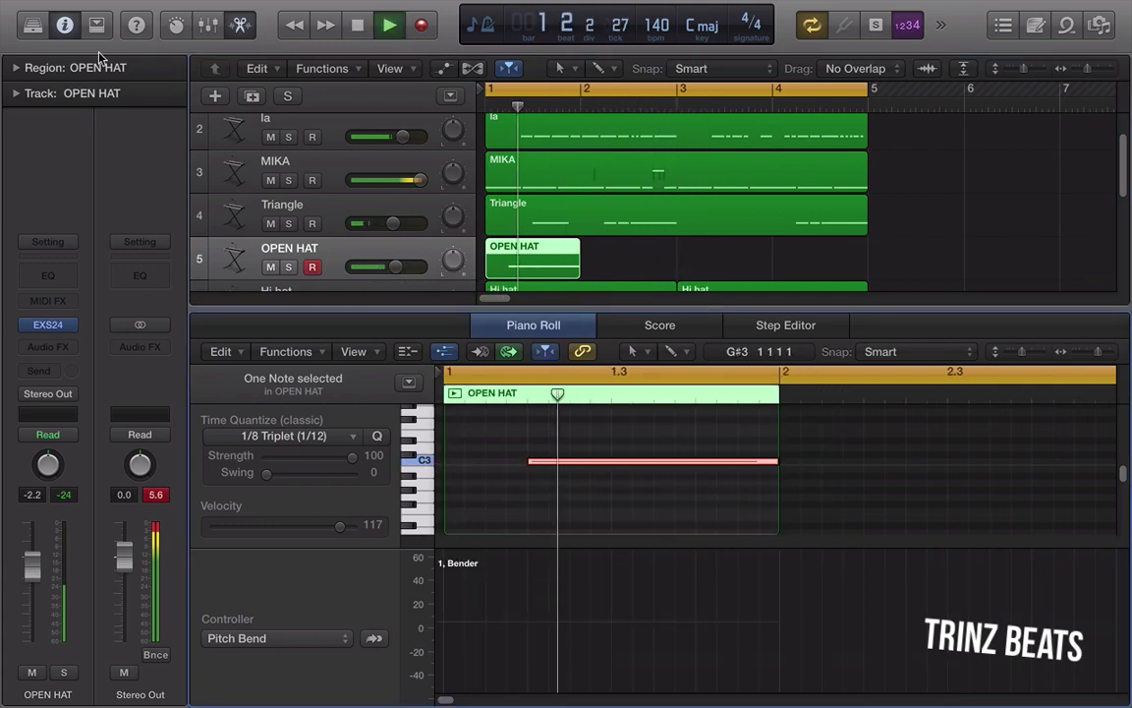
Copy the one-bar OPEN HAT region across bars 2, 3 and 4, and stop playback
{"action": "left_click", "coordinate": [64, 24]}
{"action": "left_click_drag", "start_coordinate": [354, 261], "coordinate": [450, 265]}
{"action": "left_click", "coordinate": [371, 266], "text": "shift"}
{"action": "left_click_drag", "start_coordinate": [372, 266], "coordinate": [567, 278]}
{"action": "double_click", "coordinate": [364, 35]}
{"action": "left_click", "coordinate": [239, 25]}
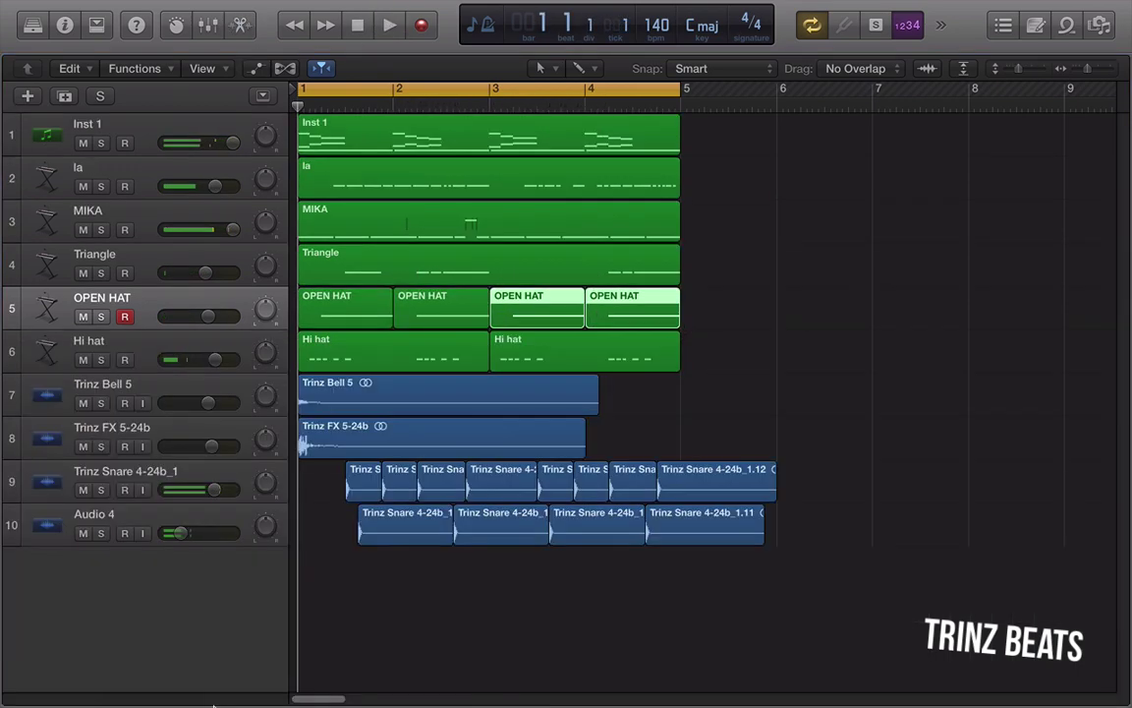
Switch to Finder, open the Desktop folder and bring the Trinz Chant 1 sample into Logic Pro X on a new track at bar 1
{"action": "left_click", "coordinate": [136, 687]}
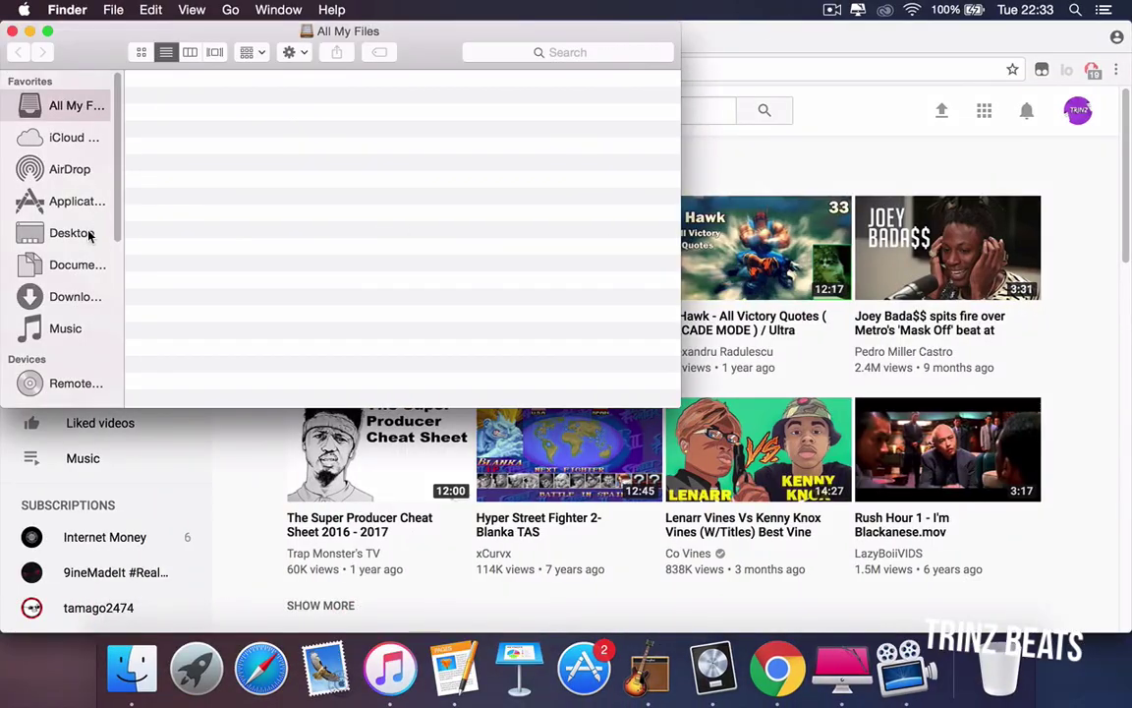
{"action": "left_click", "coordinate": [86, 233]}
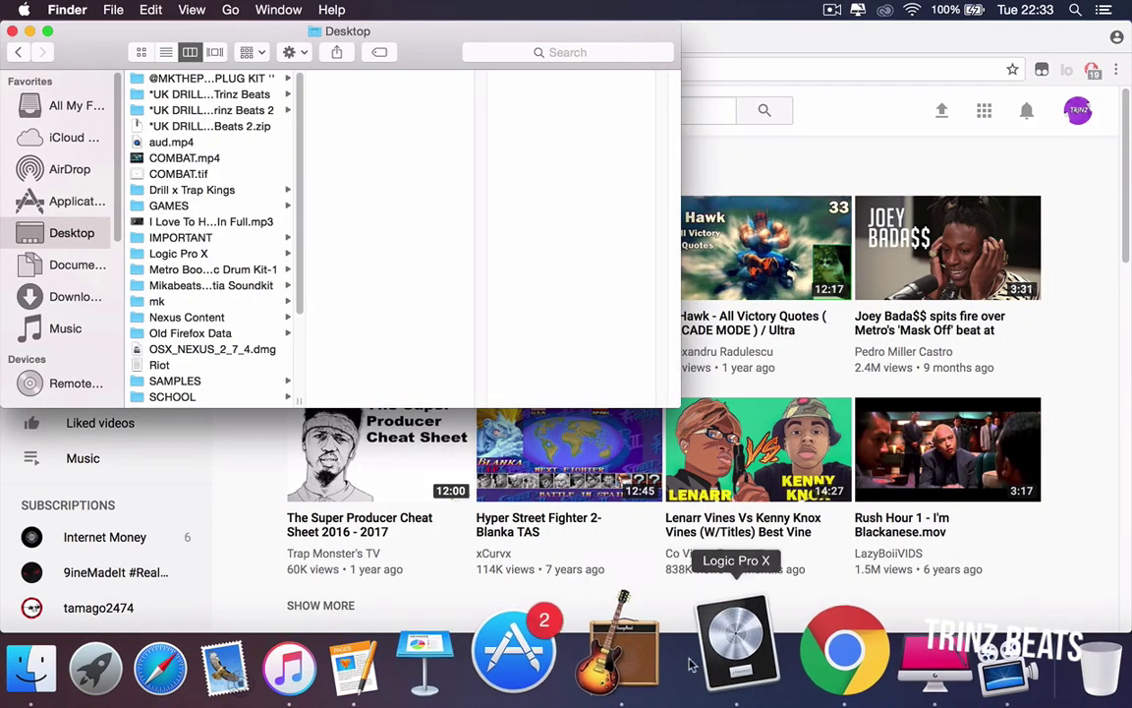
{"action": "left_click", "coordinate": [712, 669]}
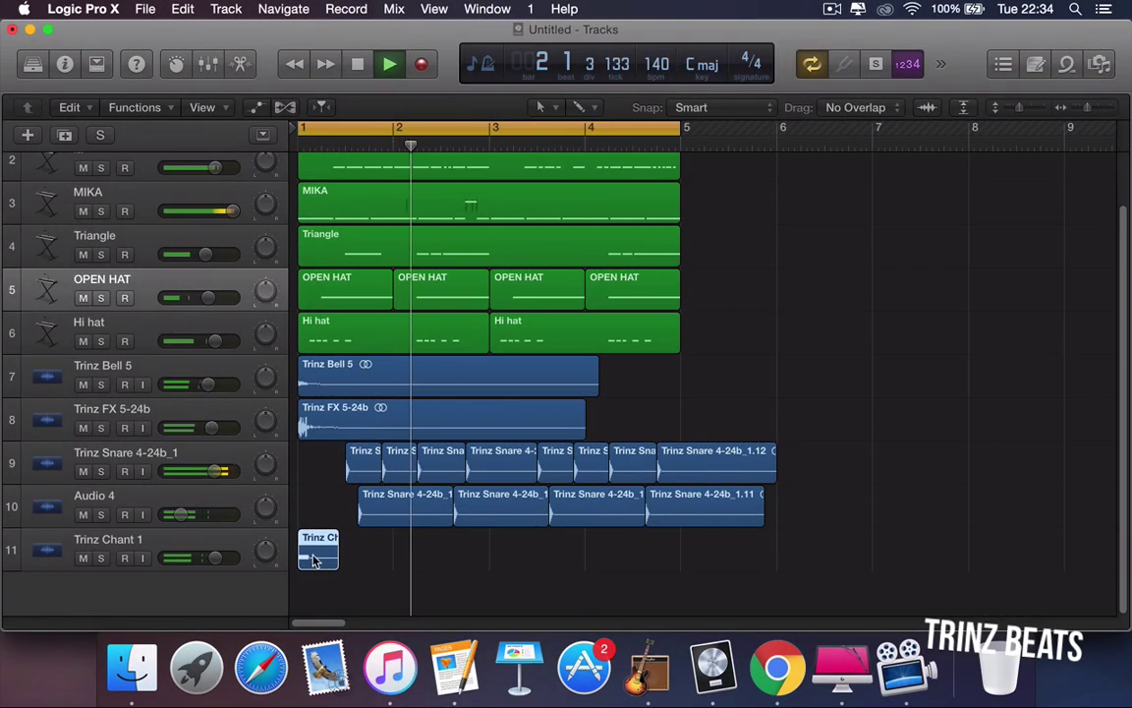
Move the Trinz Chant 1 region to 1.2.1 and lower its track's volume
{"action": "left_click_drag", "start_coordinate": [315, 553], "coordinate": [338, 552]}
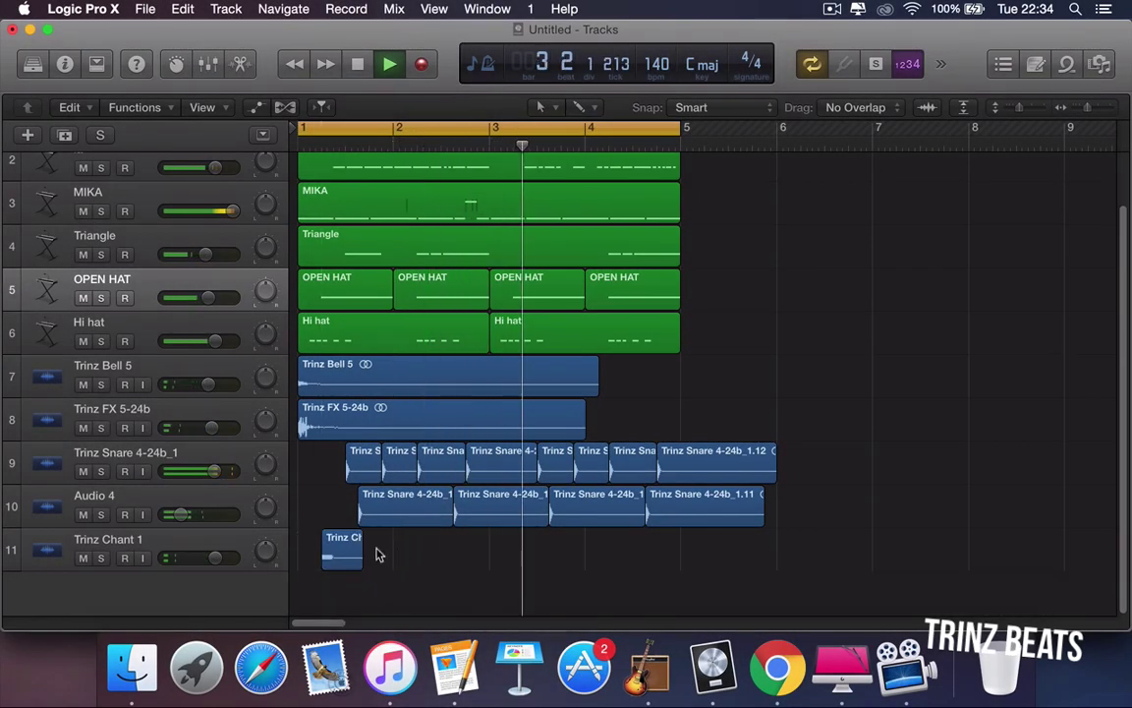
{"action": "left_click", "coordinate": [177, 550], "text": "alt"}
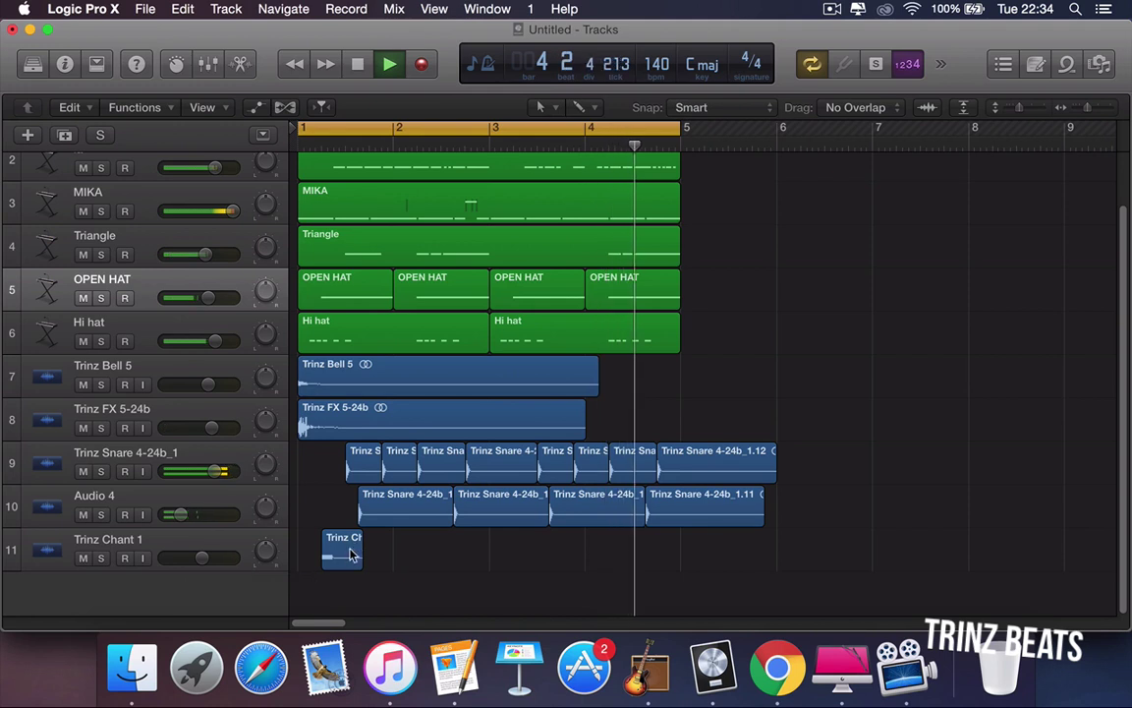
Copy the Trinz Chant 1 region to 2.2.1
{"action": "left_click_drag", "start_coordinate": [352, 556], "coordinate": [435, 551]}
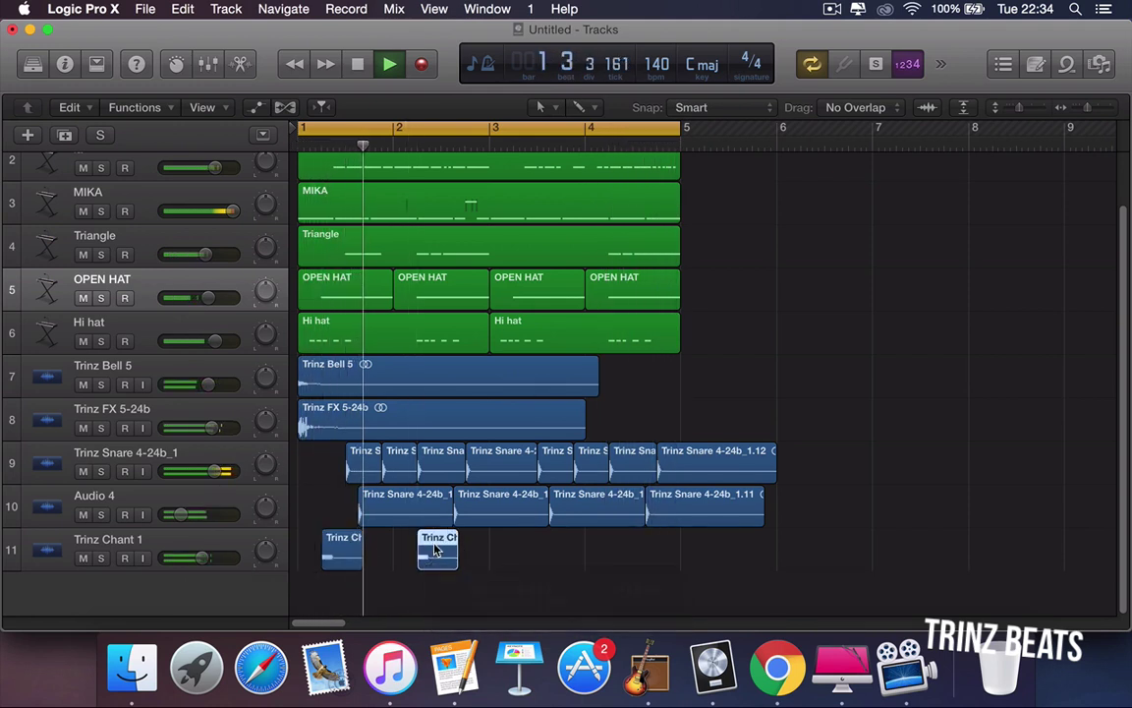
Copy both Trinz Chant 1 regions together to 3.2.1 and 4.2.1, and slightly raise the Trinz Chant 1 track's volume
{"action": "left_click", "coordinate": [336, 553]}
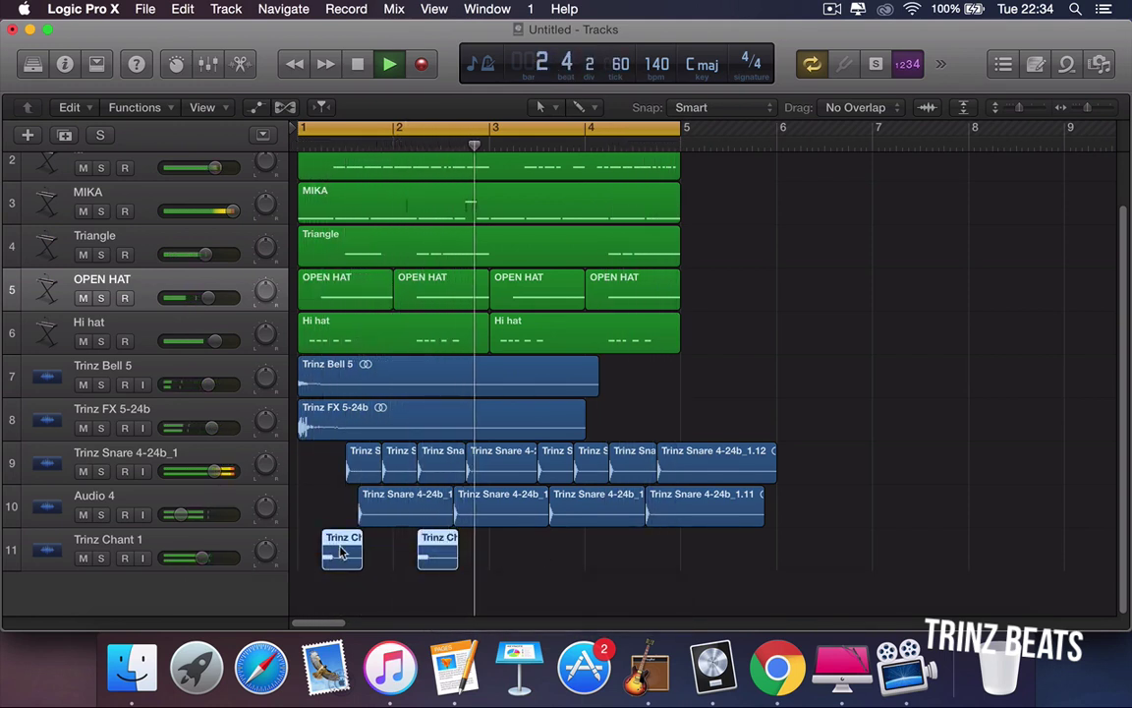
{"action": "left_click_drag", "start_coordinate": [340, 552], "coordinate": [532, 556]}
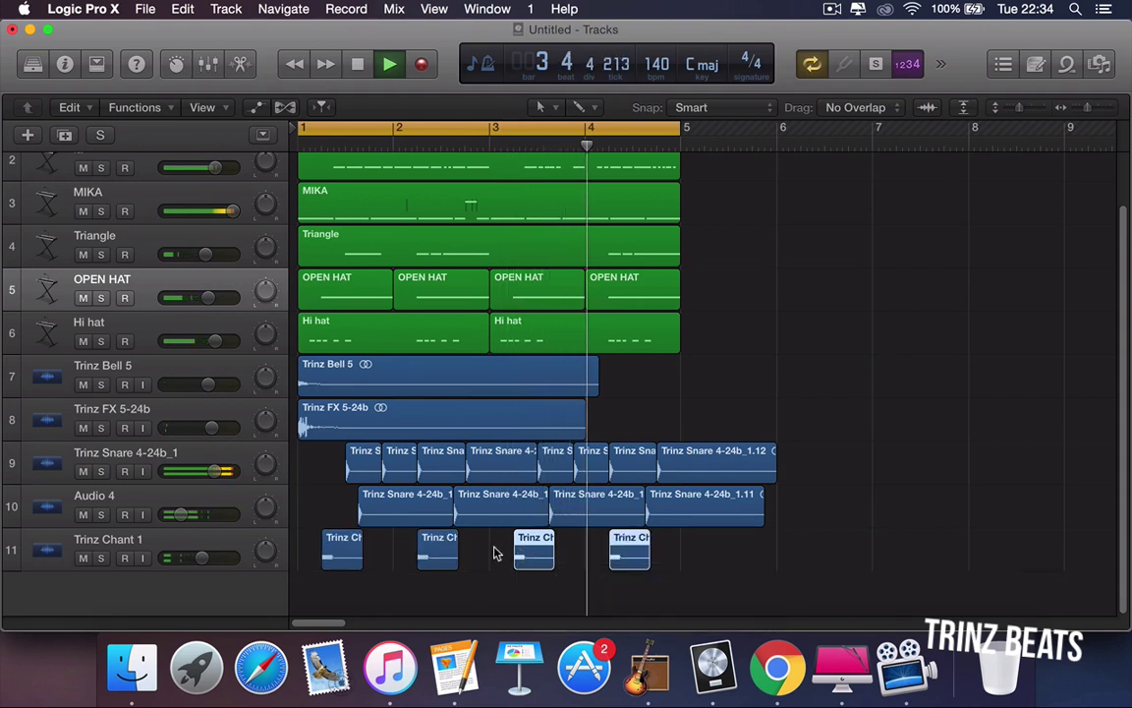
{"action": "left_click", "coordinate": [494, 553]}
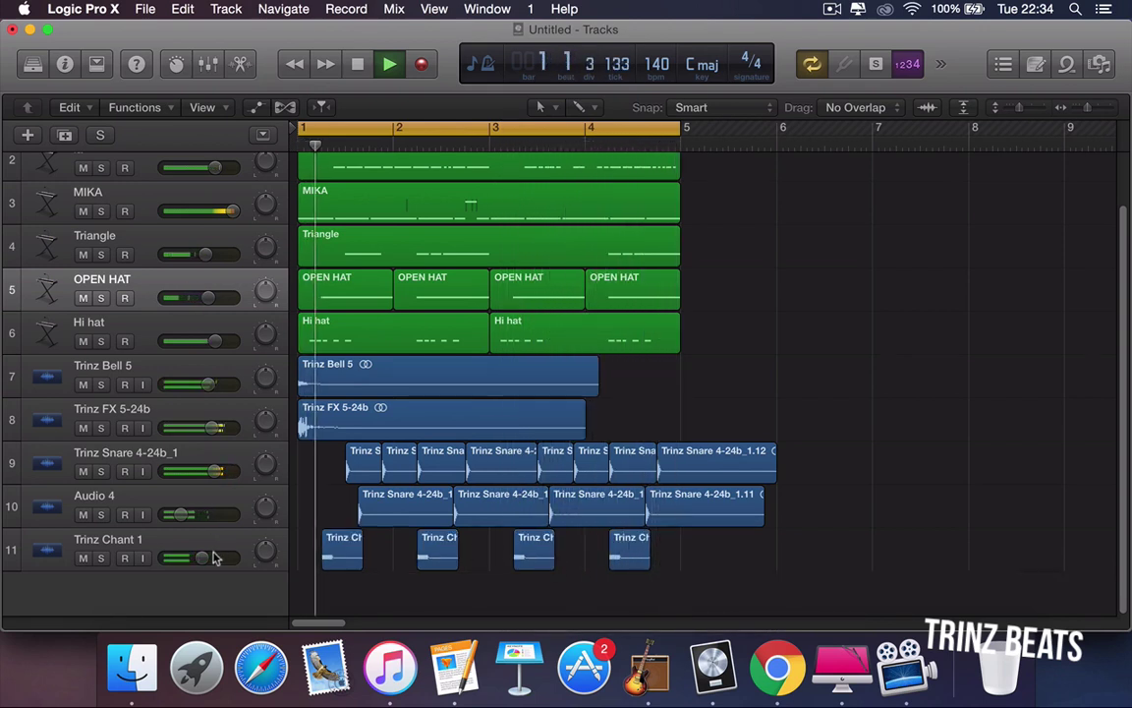
{"action": "left_click_drag", "start_coordinate": [214, 557], "coordinate": [217, 561]}
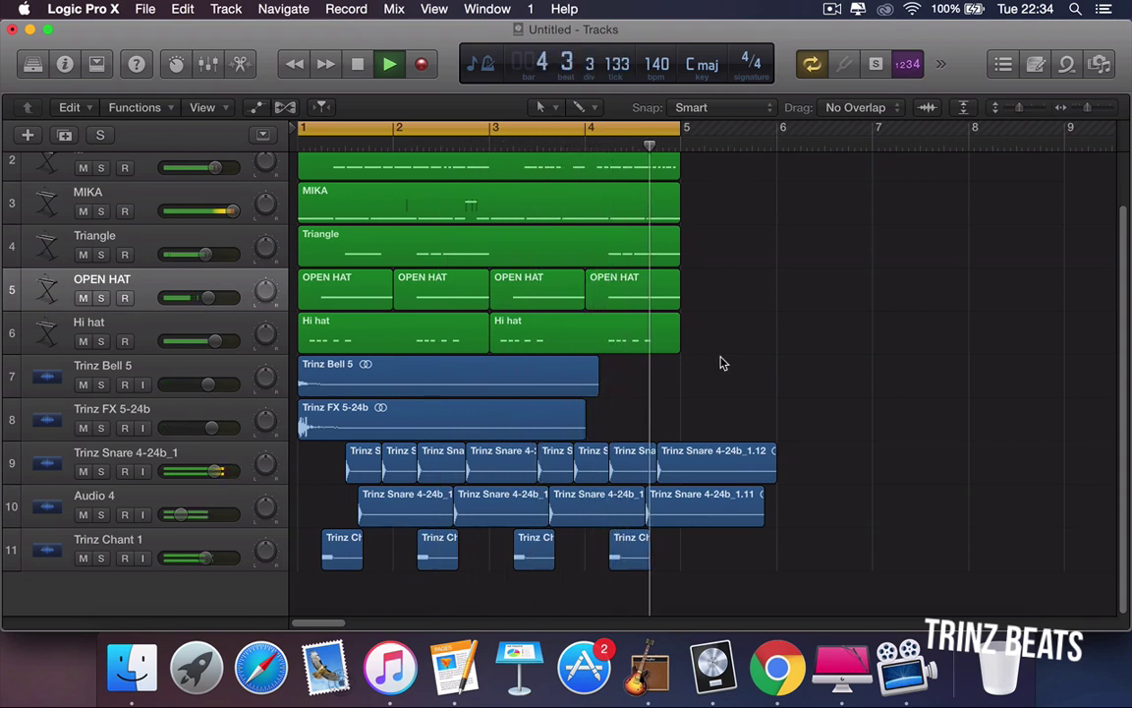
Delete the Trinz Chant 1 regions in bars 2 and 4
{"action": "left_click", "coordinate": [440, 556]}
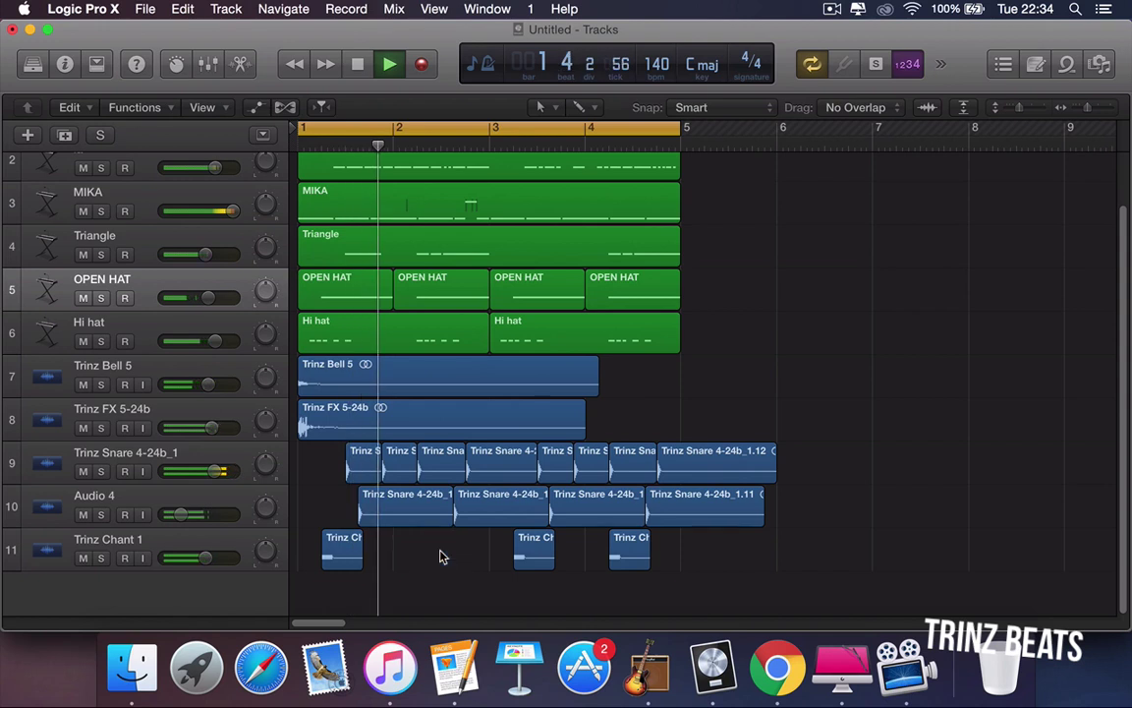
{"action": "left_click", "coordinate": [634, 557]}
{"action": "key", "text": "Delete"}
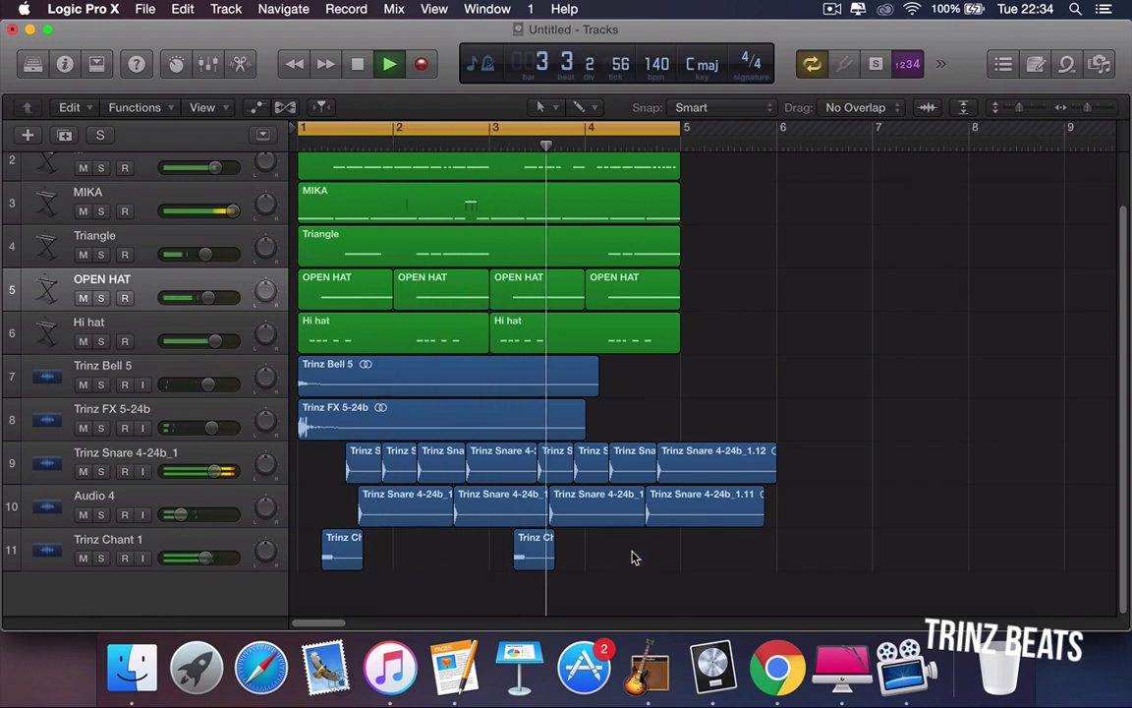
Solo the Trinz Chant 1 track, raise its volume slightly, and clear all solos
{"action": "left_click", "coordinate": [102, 558]}
{"action": "left_click_drag", "start_coordinate": [160, 561], "coordinate": [209, 561]}
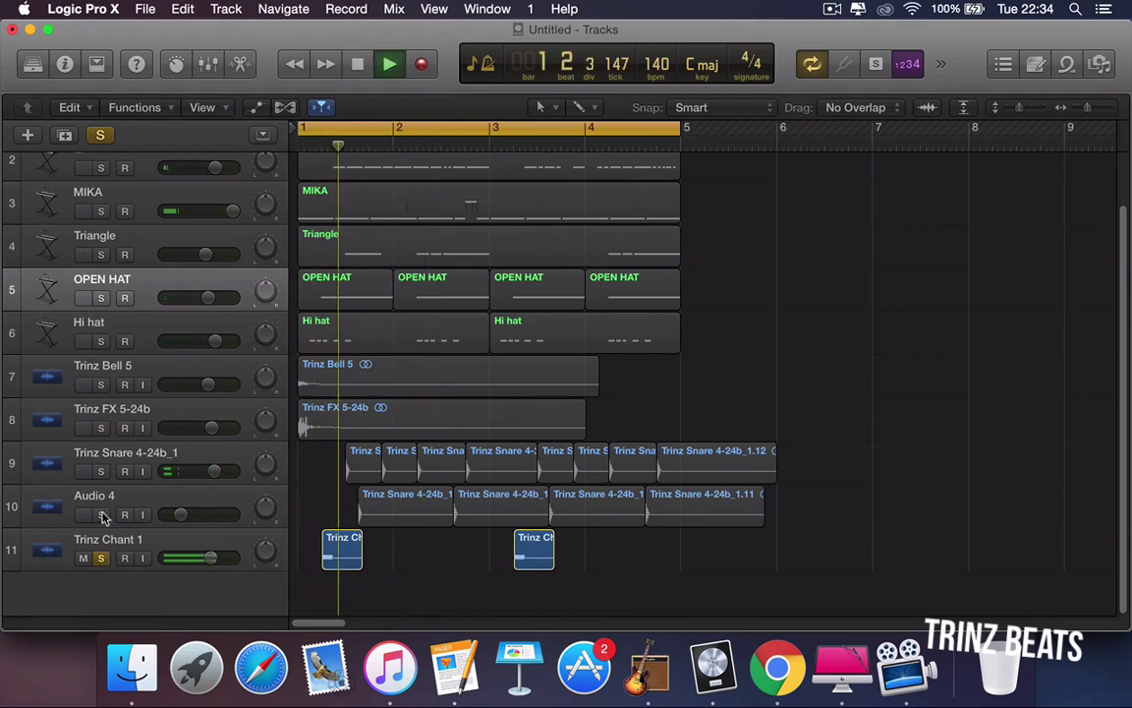
{"action": "left_click_drag", "start_coordinate": [101, 514], "coordinate": [111, 92]}
{"action": "left_click", "coordinate": [100, 135]}
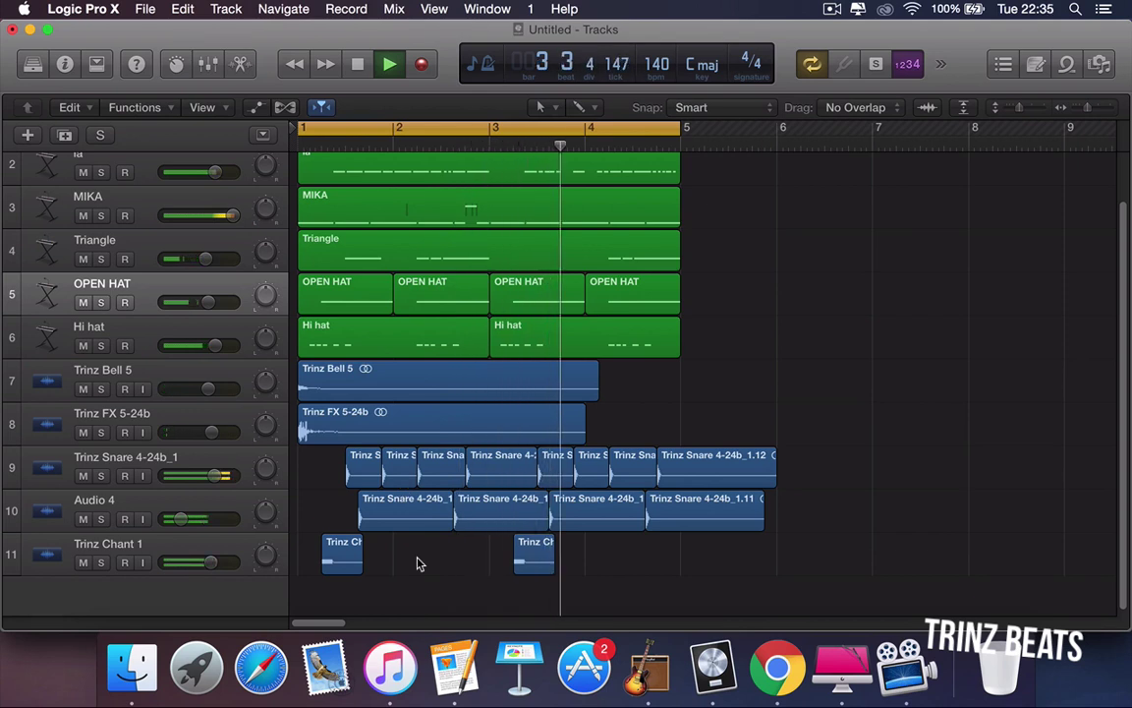
Select the Trinz Chant 1 track and insert a stereo Tape Delay effect on its channel strip
{"action": "left_click", "coordinate": [963, 107]}
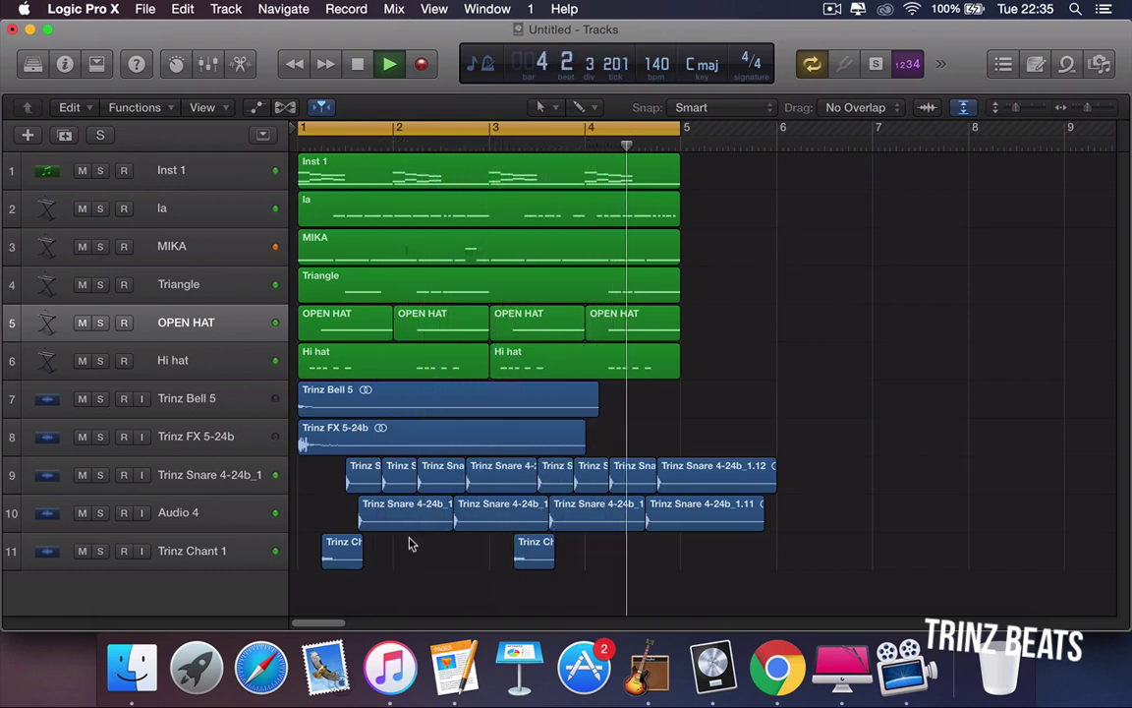
{"action": "left_click", "coordinate": [196, 182]}
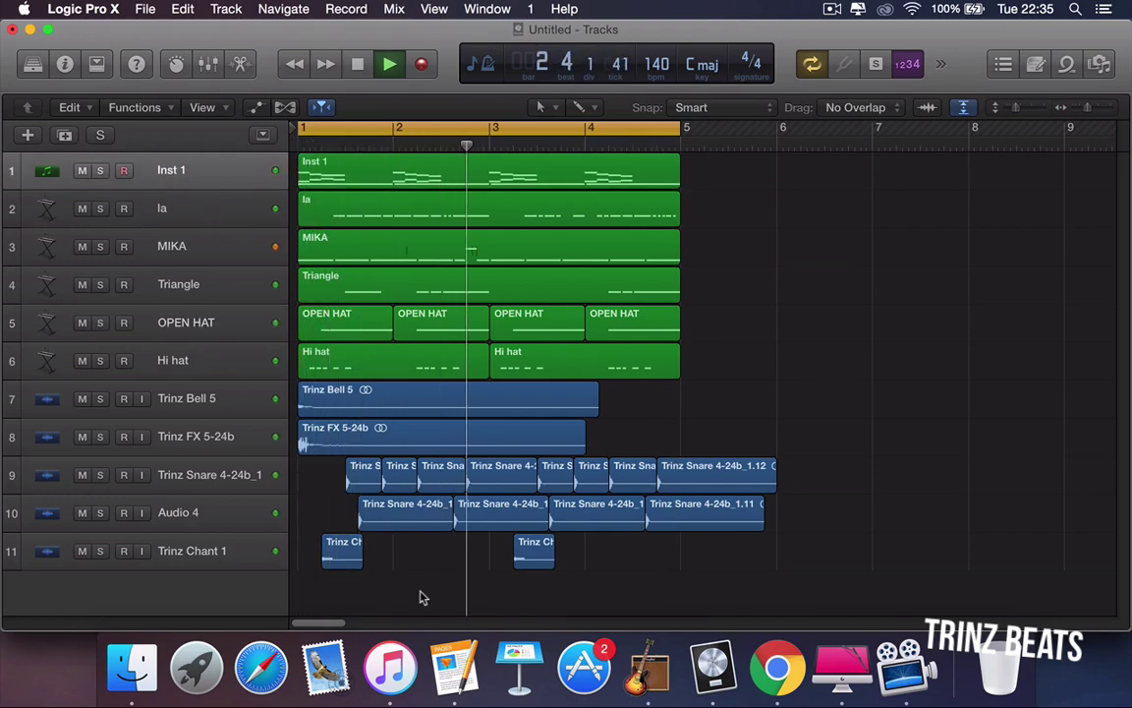
{"action": "left_click", "coordinate": [229, 560]}
{"action": "left_click", "coordinate": [64, 63]}
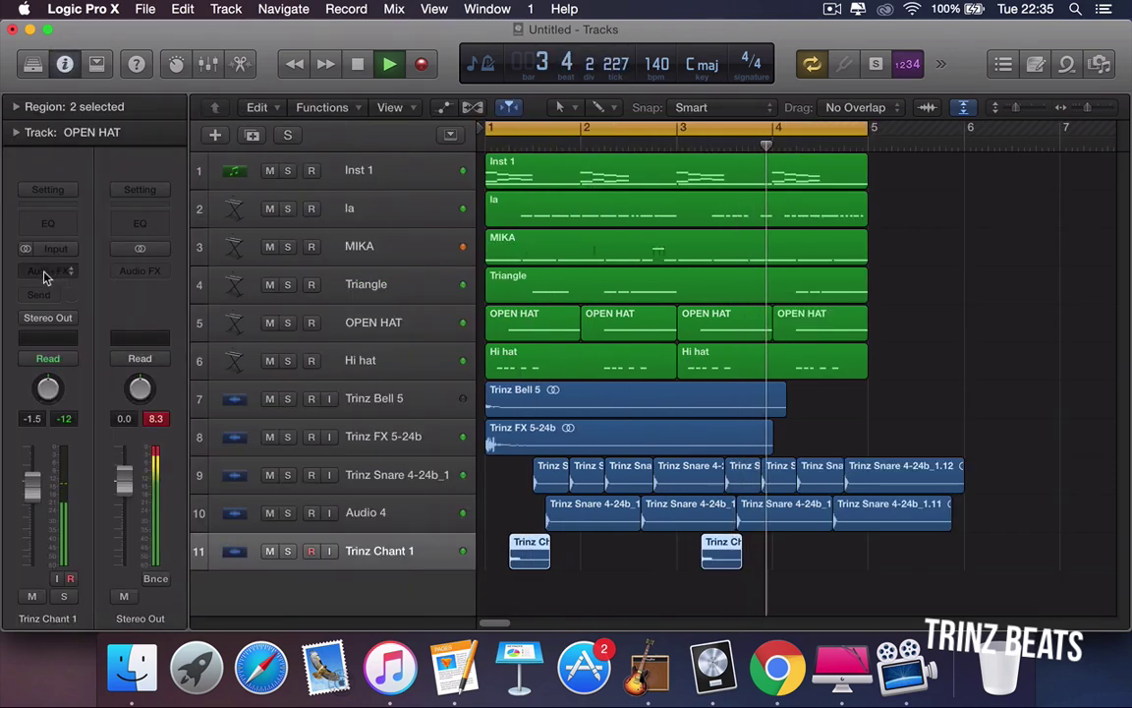
{"action": "left_click", "coordinate": [45, 265]}
{"action": "mouse_move", "coordinate": [79, 461]}
{"action": "mouse_move", "coordinate": [211, 516]}
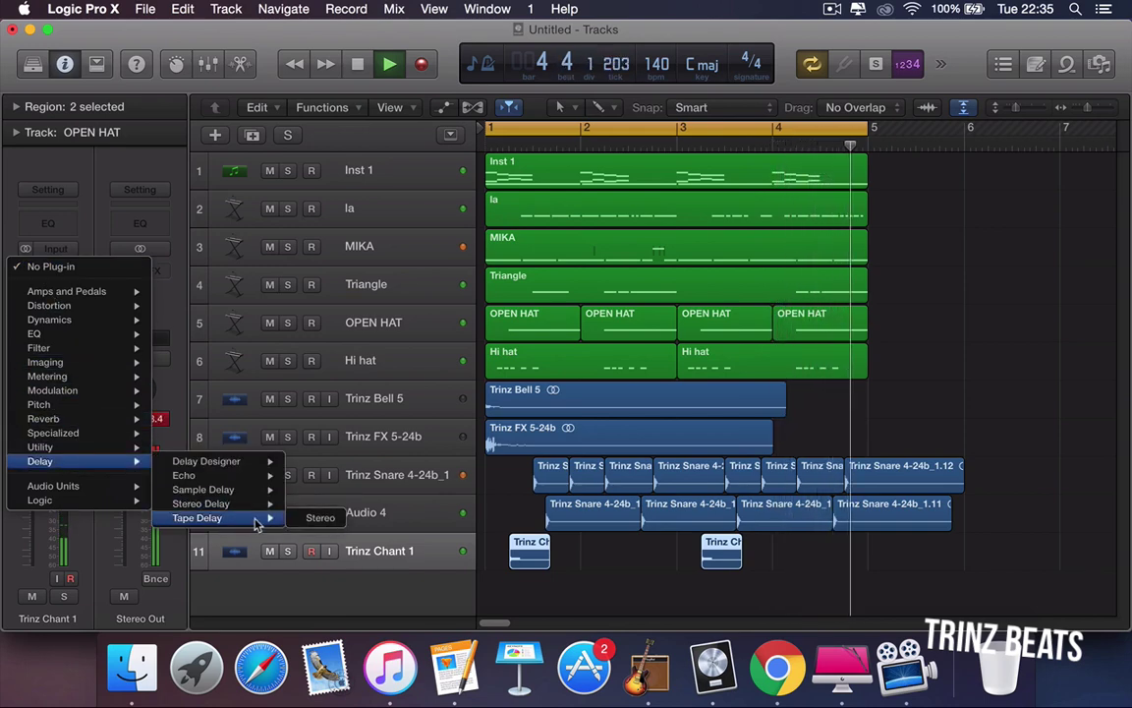
{"action": "left_click", "coordinate": [304, 519]}
Set the Tape Delay's note value to 1/2, and close the plug-in window and the inspector
{"action": "left_click", "coordinate": [263, 218]}
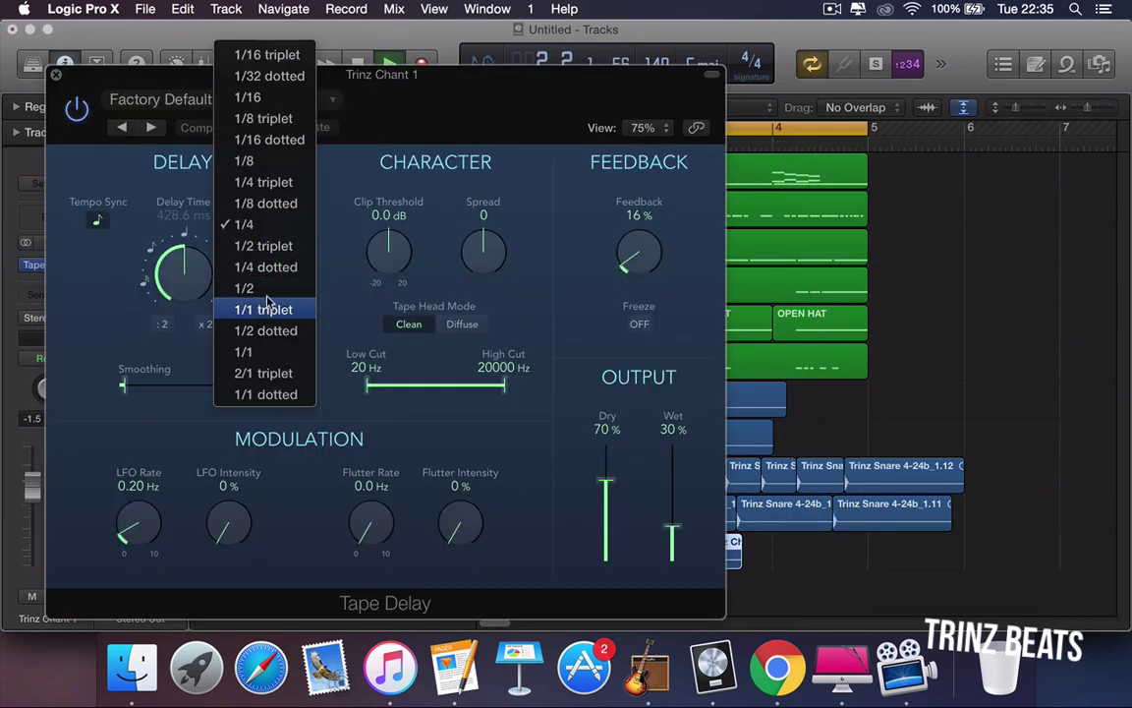
{"action": "left_click", "coordinate": [253, 288]}
{"action": "left_click_drag", "start_coordinate": [56, 87], "coordinate": [288, 96]}
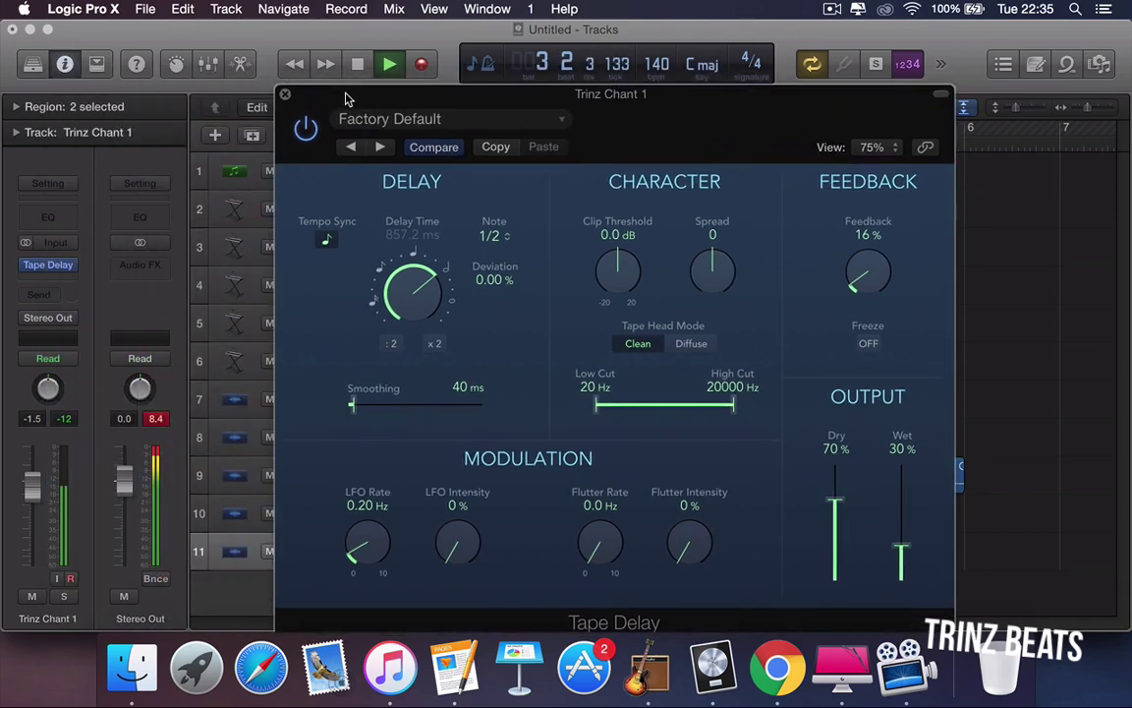
{"action": "left_click", "coordinate": [286, 91]}
{"action": "key", "text": "i"}
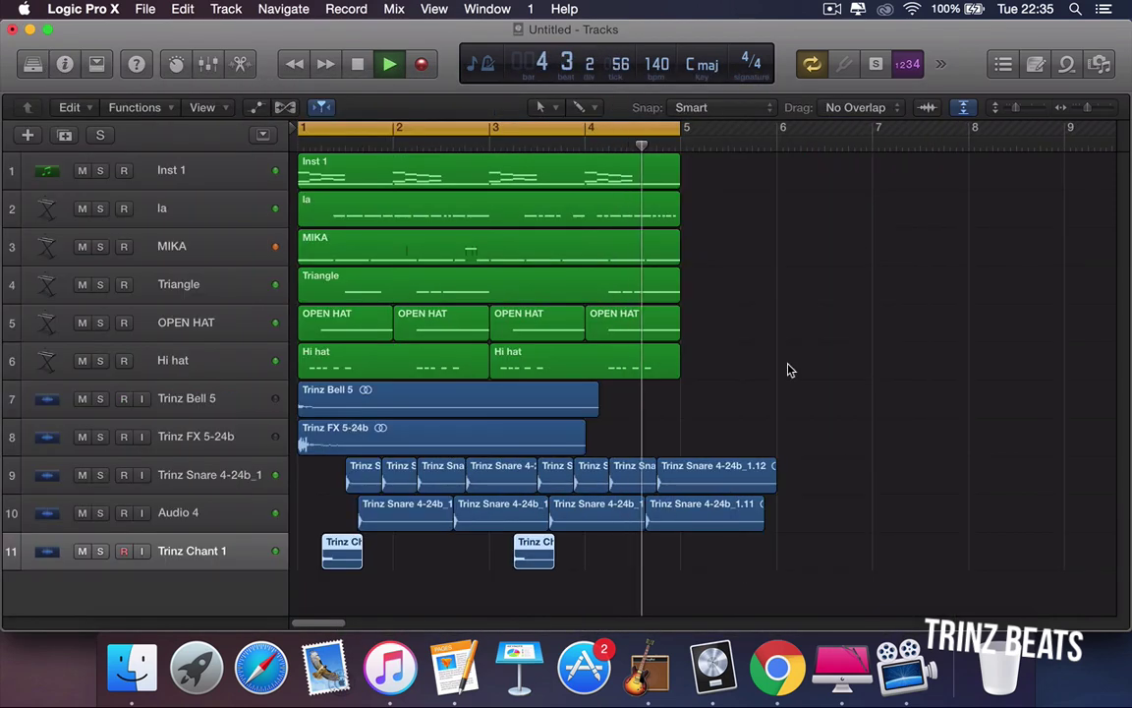
Switch to Finder and open the Crashes folder inside the second Trinz Beats UK drill kit on the Desktop
{"action": "left_click", "coordinate": [130, 666]}
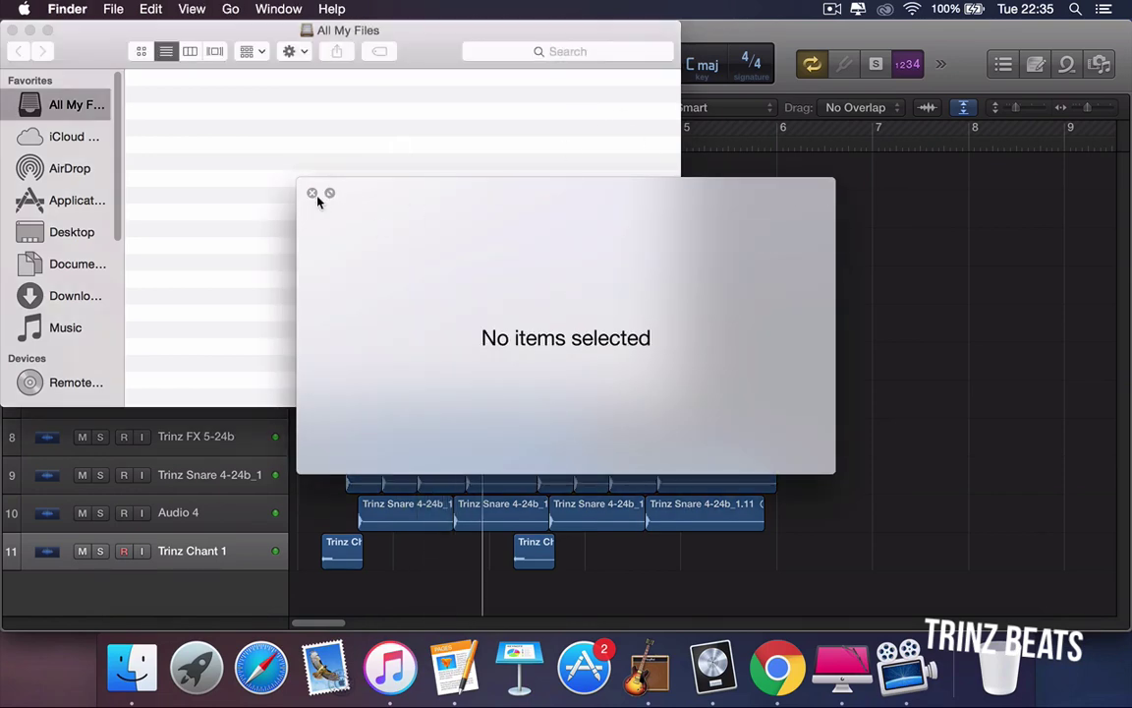
{"action": "left_click", "coordinate": [312, 194]}
{"action": "left_click", "coordinate": [73, 231]}
{"action": "left_click", "coordinate": [239, 110]}
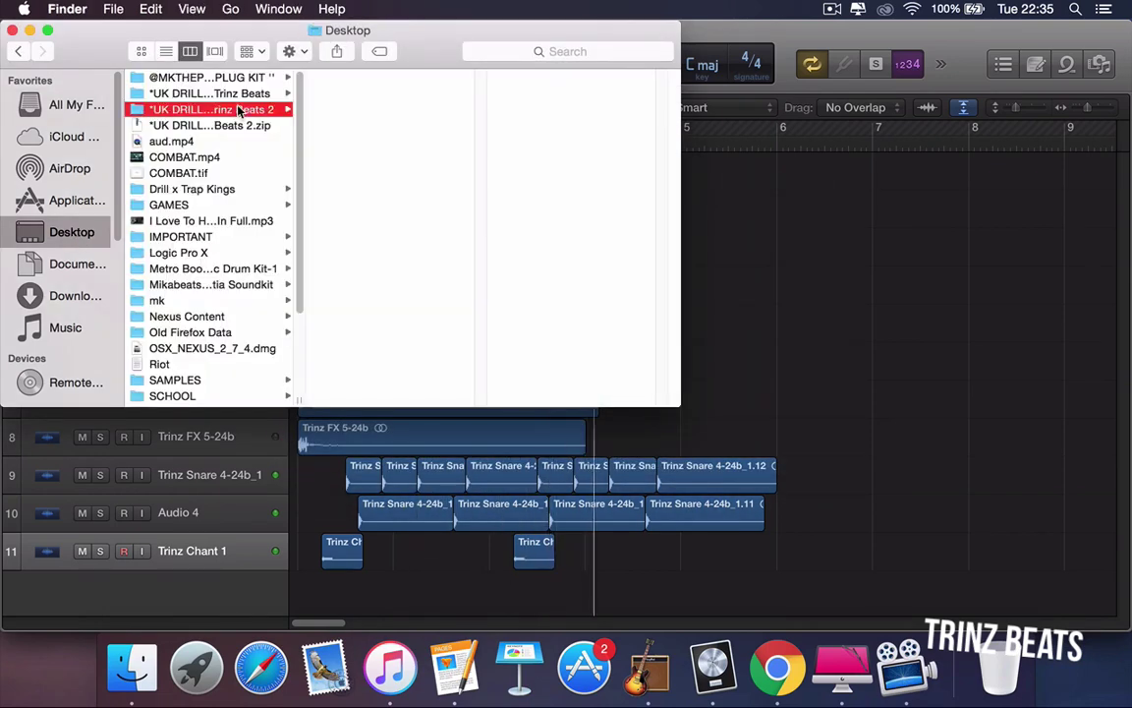
{"action": "left_click", "coordinate": [363, 94]}
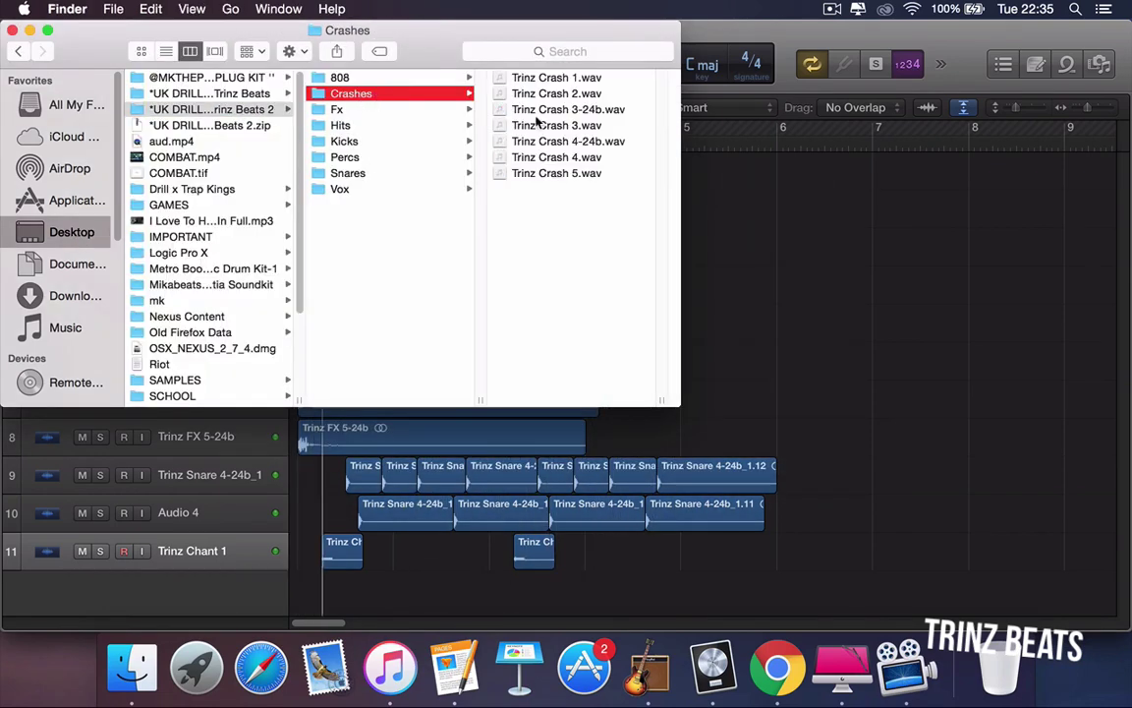
Bring the Trinz Crash 3.wav sample into Logic Pro X on a new track at bar 1, and close Finder's window
{"action": "left_click", "coordinate": [565, 175]}
{"action": "left_click", "coordinate": [389, 125]}
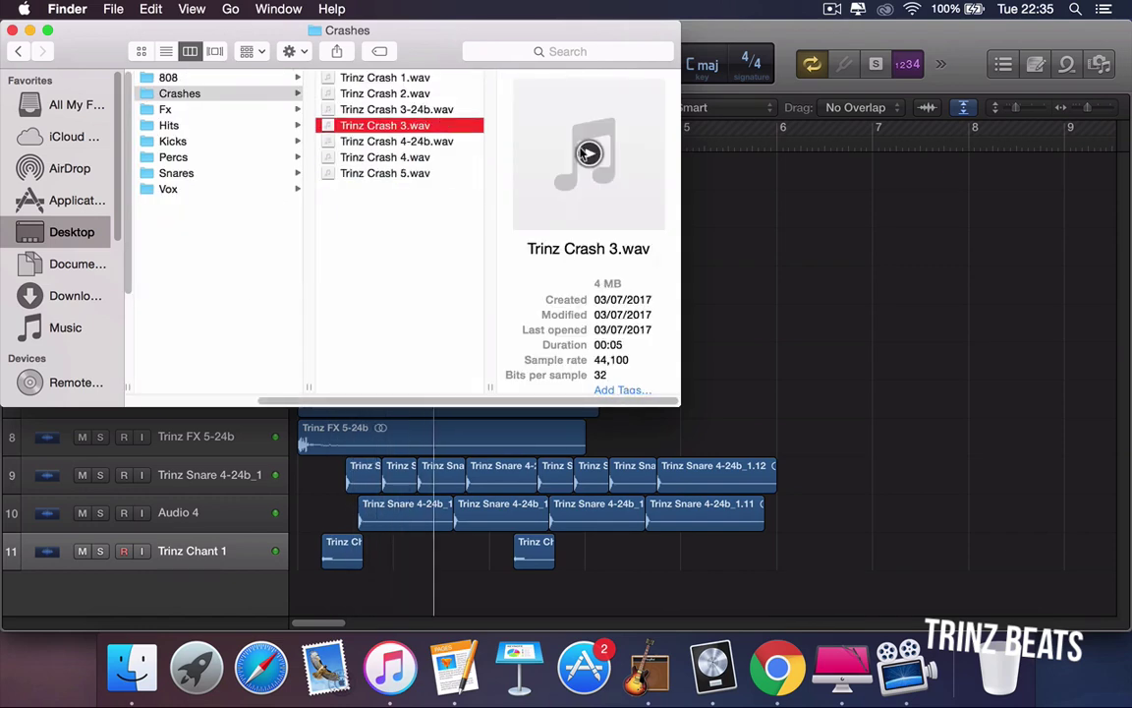
{"action": "left_click_drag", "start_coordinate": [429, 128], "coordinate": [319, 589]}
{"action": "left_click", "coordinate": [13, 31]}
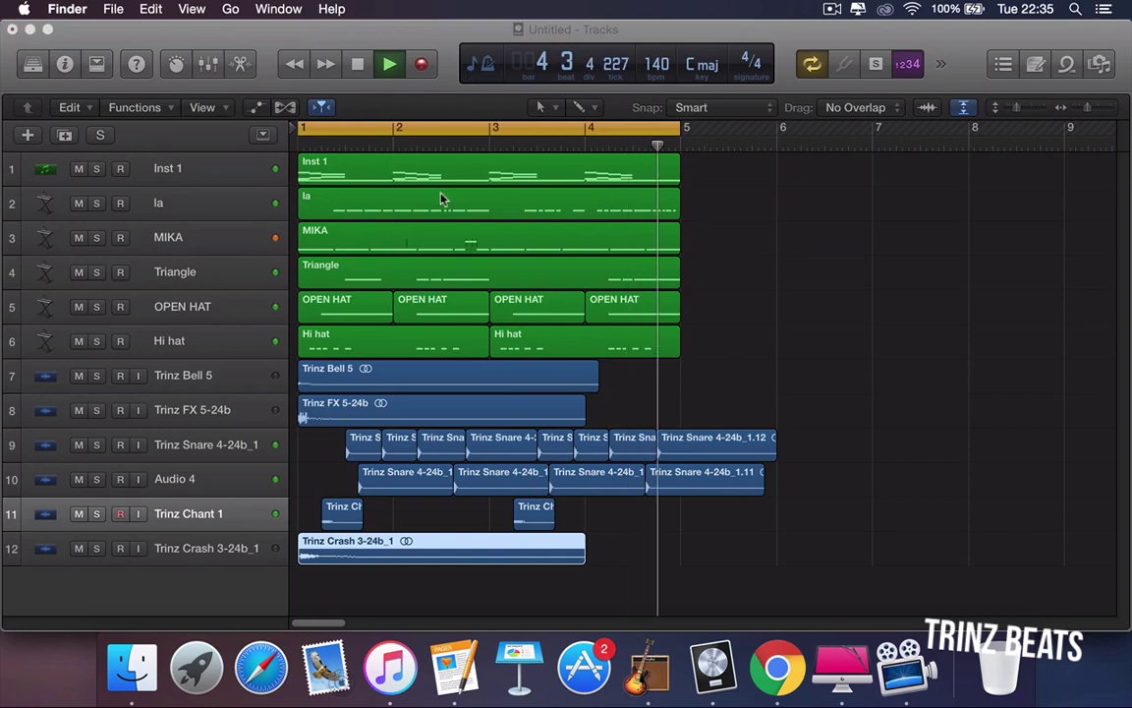
Enlarge the track height, lower the Trinz Crash 3-24b_1 track's volume, and deselect its region
{"action": "left_click", "coordinate": [1012, 109]}
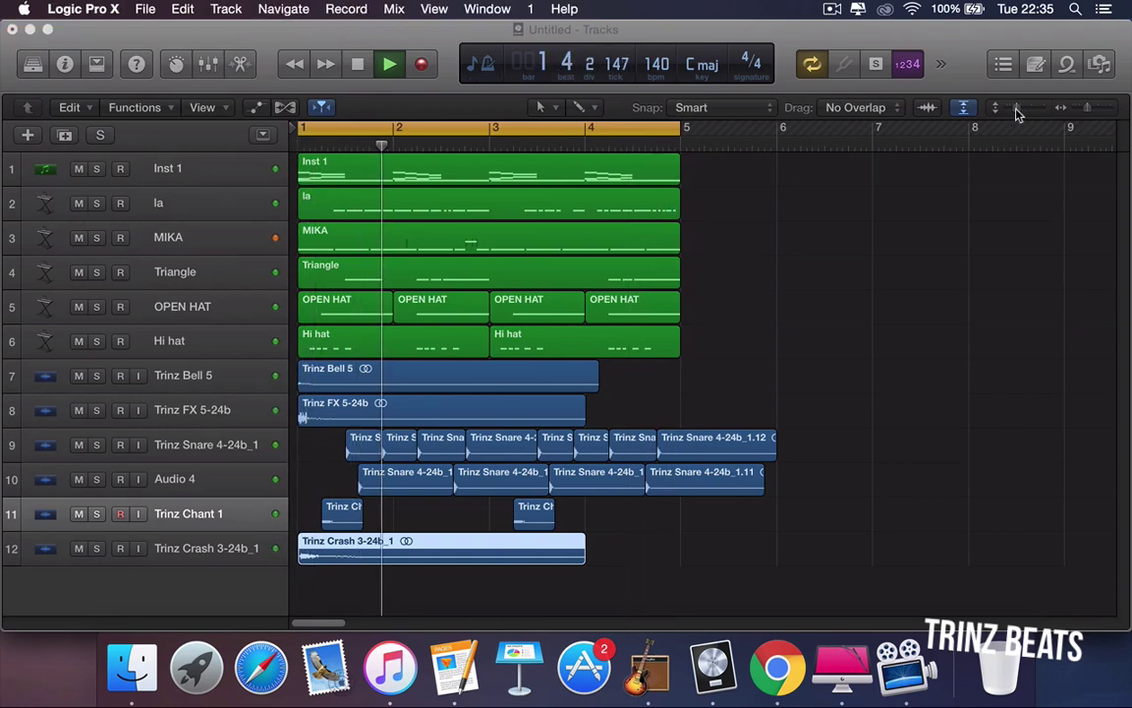
{"action": "left_click_drag", "start_coordinate": [1011, 109], "coordinate": [1021, 109]}
{"action": "left_click_drag", "start_coordinate": [217, 579], "coordinate": [198, 583]}
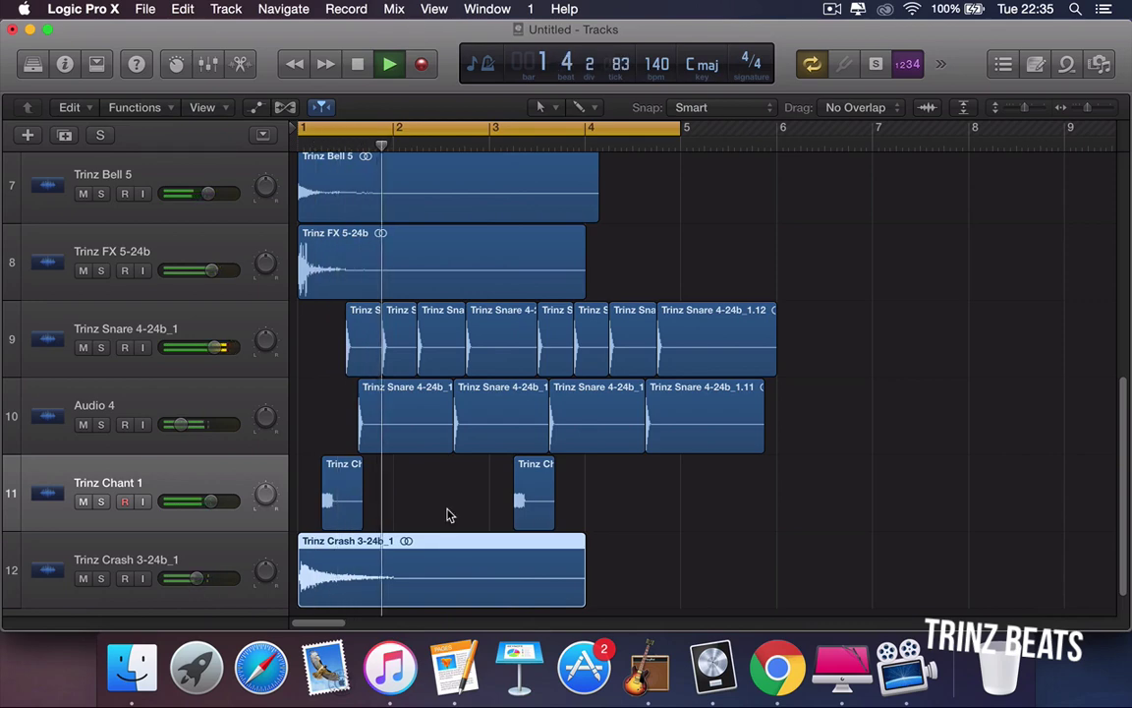
{"action": "left_click", "coordinate": [411, 507]}
{"action": "scroll", "coordinate": [411, 507], "scroll_direction": "down", "scroll_amount": 3}
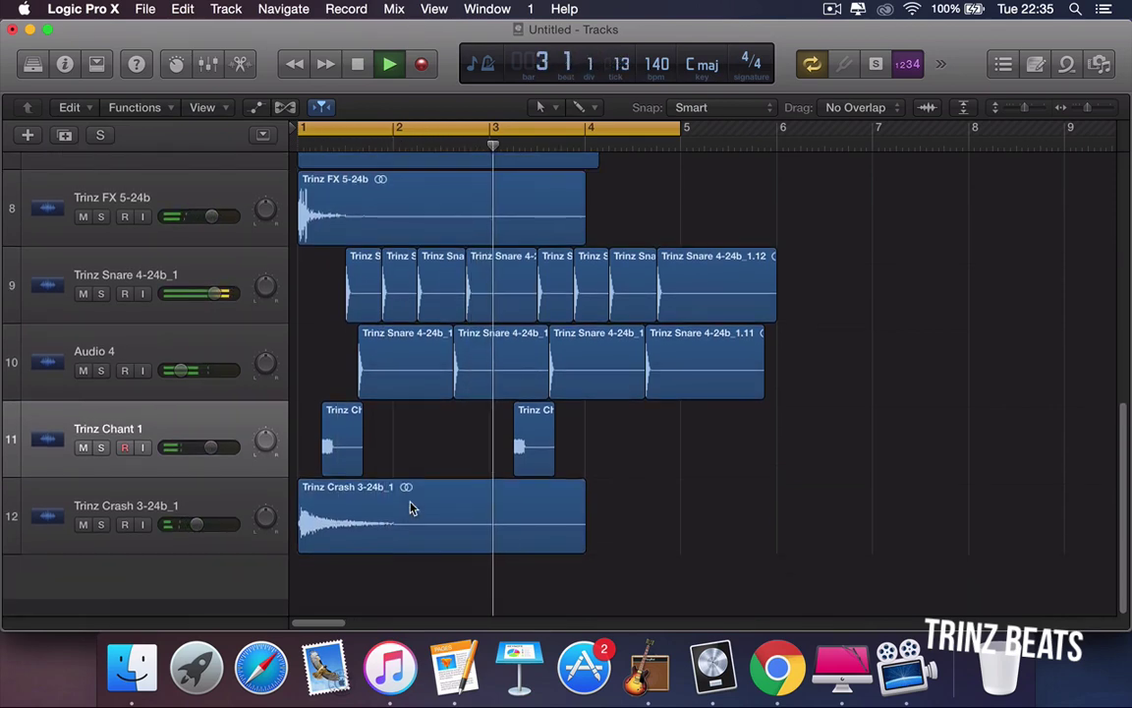
{"action": "scroll", "coordinate": [411, 507], "scroll_direction": "up", "scroll_amount": 5}
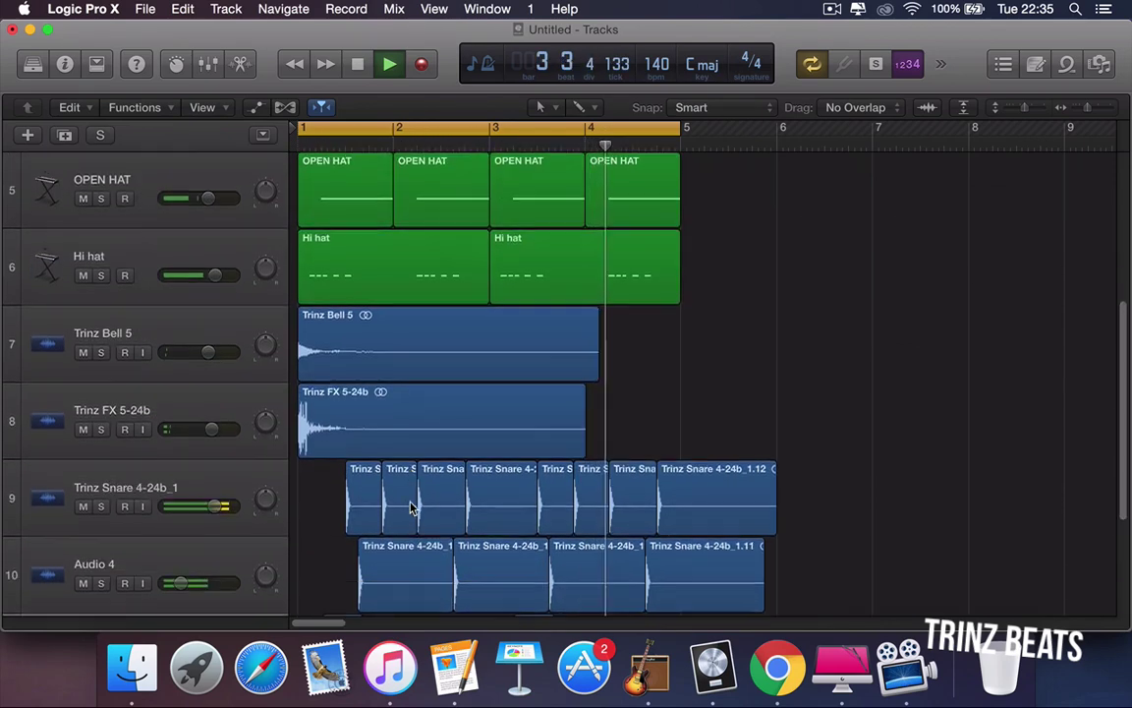
{"action": "scroll", "coordinate": [411, 507], "scroll_direction": "down", "scroll_amount": 5}
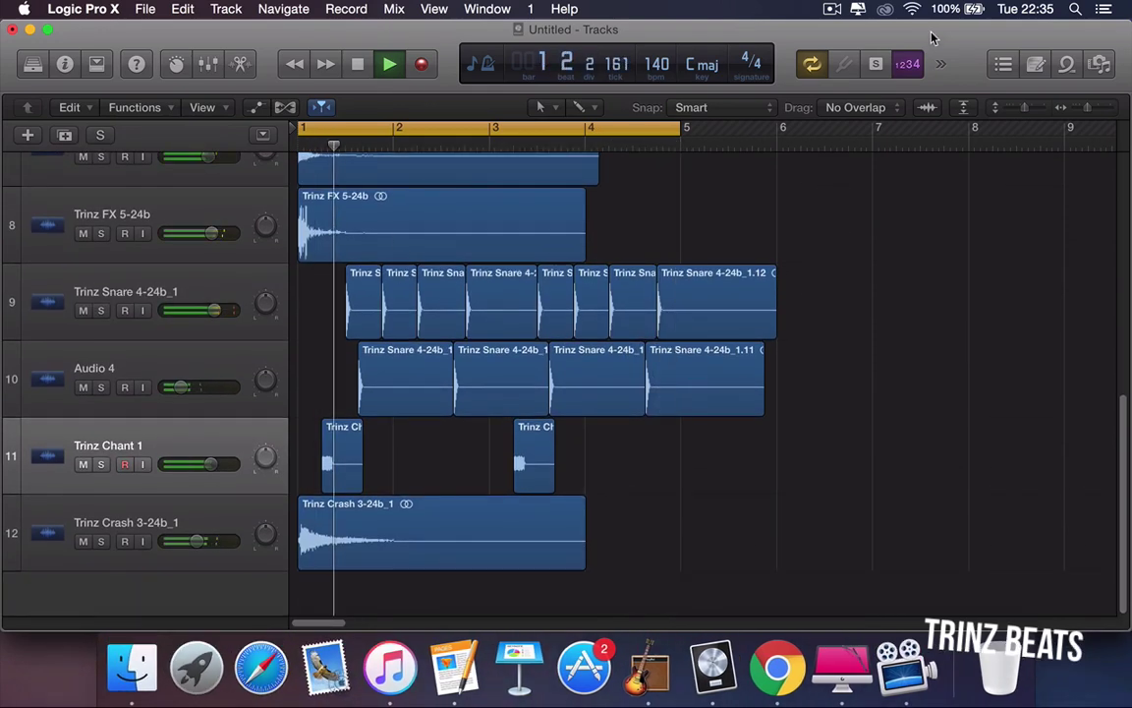
{"action": "left_click", "coordinate": [832, 17]}
{"action": "left_click", "coordinate": [857, 63]}
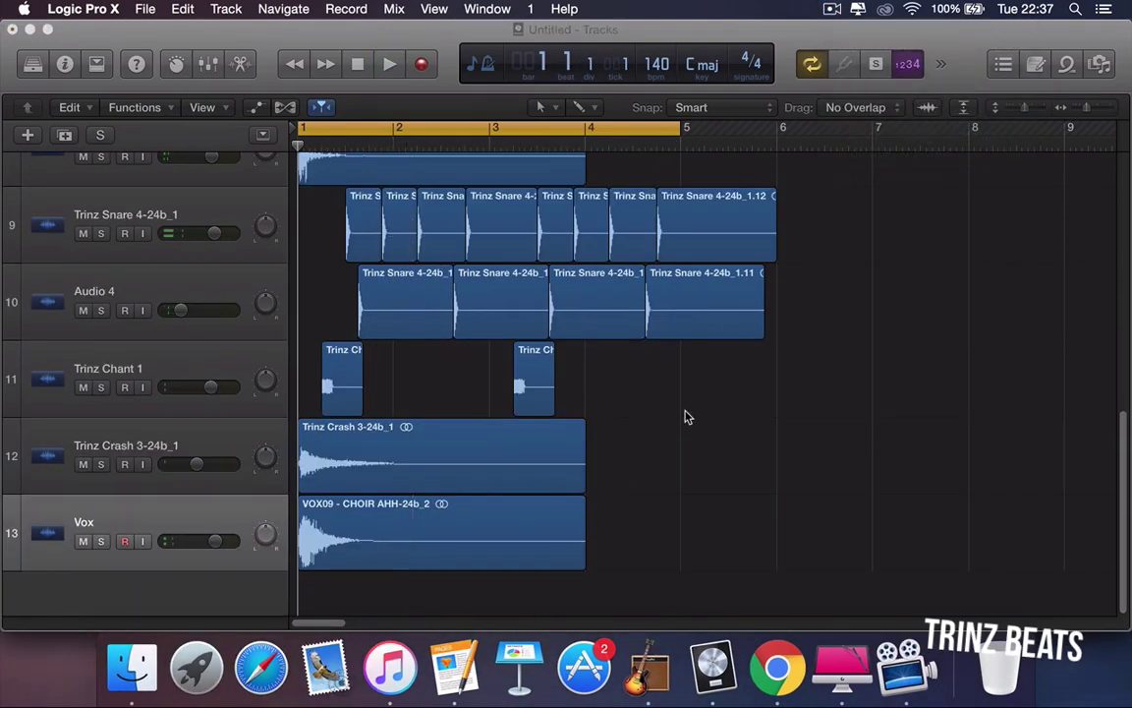
Lower the Vox track's volume during playback and move the VOX09 - CHOIR AHH-24b_2 region to beat 4 of bar 4
{"action": "scroll", "coordinate": [685, 414], "scroll_direction": "down", "scroll_amount": 1}
{"action": "key", "text": "space"}
{"action": "scroll", "coordinate": [243, 515], "scroll_direction": "up", "scroll_amount": 1}
{"action": "left_click_drag", "start_coordinate": [214, 540], "coordinate": [194, 540]}
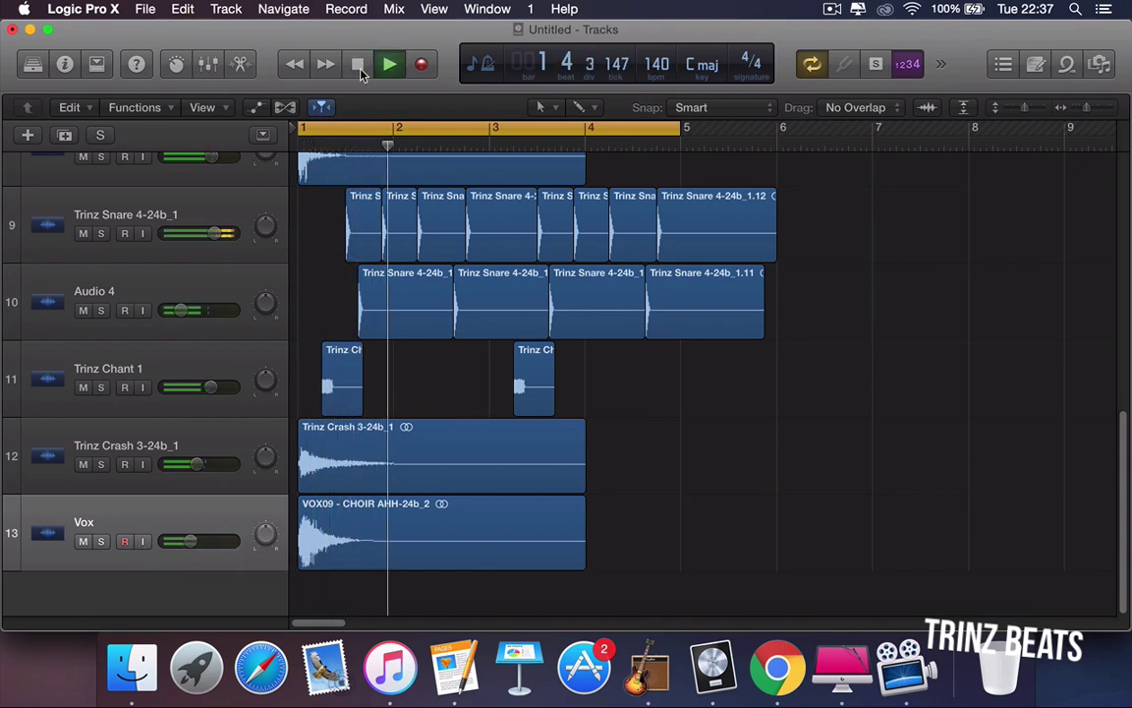
{"action": "left_click_drag", "start_coordinate": [374, 538], "coordinate": [729, 533]}
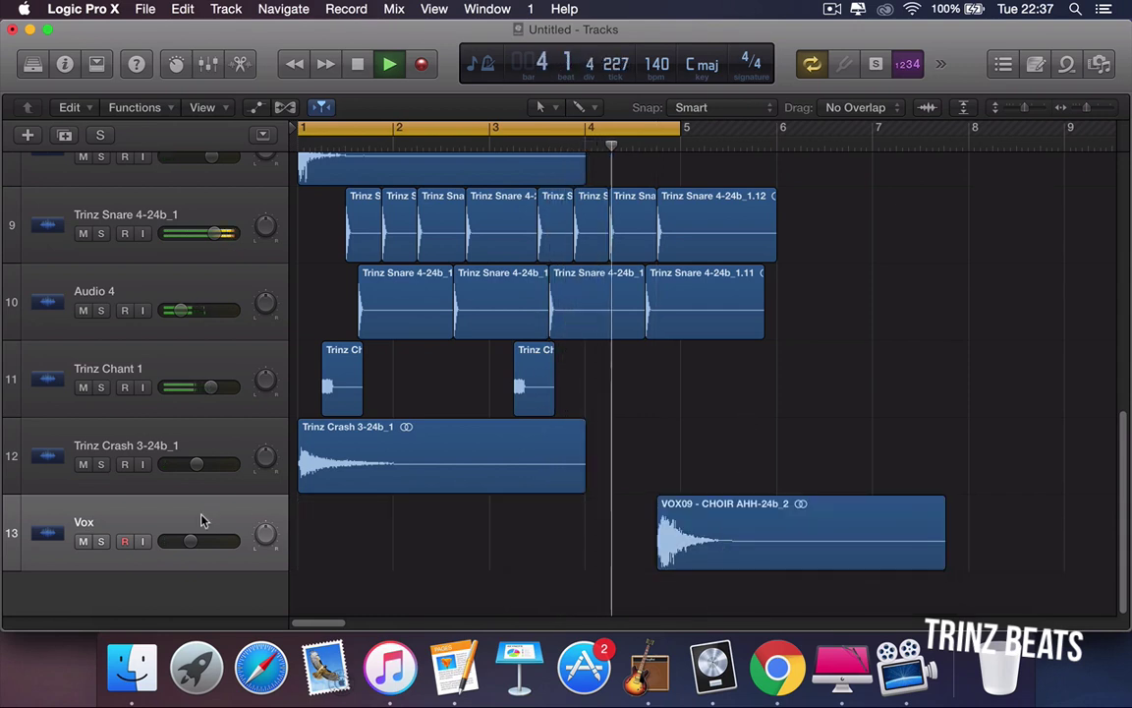
{"action": "left_click_drag", "start_coordinate": [192, 541], "coordinate": [195, 541]}
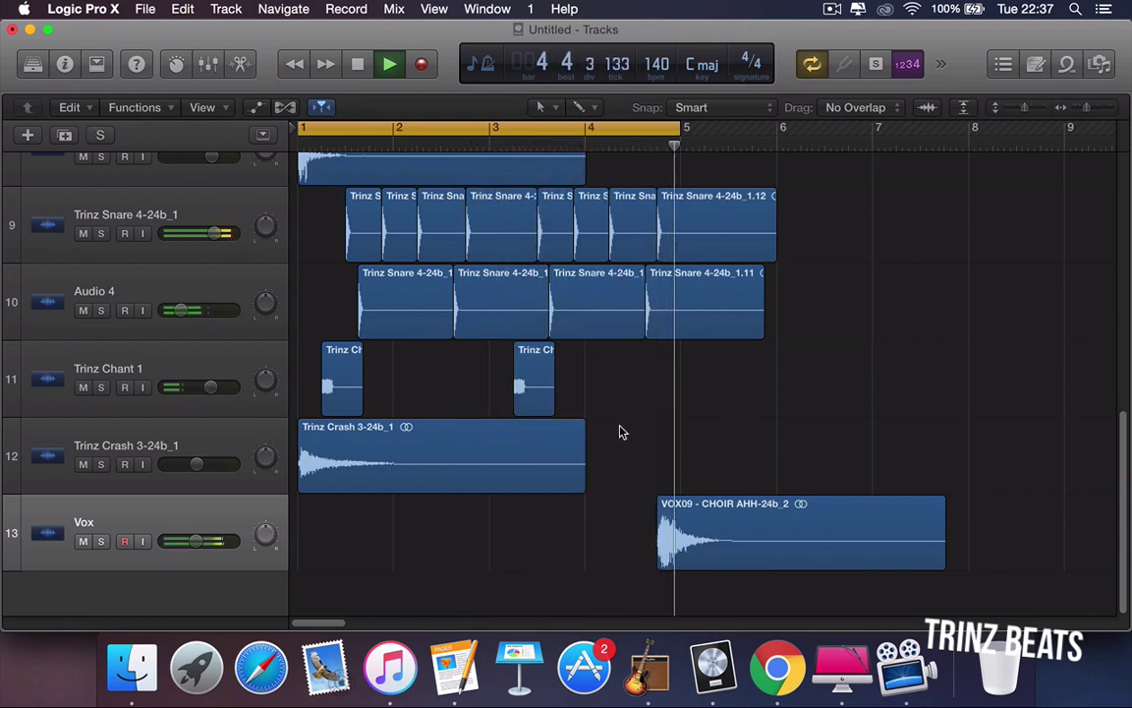
Switch to Finder and open the Kicks folder of the *UK DRILL DRUM KIT* By Trinz Beats on the Desktop
{"action": "scroll", "coordinate": [441, 393], "scroll_direction": "up", "scroll_amount": 5}
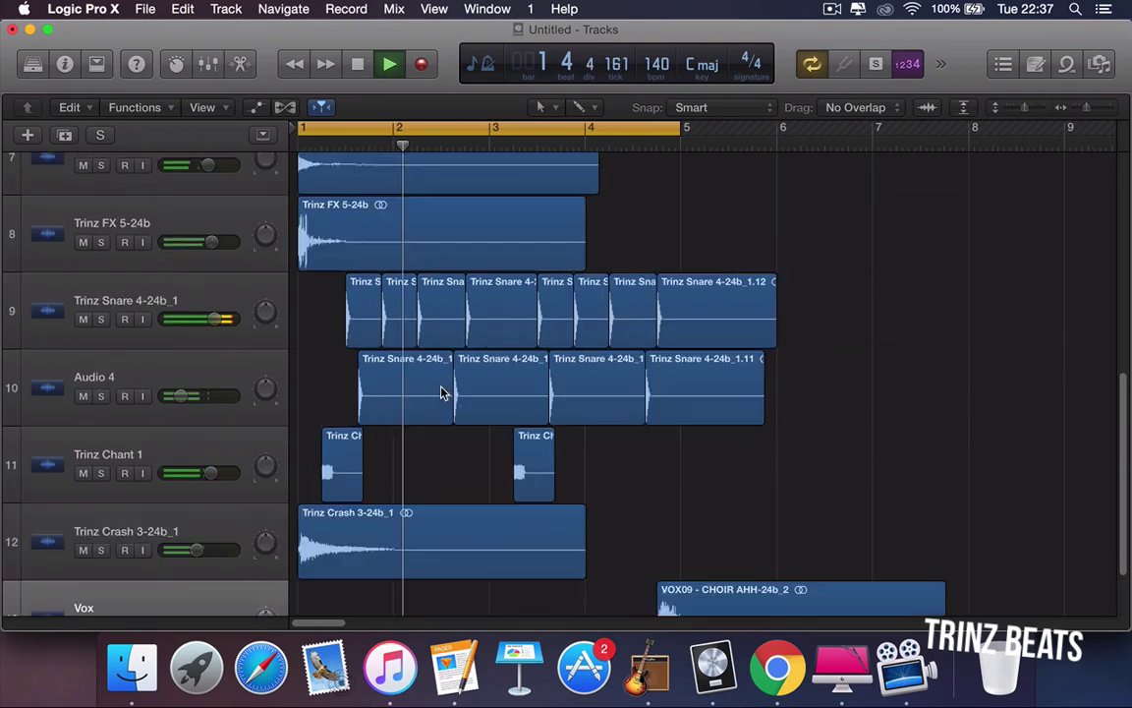
{"action": "left_click", "coordinate": [963, 107]}
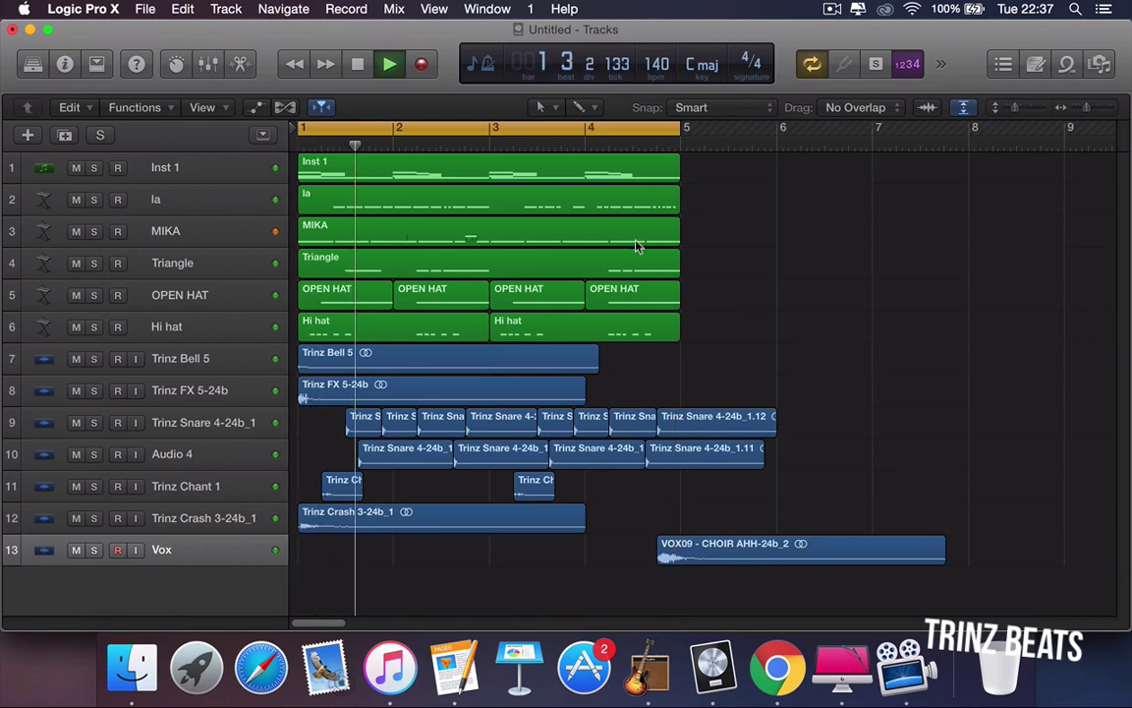
{"action": "left_click", "coordinate": [134, 652]}
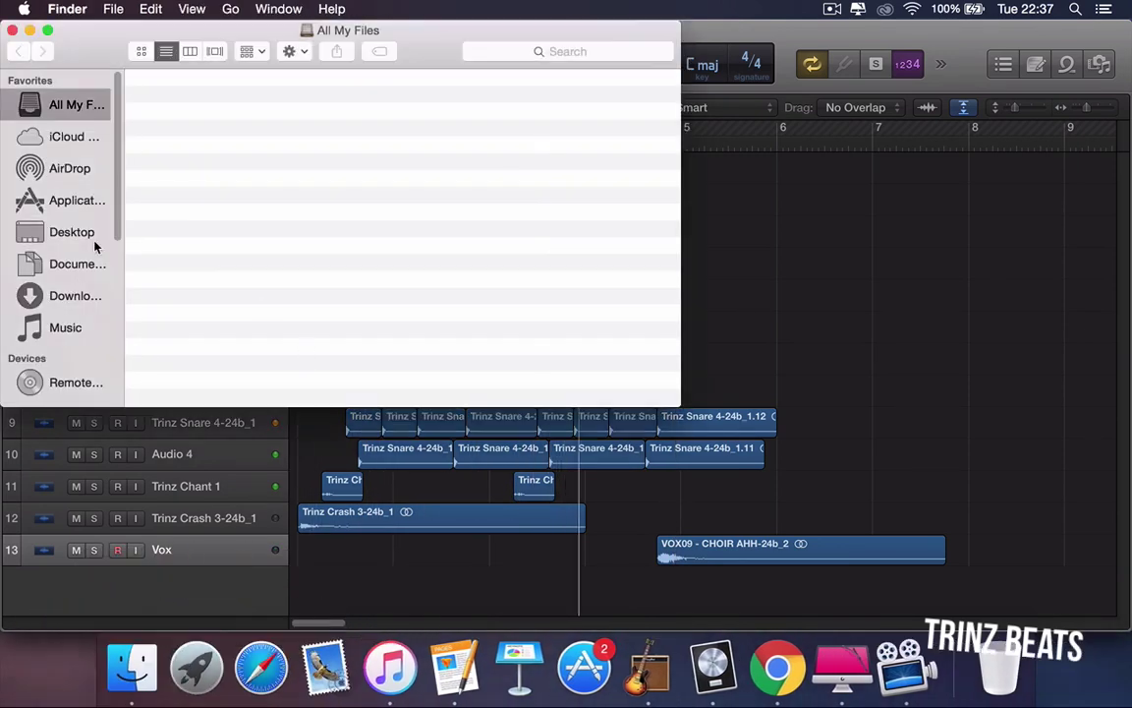
{"action": "left_click", "coordinate": [99, 232]}
{"action": "left_click", "coordinate": [250, 98]}
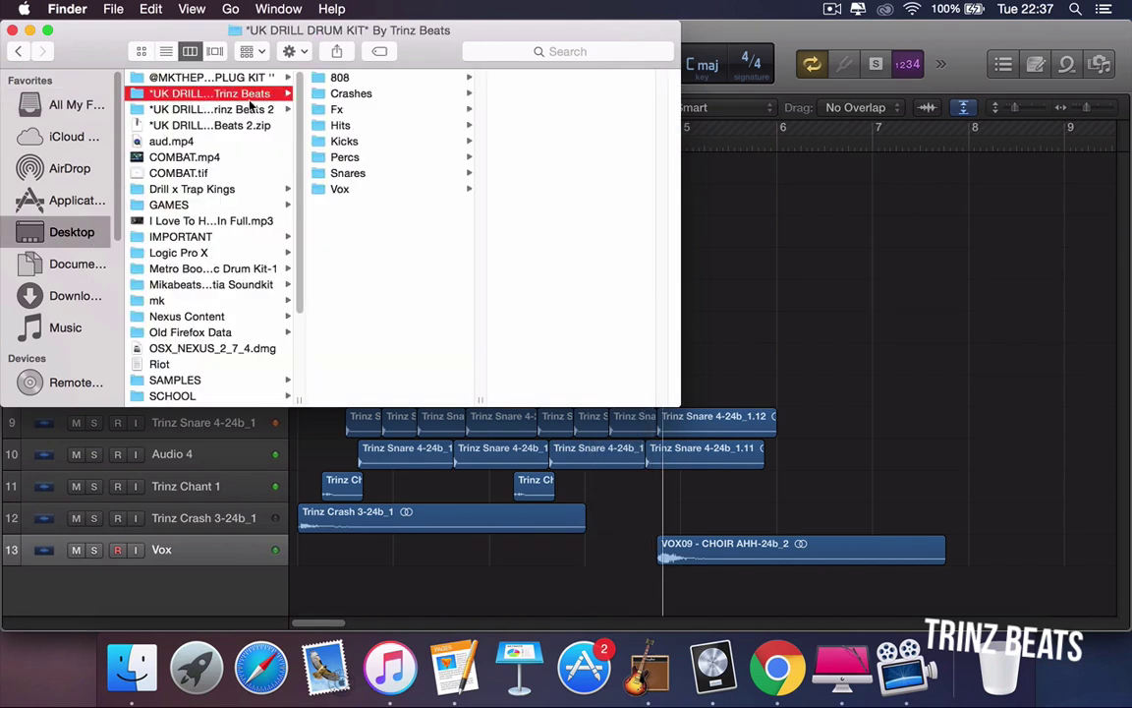
{"action": "left_click", "coordinate": [346, 141]}
Audition the Trinz kick samples and bring Trinz Kick 2.wav into Logic Pro X on a new track at bar 1
{"action": "left_click", "coordinate": [547, 126]}
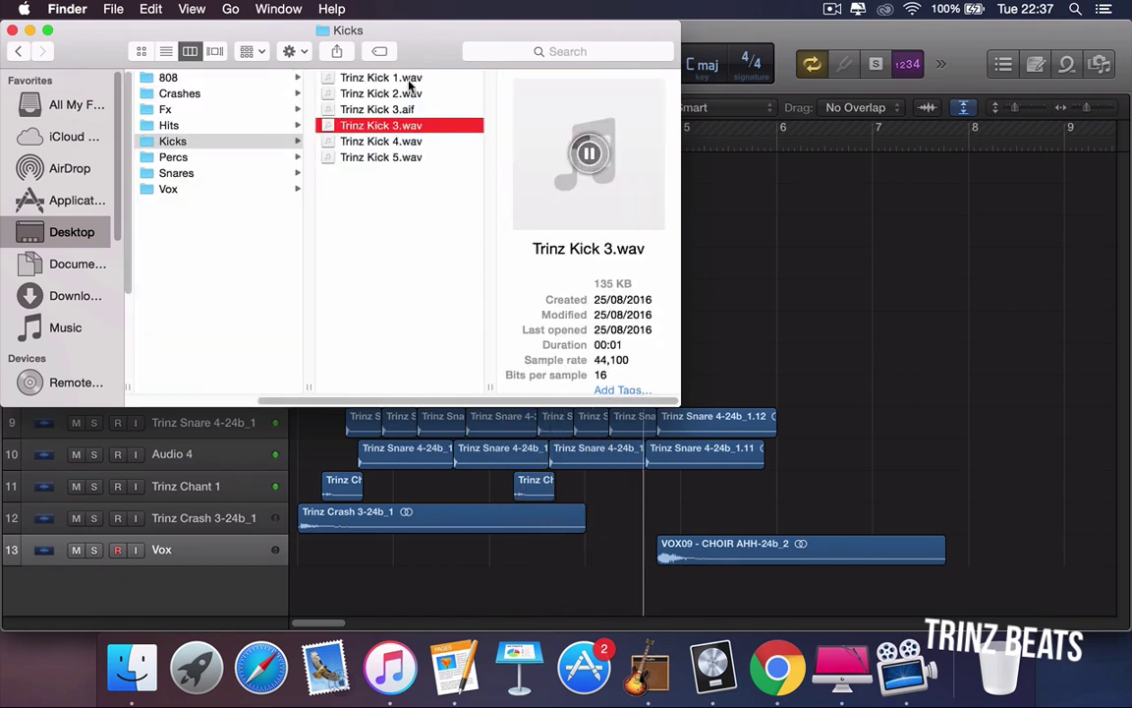
{"action": "left_click", "coordinate": [408, 80]}
{"action": "key", "text": "Down"}
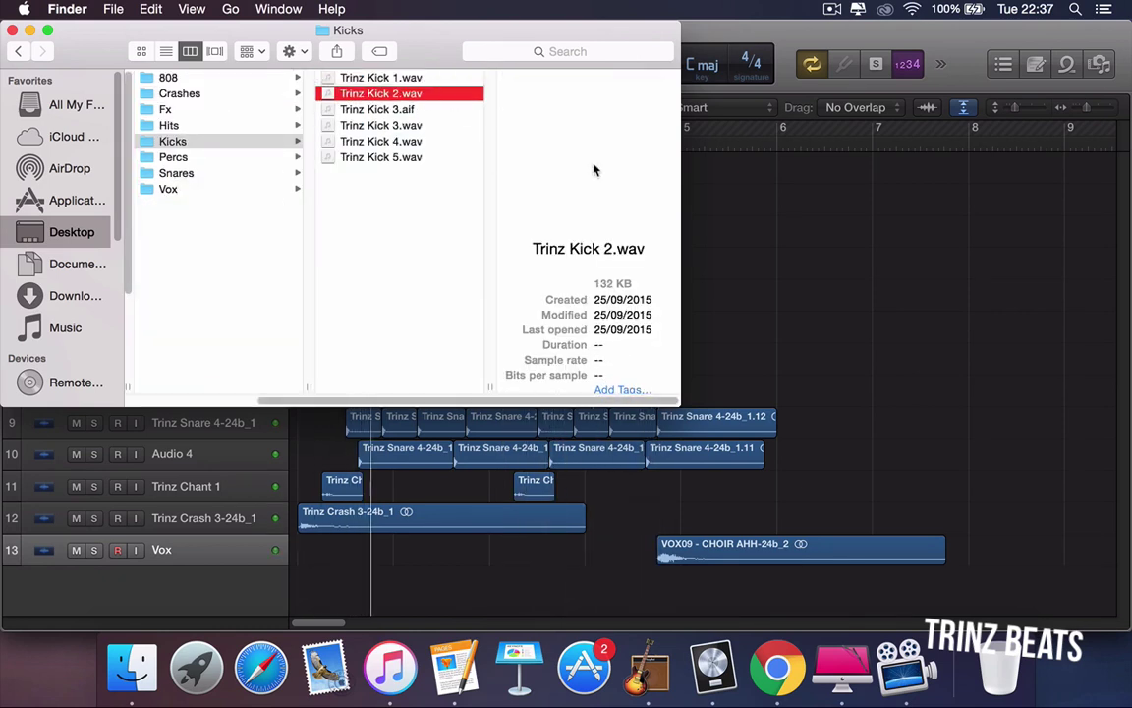
{"action": "left_click_drag", "start_coordinate": [429, 99], "coordinate": [317, 597]}
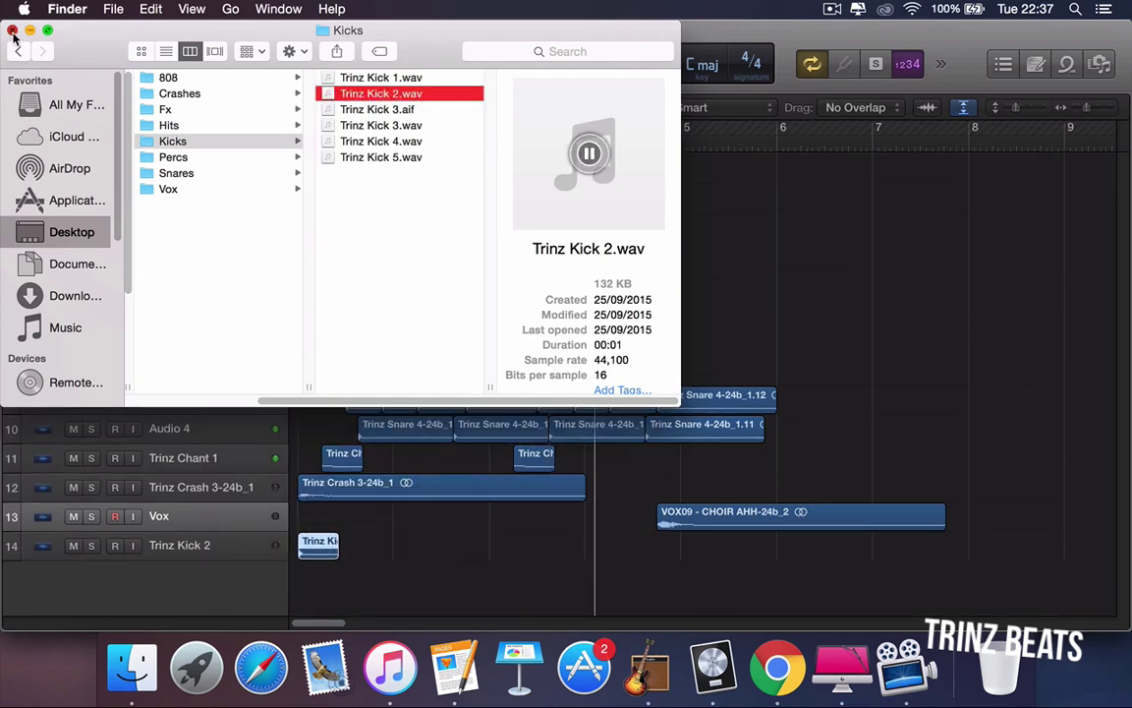
{"action": "left_click", "coordinate": [11, 31]}
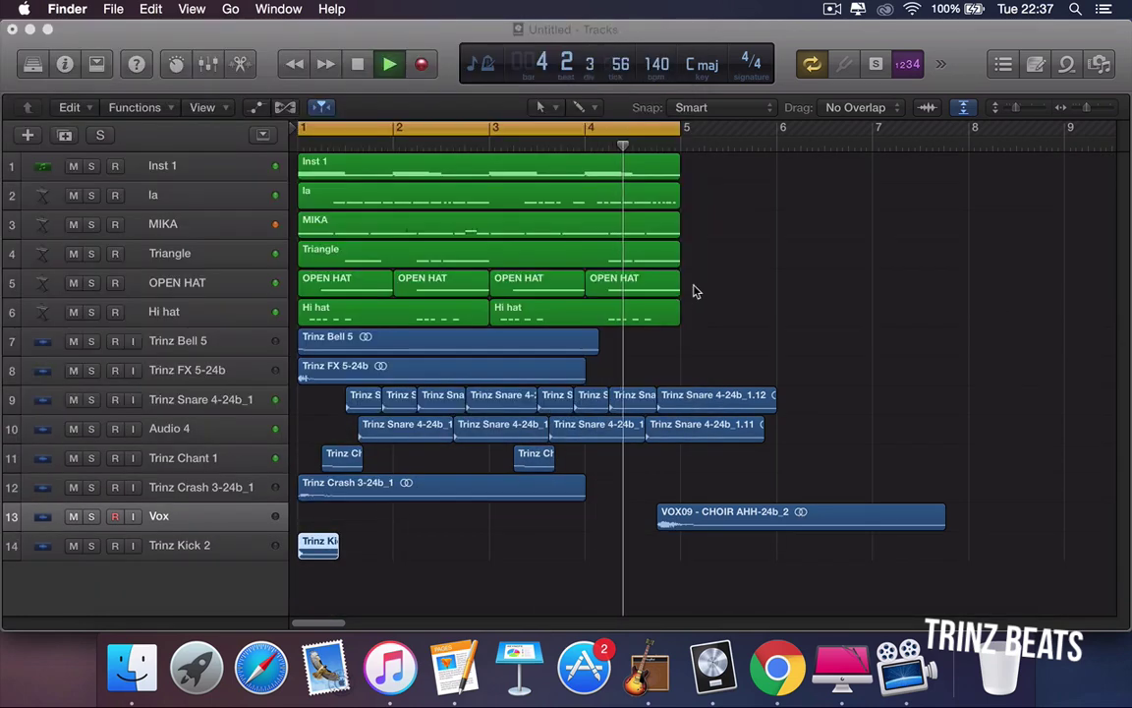
Solo the Trinz Kick 2 track, stop playback, and raise the track's volume to 6.0 dB
{"action": "left_click", "coordinate": [90, 545]}
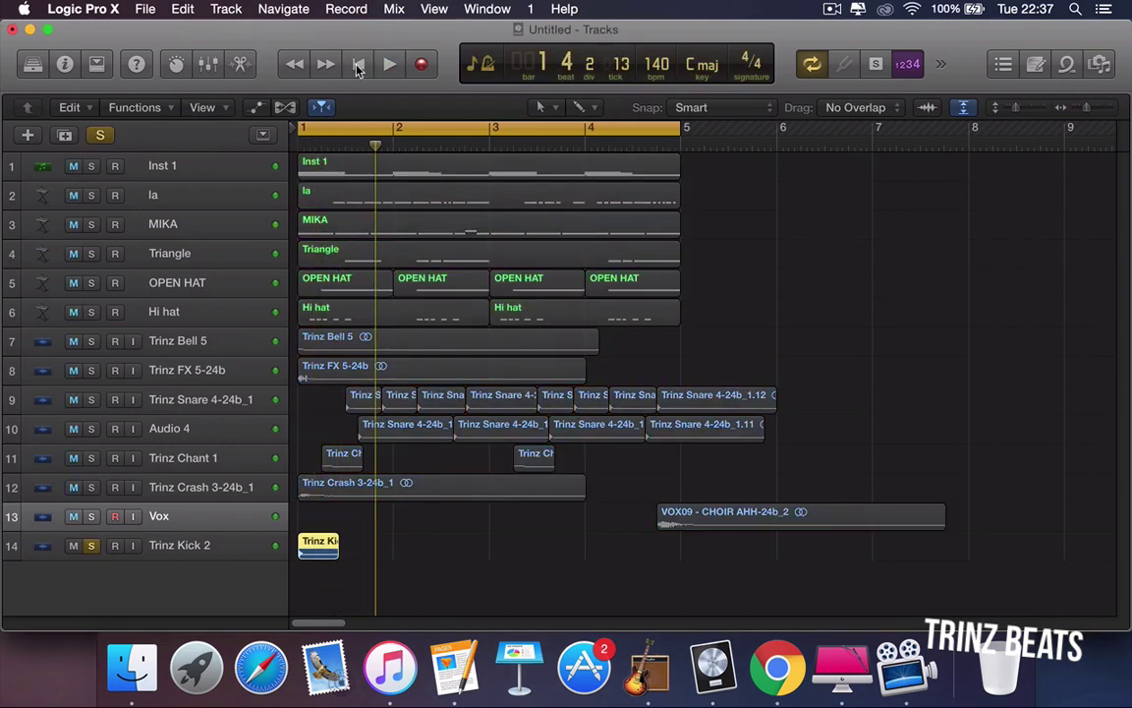
{"action": "key", "text": "space"}
{"action": "left_click_drag", "start_coordinate": [1018, 109], "coordinate": [1029, 109]}
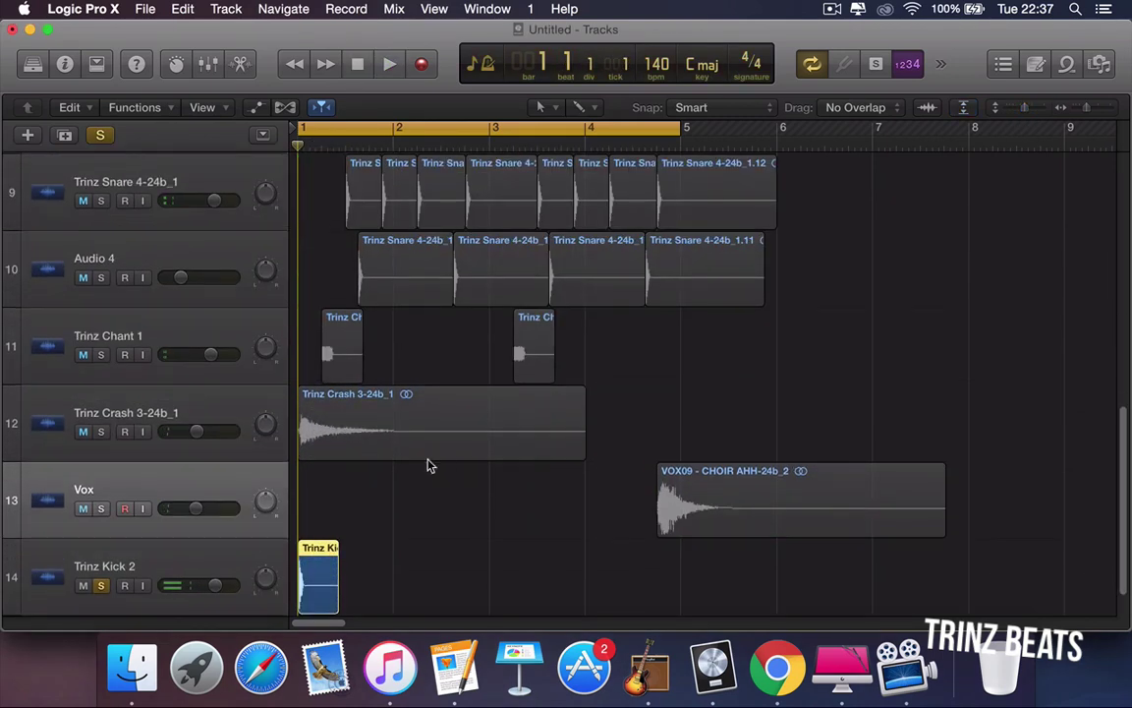
{"action": "left_click_drag", "start_coordinate": [207, 590], "coordinate": [420, 584]}
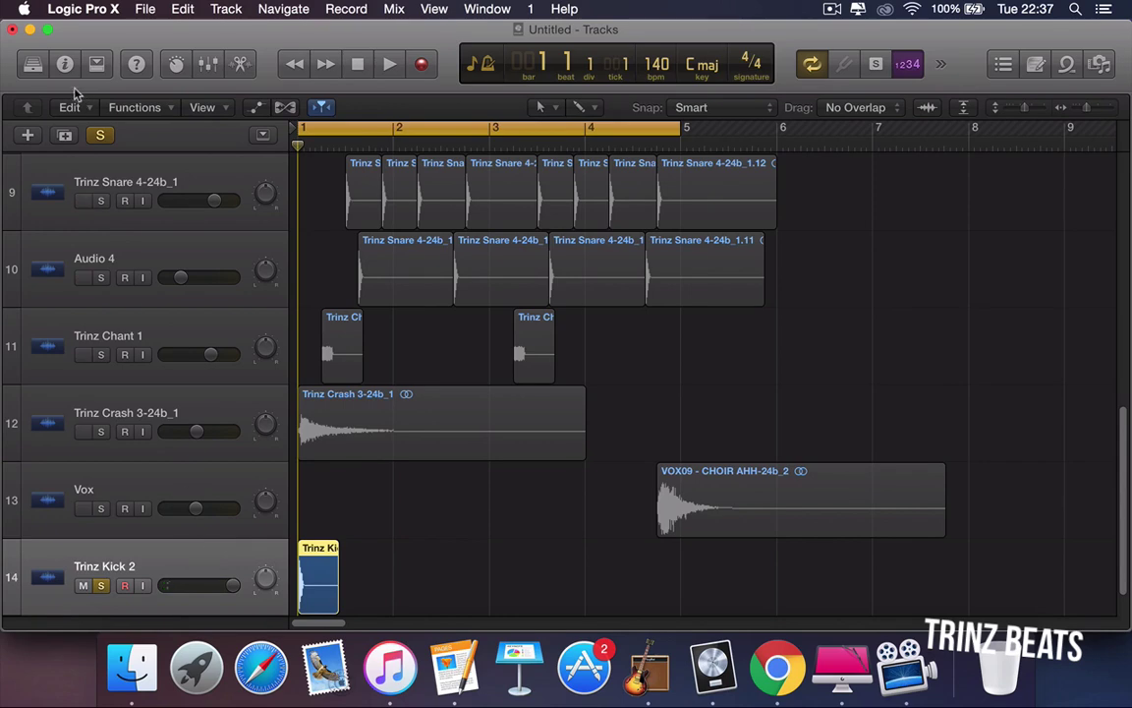
Add a Channel EQ to the Trinz Kick 2 track and load its omds preset
{"action": "key", "text": "i"}
{"action": "left_click", "coordinate": [54, 216]}
{"action": "left_click", "coordinate": [236, 98]}
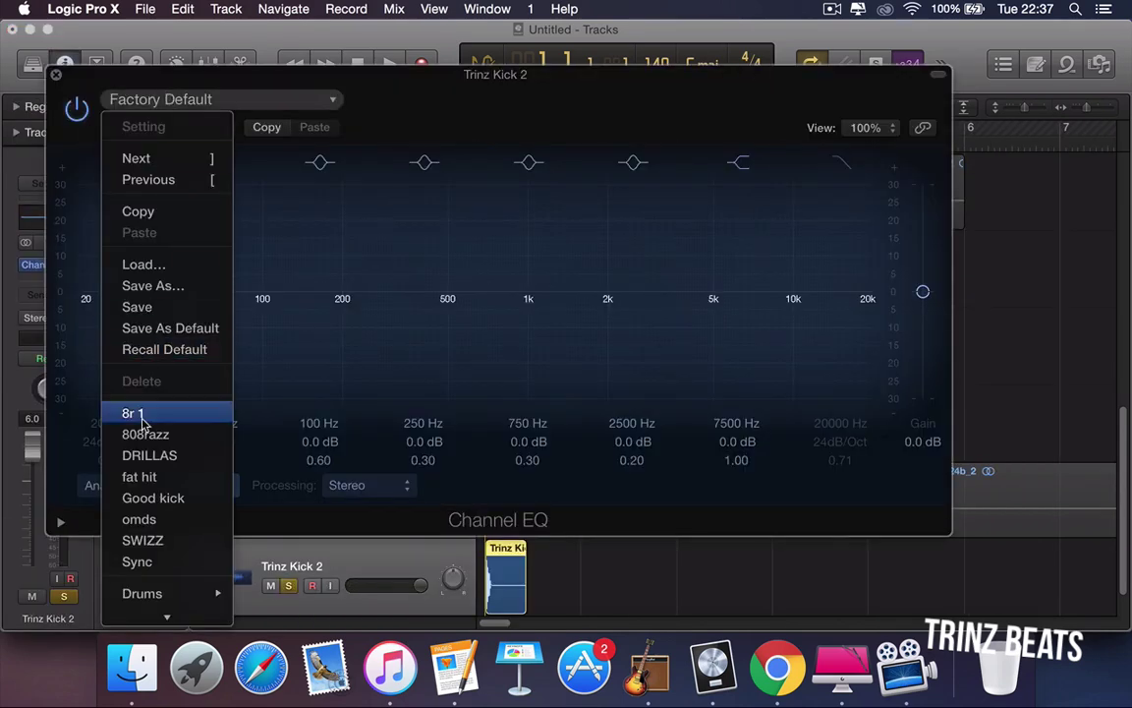
{"action": "left_click", "coordinate": [139, 520]}
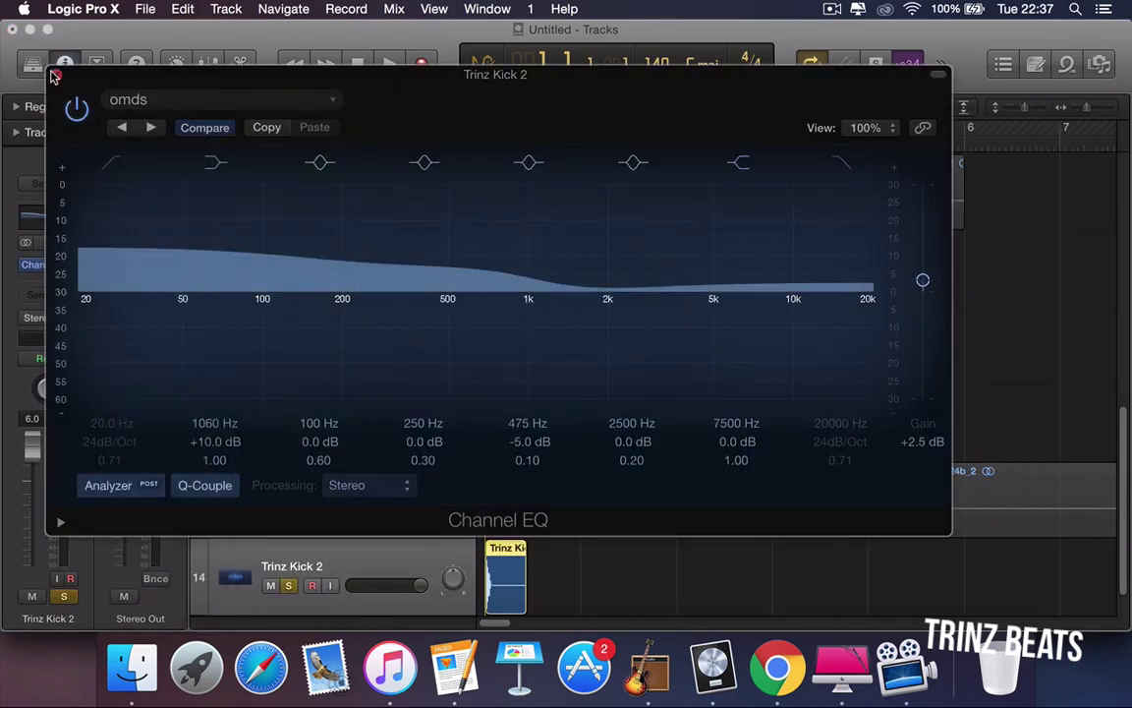
{"action": "left_click", "coordinate": [56, 75]}
Expand the project window to full screen, then clear the solo and play the arrangement with all tracks
{"action": "left_click", "coordinate": [833, 9]}
{"action": "left_click", "coordinate": [832, 8]}
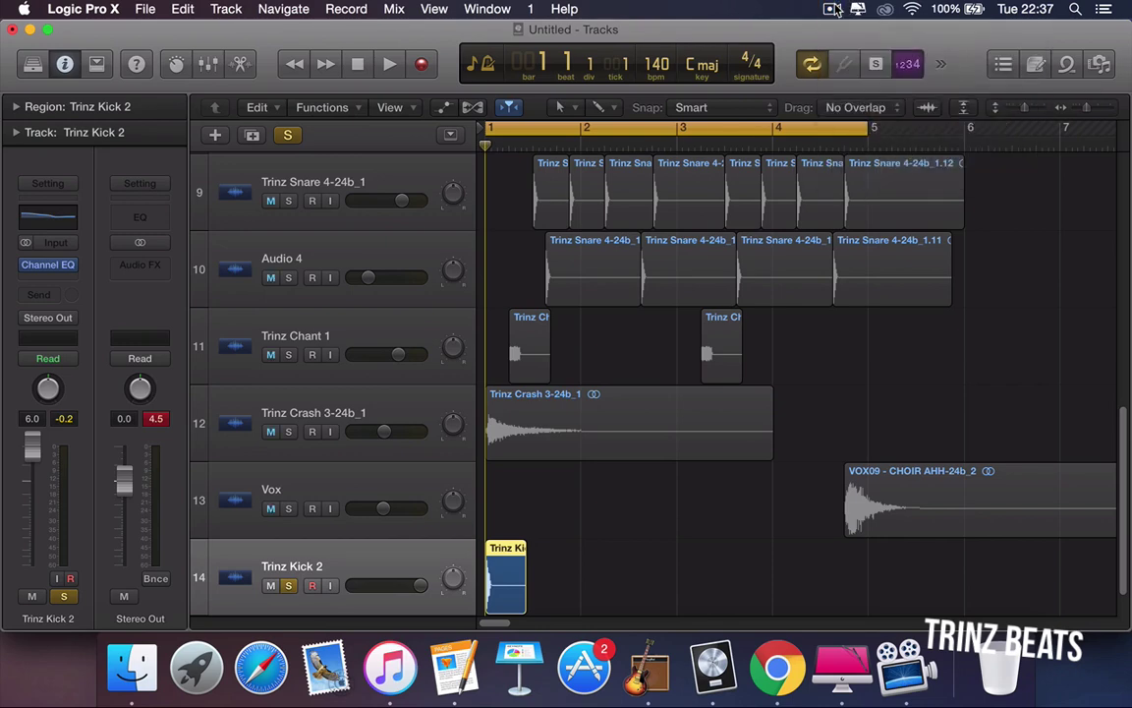
{"action": "left_click", "coordinate": [46, 31]}
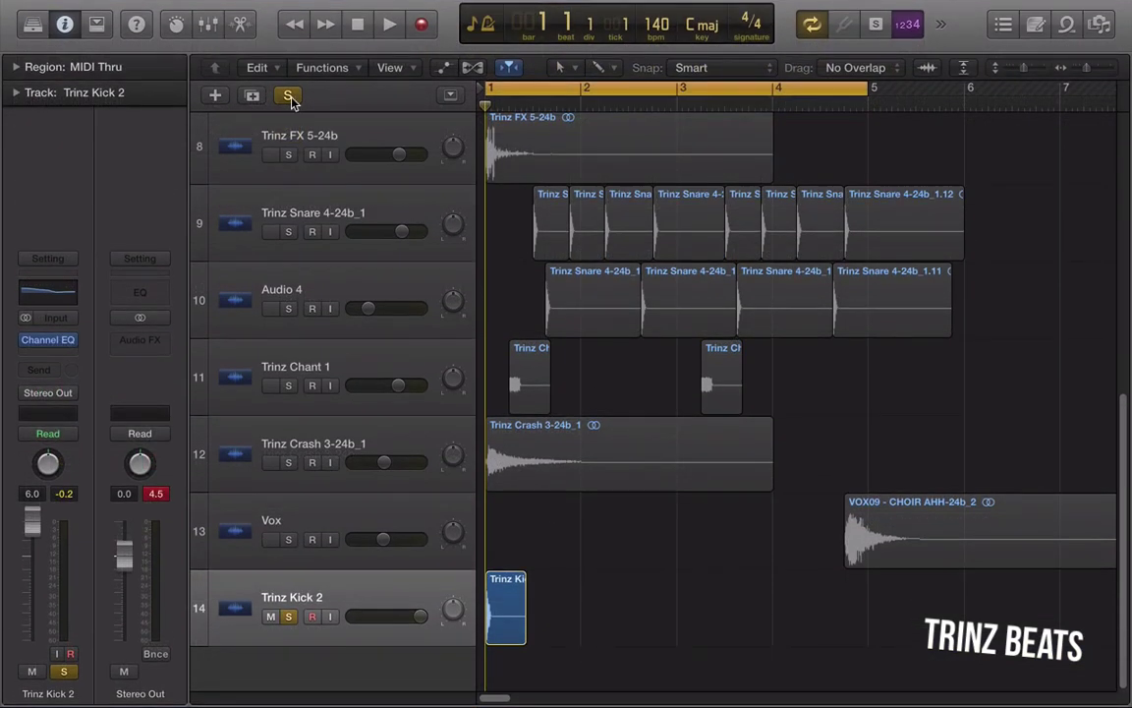
{"action": "left_click", "coordinate": [289, 95]}
{"action": "key", "text": "space"}
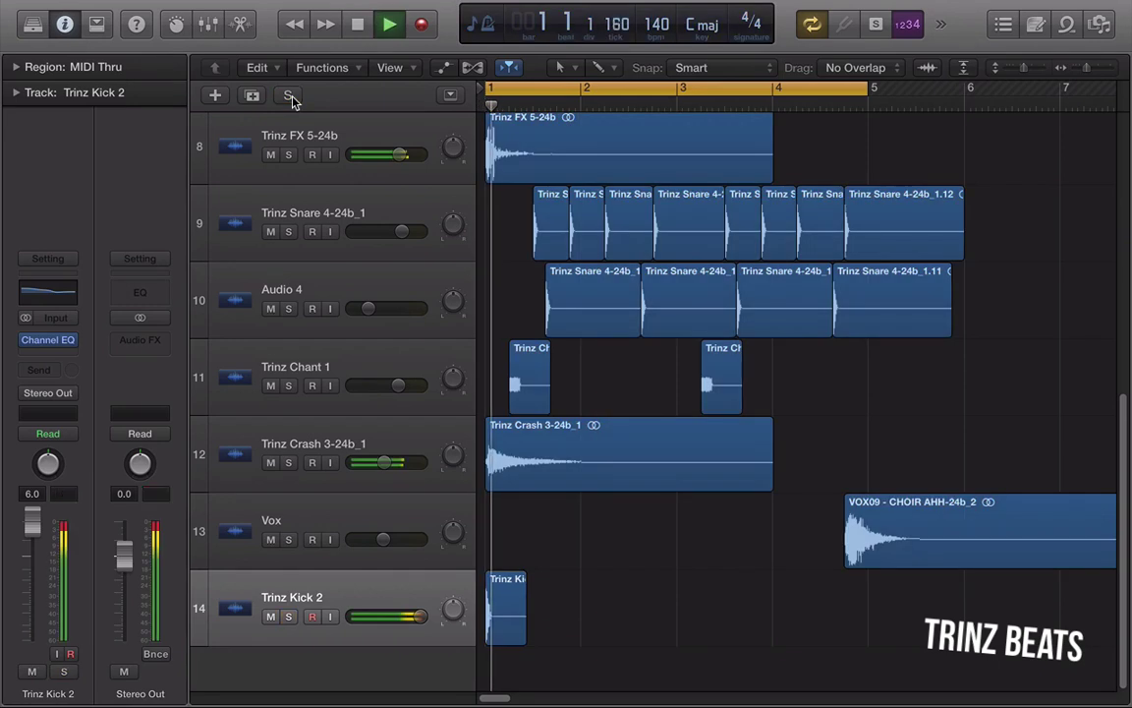
Insert a Limiter on the Stereo Out channel and close its plug-in window
{"action": "left_click", "coordinate": [146, 344]}
{"action": "mouse_move", "coordinate": [177, 388]}
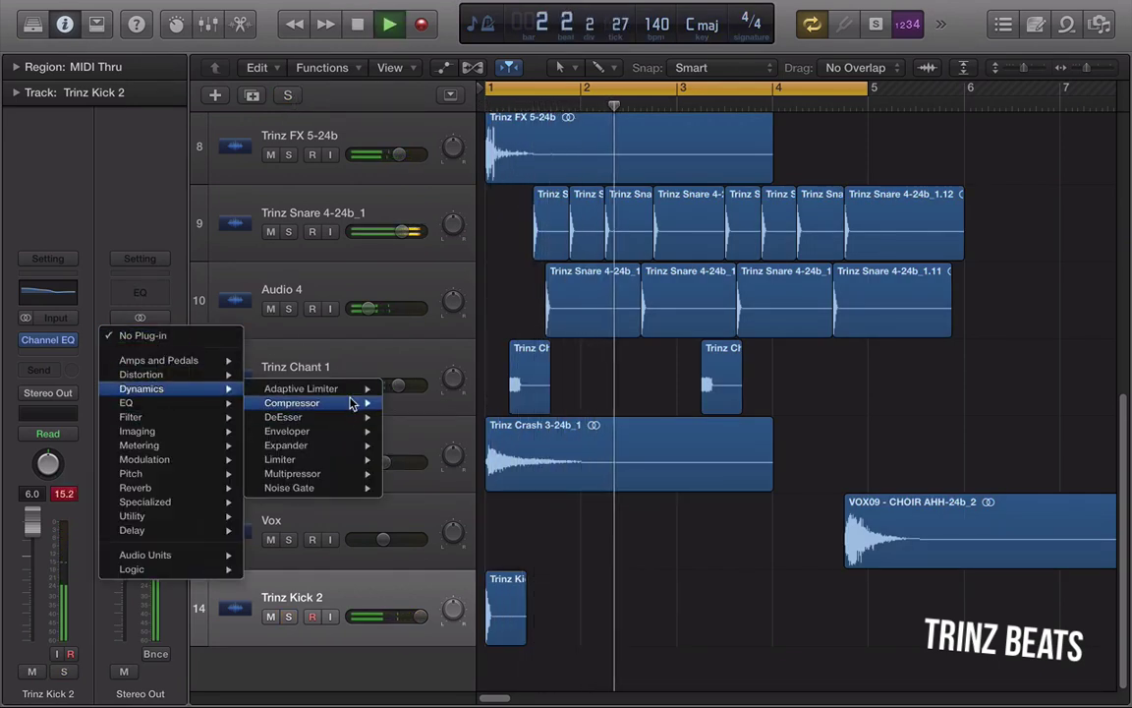
{"action": "left_click", "coordinate": [496, 470]}
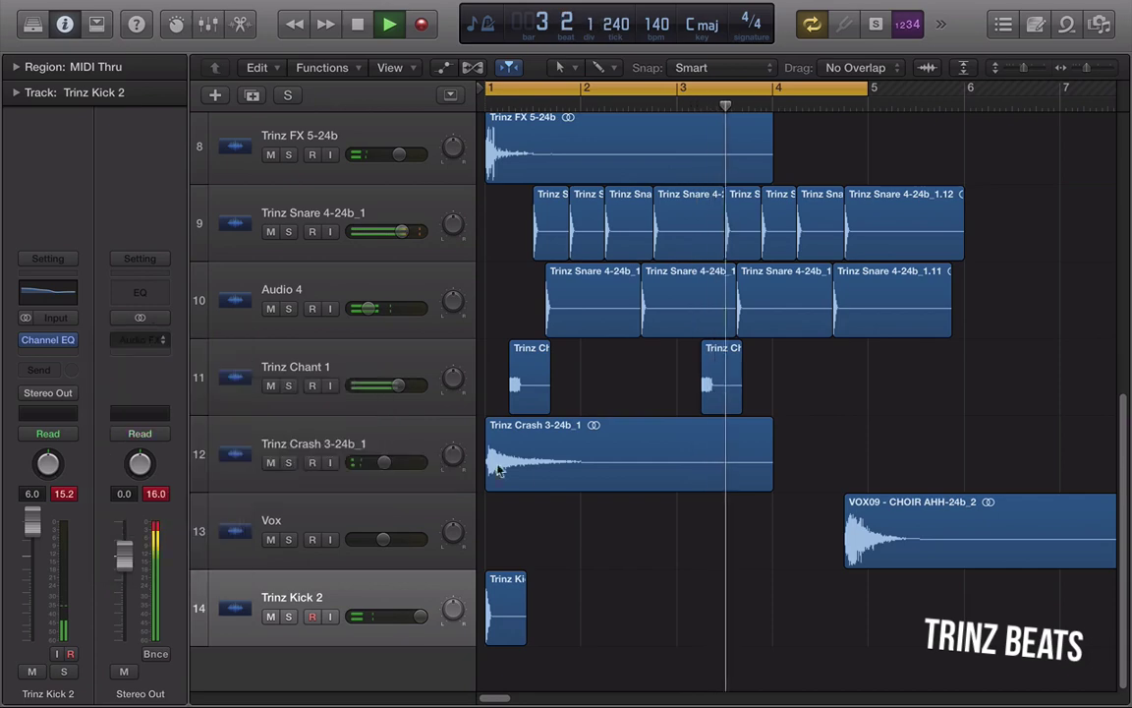
{"action": "left_click", "coordinate": [56, 53]}
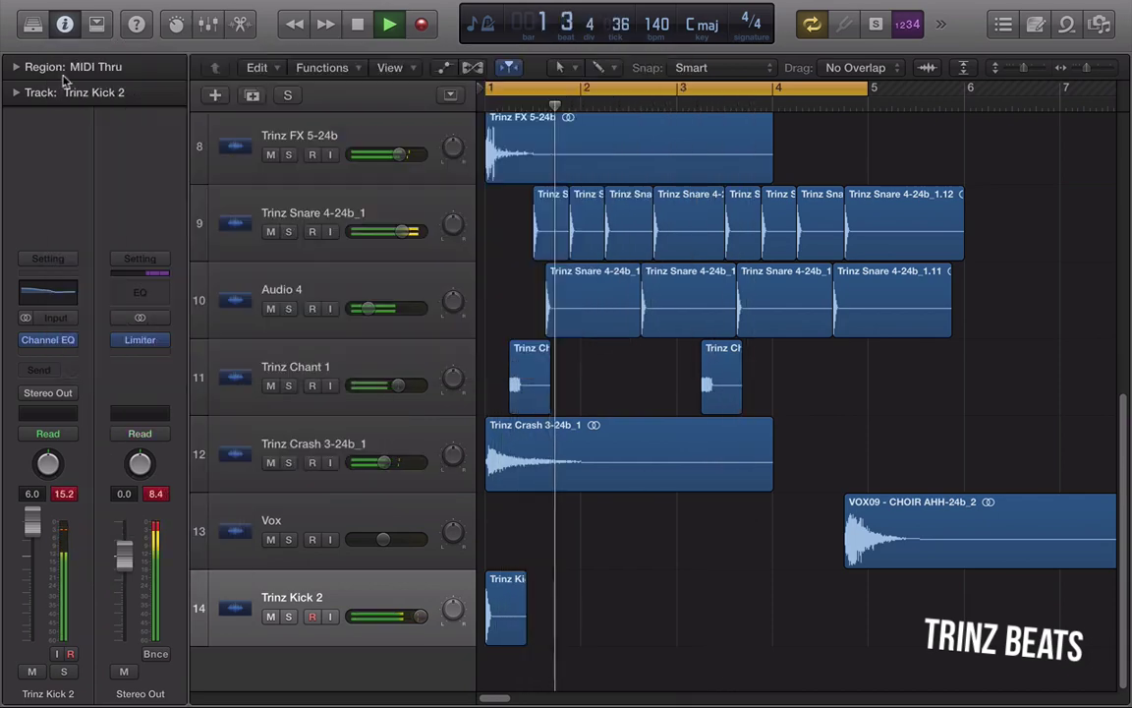
Replace the Limiter on the Stereo Out channel with an Adaptive Limiter and set its gain to 0.0 dB
{"action": "left_click", "coordinate": [148, 341]}
{"action": "mouse_move", "coordinate": [186, 419]}
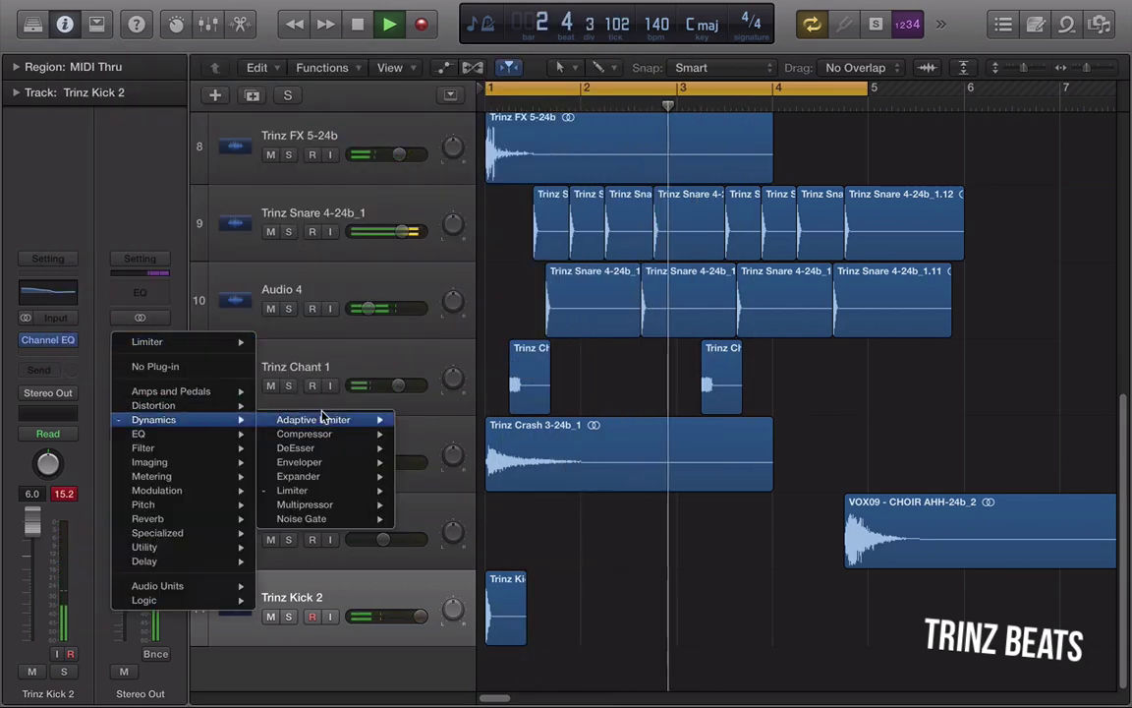
{"action": "mouse_move", "coordinate": [358, 419]}
{"action": "left_click", "coordinate": [418, 421]}
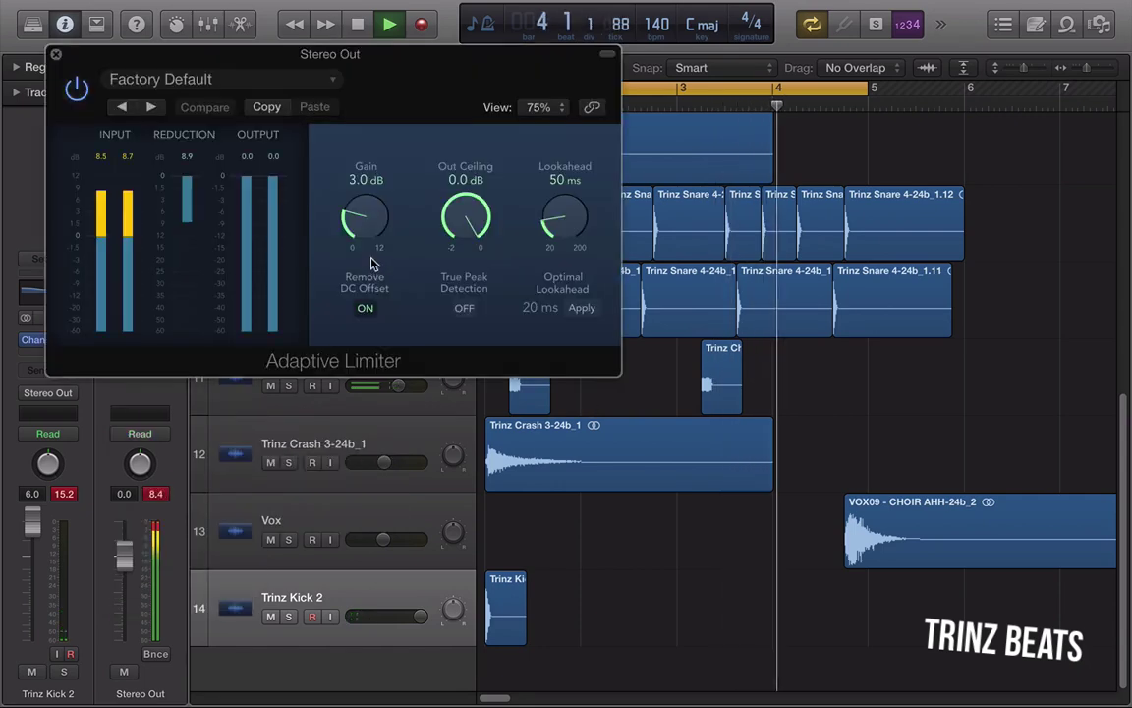
{"action": "left_click_drag", "start_coordinate": [371, 263], "coordinate": [367, 670]}
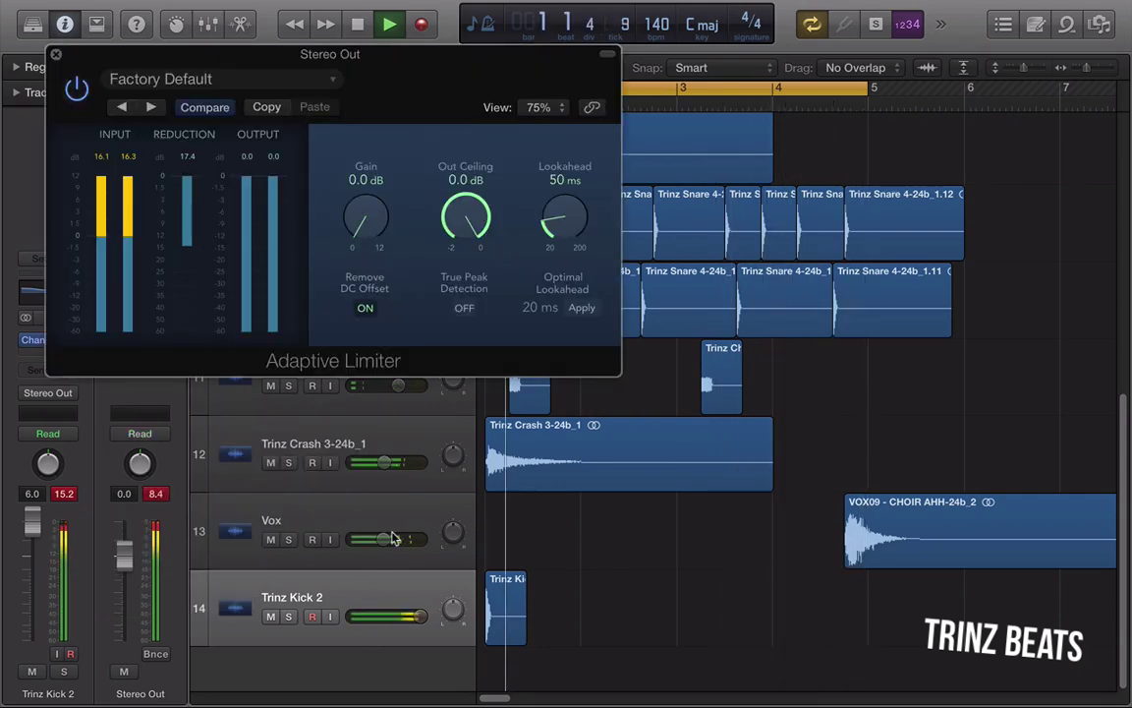
{"action": "left_click", "coordinate": [56, 55]}
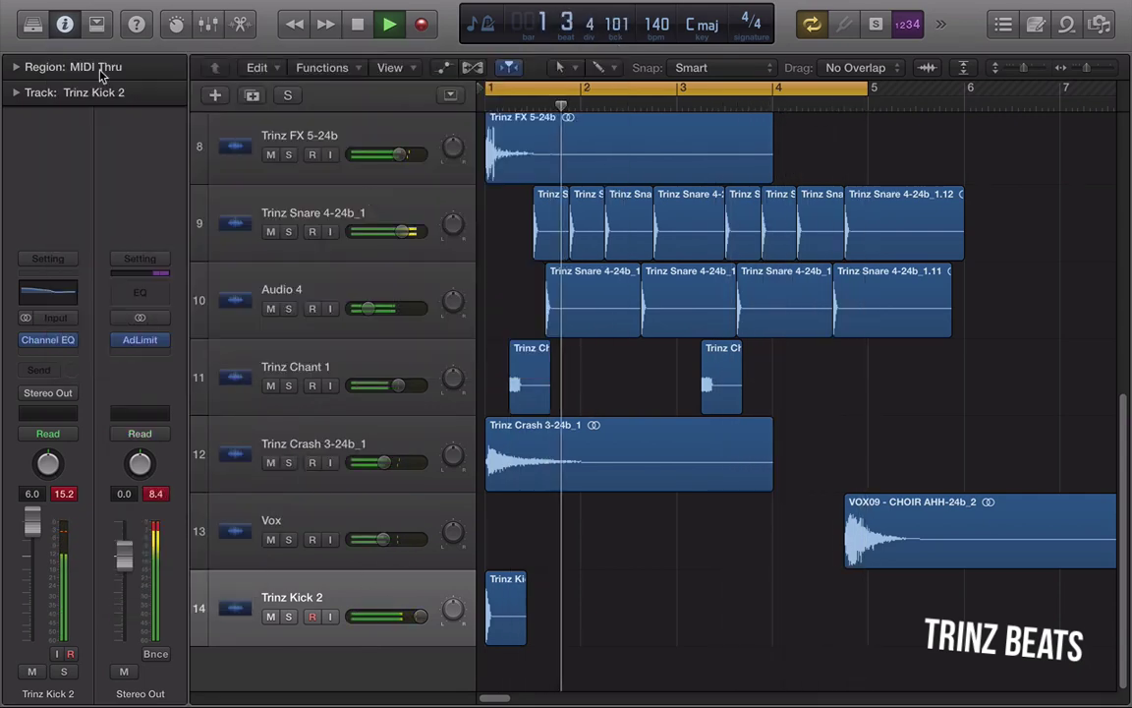
Enlarge the track height and lower the MIKA track's volume to +2.3 dB during playback
{"action": "left_click", "coordinate": [964, 70]}
{"action": "left_click_drag", "start_coordinate": [1015, 68], "coordinate": [1023, 71]}
{"action": "scroll", "coordinate": [517, 321], "scroll_direction": "up", "scroll_amount": 10}
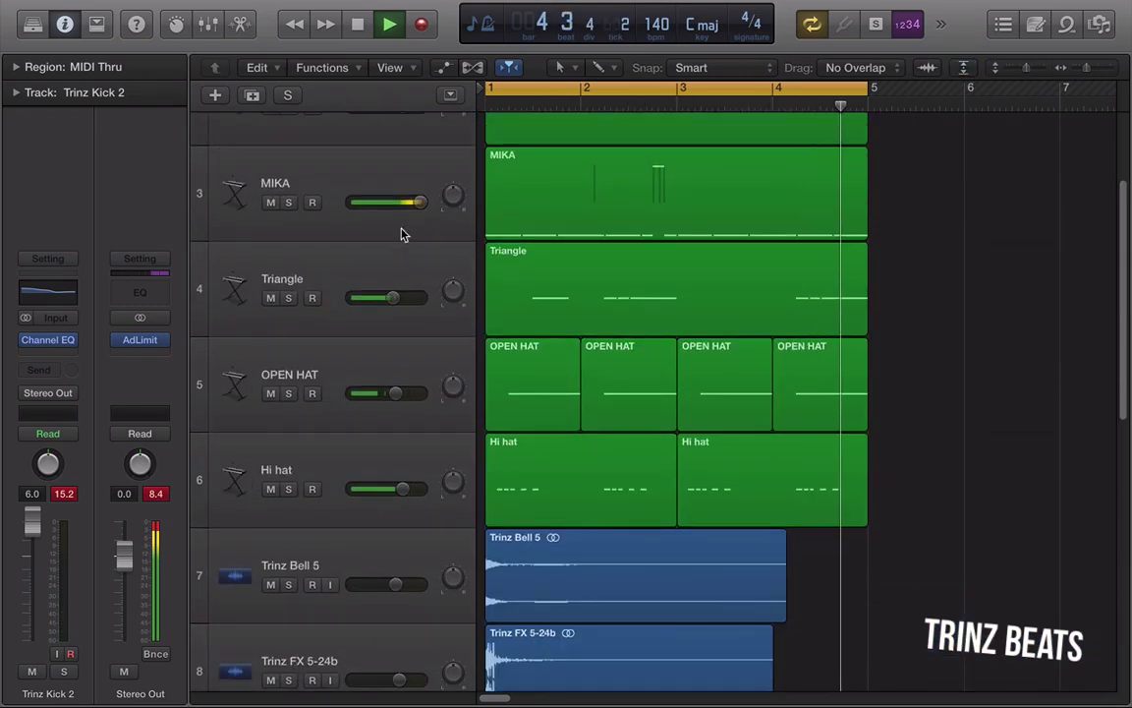
{"action": "mouse_move", "coordinate": [420, 204]}
{"action": "left_mouse_down"}
{"action": "mouse_move", "coordinate": [405, 205]}
{"action": "mouse_move", "coordinate": [415, 207]}
{"action": "left_mouse_up"}
{"action": "left_click", "coordinate": [352, 169]}
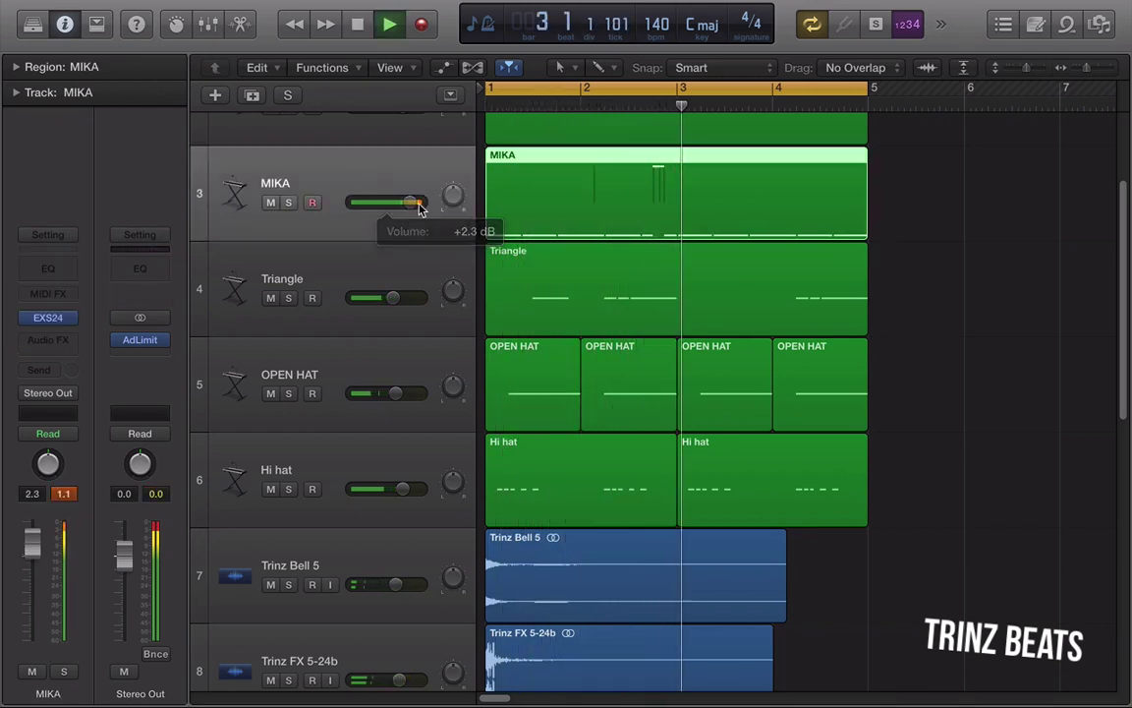
Mute the Trinz Crash 3-24b_1, Trinz FX 5-24b, Trinz Bell 5 and Triangle tracks
{"action": "left_click", "coordinate": [963, 67]}
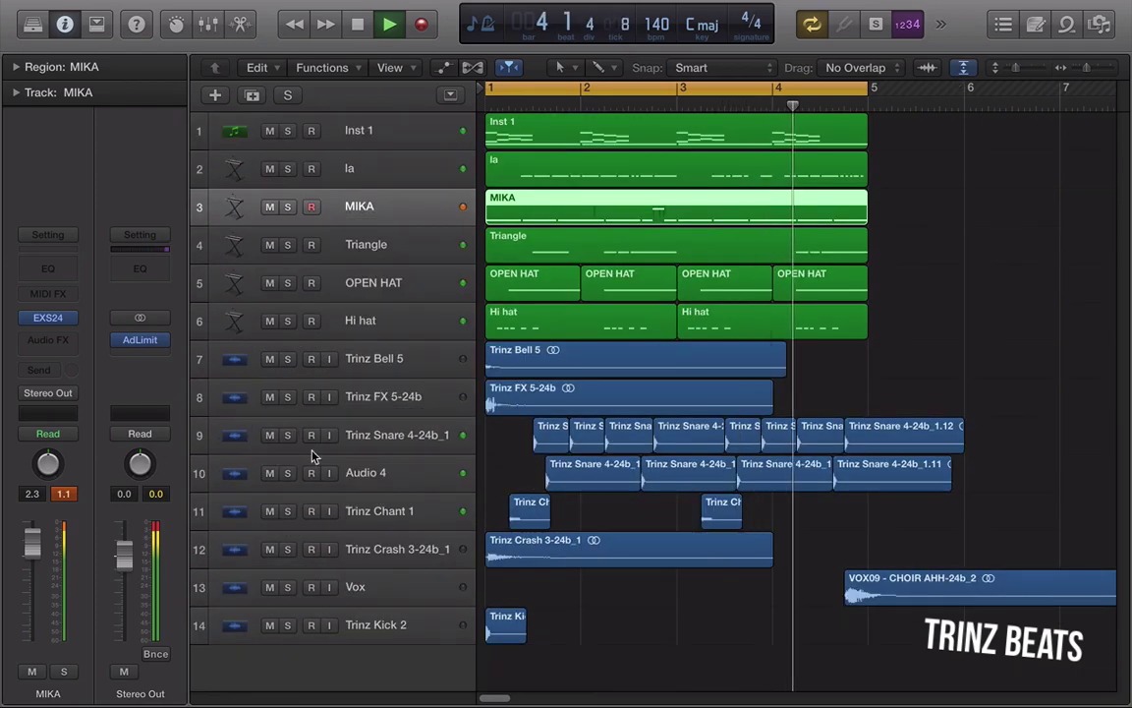
{"action": "left_click", "coordinate": [270, 549]}
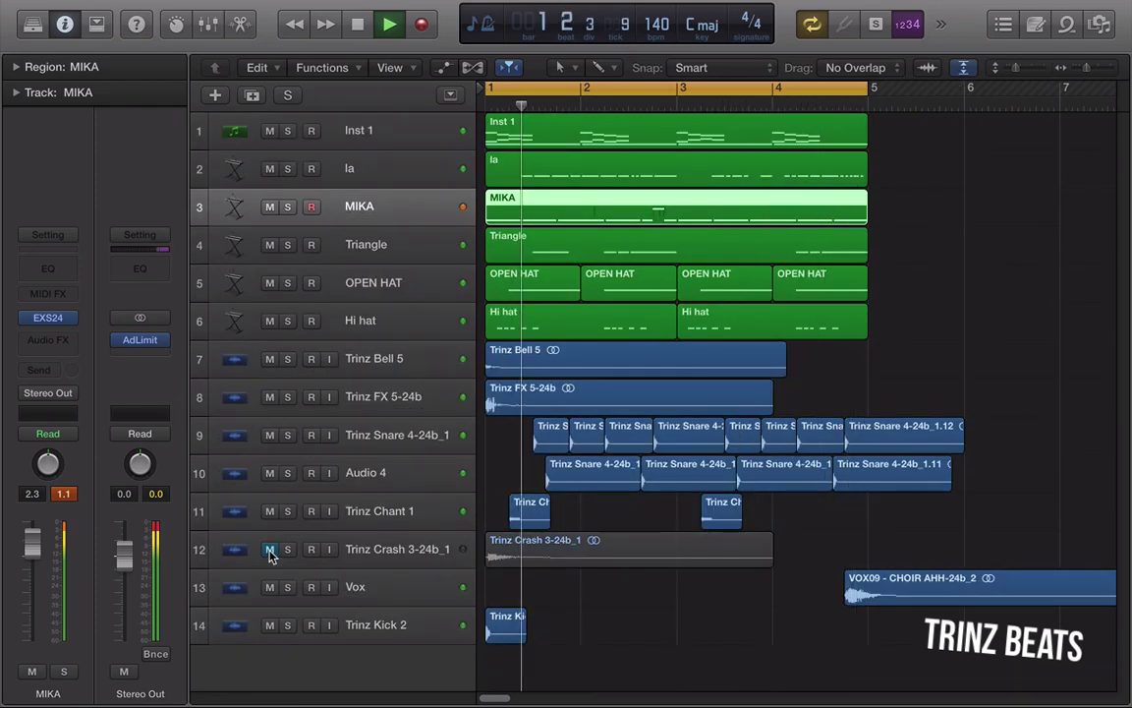
{"action": "left_click", "coordinate": [269, 397]}
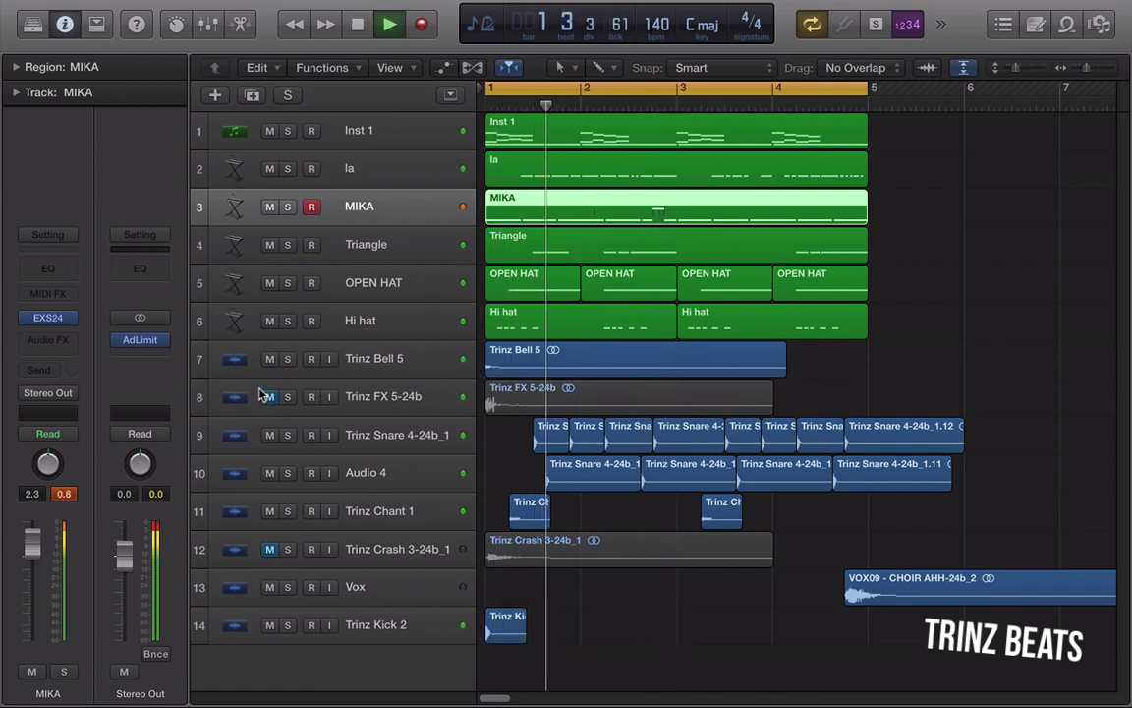
{"action": "left_click", "coordinate": [269, 360]}
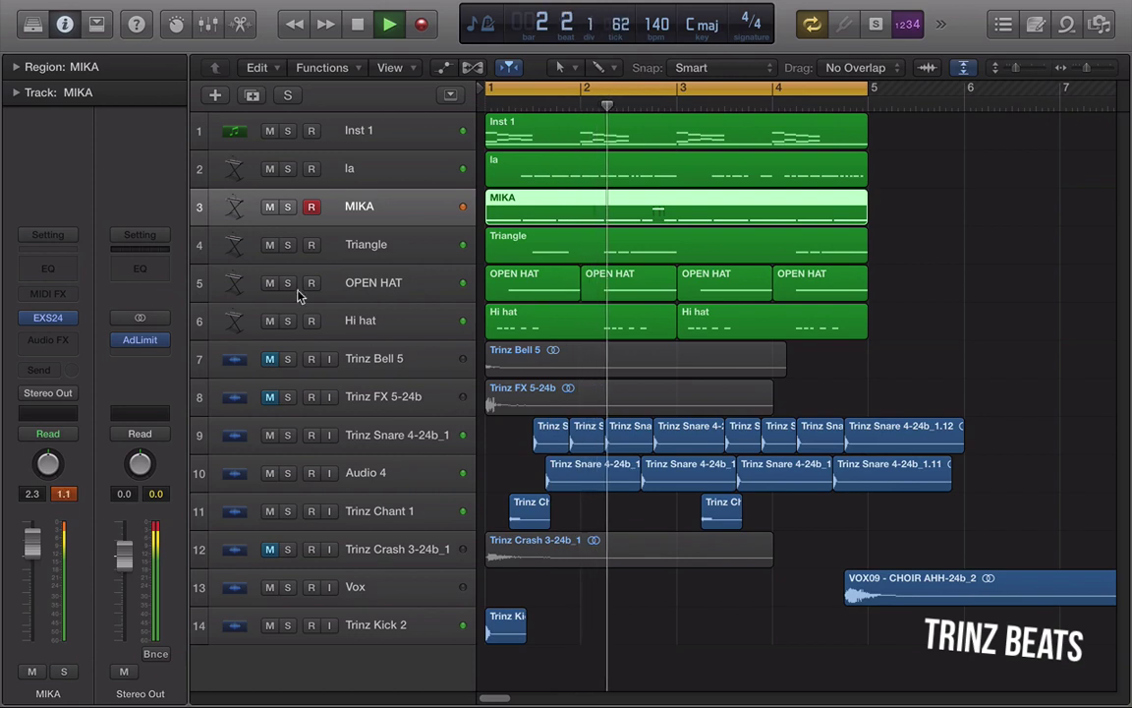
{"action": "left_click", "coordinate": [271, 245]}
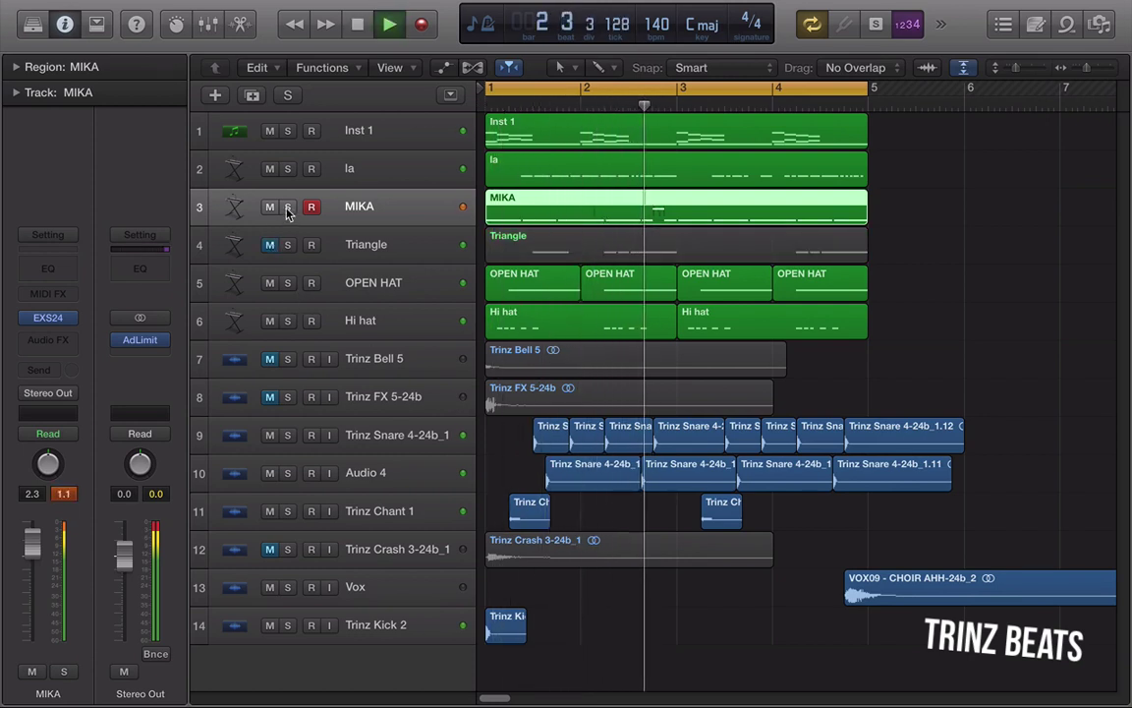
Solo the MIKA and Trinz Kick 2 tracks together and lower the MIKA track's volume further to balance them
{"action": "left_click", "coordinate": [288, 211]}
{"action": "left_click", "coordinate": [287, 625]}
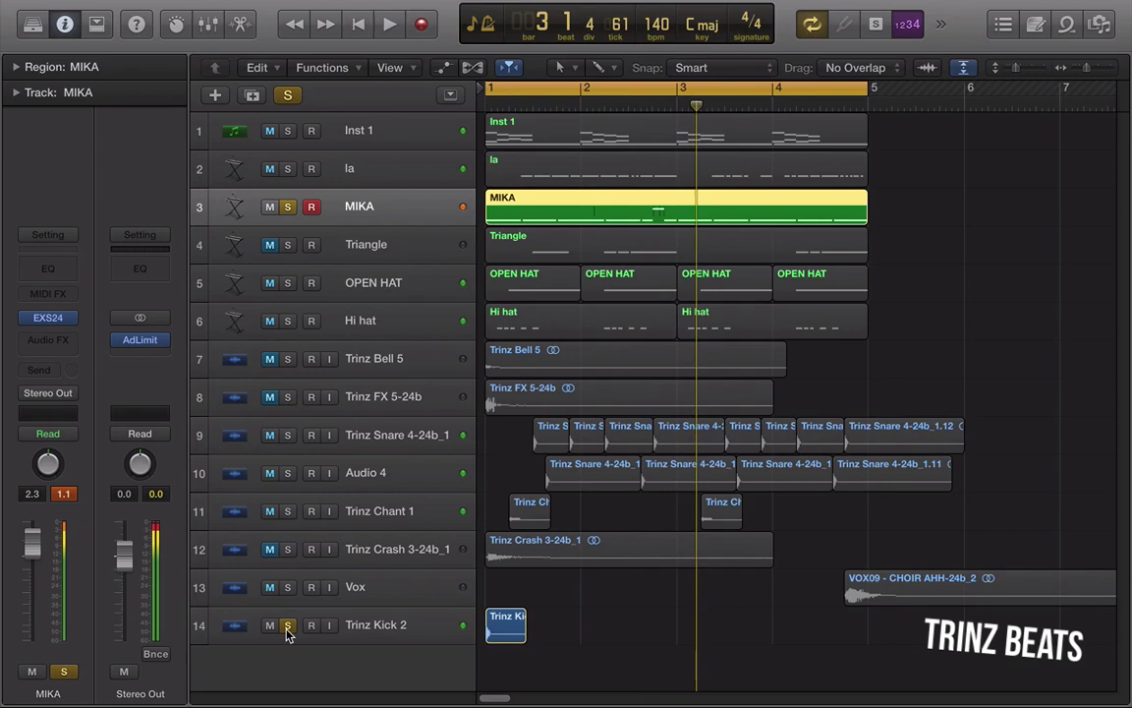
{"action": "left_click", "coordinate": [379, 634]}
{"action": "left_click_drag", "start_coordinate": [1018, 69], "coordinate": [1024, 69]}
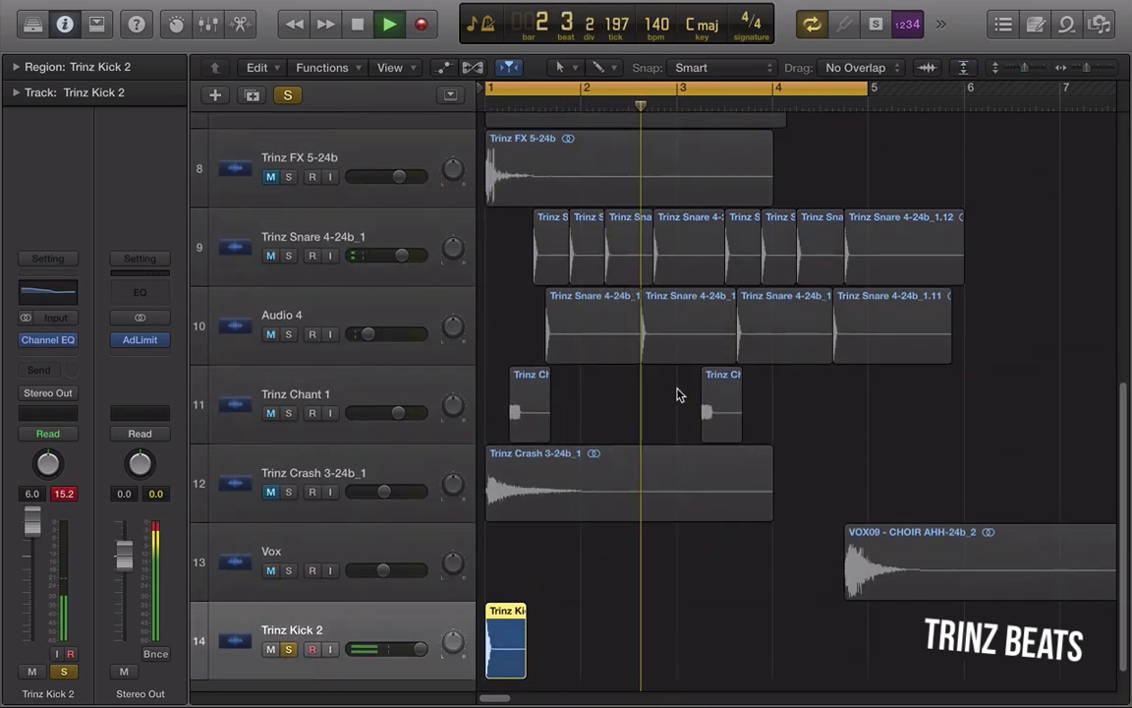
{"action": "scroll", "coordinate": [631, 417], "scroll_direction": "up", "scroll_amount": 5}
{"action": "scroll", "coordinate": [412, 236], "scroll_direction": "up", "scroll_amount": 3}
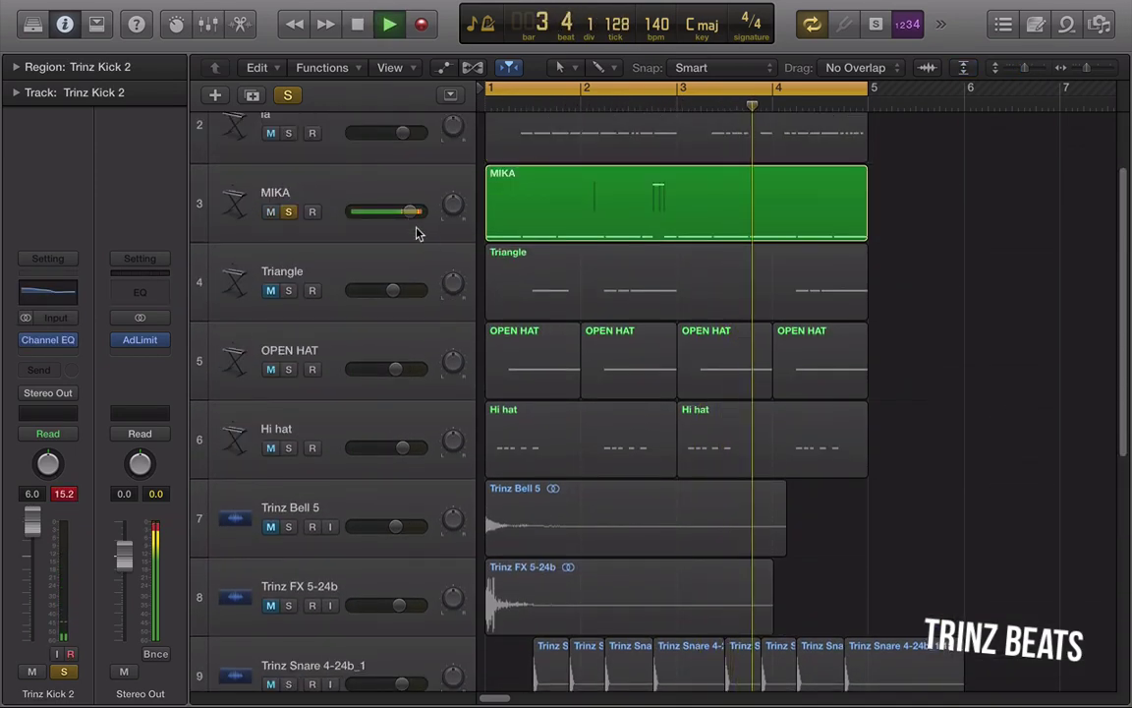
{"action": "left_click_drag", "start_coordinate": [410, 218], "coordinate": [400, 212]}
Insert a Limiter after the Channel EQ on the Trinz Kick 2 track and keep its Factory Default settings
{"action": "left_click", "coordinate": [47, 351]}
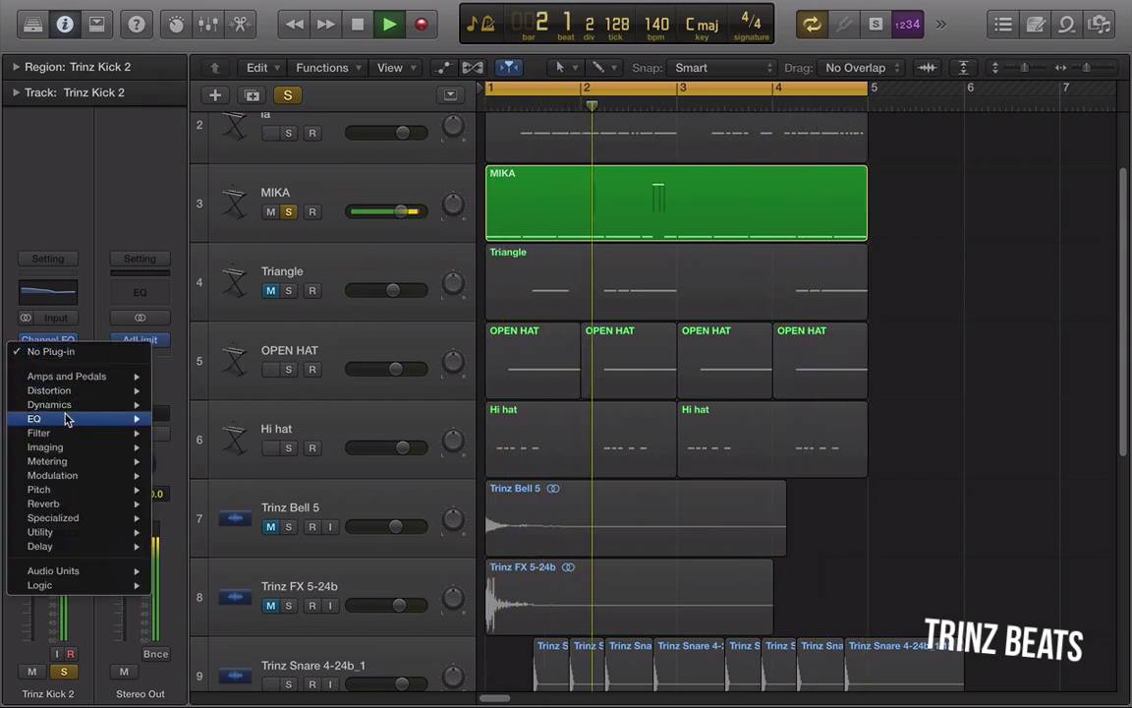
{"action": "mouse_move", "coordinate": [59, 404]}
{"action": "mouse_move", "coordinate": [233, 477]}
{"action": "left_click", "coordinate": [328, 478]}
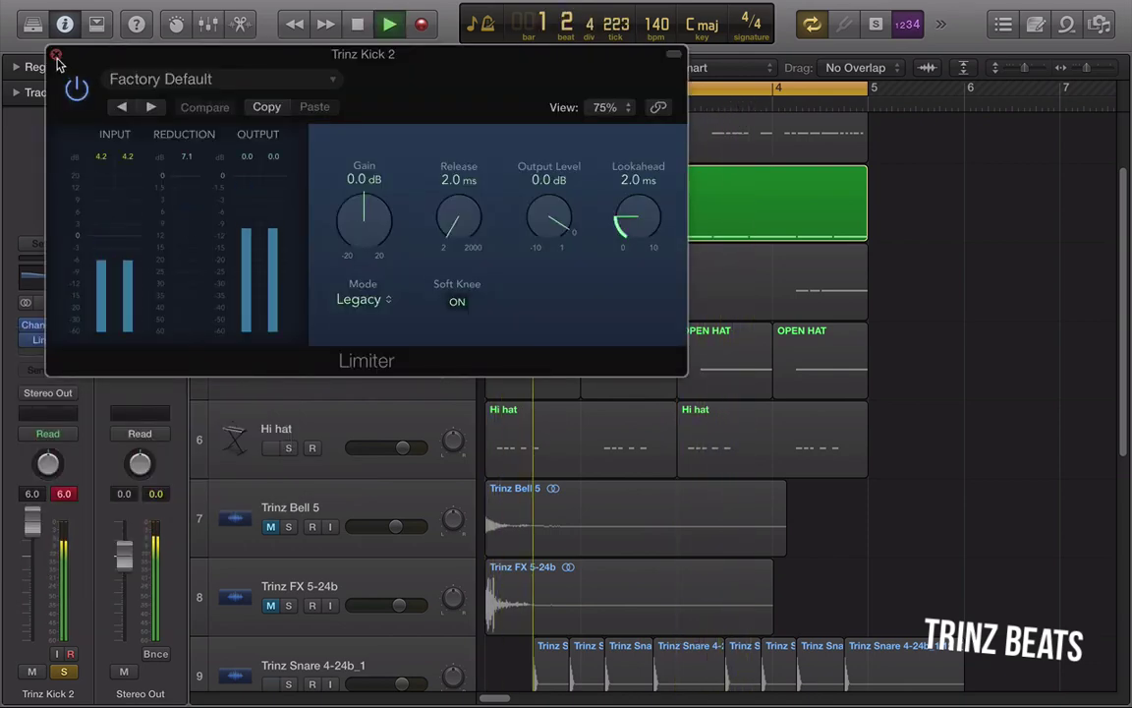
{"action": "left_click", "coordinate": [56, 56]}
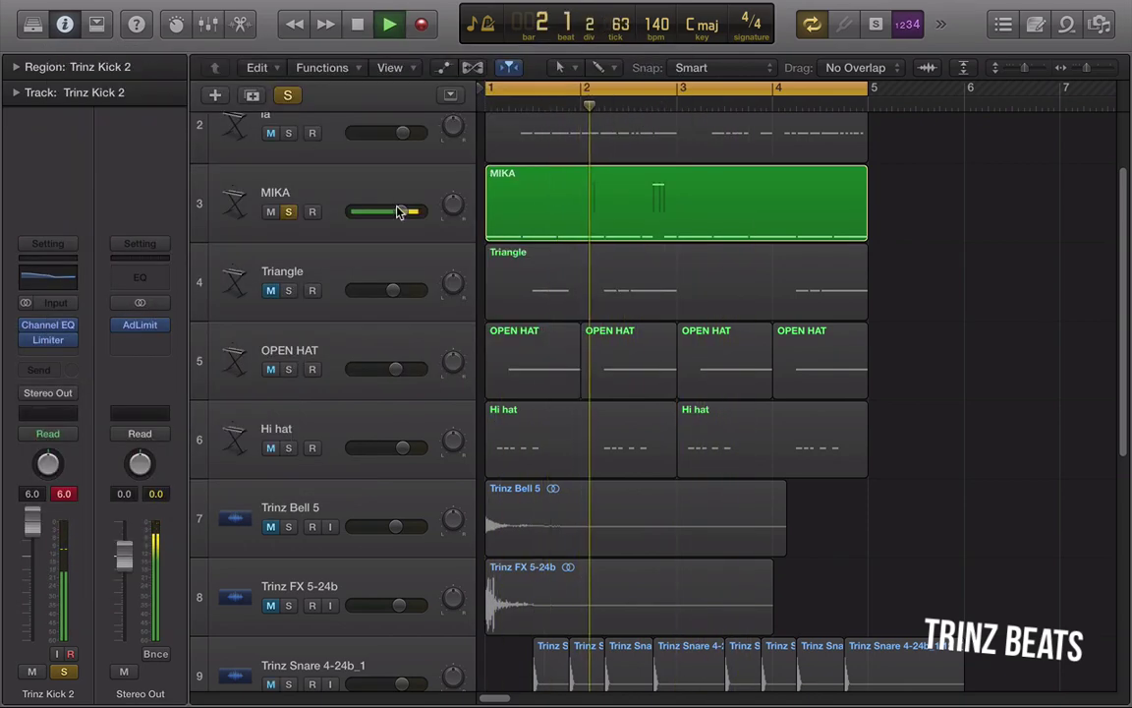
Clear the solos, set the Trinz Kick 2 Channel EQ's master gain to +1.5 dB and bypass the track's Limiter
{"action": "left_click", "coordinate": [287, 96]}
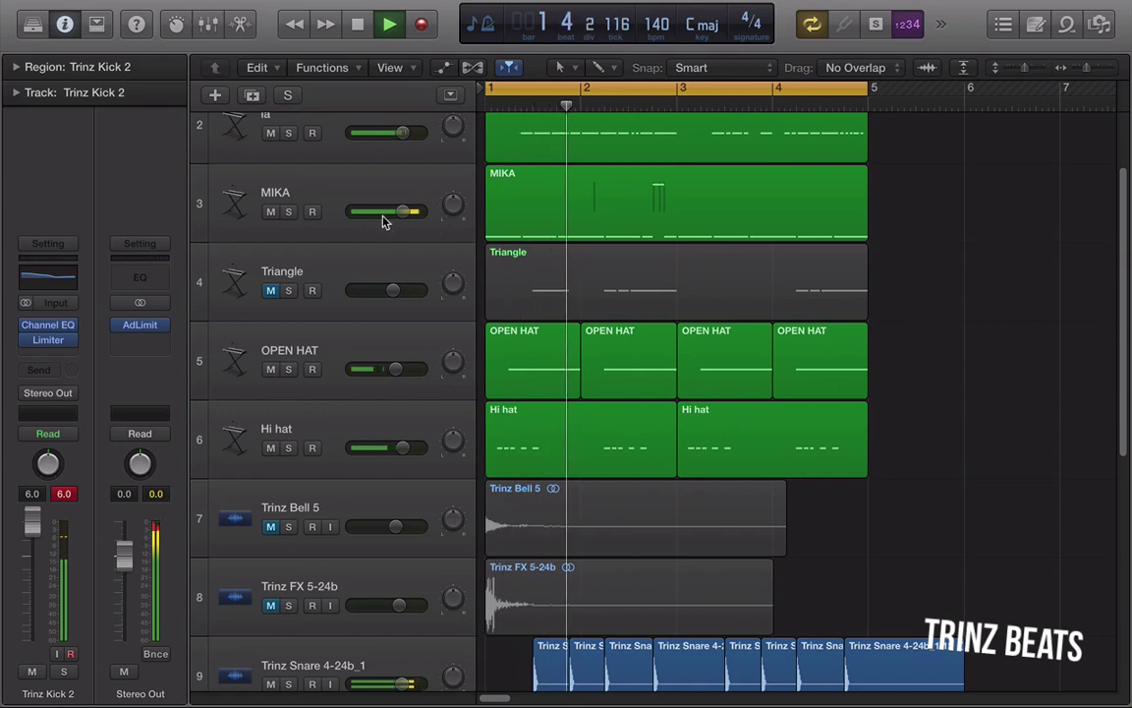
{"action": "scroll", "coordinate": [481, 362], "scroll_direction": "down", "scroll_amount": 10}
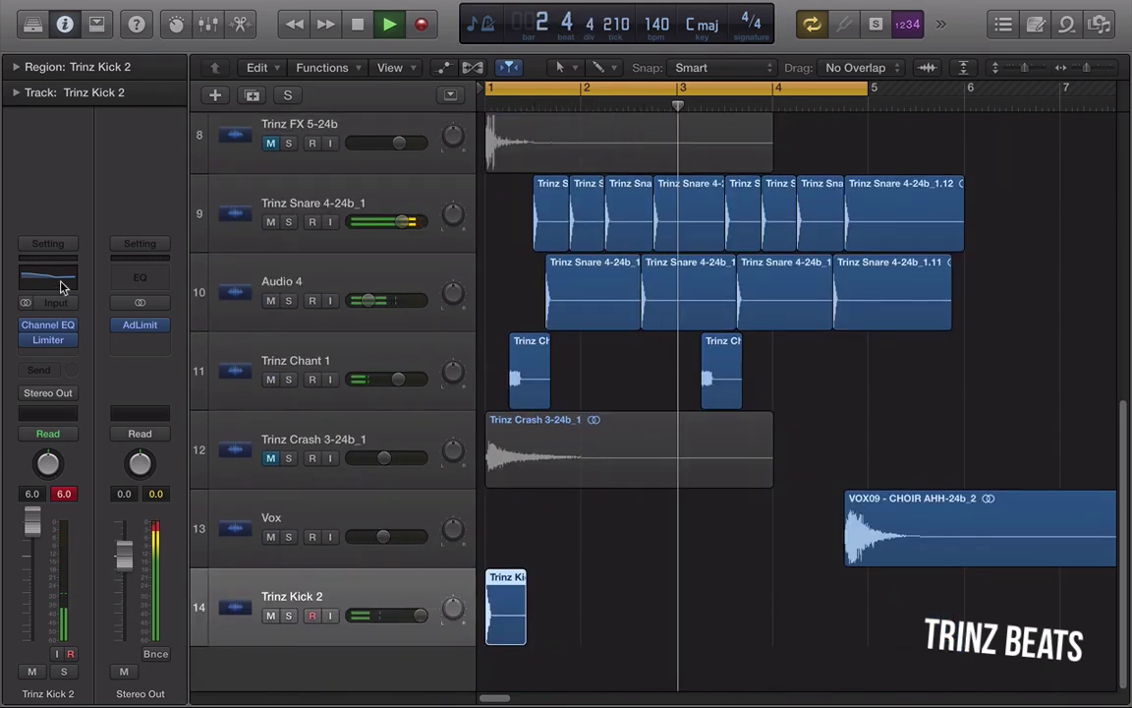
{"action": "left_click", "coordinate": [61, 285]}
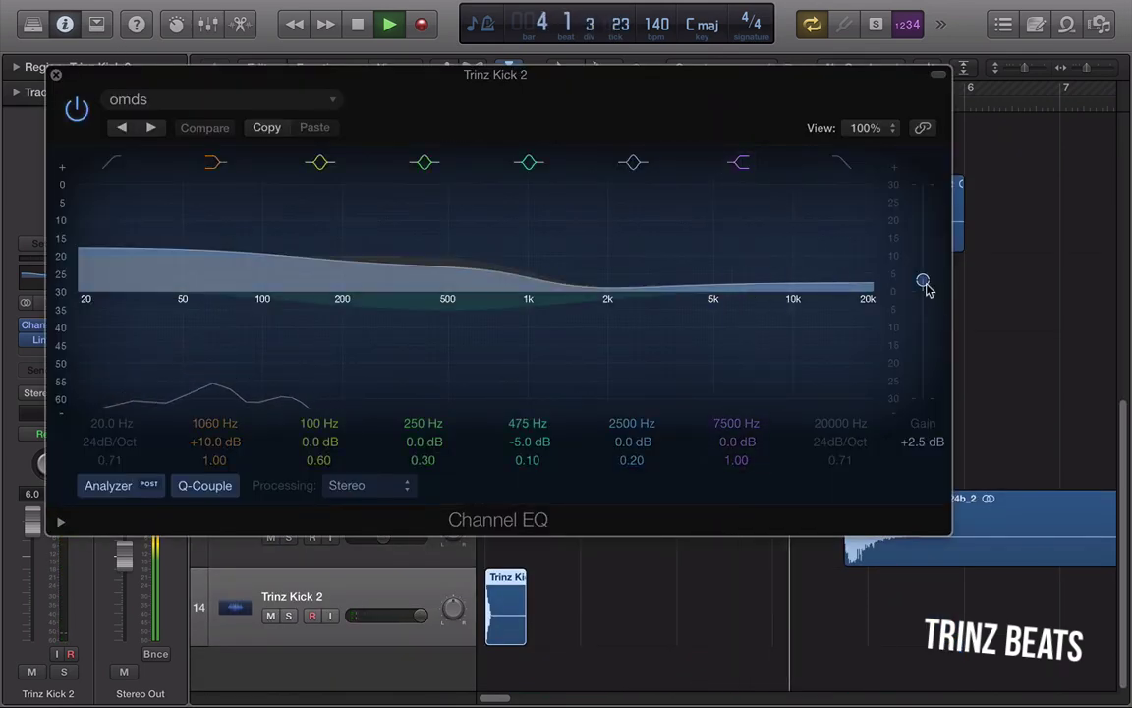
{"action": "mouse_move", "coordinate": [925, 284]}
{"action": "left_mouse_down"}
{"action": "mouse_move", "coordinate": [925, 271]}
{"action": "mouse_move", "coordinate": [925, 286]}
{"action": "left_mouse_up"}
{"action": "left_click", "coordinate": [217, 100]}
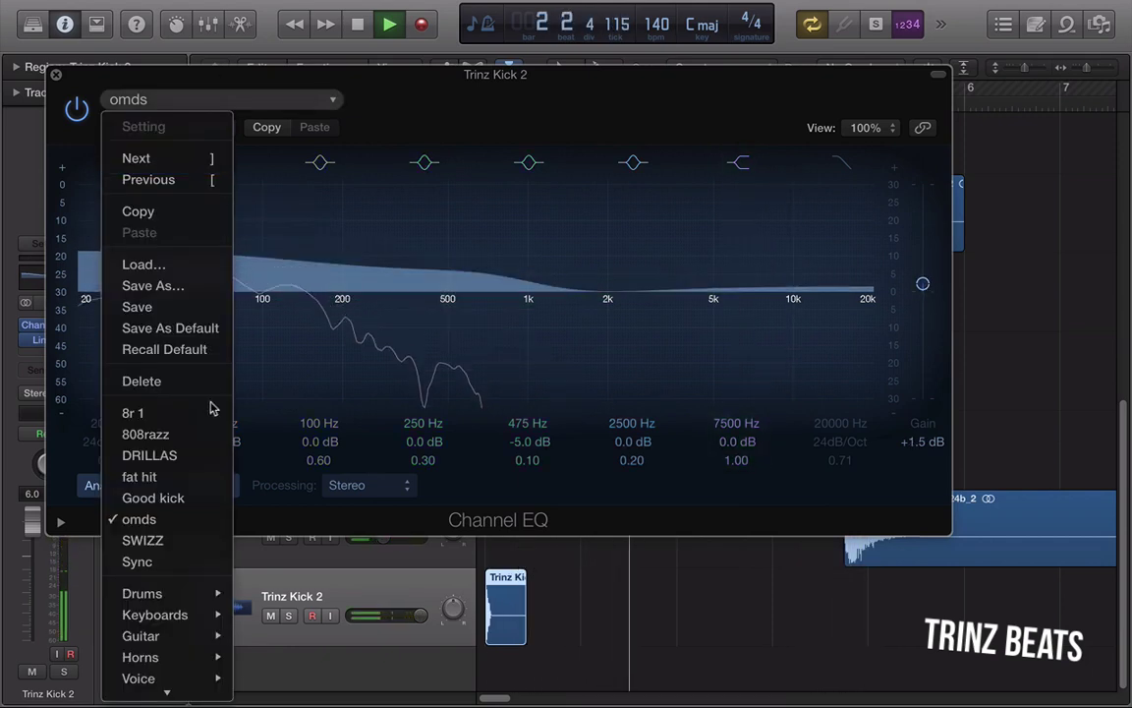
{"action": "left_click", "coordinate": [82, 90]}
{"action": "left_click", "coordinate": [56, 75]}
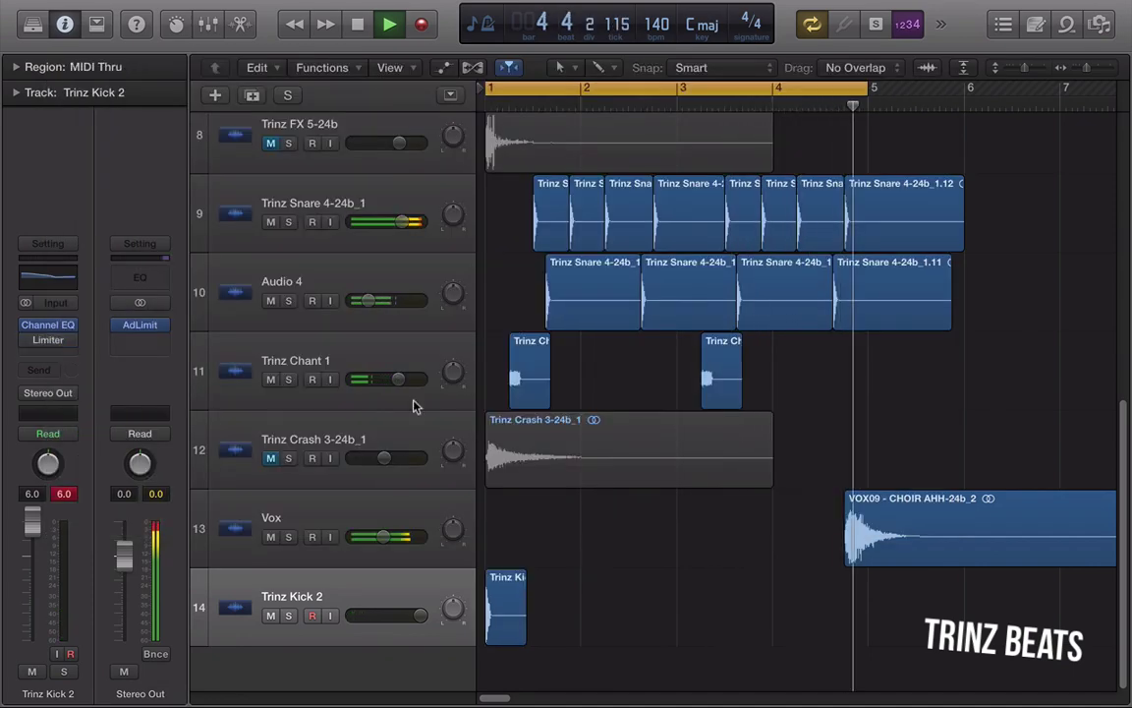
Bypass the AdLimit on Stereo Out and set the MIKA track's volume to +1.8 dB during playback
{"action": "scroll", "coordinate": [568, 445], "scroll_direction": "up", "scroll_amount": 1}
{"action": "scroll", "coordinate": [568, 445], "scroll_direction": "up", "scroll_amount": 5}
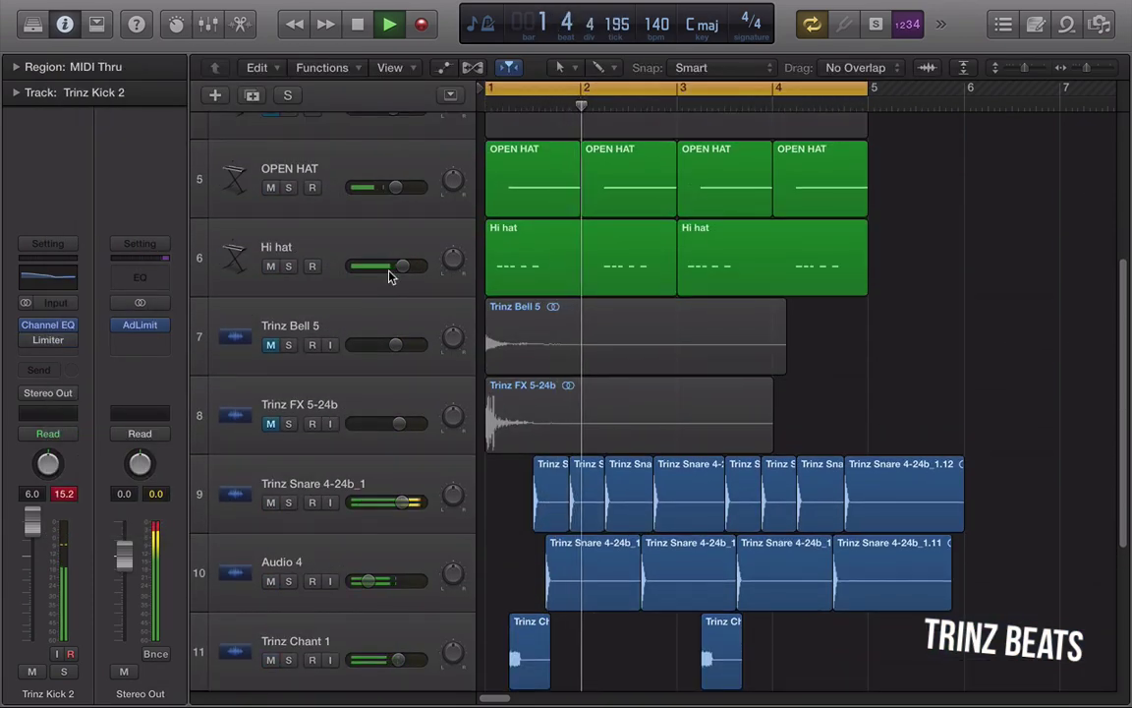
{"action": "left_click", "coordinate": [964, 68]}
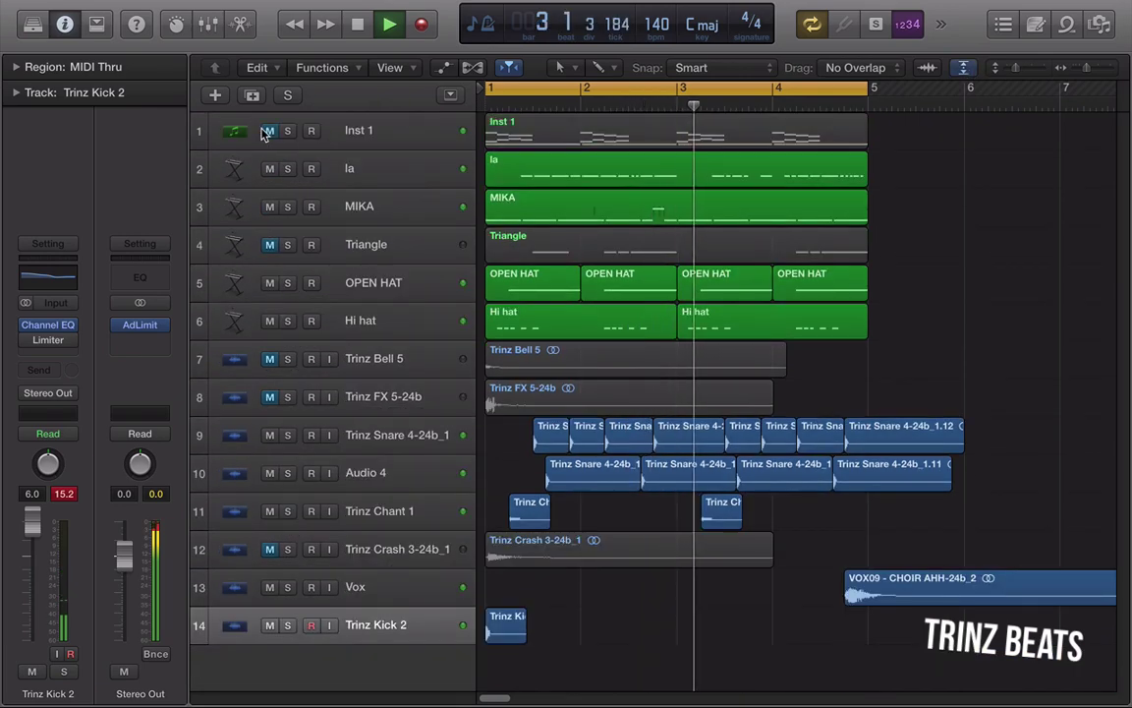
{"action": "key", "text": "space"}
{"action": "left_click", "coordinate": [1019, 69]}
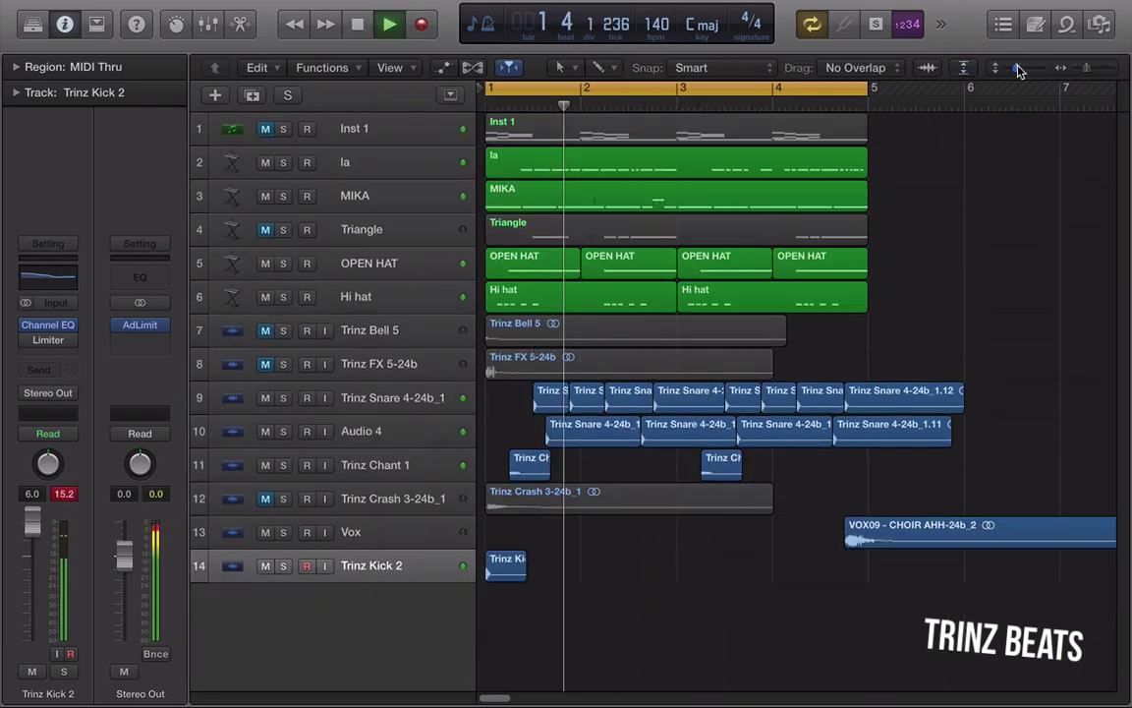
{"action": "left_click_drag", "start_coordinate": [1019, 69], "coordinate": [1022, 68]}
{"action": "scroll", "coordinate": [645, 298], "scroll_direction": "up", "scroll_amount": 3}
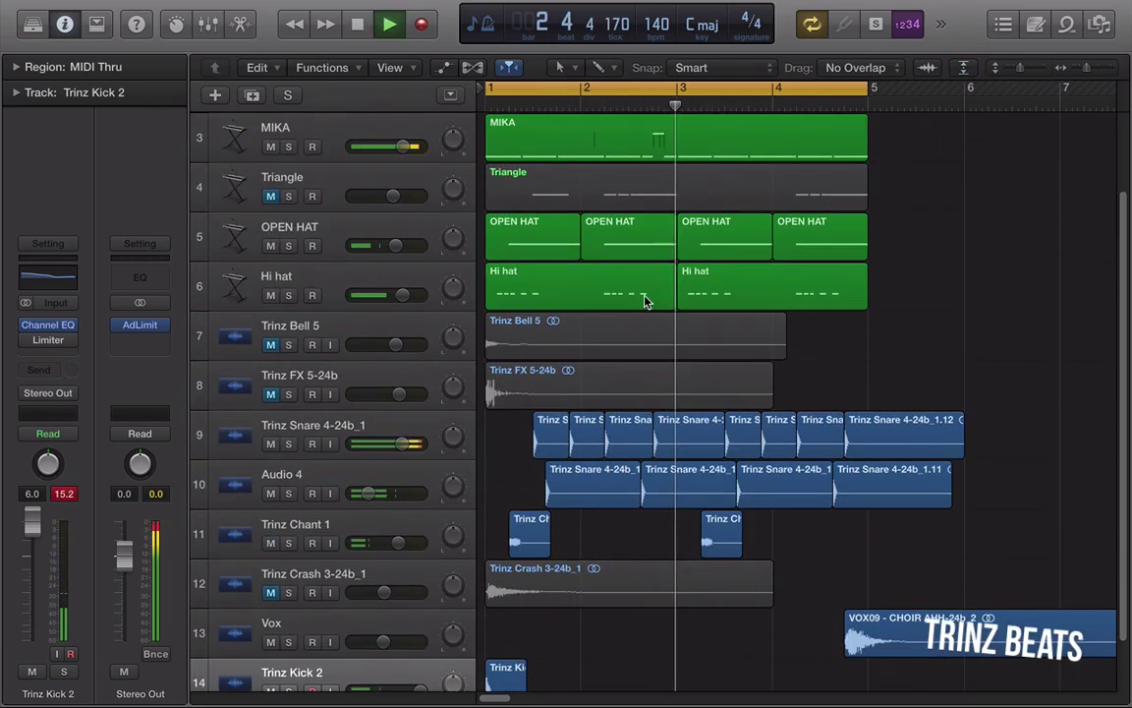
{"action": "scroll", "coordinate": [645, 301], "scroll_direction": "up", "scroll_amount": 2}
{"action": "mouse_move", "coordinate": [402, 163]}
{"action": "left_mouse_down"}
{"action": "mouse_move", "coordinate": [420, 163]}
{"action": "mouse_move", "coordinate": [410, 163]}
{"action": "left_mouse_up"}
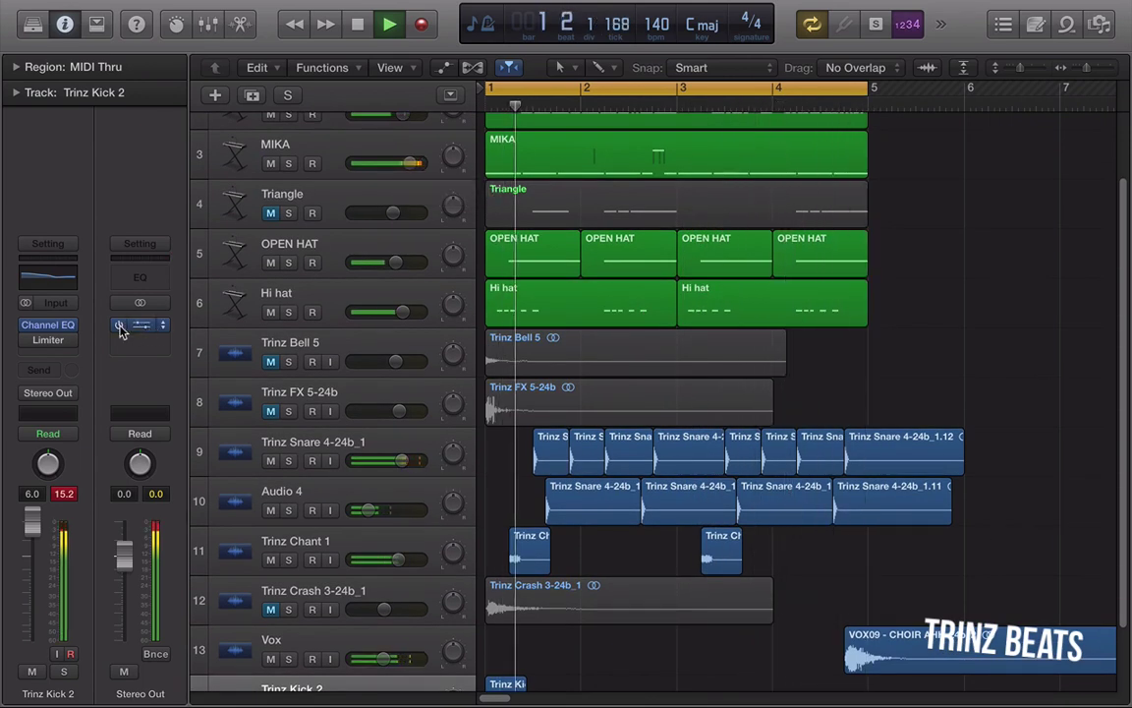
{"action": "key", "text": "space"}
{"action": "key", "text": "space"}
{"action": "left_click_drag", "start_coordinate": [416, 163], "coordinate": [413, 163]}
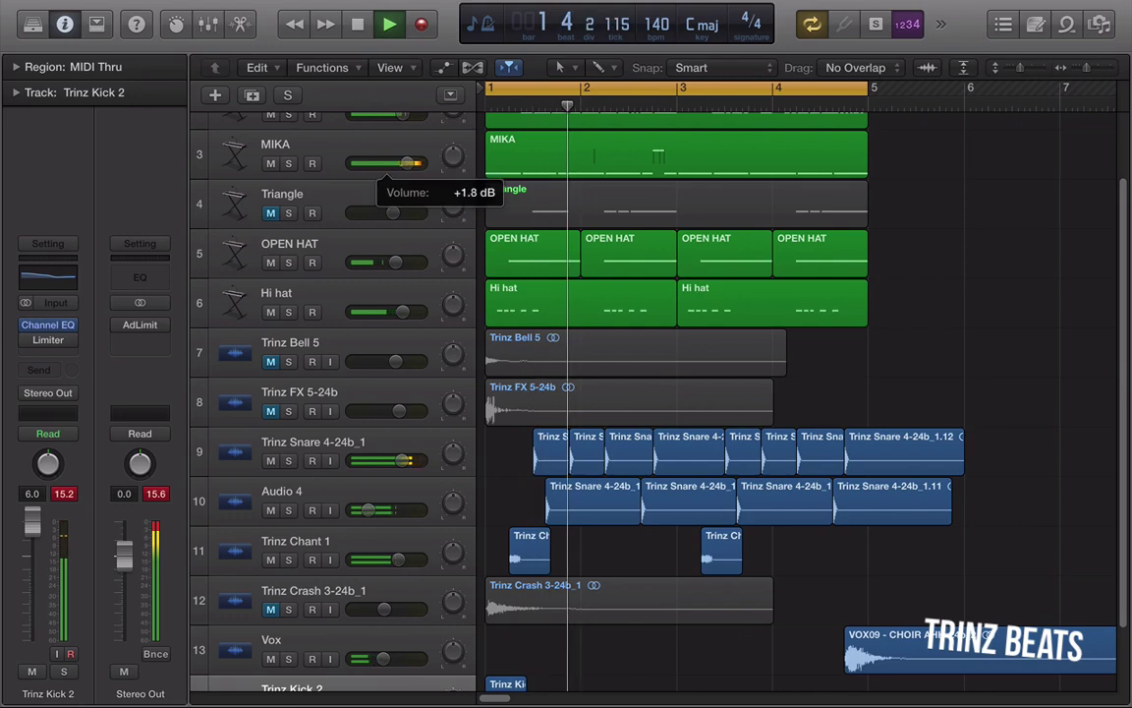
Re-enable the Limiter on the Trinz Kick 2 track and set its gain to +12.0 dB
{"action": "left_click", "coordinate": [963, 68]}
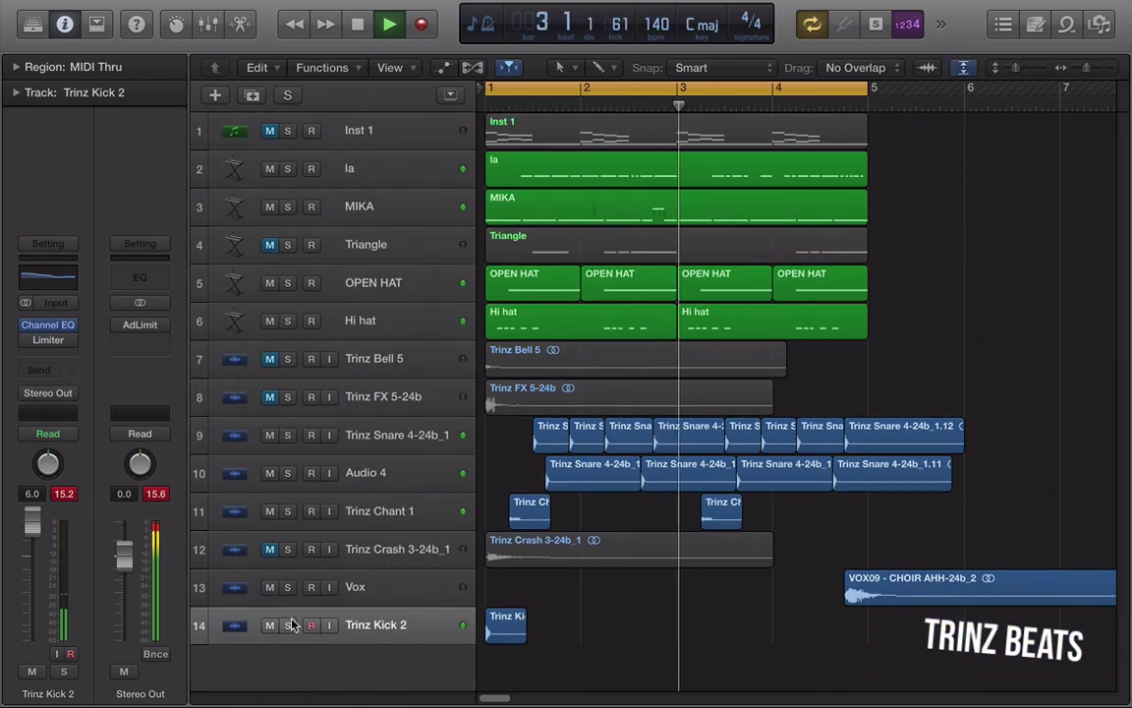
{"action": "key", "text": "space"}
{"action": "key", "text": "space"}
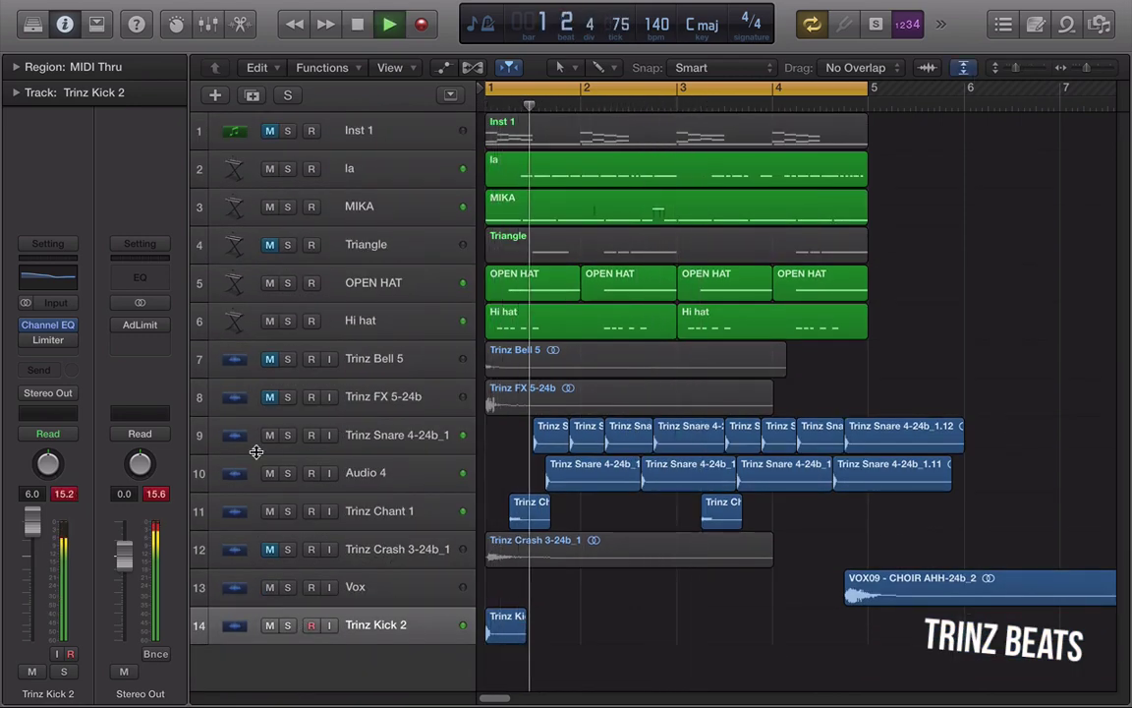
{"action": "left_click", "coordinate": [27, 341]}
{"action": "key", "text": "space"}
{"action": "key", "text": "space"}
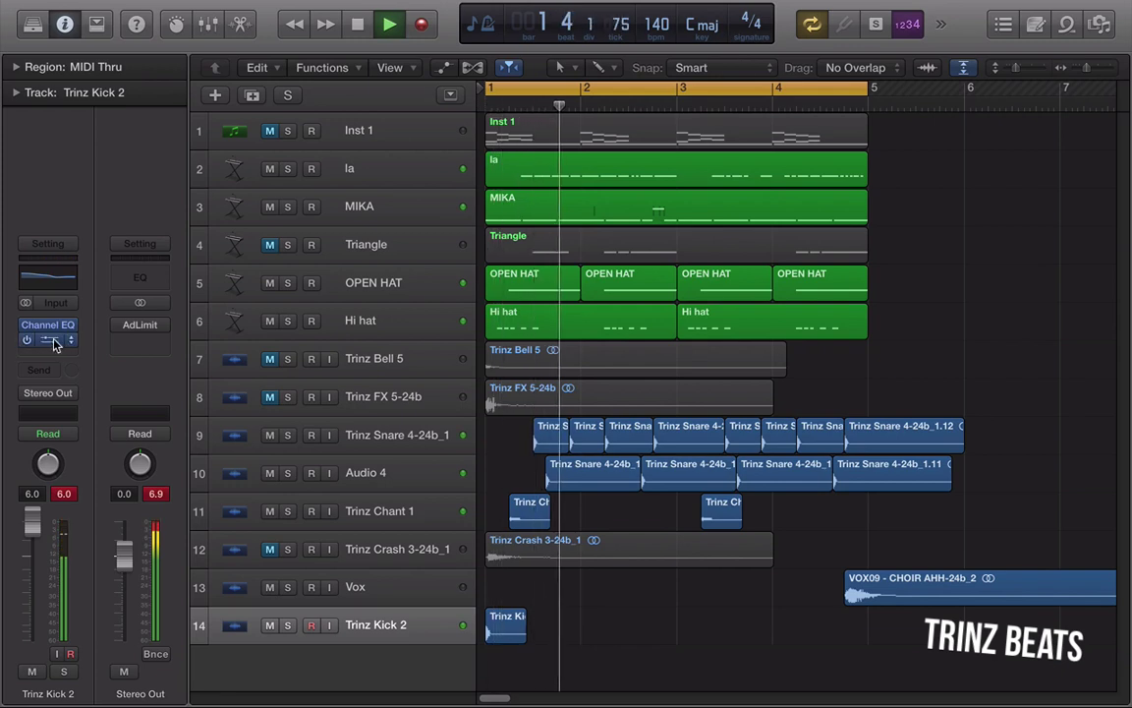
{"action": "left_click", "coordinate": [49, 339]}
{"action": "key", "text": "space"}
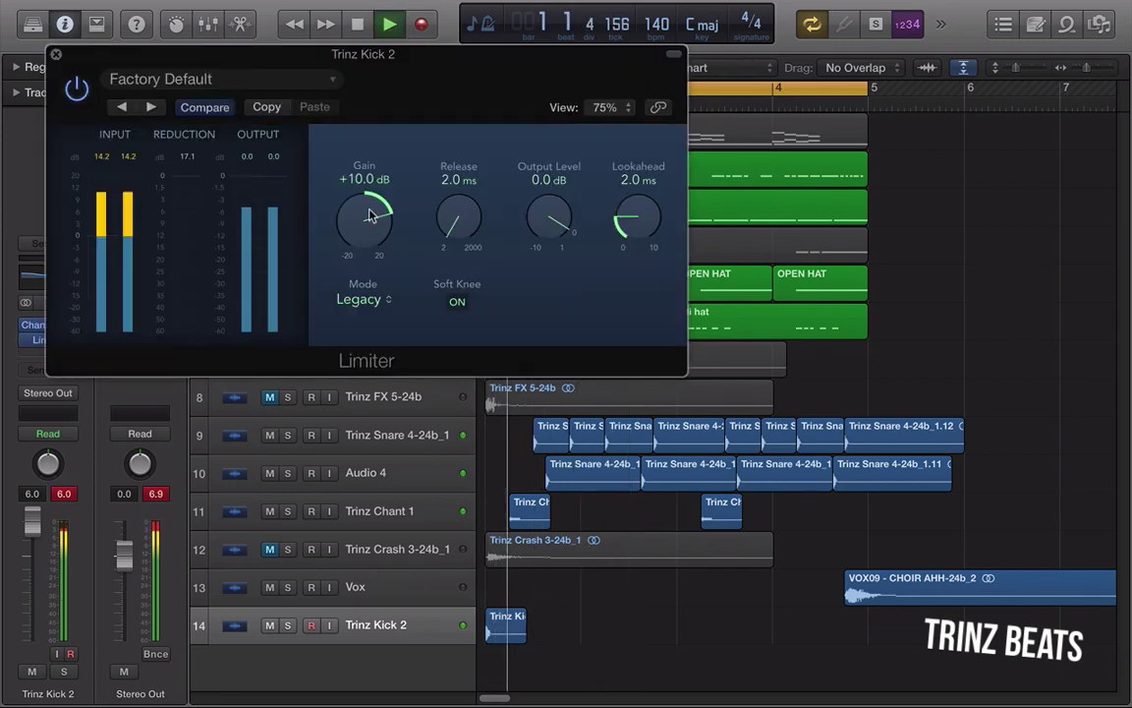
{"action": "key", "text": "space"}
{"action": "key", "text": "space"}
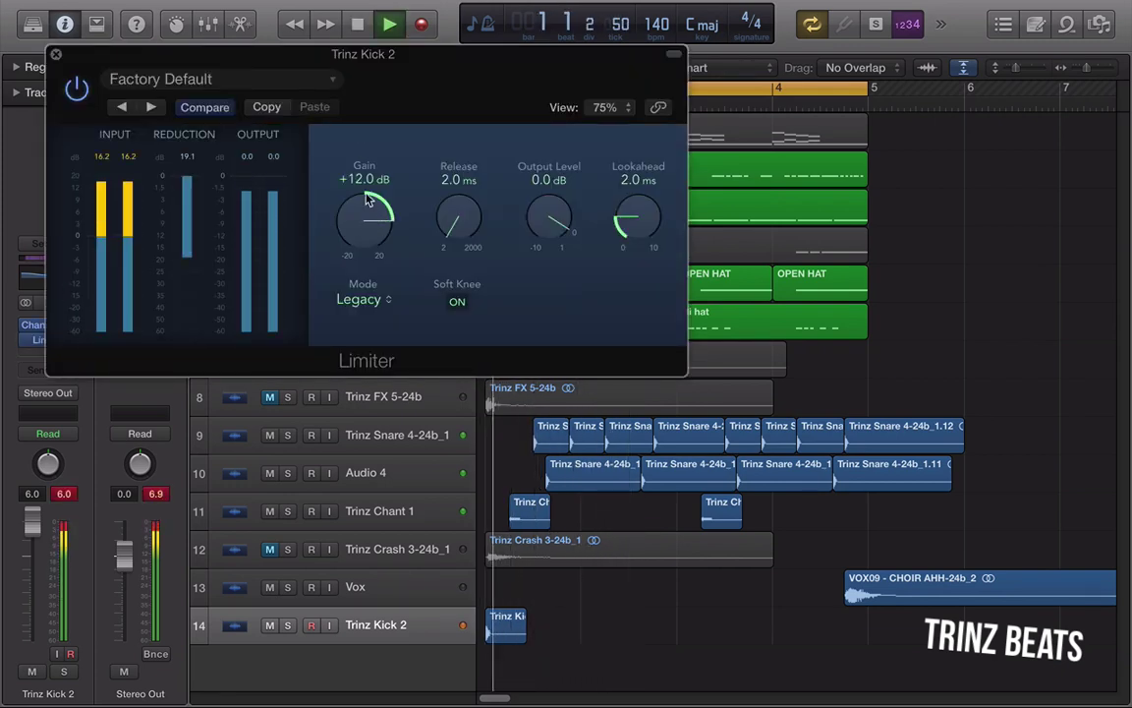
{"action": "left_click", "coordinate": [56, 55]}
Repeat the Trinz Kick 2 region in a gapped pattern across bars 1 to 4 and bypass the track's Limiter
{"action": "left_click_drag", "start_coordinate": [496, 621], "coordinate": [650, 626]}
{"action": "left_click", "coordinate": [609, 592]}
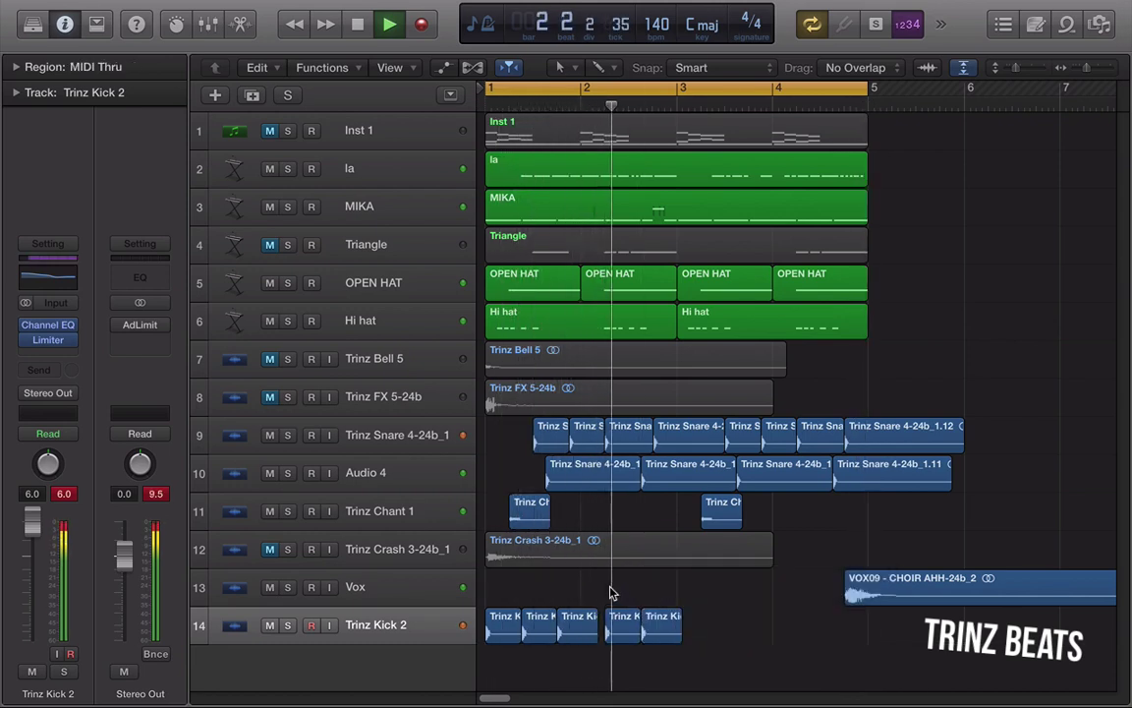
{"action": "left_click_drag", "start_coordinate": [723, 613], "coordinate": [696, 627]}
{"action": "left_click", "coordinate": [693, 583]}
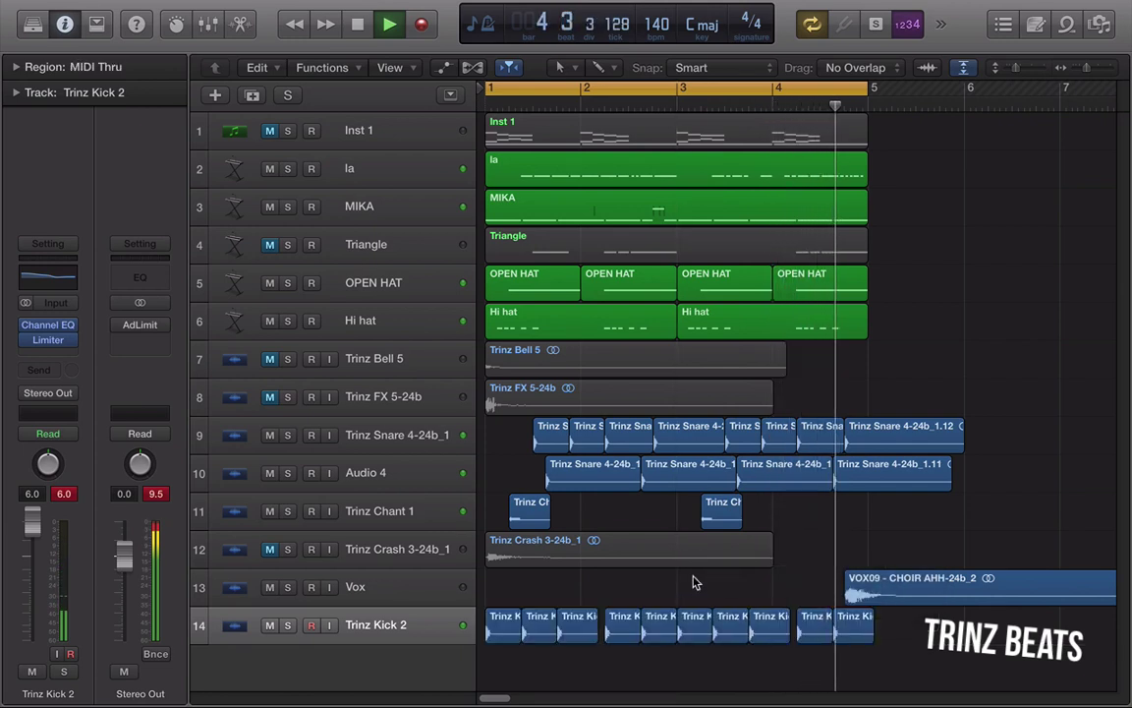
{"action": "mouse_move", "coordinate": [27, 341]}
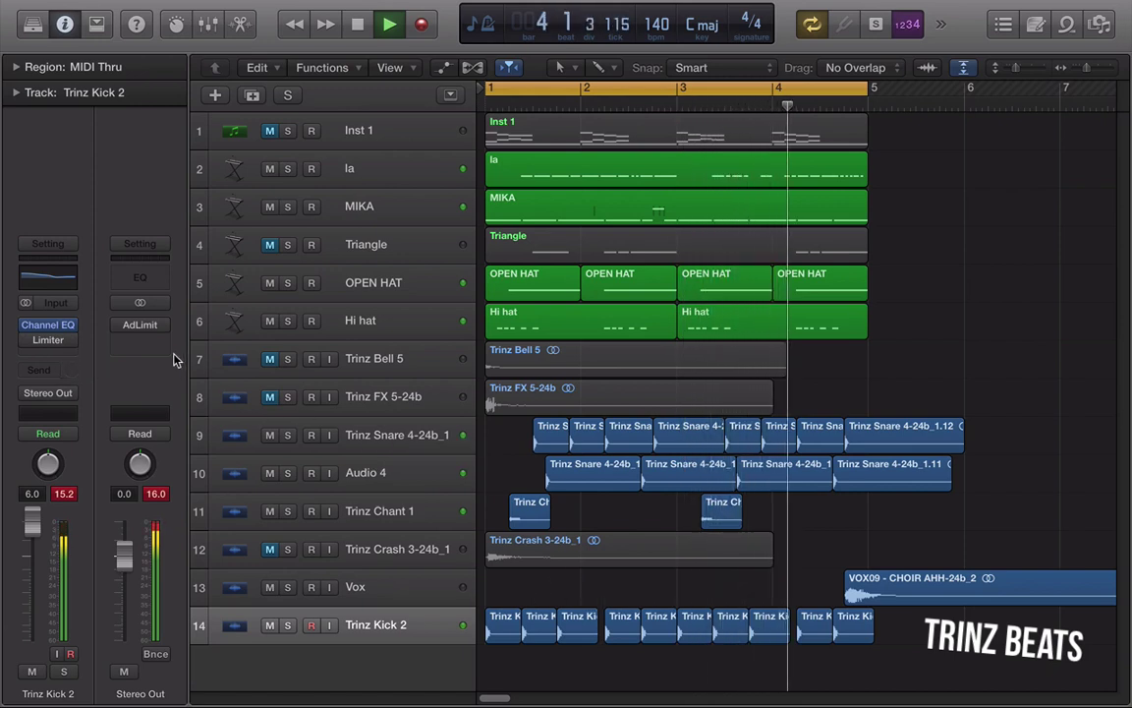
Unmute the Trinz Crash 3-24b_1, Inst 1, Trinz Bell 5, Trinz FX 5-24b and Triangle tracks
{"action": "left_click", "coordinate": [269, 549]}
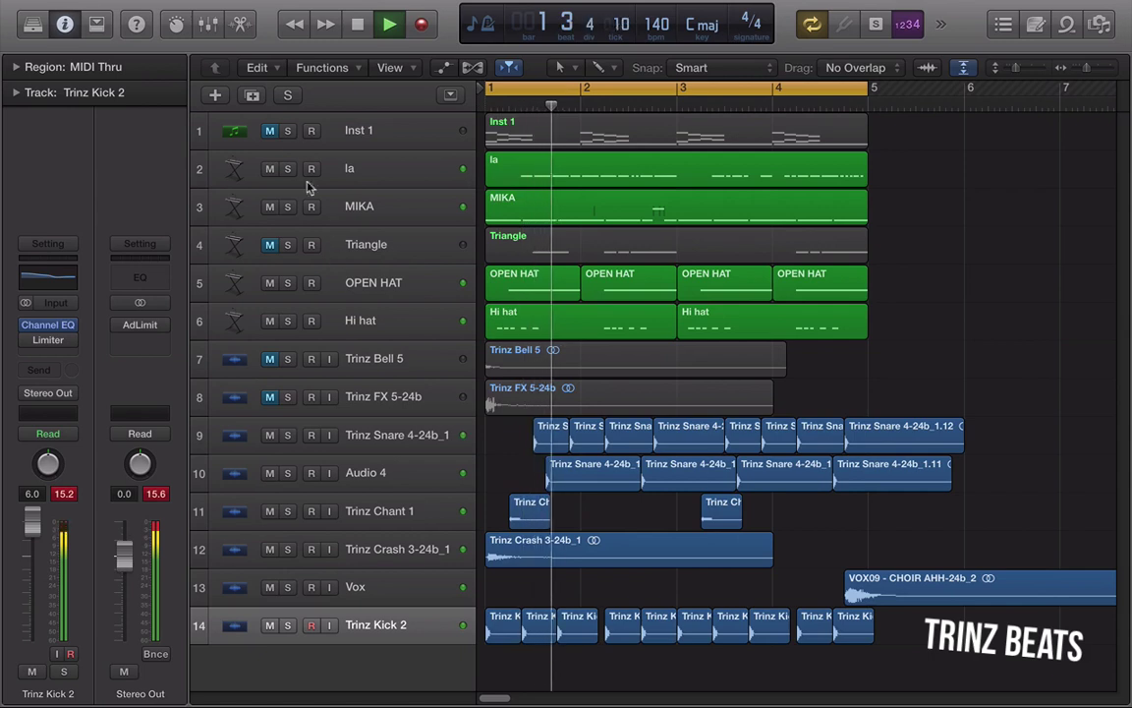
{"action": "left_click", "coordinate": [270, 132]}
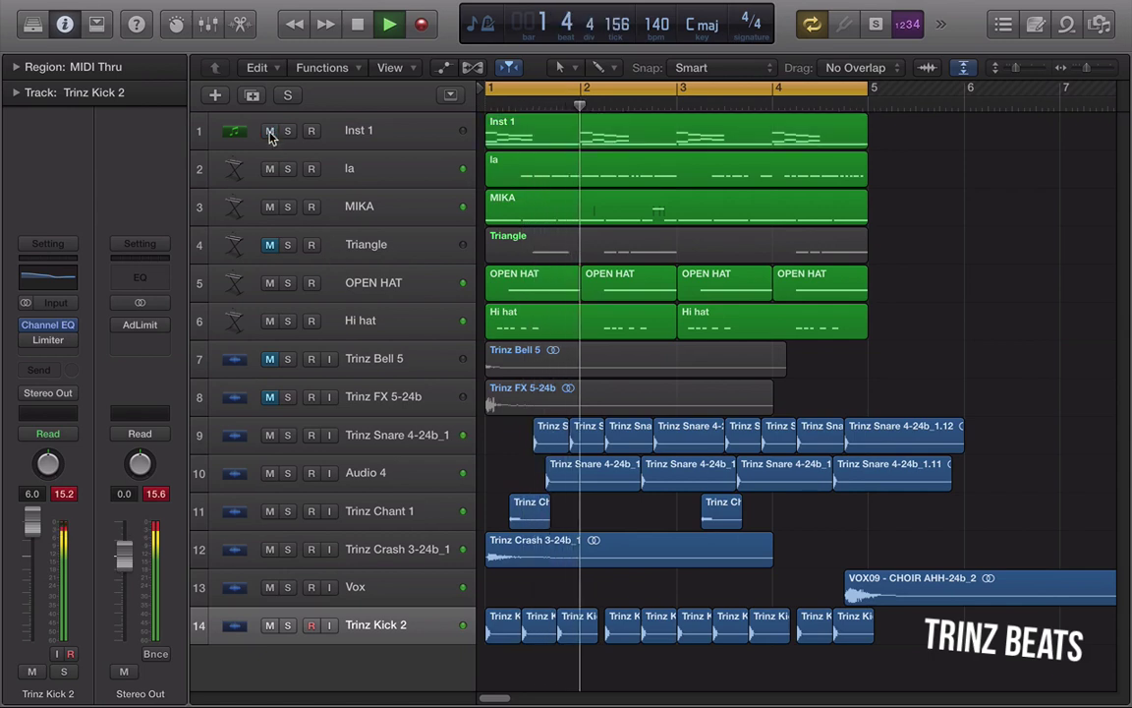
{"action": "left_click", "coordinate": [272, 358]}
{"action": "left_click", "coordinate": [270, 395]}
{"action": "left_click", "coordinate": [270, 245]}
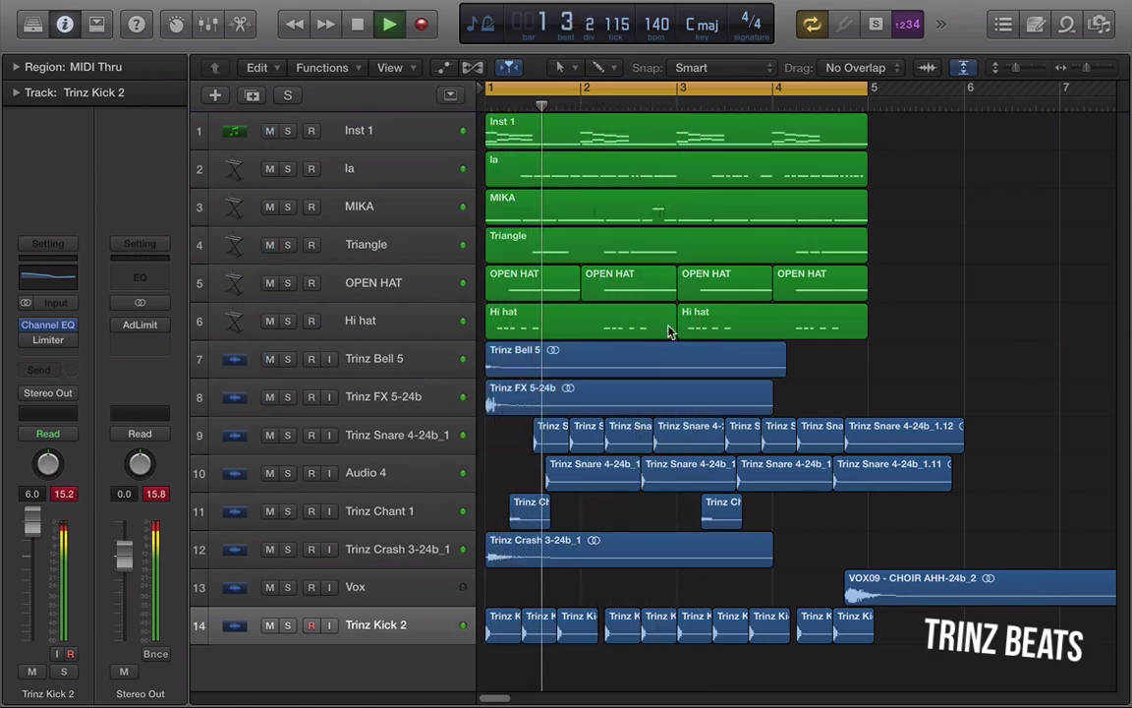
Lower the Triangle track's volume during playback and hide the inspector
{"action": "left_click_drag", "start_coordinate": [1016, 69], "coordinate": [1024, 73]}
{"action": "scroll", "coordinate": [544, 446], "scroll_direction": "up", "scroll_amount": 3}
{"action": "scroll", "coordinate": [439, 277], "scroll_direction": "up", "scroll_amount": 5}
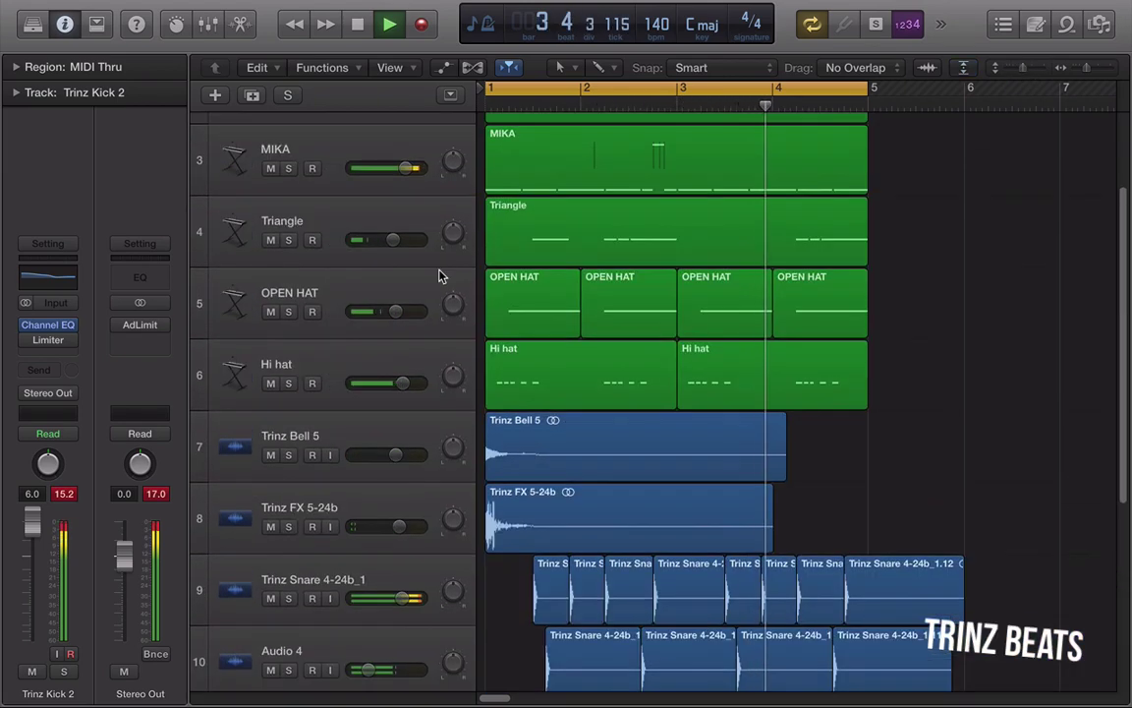
{"action": "left_click_drag", "start_coordinate": [390, 248], "coordinate": [381, 246]}
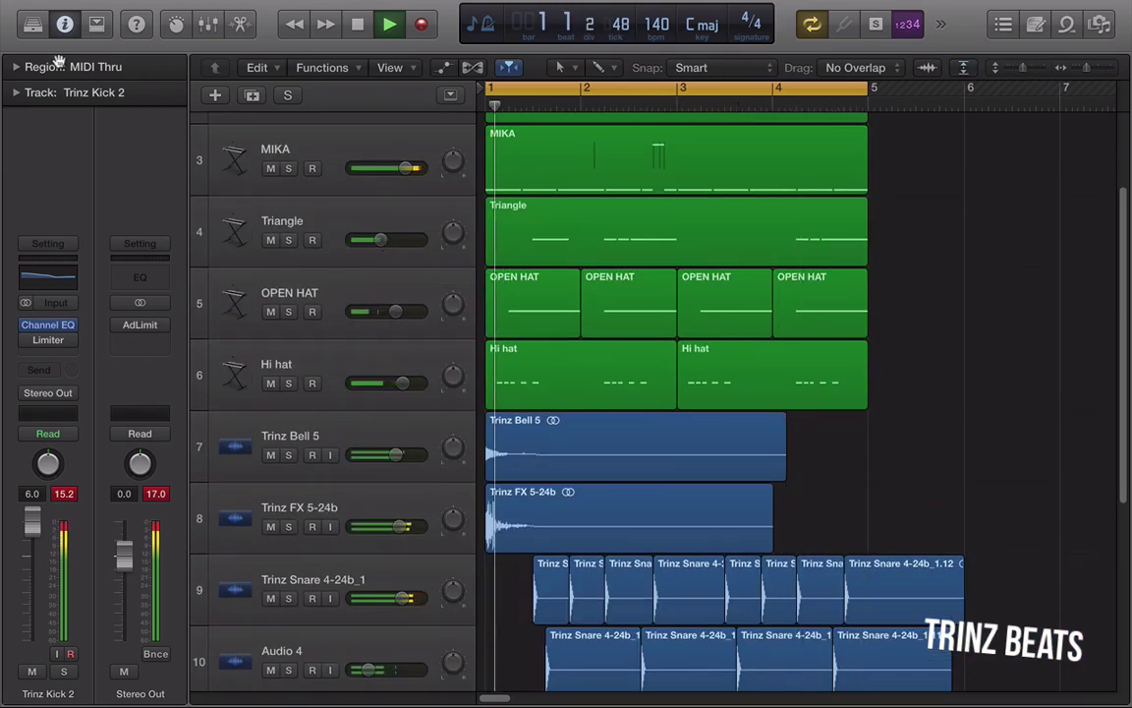
{"action": "left_click", "coordinate": [66, 24]}
Copy the Inst 1 region to bars 5, 9 and 13, and the MIKA region to bars 9 and 13
{"action": "left_click", "coordinate": [963, 67]}
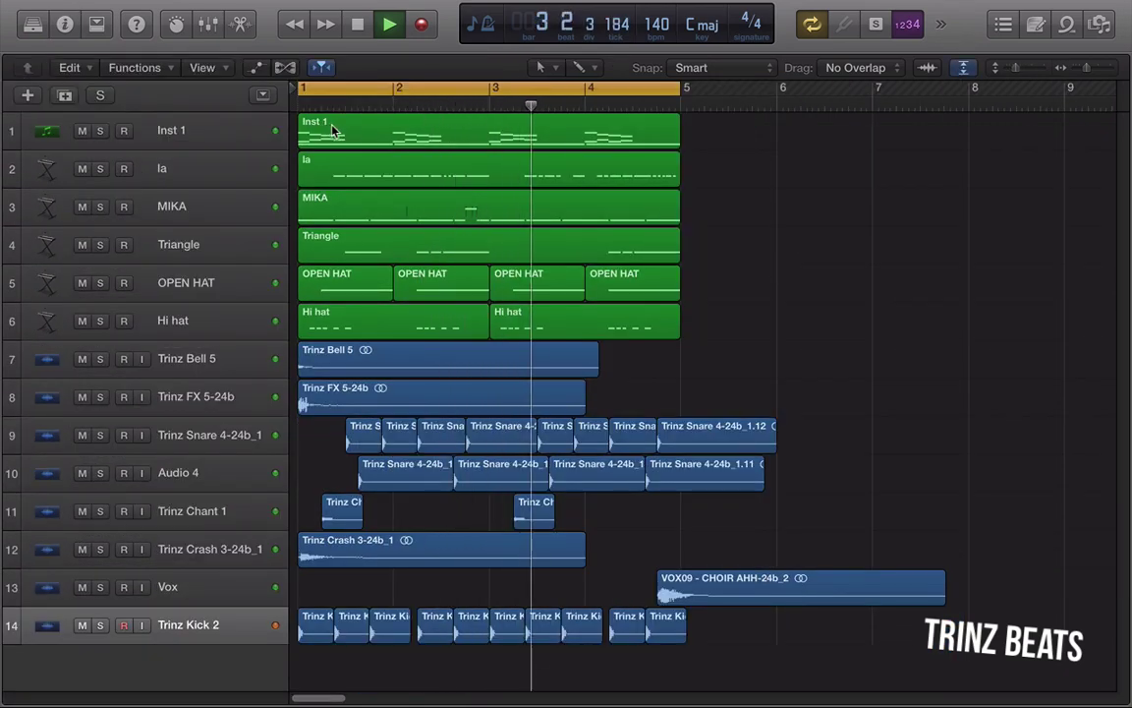
{"action": "left_click_drag", "start_coordinate": [333, 130], "coordinate": [714, 131]}
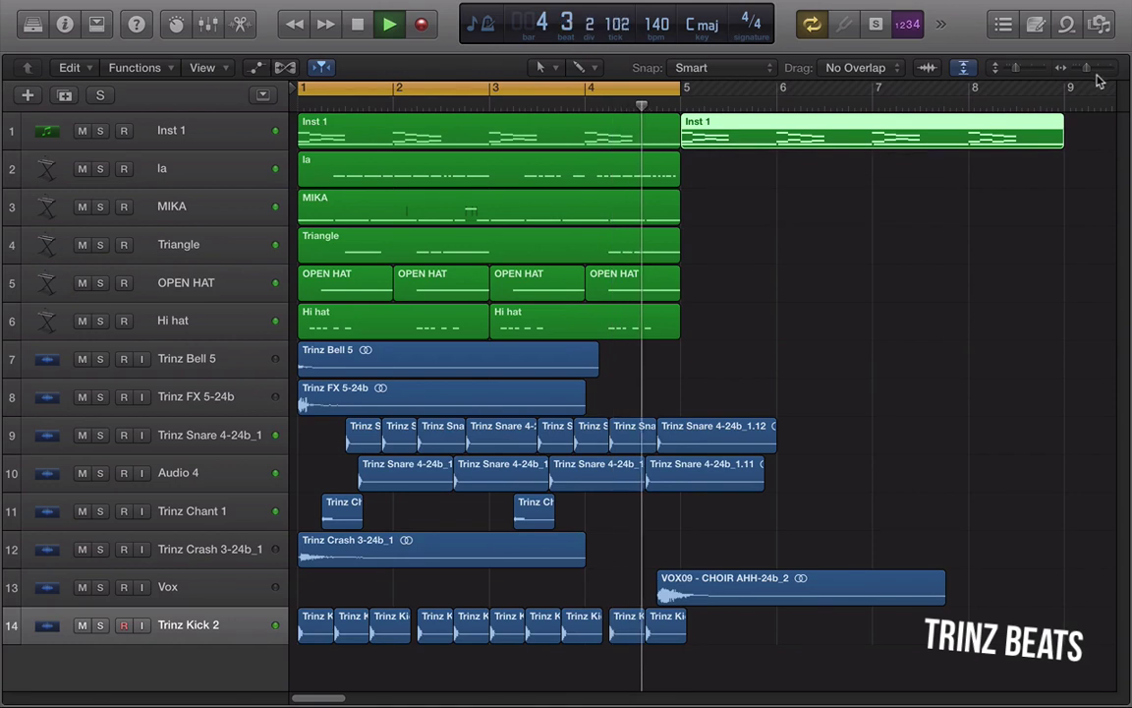
{"action": "left_click_drag", "start_coordinate": [1086, 69], "coordinate": [1083, 69]}
{"action": "left_click_drag", "start_coordinate": [390, 214], "coordinate": [991, 222]}
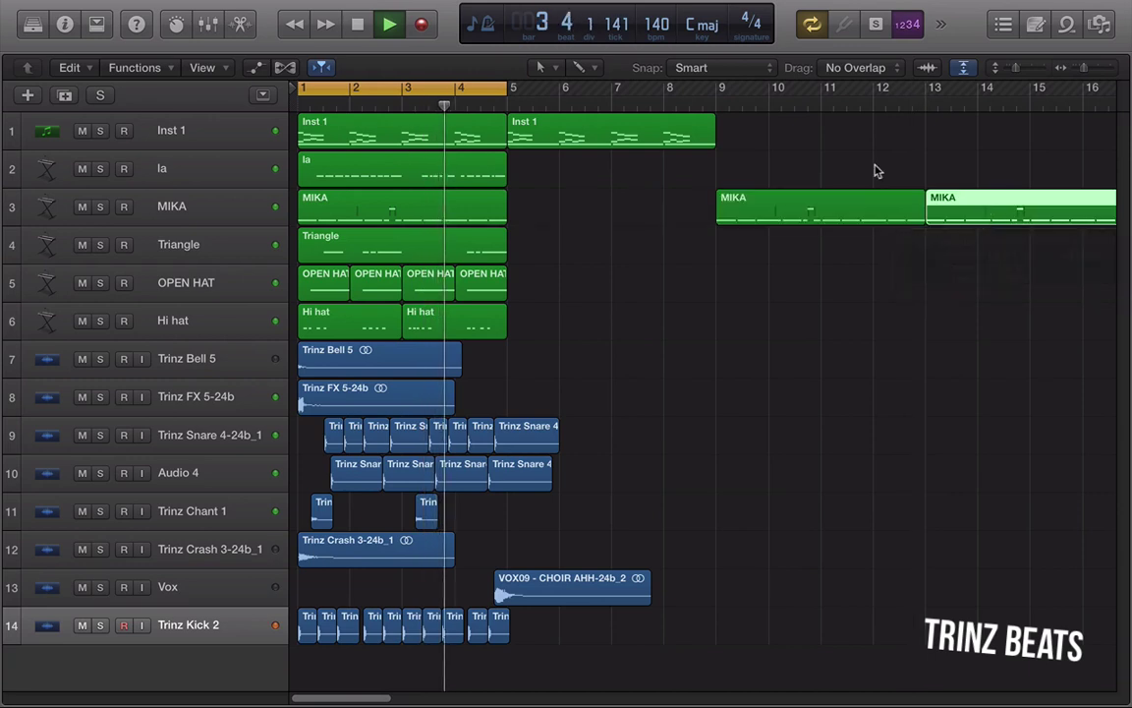
{"action": "left_click", "coordinate": [562, 129]}
{"action": "left_click", "coordinate": [379, 135], "text": "shift"}
{"action": "left_click_drag", "start_coordinate": [380, 135], "coordinate": [761, 137]}
{"action": "left_click", "coordinate": [525, 196]}
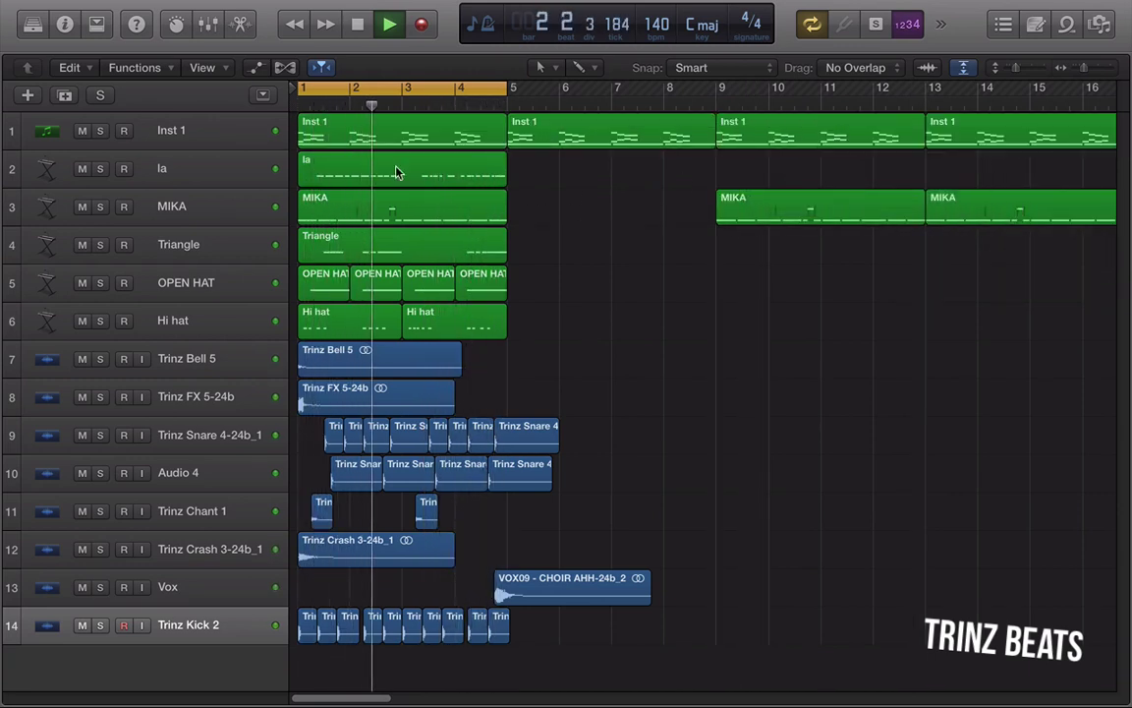
Copy the la, Trinz Bell 5 and Trinz FX 5-24b regions to bars 9 and 13
{"action": "left_click_drag", "start_coordinate": [397, 173], "coordinate": [804, 169]}
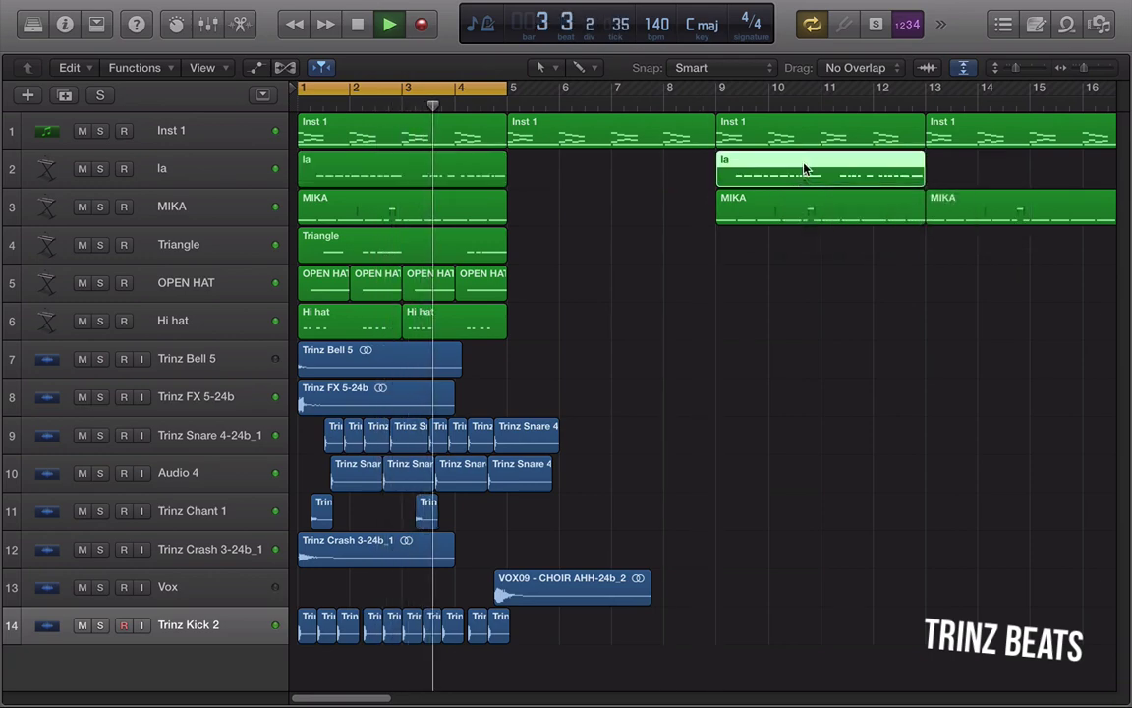
{"action": "scroll", "coordinate": [803, 169], "scroll_direction": "right", "scroll_amount": 5}
{"action": "left_click_drag", "start_coordinate": [591, 177], "coordinate": [801, 173]}
{"action": "scroll", "coordinate": [556, 234], "scroll_direction": "left", "scroll_amount": 5}
{"action": "left_click_drag", "start_coordinate": [494, 363], "coordinate": [773, 362]}
{"action": "left_click_drag", "start_coordinate": [904, 360], "coordinate": [981, 367]}
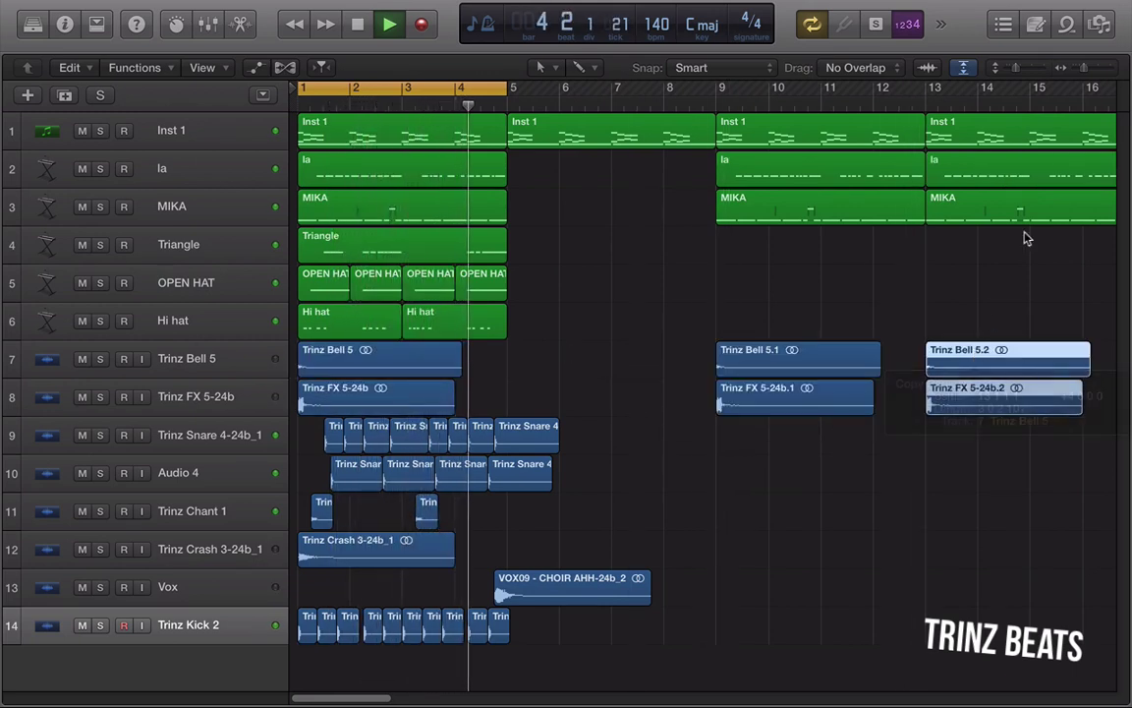
Move the Trinz Bell 5 and Trinz FX 5-24b tracks above the Triangle track and dismiss the startup disk warning
{"action": "left_click_drag", "start_coordinate": [1085, 67], "coordinate": [1081, 71]}
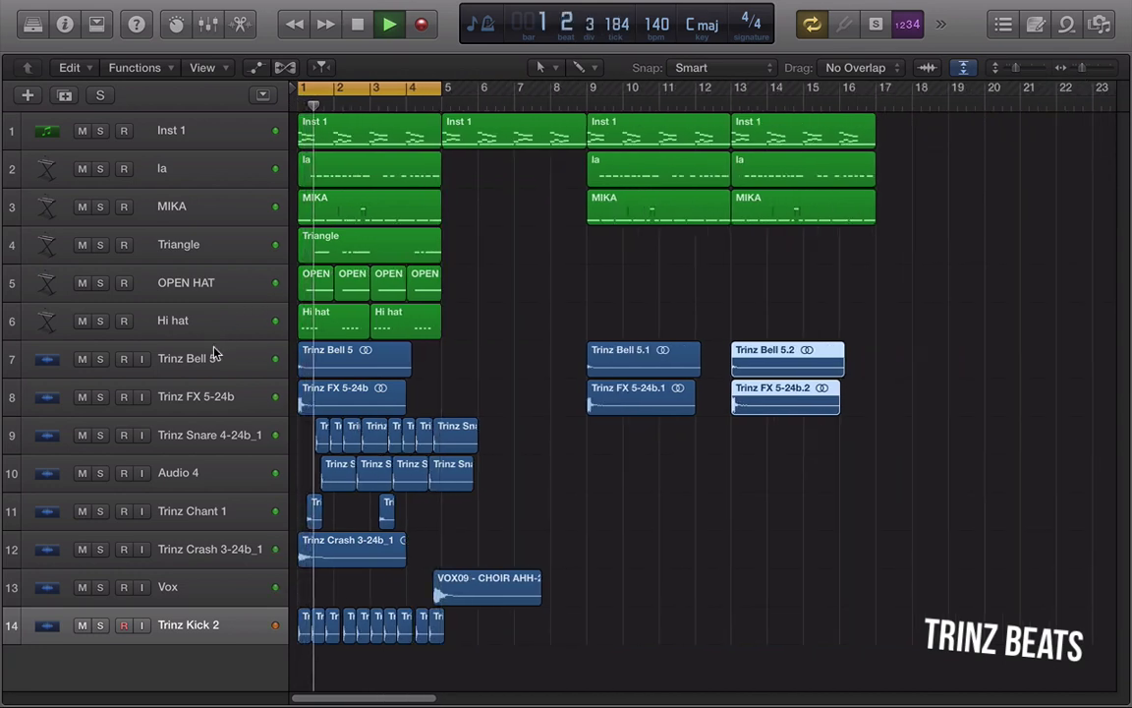
{"action": "left_click", "coordinate": [215, 358]}
{"action": "left_click", "coordinate": [215, 396], "text": "shift"}
{"action": "left_click_drag", "start_coordinate": [222, 357], "coordinate": [222, 245]}
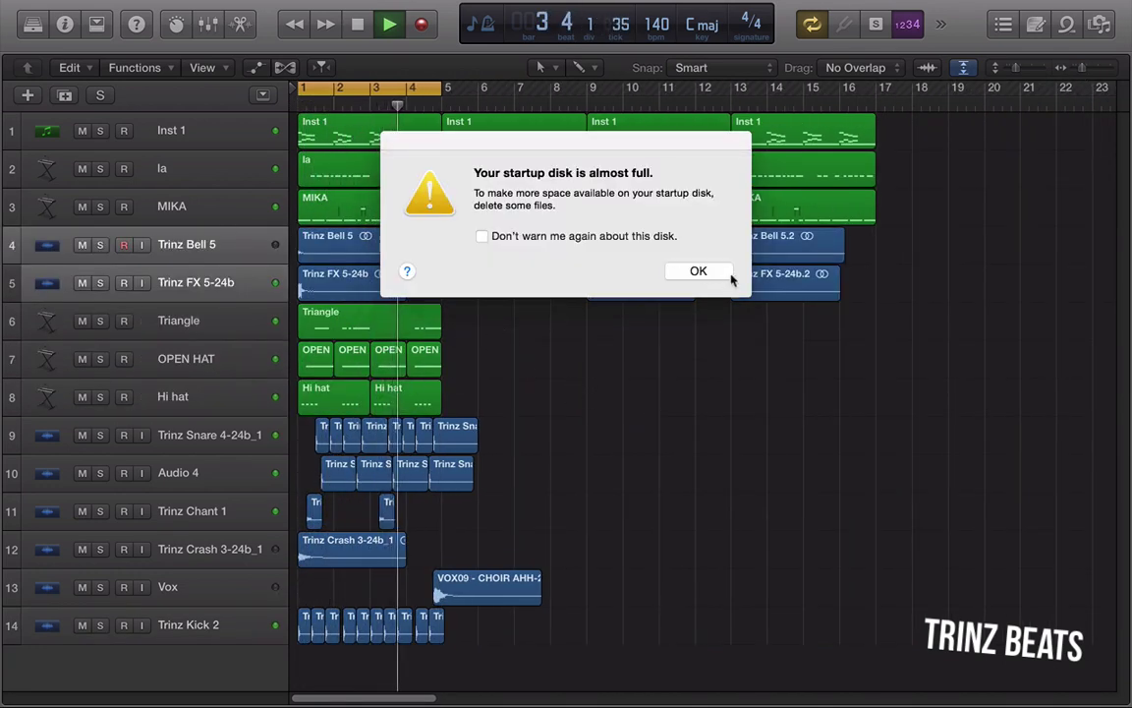
{"action": "left_click", "coordinate": [698, 271]}
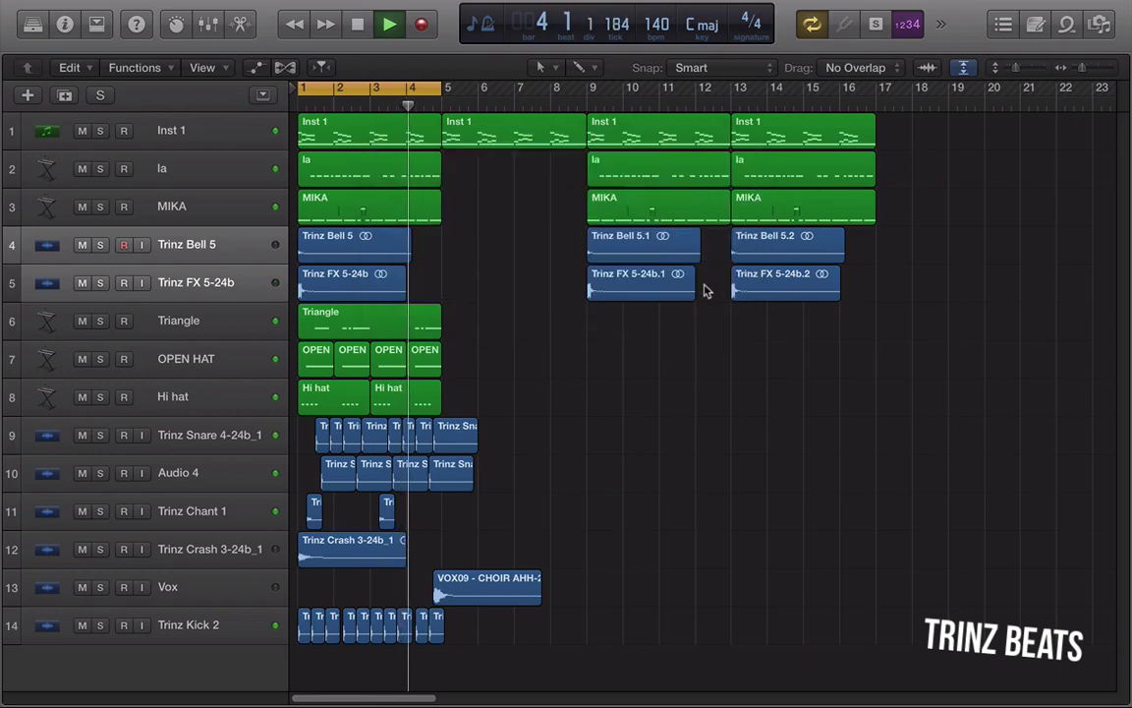
Group the Trinz Snare 4-24b_1 and Audio 4 tracks into a summing stack and collapse the stack
{"action": "left_click", "coordinate": [205, 444]}
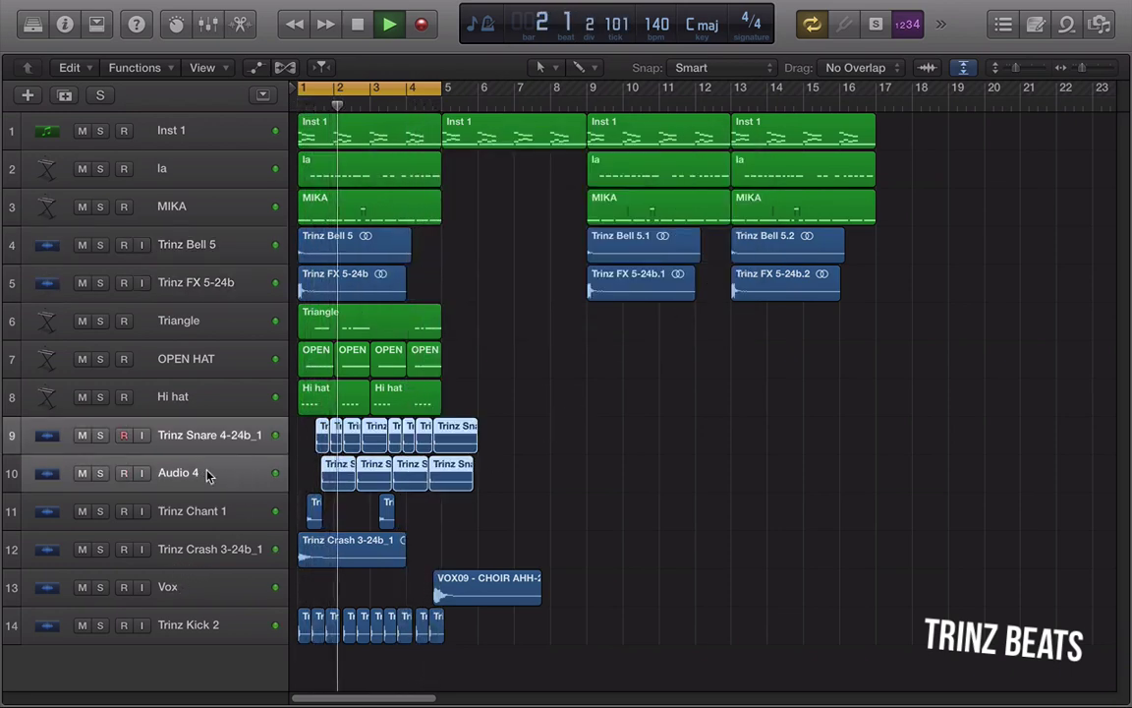
{"action": "right_click", "coordinate": [207, 475]}
{"action": "left_click", "coordinate": [291, 539]}
{"action": "key", "text": "super+shift+d"}
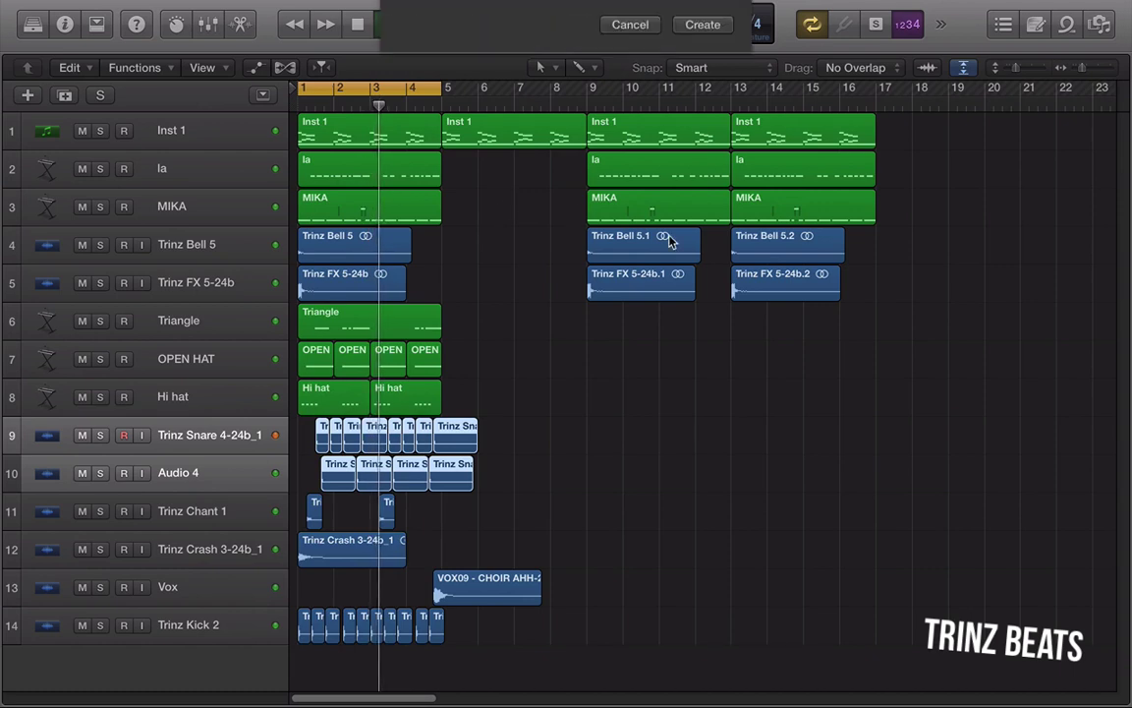
{"action": "left_click", "coordinate": [698, 132]}
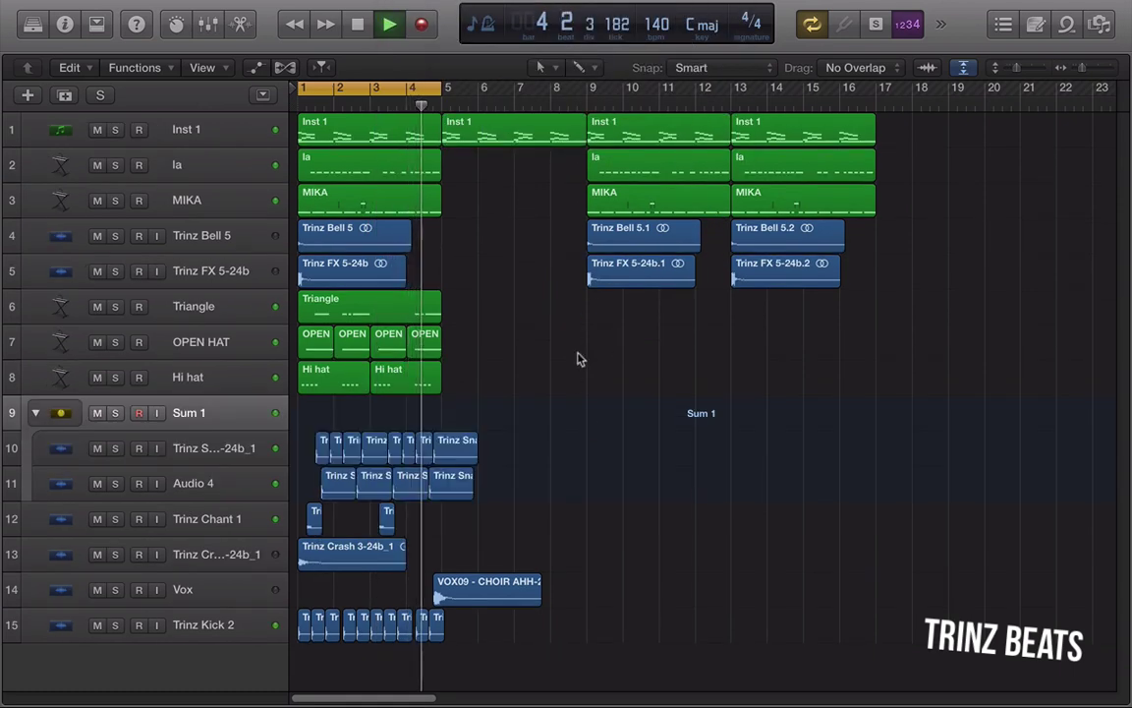
{"action": "left_click", "coordinate": [37, 412]}
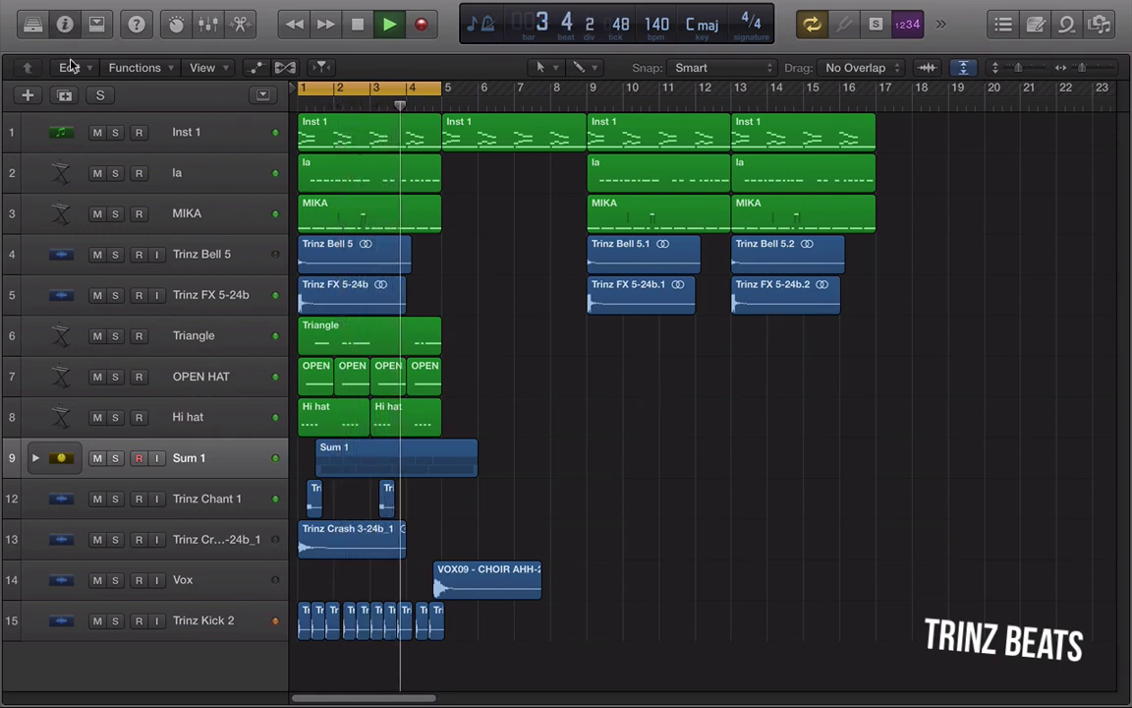
Insert a Channel EQ on the Stereo Out channel and create a track for that output
{"action": "key", "text": "i"}
{"action": "left_click", "coordinate": [120, 270]}
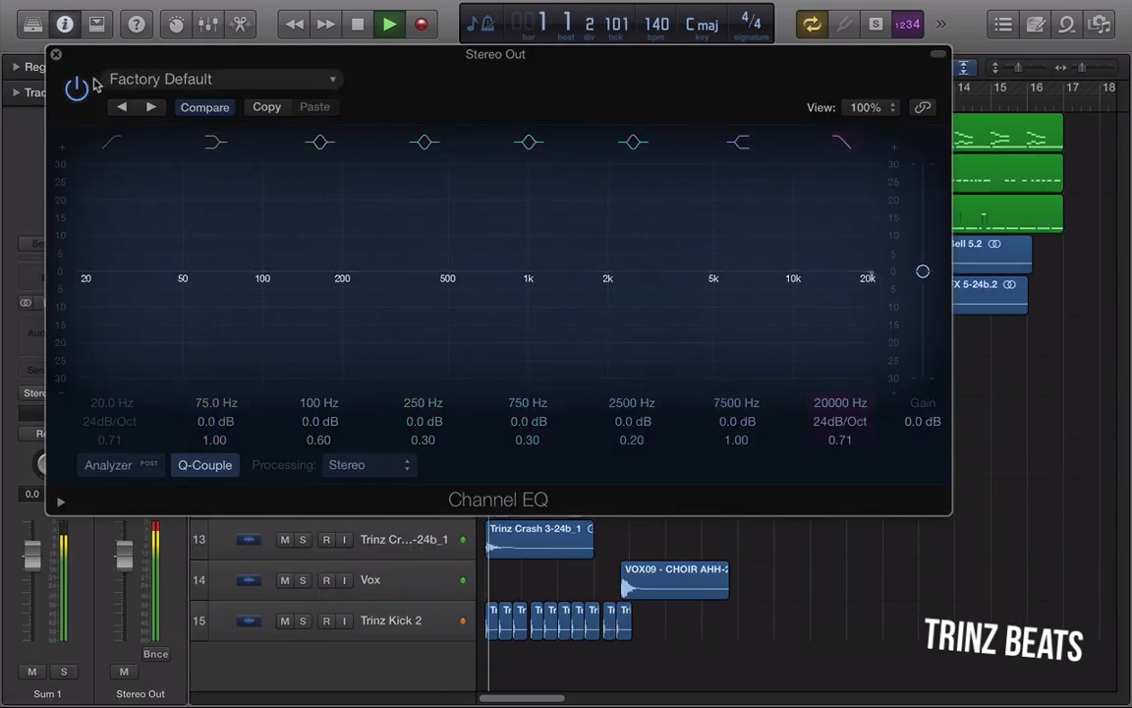
{"action": "left_click", "coordinate": [56, 55]}
{"action": "right_click", "coordinate": [148, 383]}
{"action": "left_click", "coordinate": [172, 385]}
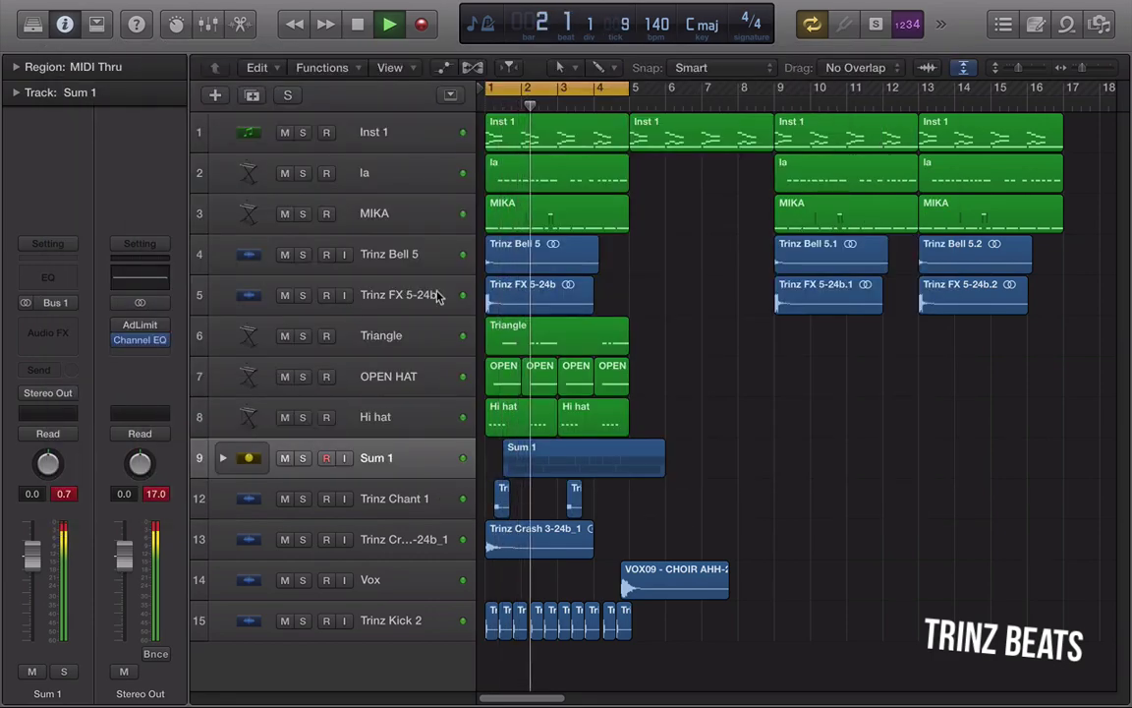
Show automation, set the Stereo Out lane to the Channel EQ's High Cut Frequency, and hide the inspector
{"action": "key", "text": "a"}
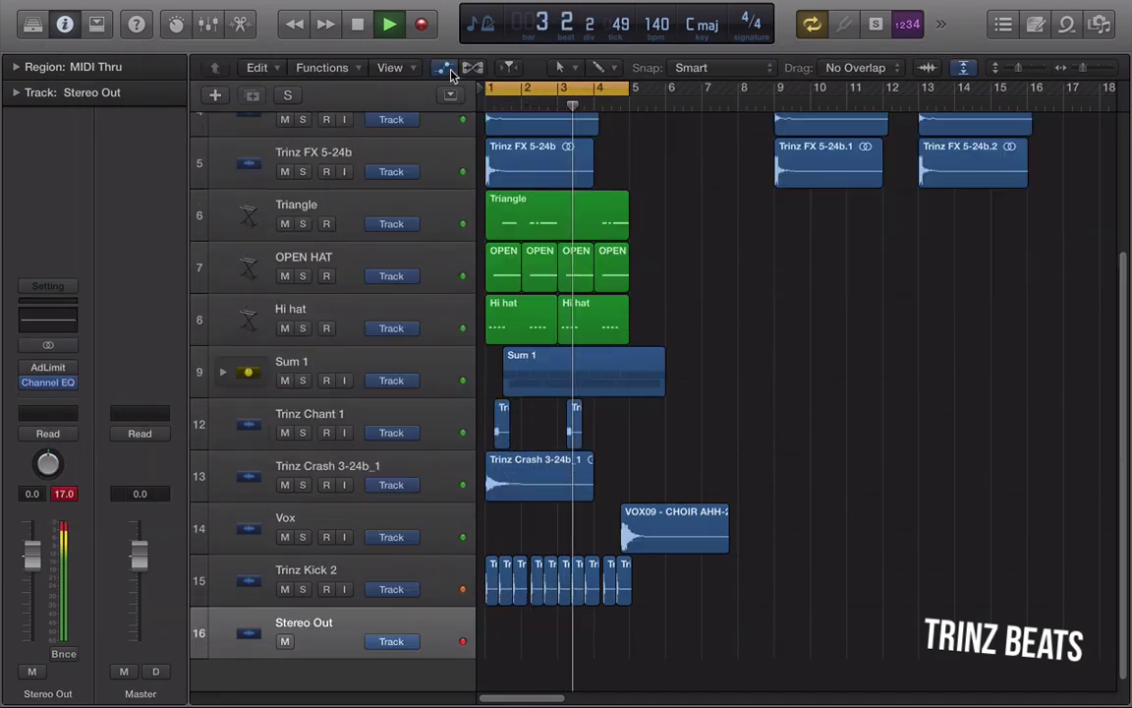
{"action": "left_click", "coordinate": [356, 668]}
{"action": "mouse_move", "coordinate": [433, 639]}
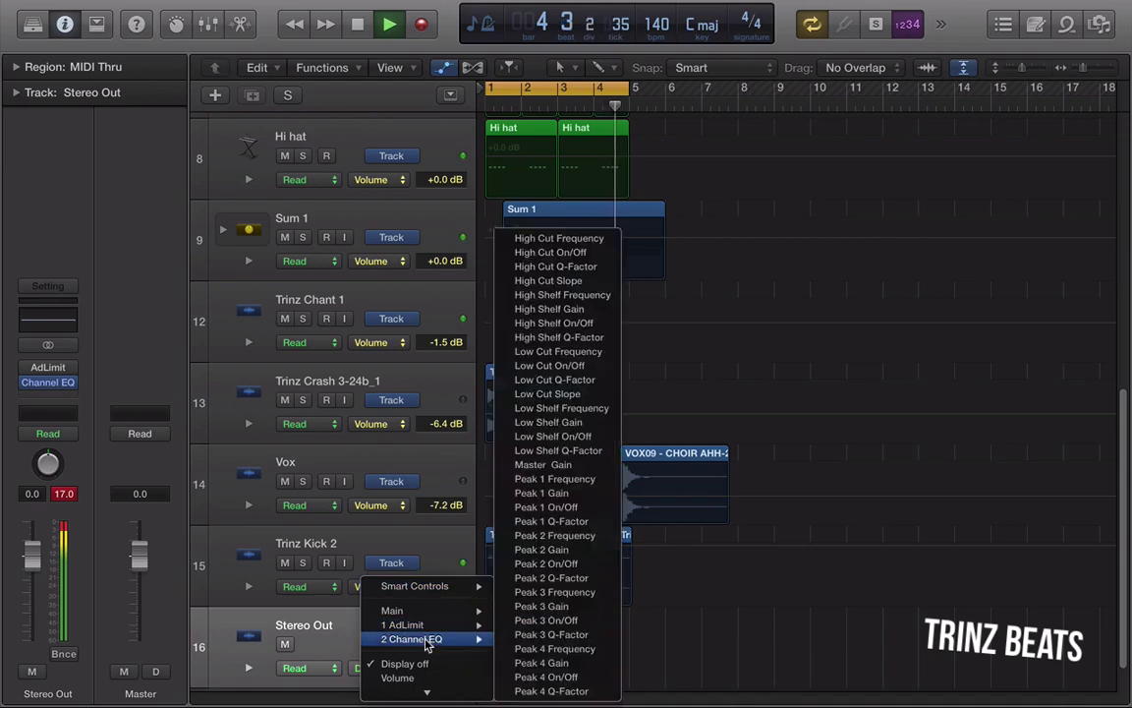
{"action": "left_click", "coordinate": [551, 231]}
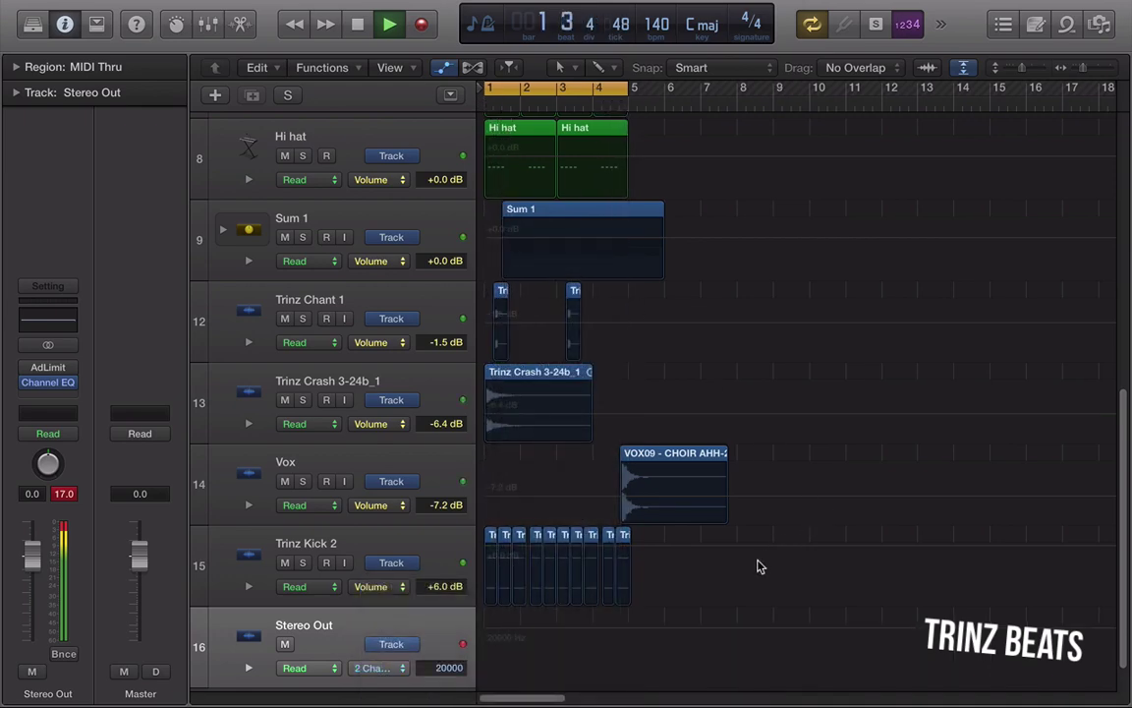
{"action": "scroll", "coordinate": [759, 563], "scroll_direction": "up", "scroll_amount": 5}
{"action": "scroll", "coordinate": [759, 566], "scroll_direction": "right", "scroll_amount": 10}
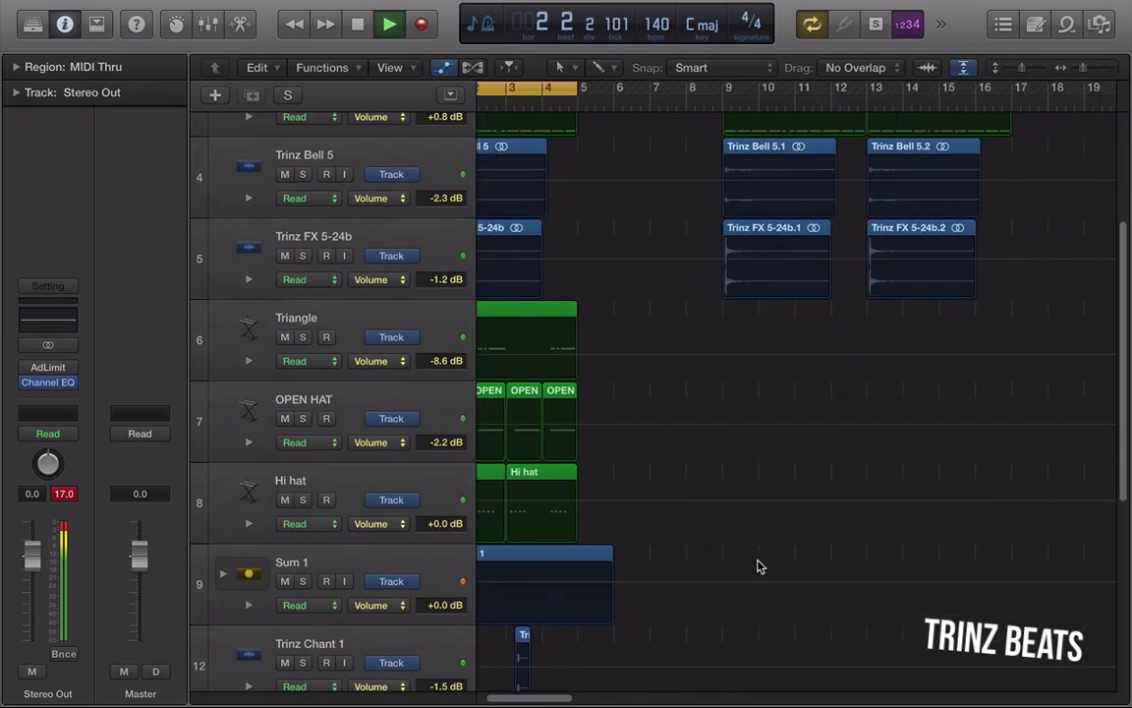
{"action": "left_click", "coordinate": [62, 27]}
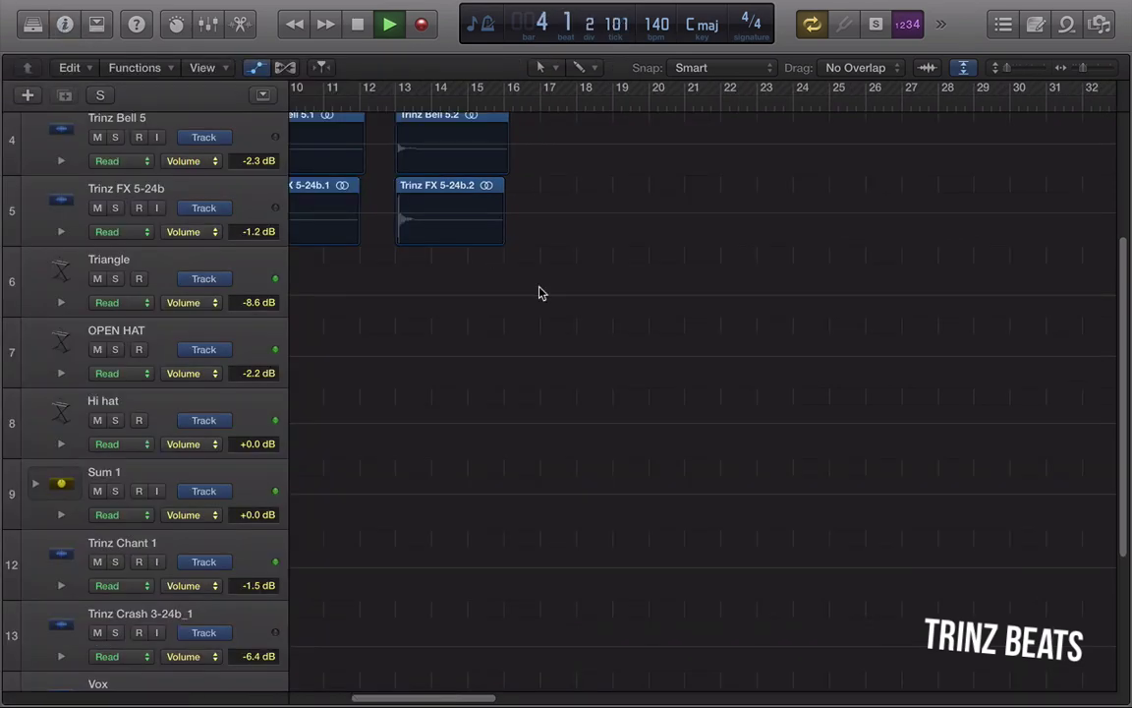
Draw a high-cut dip on the Stereo Out lane, from 20000 Hz near bar 13 to 174 Hz at bar 15 and 20000 Hz at bar 17
{"action": "scroll", "coordinate": [539, 292], "scroll_direction": "up", "scroll_amount": 5}
{"action": "scroll", "coordinate": [539, 293], "scroll_direction": "left", "scroll_amount": 5}
{"action": "scroll", "coordinate": [538, 293], "scroll_direction": "right", "scroll_amount": 1}
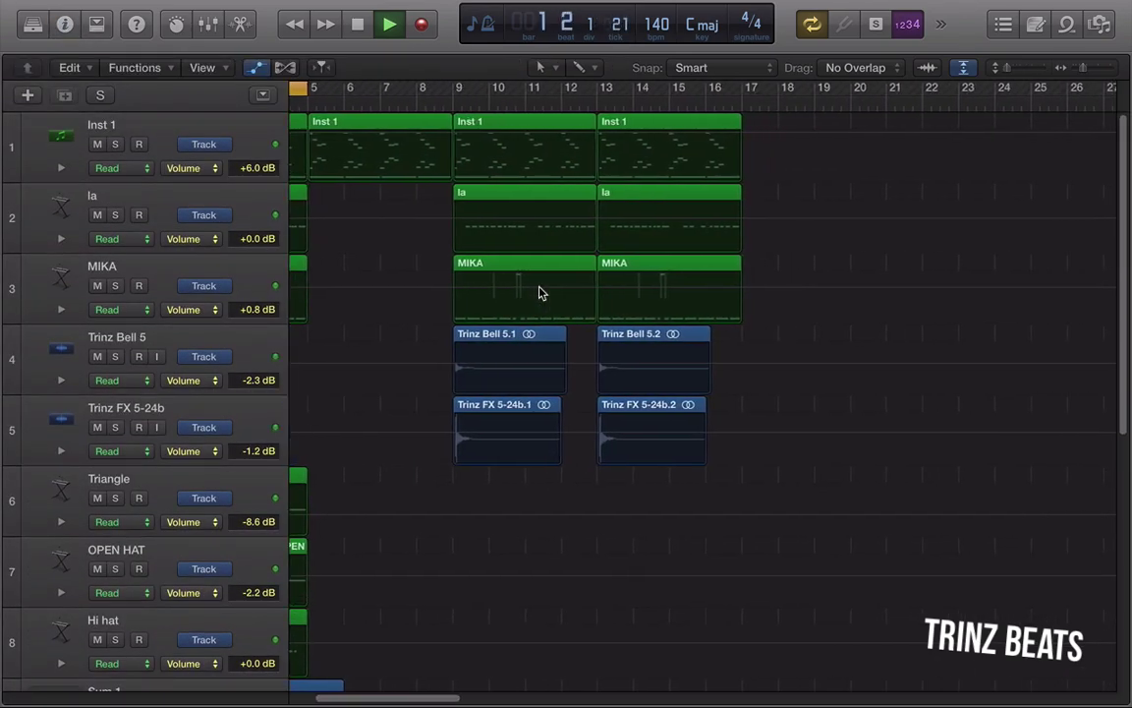
{"action": "scroll", "coordinate": [655, 427], "scroll_direction": "down", "scroll_amount": 10}
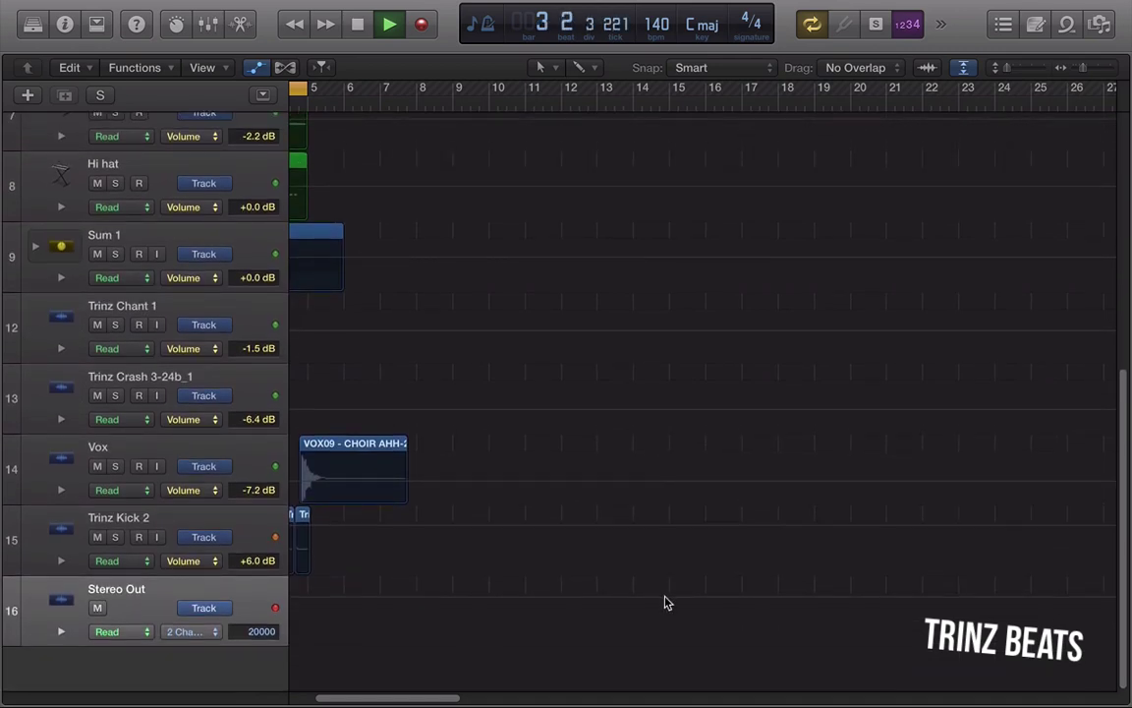
{"action": "left_click", "coordinate": [668, 602]}
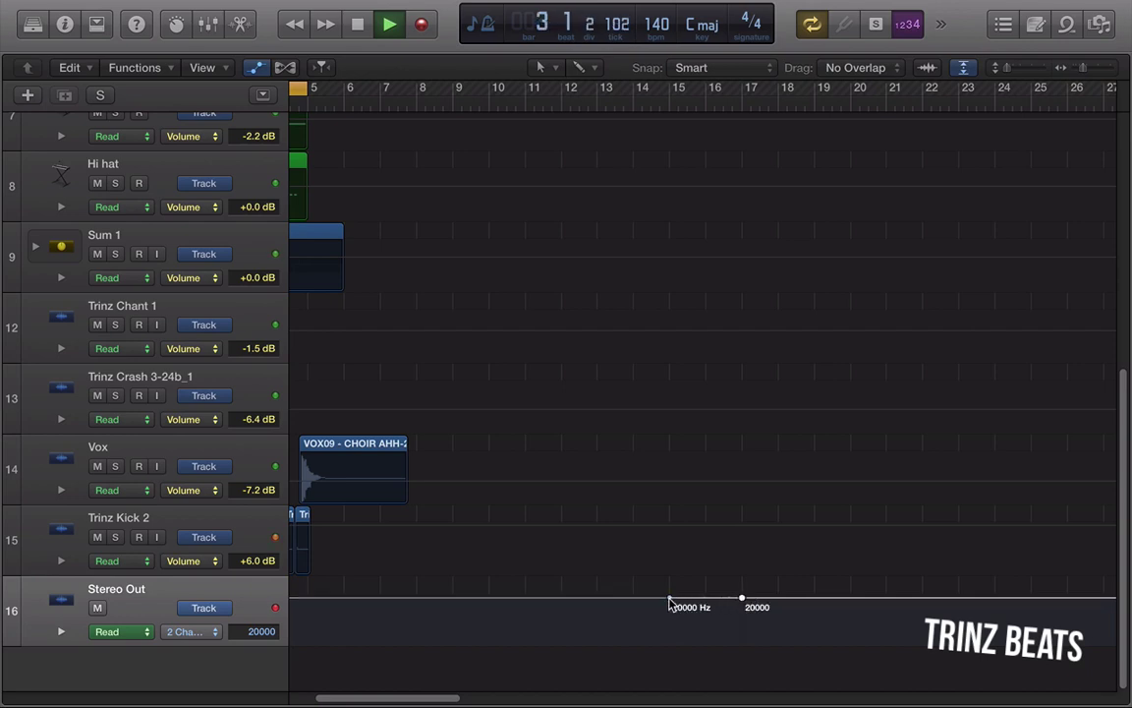
{"action": "left_click_drag", "start_coordinate": [668, 602], "coordinate": [606, 599]}
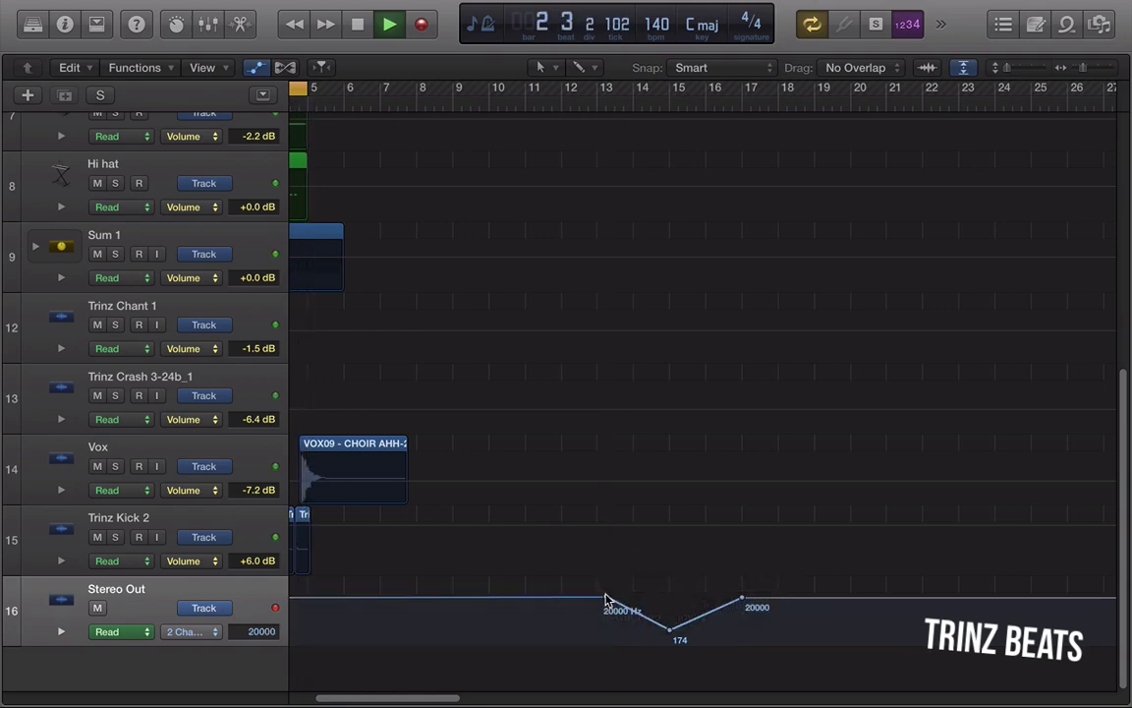
Move the start of the Stereo Out high-cut sweep back to bar 11 at 20000 Hz
{"action": "scroll", "coordinate": [605, 600], "scroll_direction": "up", "scroll_amount": 6}
{"action": "scroll", "coordinate": [605, 600], "scroll_direction": "down", "scroll_amount": 5}
{"action": "scroll", "coordinate": [605, 599], "scroll_direction": "down", "scroll_amount": 4}
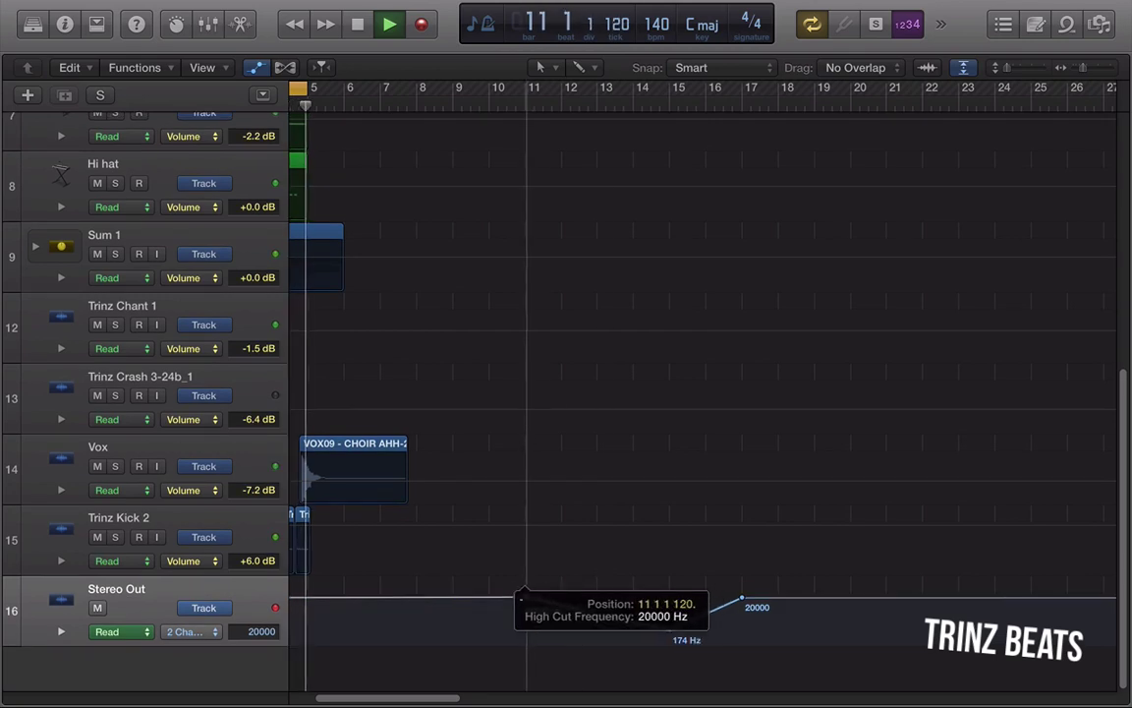
{"action": "scroll", "coordinate": [523, 603], "scroll_direction": "up", "scroll_amount": 5}
{"action": "scroll", "coordinate": [523, 602], "scroll_direction": "up", "scroll_amount": 7}
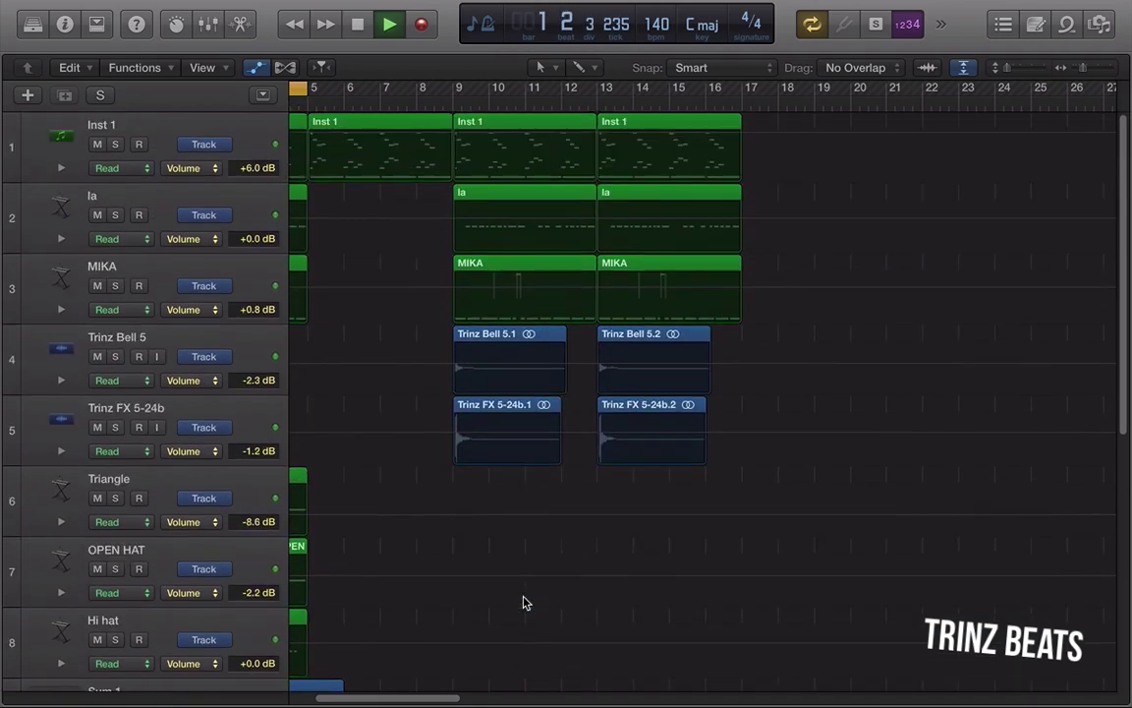
{"action": "scroll", "coordinate": [523, 603], "scroll_direction": "left", "scroll_amount": 4}
{"action": "scroll", "coordinate": [526, 601], "scroll_direction": "down", "scroll_amount": 13}
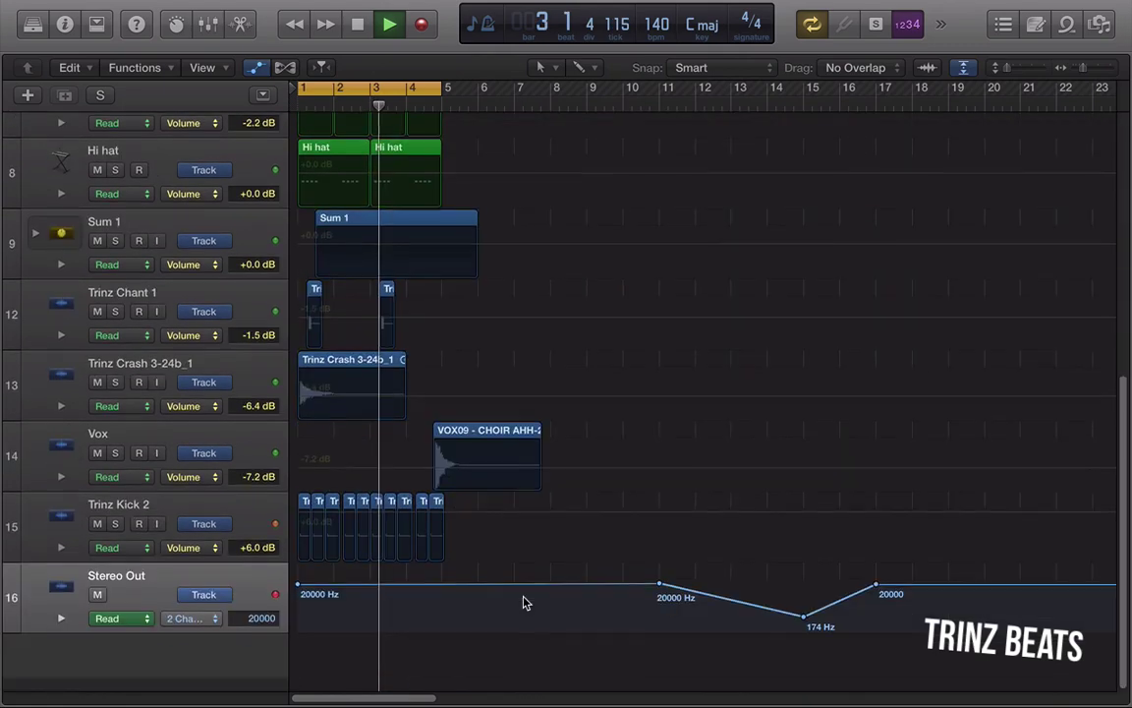
Bend the downward high-cut sweep with a 540 Hz point just after bar 13, and hide automation
{"action": "left_click_drag", "start_coordinate": [757, 620], "coordinate": [749, 624]}
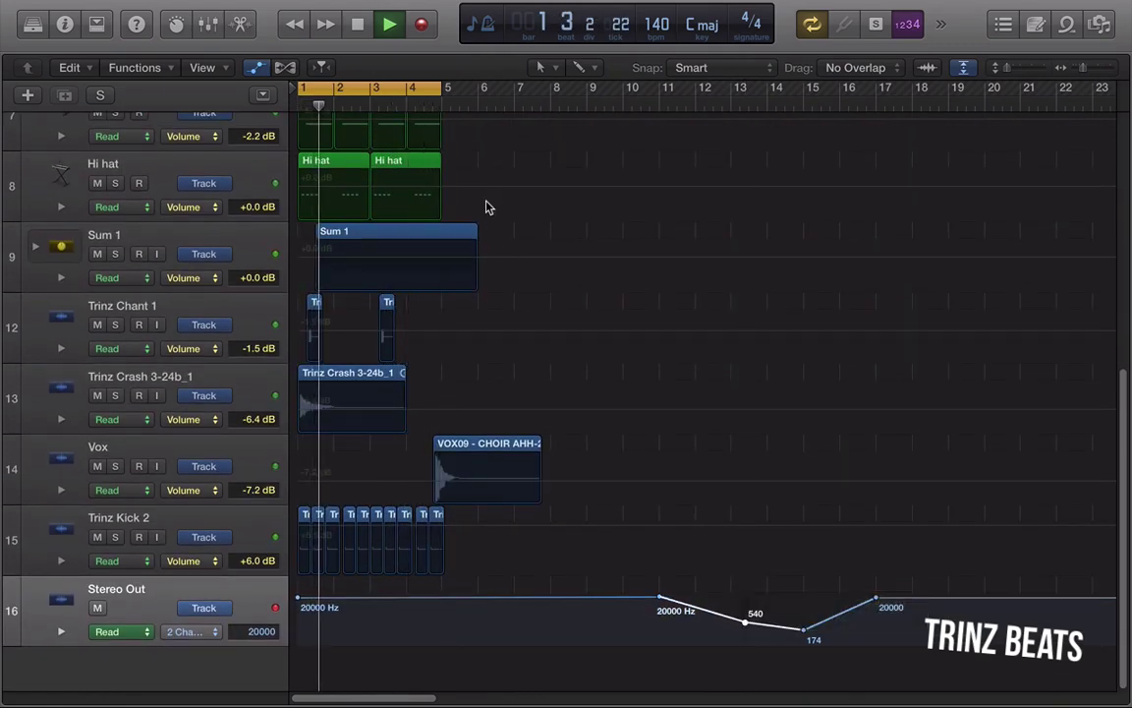
{"action": "scroll", "coordinate": [594, 379], "scroll_direction": "up", "scroll_amount": 3}
{"action": "scroll", "coordinate": [593, 380], "scroll_direction": "up", "scroll_amount": 5}
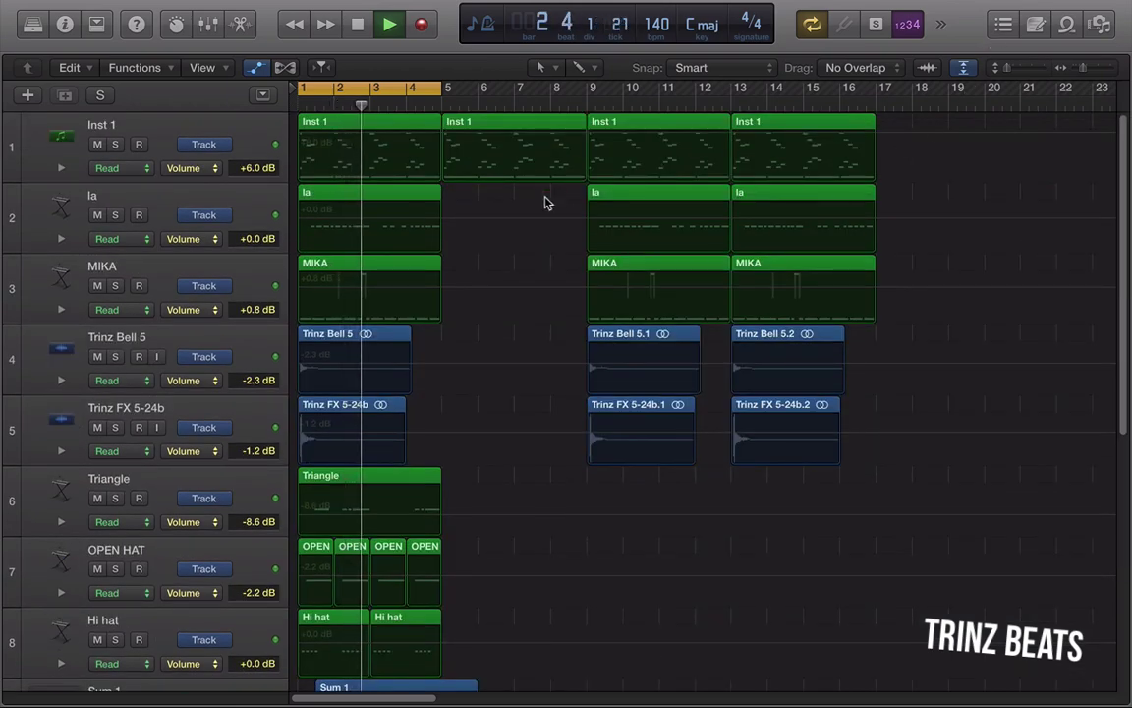
{"action": "left_click", "coordinate": [259, 67]}
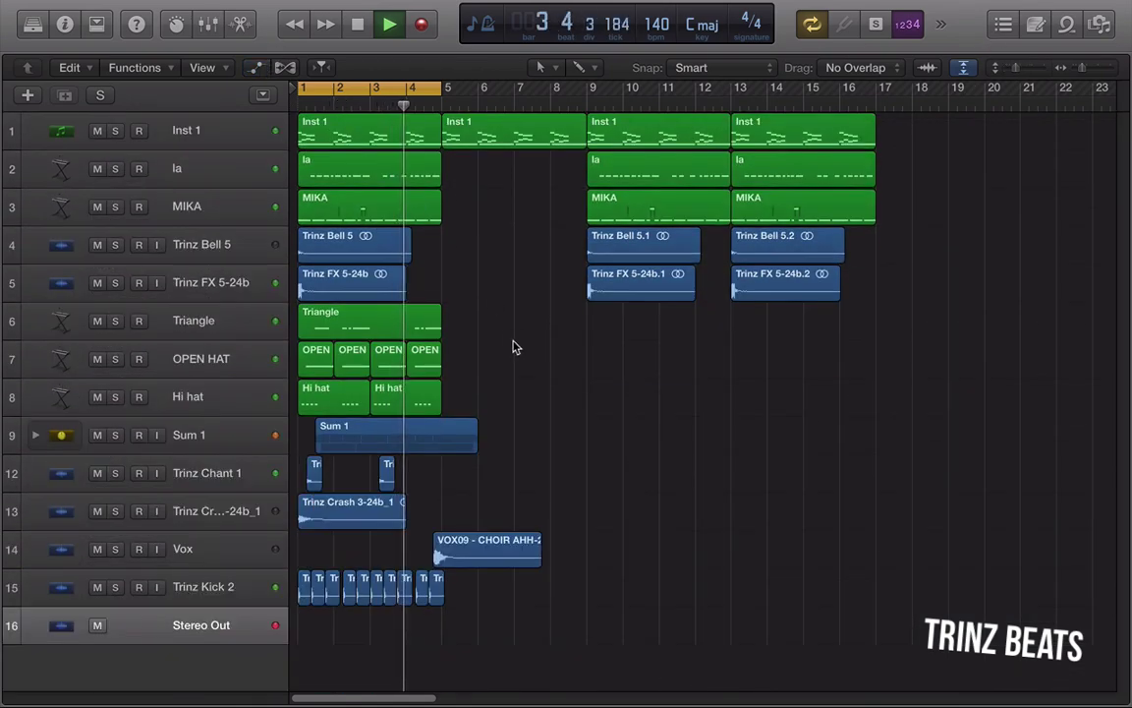
Copy the Triangle through Trinz Kick 2 regions to bars 17 and 21, and the bars 9–16 regions of the upper five tracks to bar 17
{"action": "left_click_drag", "start_coordinate": [494, 316], "coordinate": [264, 669]}
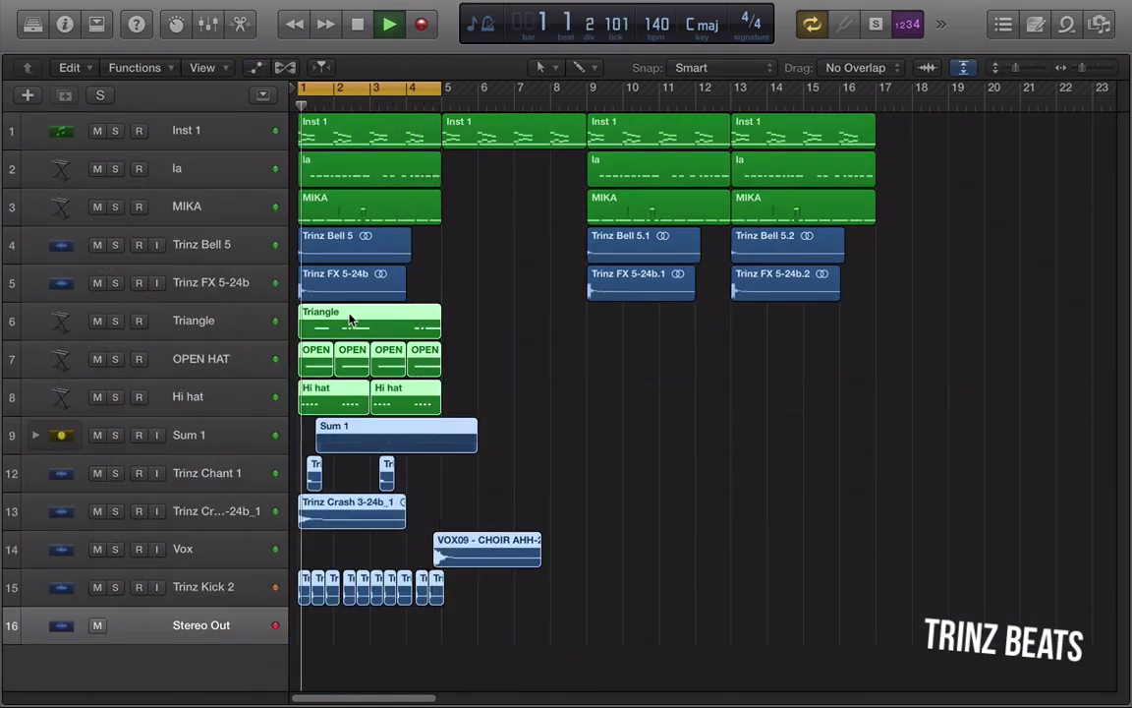
{"action": "left_click_drag", "start_coordinate": [351, 320], "coordinate": [865, 337]}
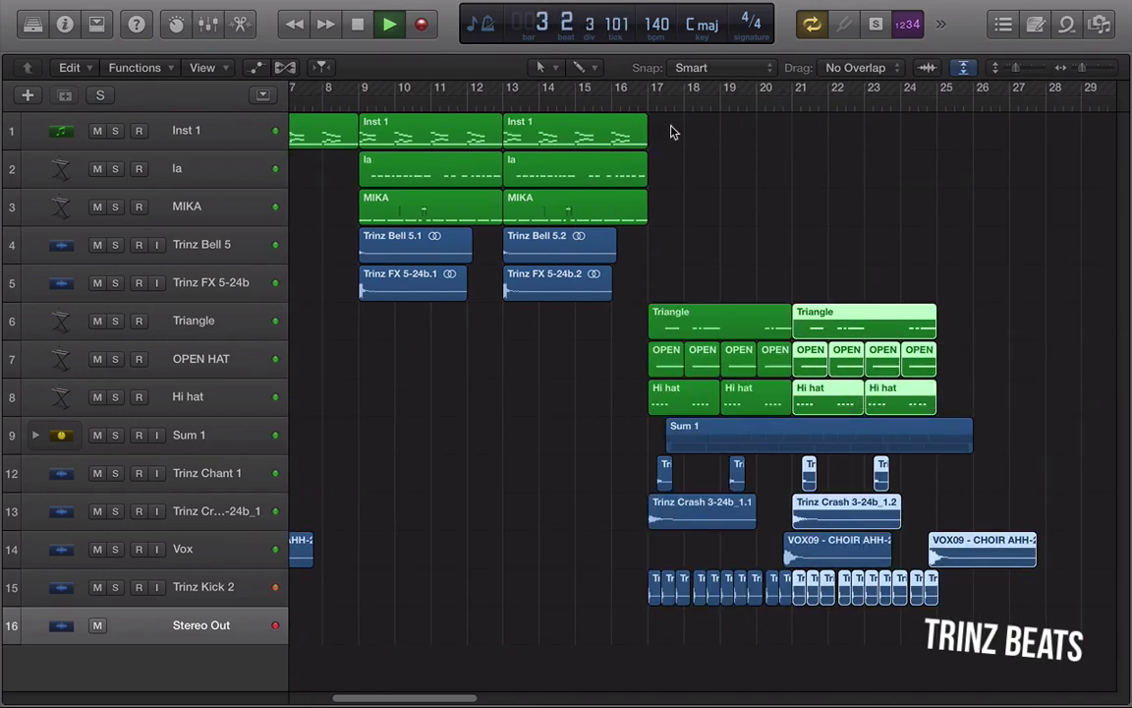
{"action": "left_click_drag", "start_coordinate": [645, 114], "coordinate": [344, 291]}
{"action": "left_click_drag", "start_coordinate": [458, 144], "coordinate": [748, 146]}
Stop playback and delete all the original loop regions at the song's start except those on Inst 1
{"action": "left_click", "coordinate": [359, 26]}
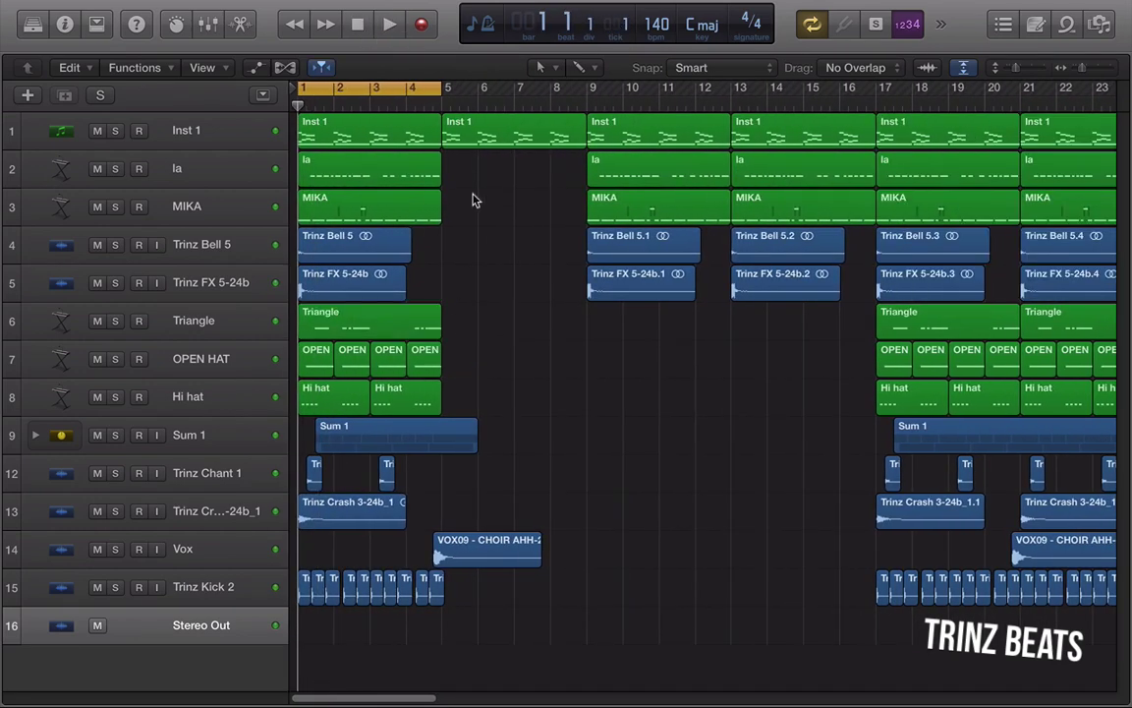
{"action": "left_click_drag", "start_coordinate": [476, 174], "coordinate": [280, 651]}
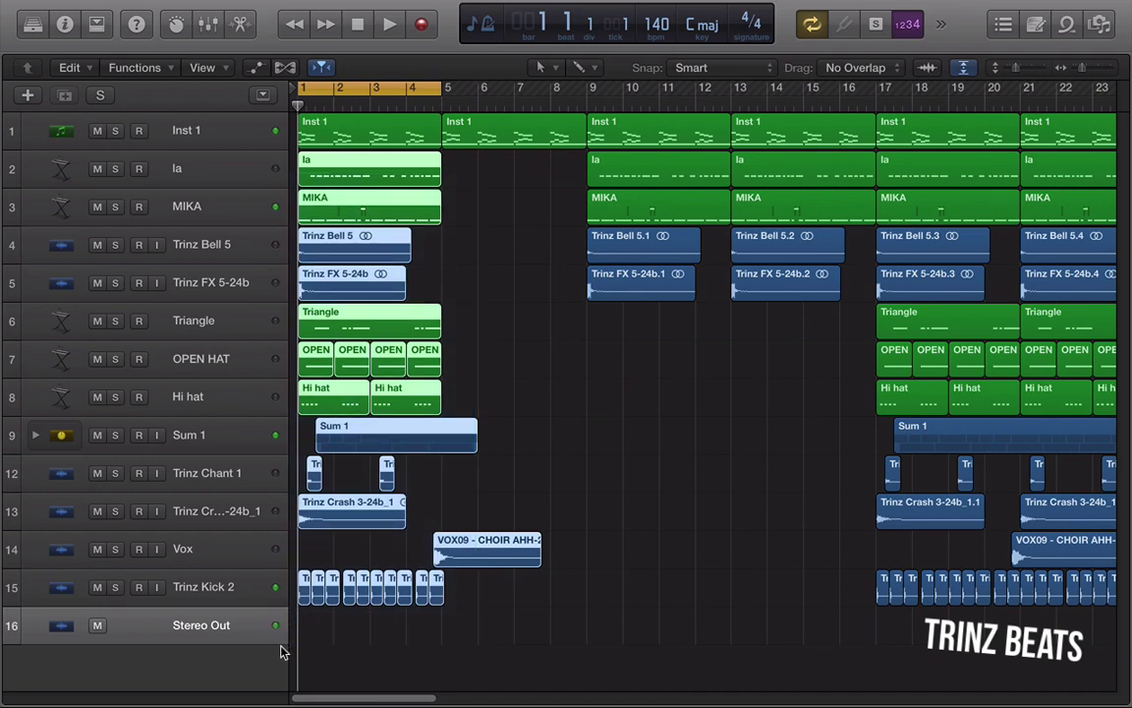
{"action": "key", "text": "Delete"}
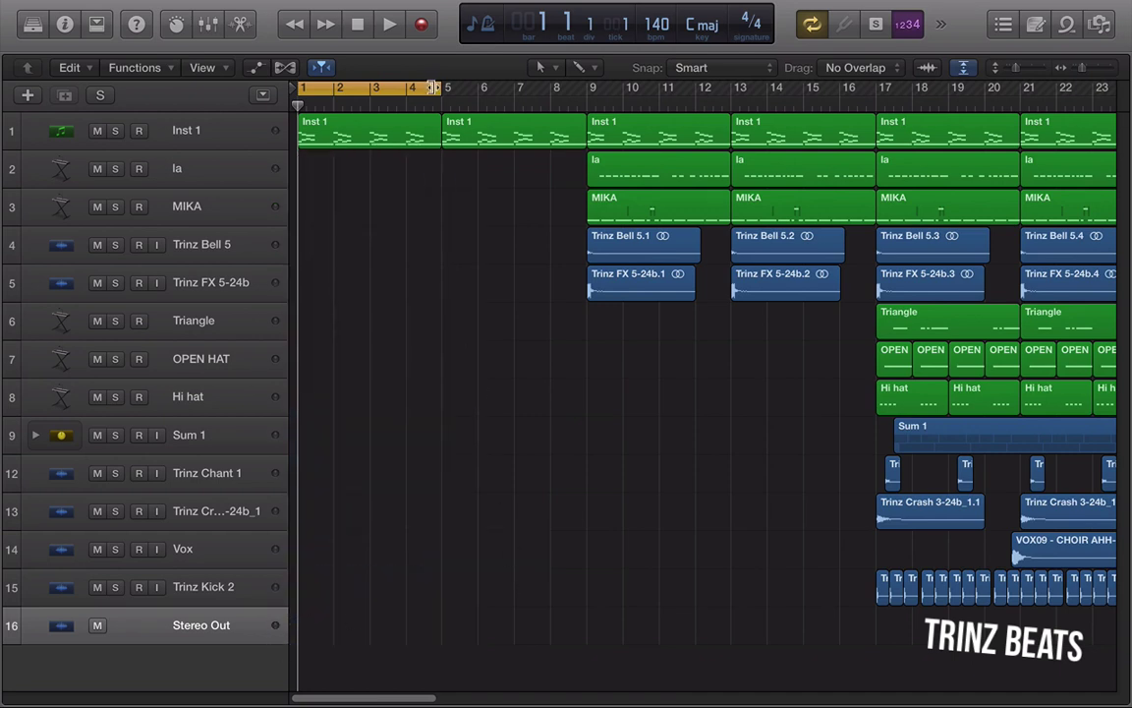
Extend the cycle range to bar 25, play the arrangement from the start, and fit all of its regions in view
{"action": "left_click_drag", "start_coordinate": [433, 87], "coordinate": [1037, 125]}
{"action": "key", "text": "space"}
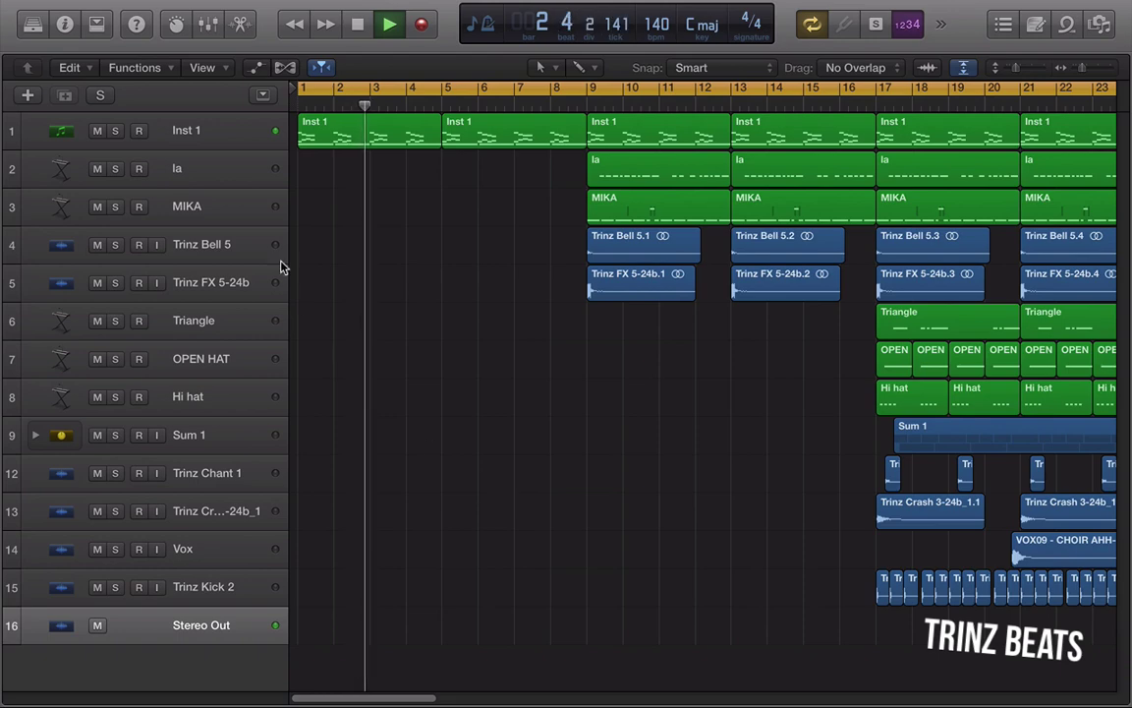
{"action": "left_click", "coordinate": [228, 137]}
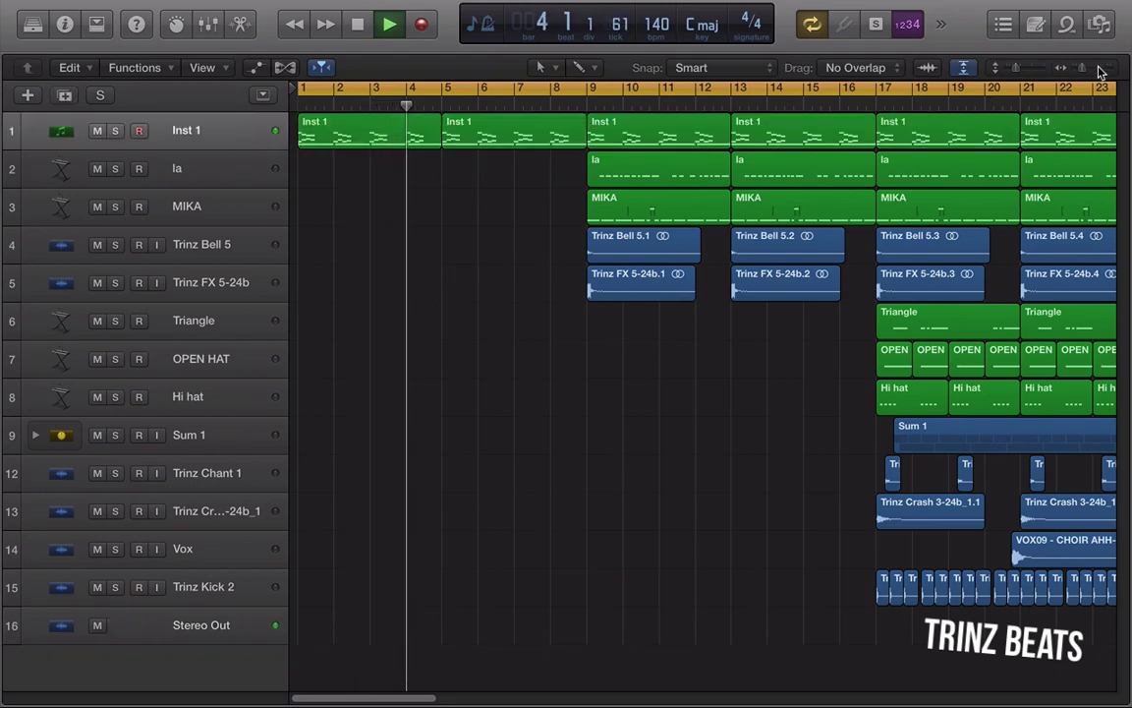
{"action": "left_click_drag", "start_coordinate": [1083, 69], "coordinate": [1081, 70]}
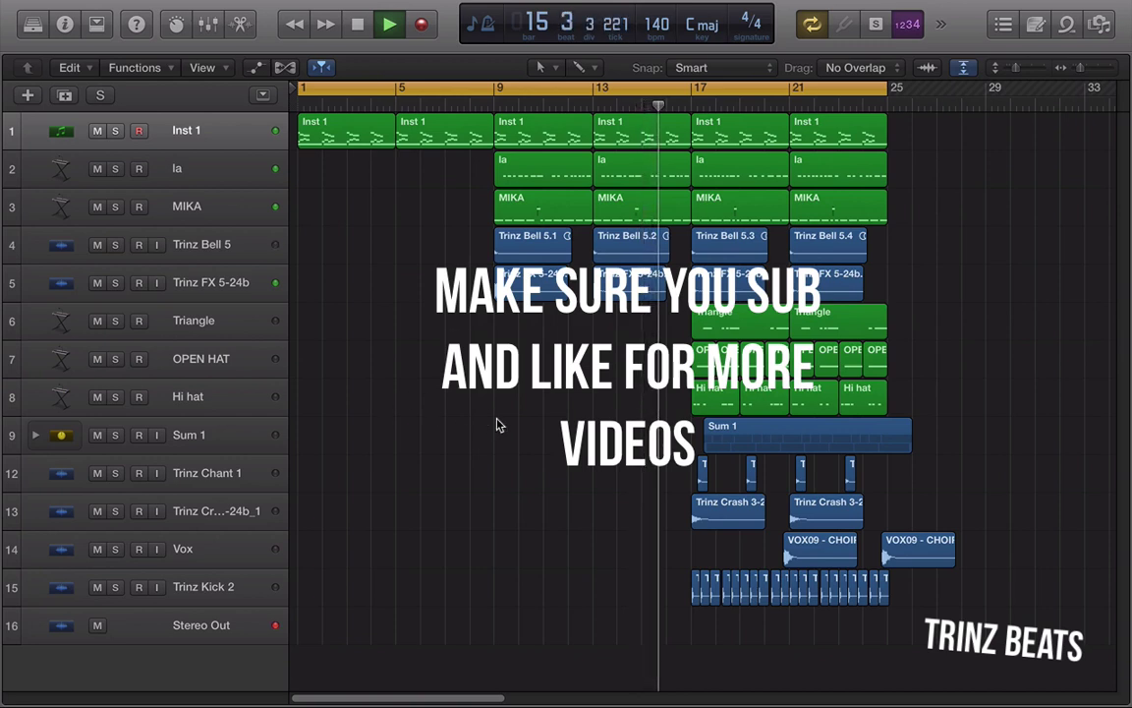
Split the Inst 1, la and MIKA regions at bar 16 and delete their bar 16 sections
{"action": "left_click_drag", "start_coordinate": [683, 249], "coordinate": [678, 126]}
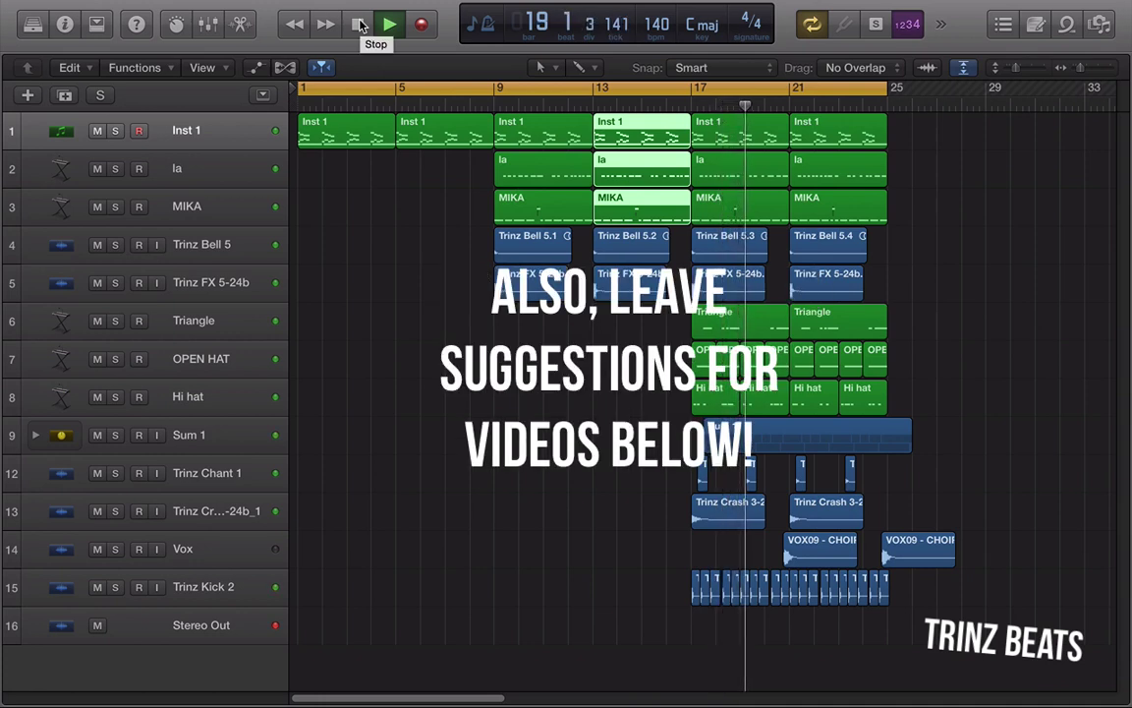
{"action": "left_click", "coordinate": [360, 26]}
{"action": "left_click", "coordinate": [666, 106]}
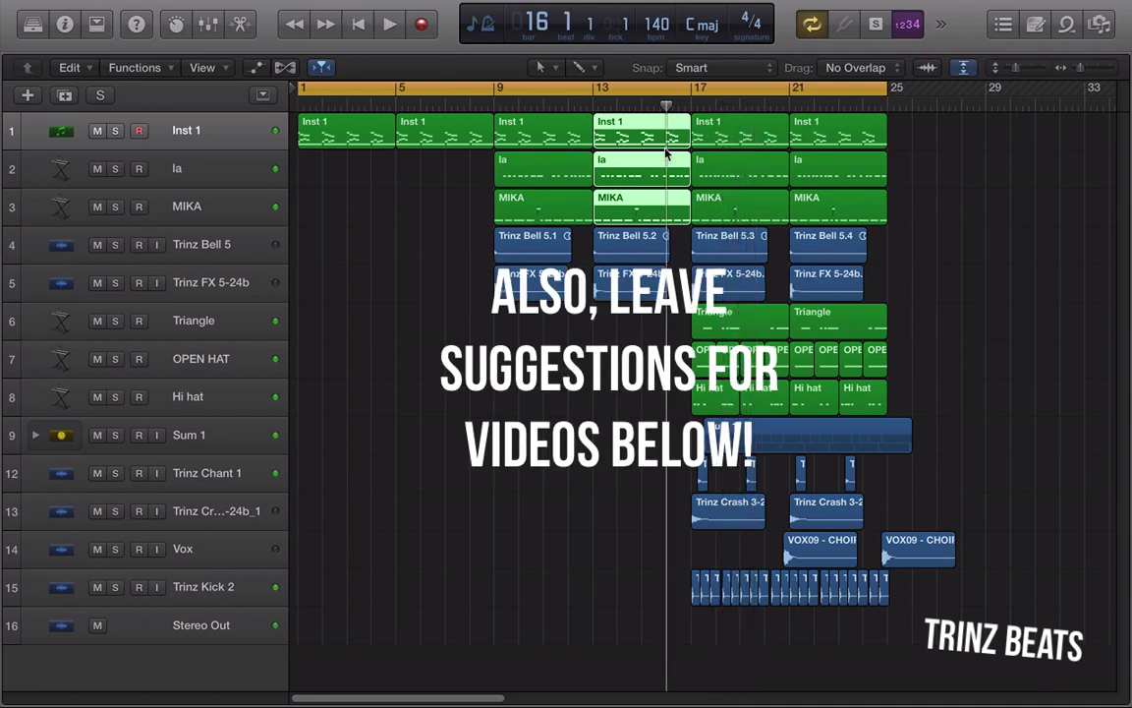
{"action": "key", "text": "super+t"}
{"action": "left_click", "coordinate": [701, 257]}
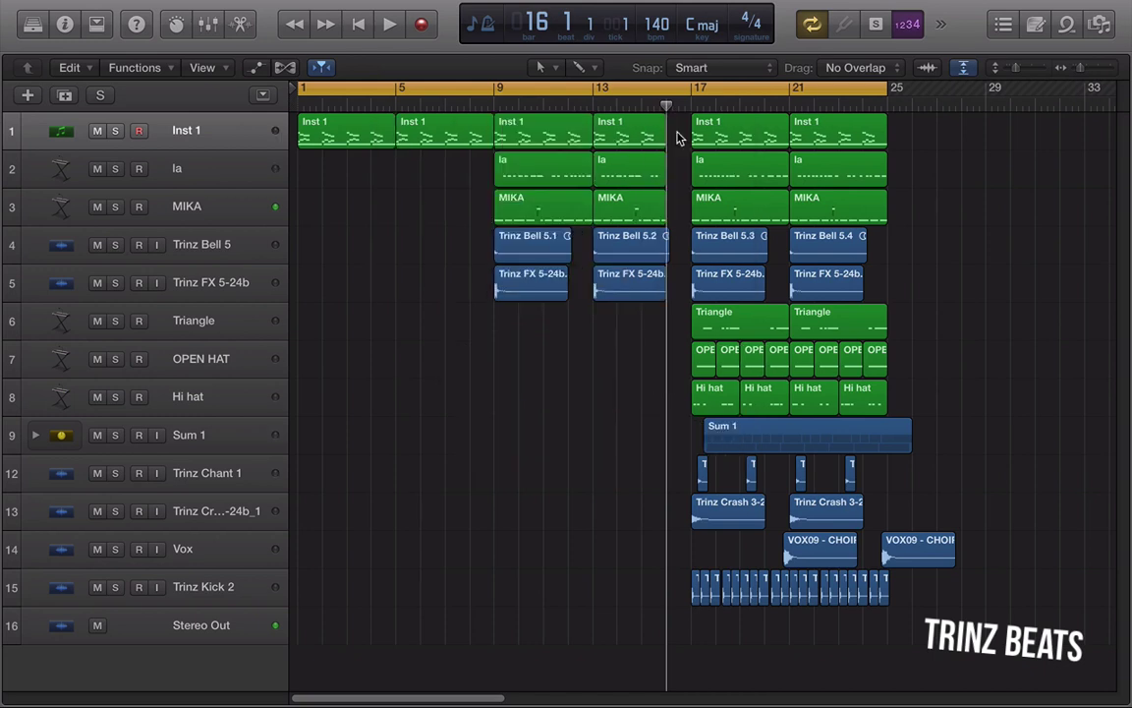
Play the transition from bar 15 and set the cycle range to bars 17 to 25
{"action": "key", "text": "comma"}
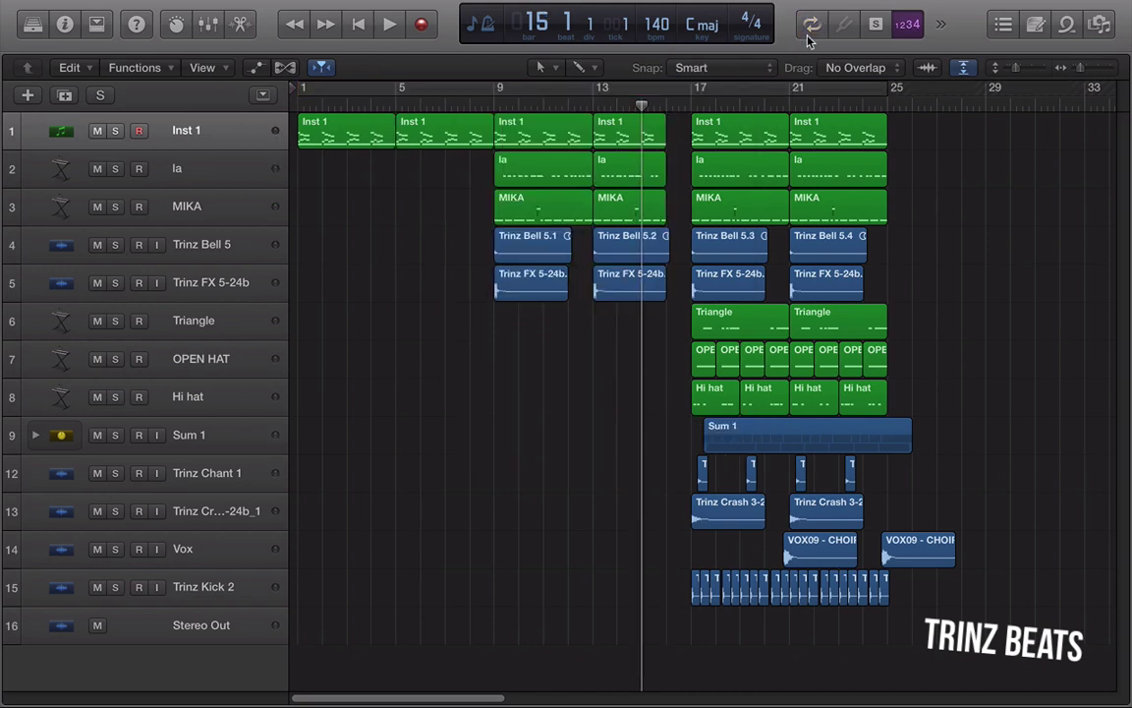
{"action": "key", "text": "space"}
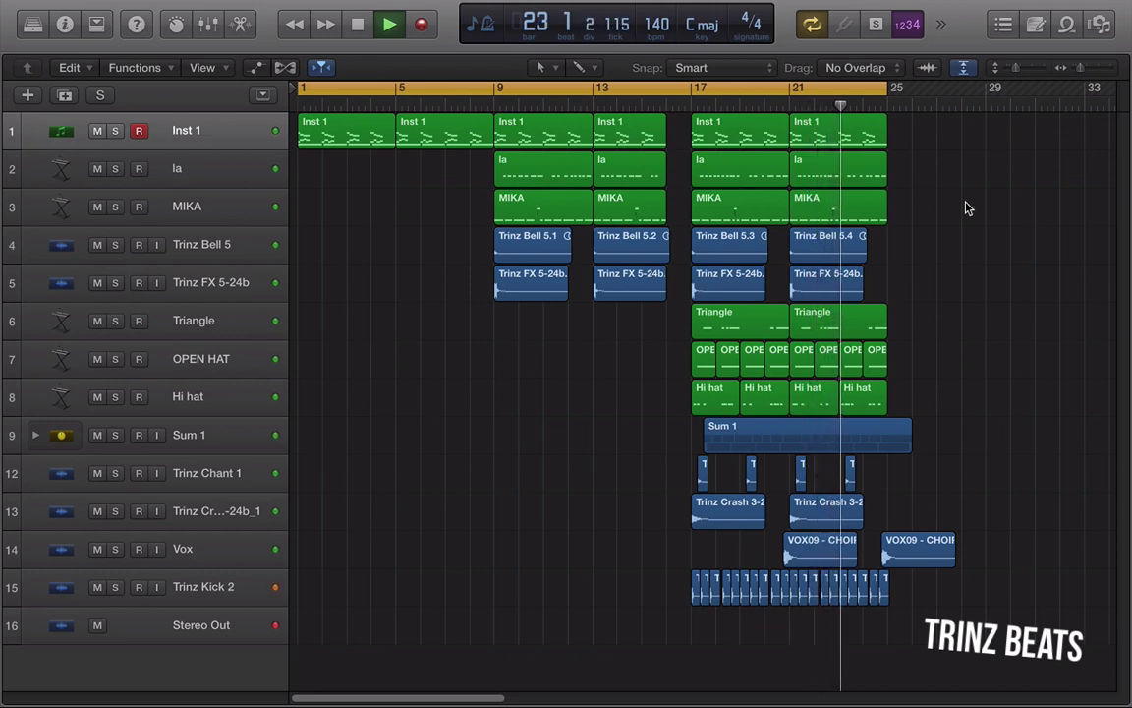
{"action": "left_click_drag", "start_coordinate": [303, 87], "coordinate": [693, 119]}
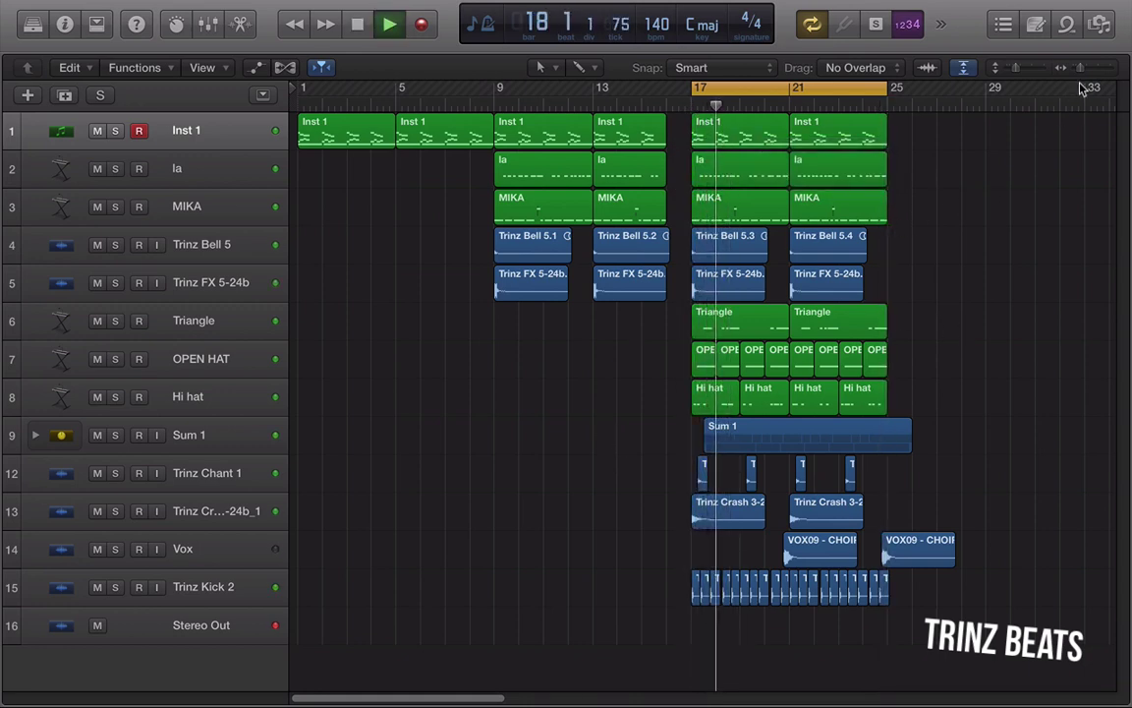
Extend the start of the cycle range back to bar 1 so playback loops the whole arrangement up to bar 25
{"action": "left_click_drag", "start_coordinate": [1081, 69], "coordinate": [1077, 90]}
{"action": "scroll", "coordinate": [1008, 306], "scroll_direction": "right", "scroll_amount": 3}
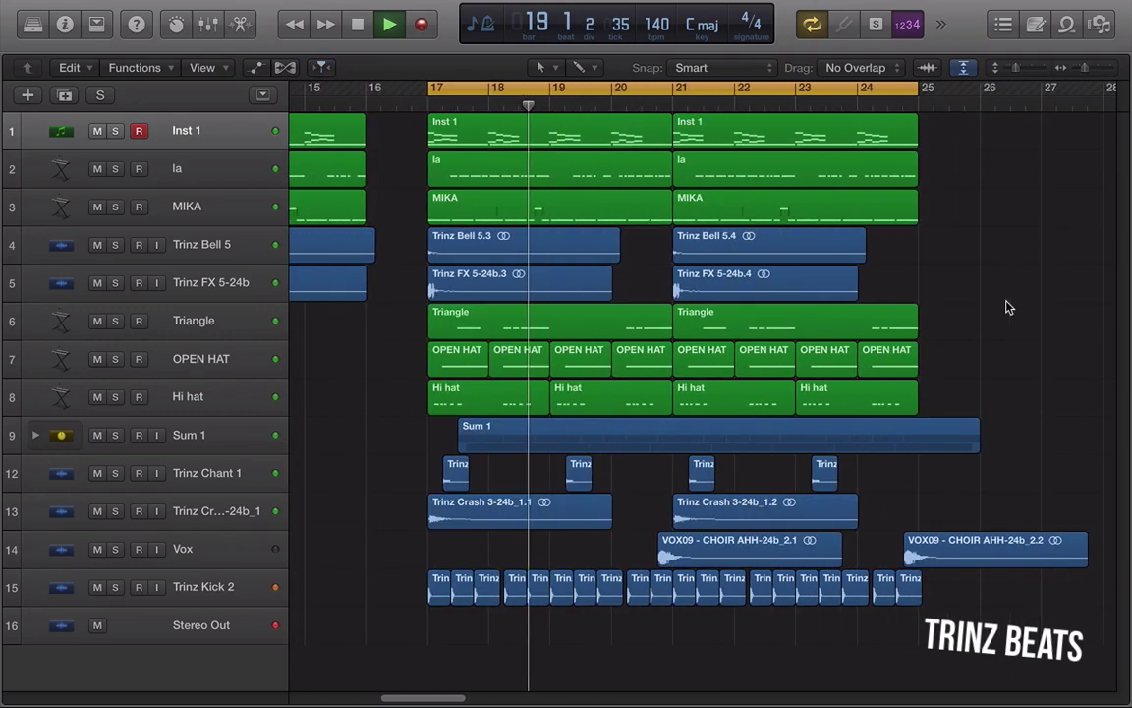
{"action": "scroll", "coordinate": [1008, 306], "scroll_direction": "left", "scroll_amount": 4}
{"action": "scroll", "coordinate": [1008, 305], "scroll_direction": "right", "scroll_amount": 1}
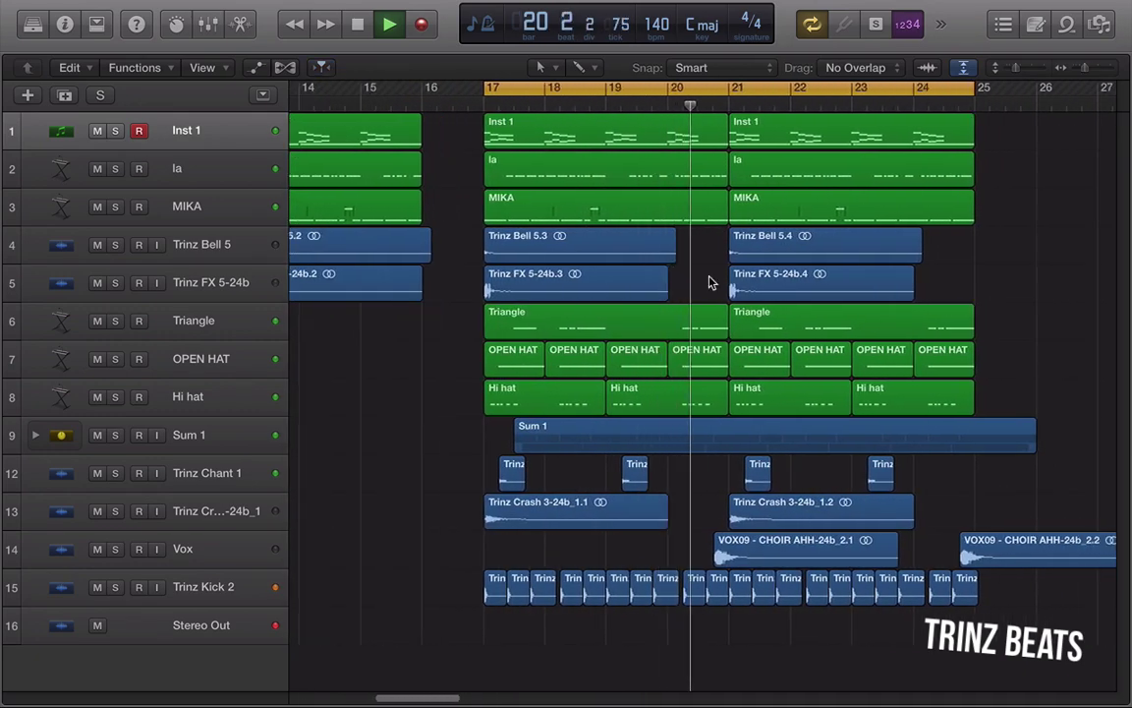
{"action": "scroll", "coordinate": [728, 265], "scroll_direction": "left", "scroll_amount": 5}
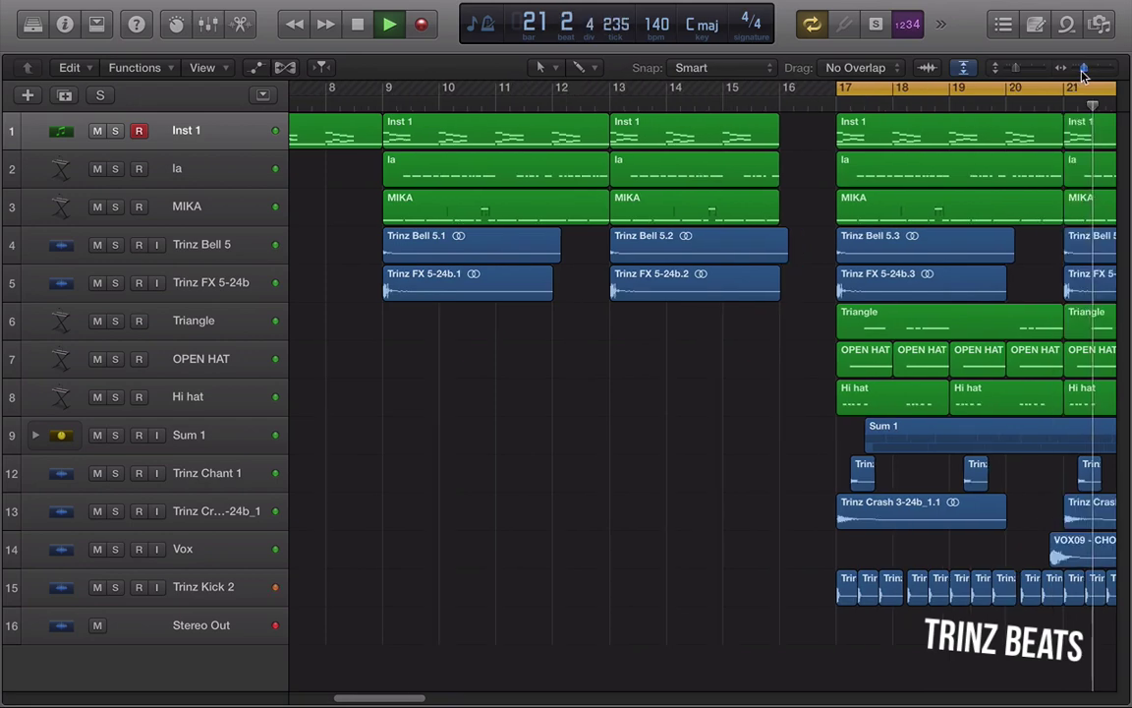
{"action": "left_click_drag", "start_coordinate": [1084, 74], "coordinate": [1078, 76]}
{"action": "left_click_drag", "start_coordinate": [678, 88], "coordinate": [295, 196]}
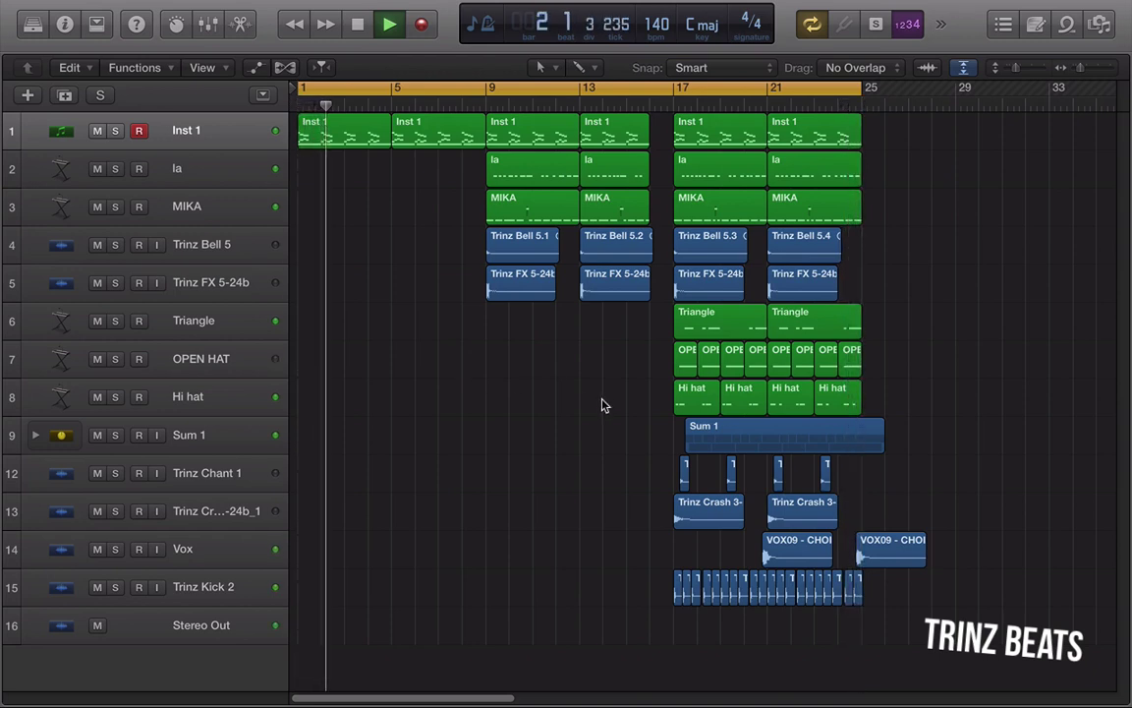
Move the earlier VOX09 choir region on the Vox track back four bars to just before bar 17, and deselect it
{"action": "left_click_drag", "start_coordinate": [789, 552], "coordinate": [692, 554]}
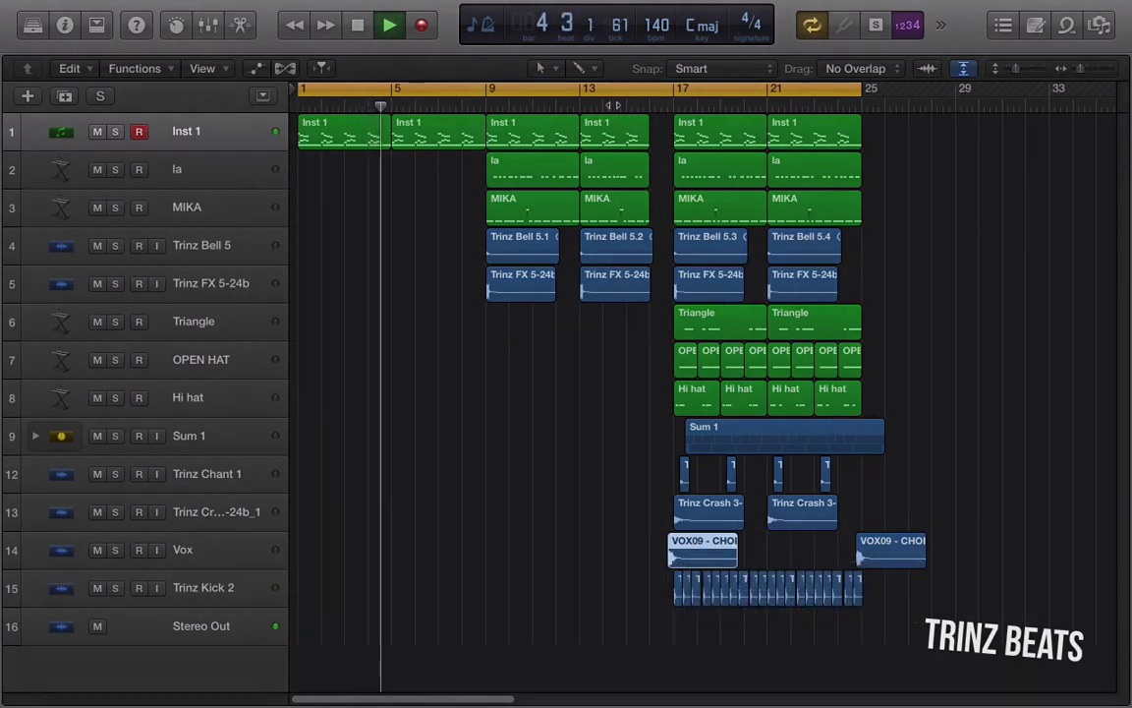
{"action": "left_click", "coordinate": [537, 546]}
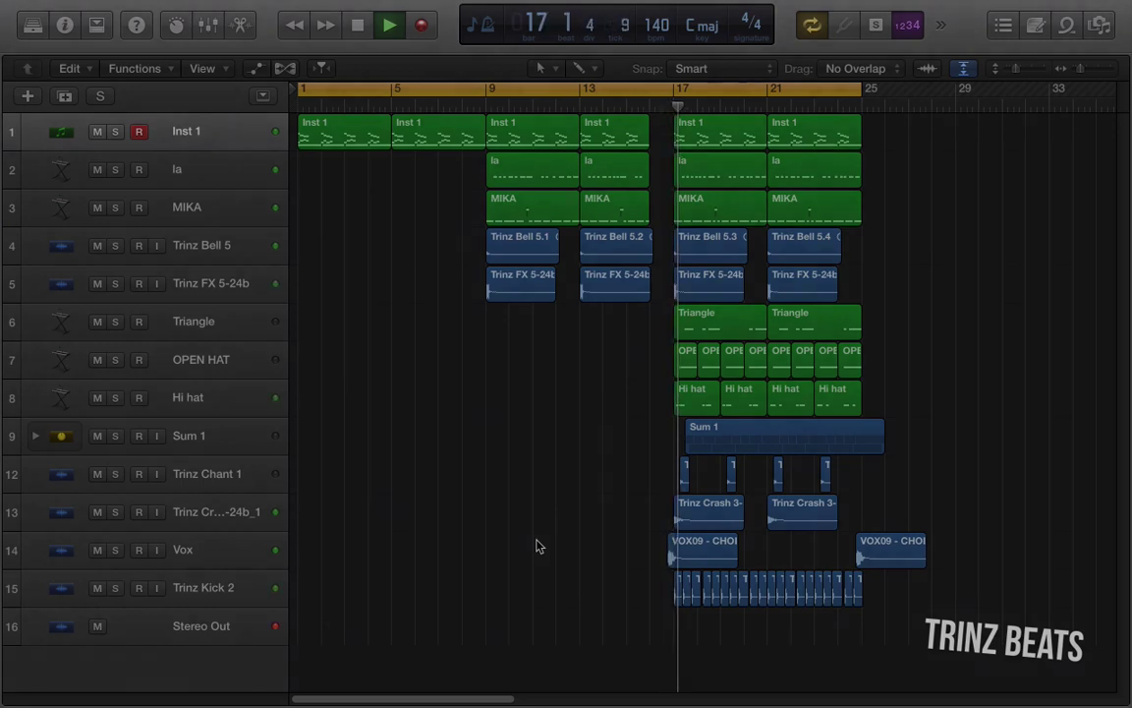
{"action": "scroll", "coordinate": [537, 547], "scroll_direction": "right", "scroll_amount": 3}
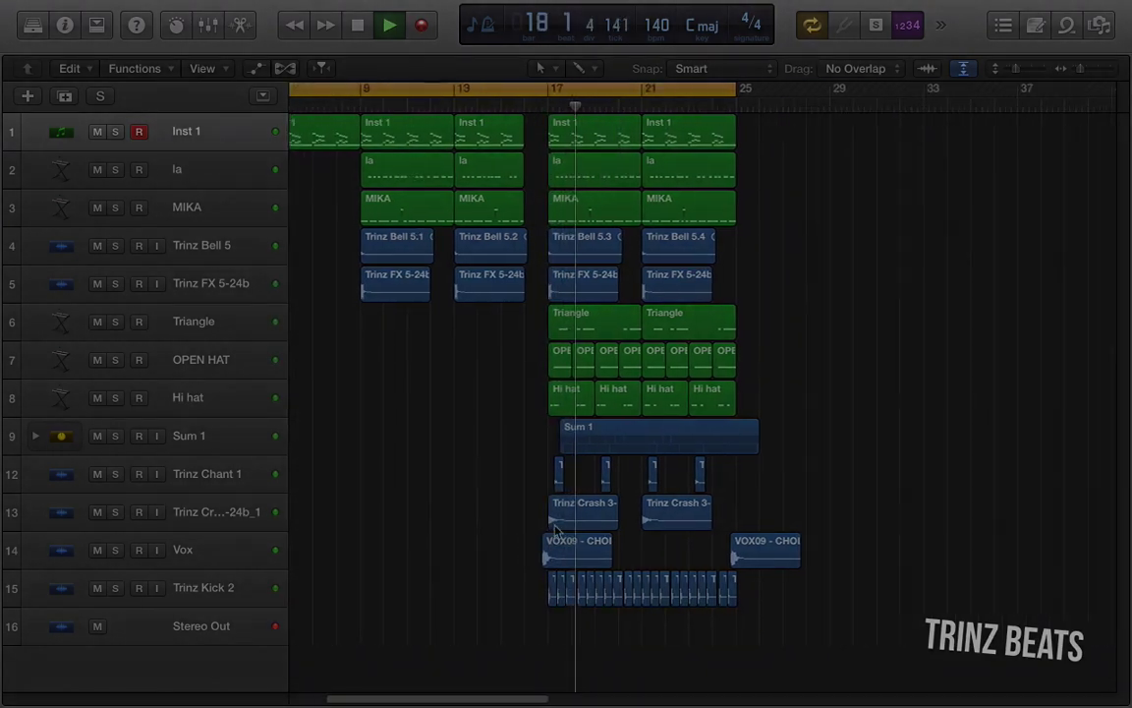
{"action": "left_click", "coordinate": [1018, 71]}
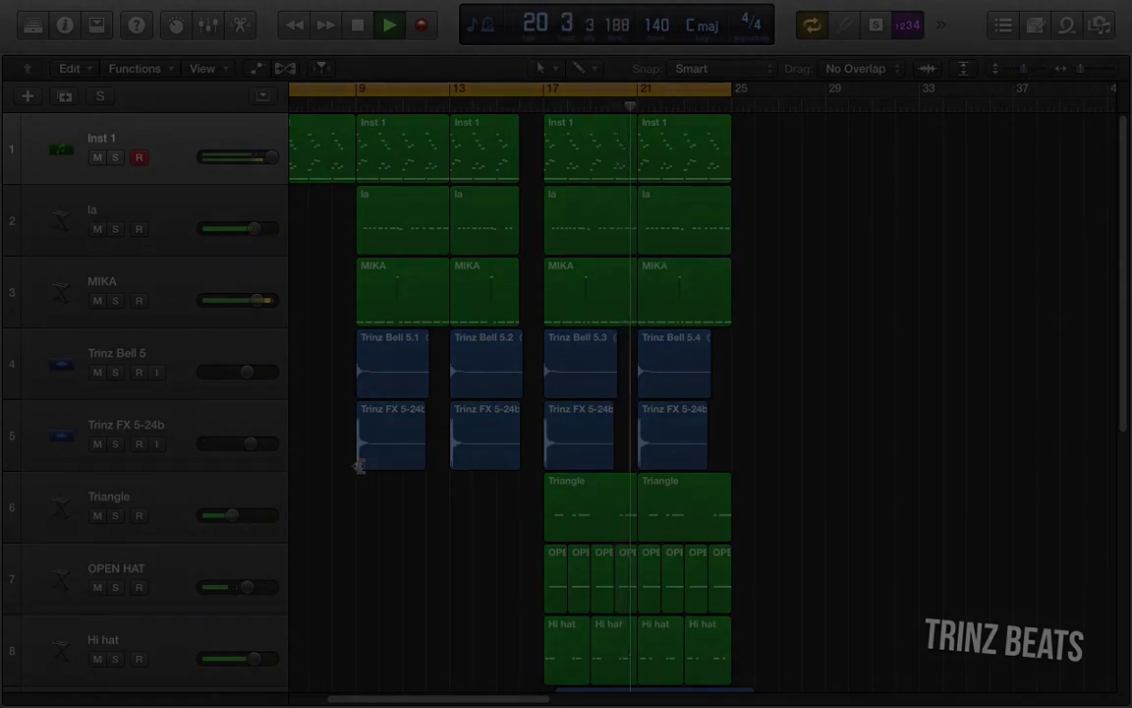
{"action": "scroll", "coordinate": [360, 465], "scroll_direction": "down", "scroll_amount": 3}
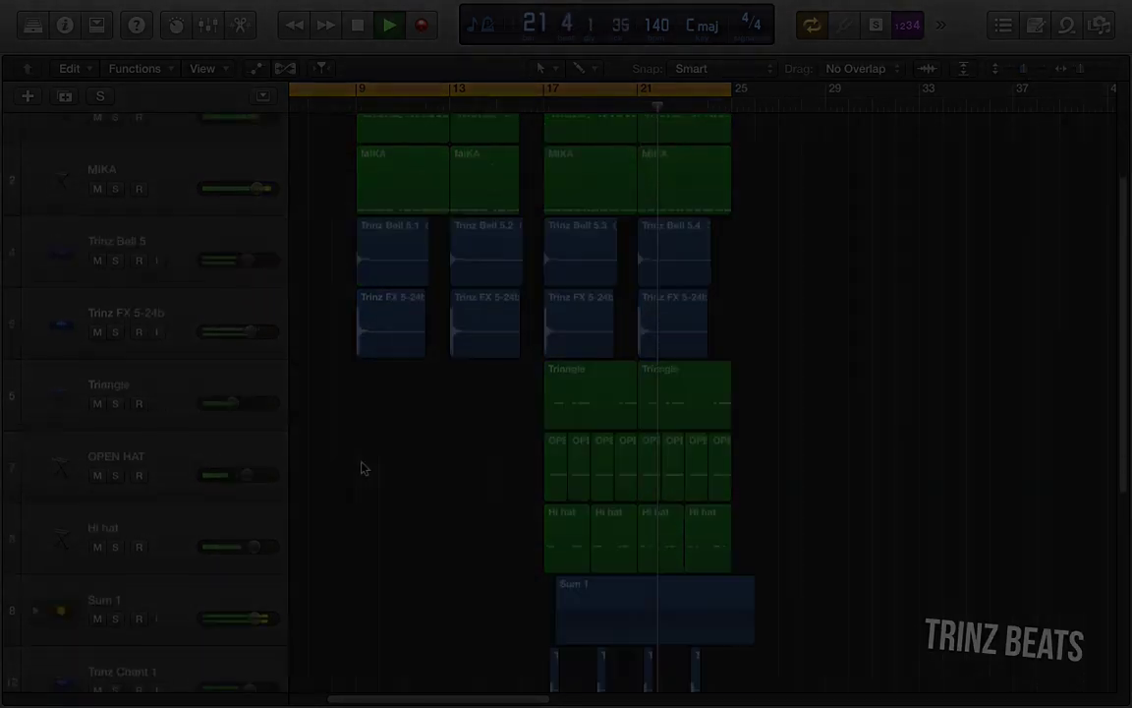
{"action": "scroll", "coordinate": [360, 468], "scroll_direction": "down", "scroll_amount": 5}
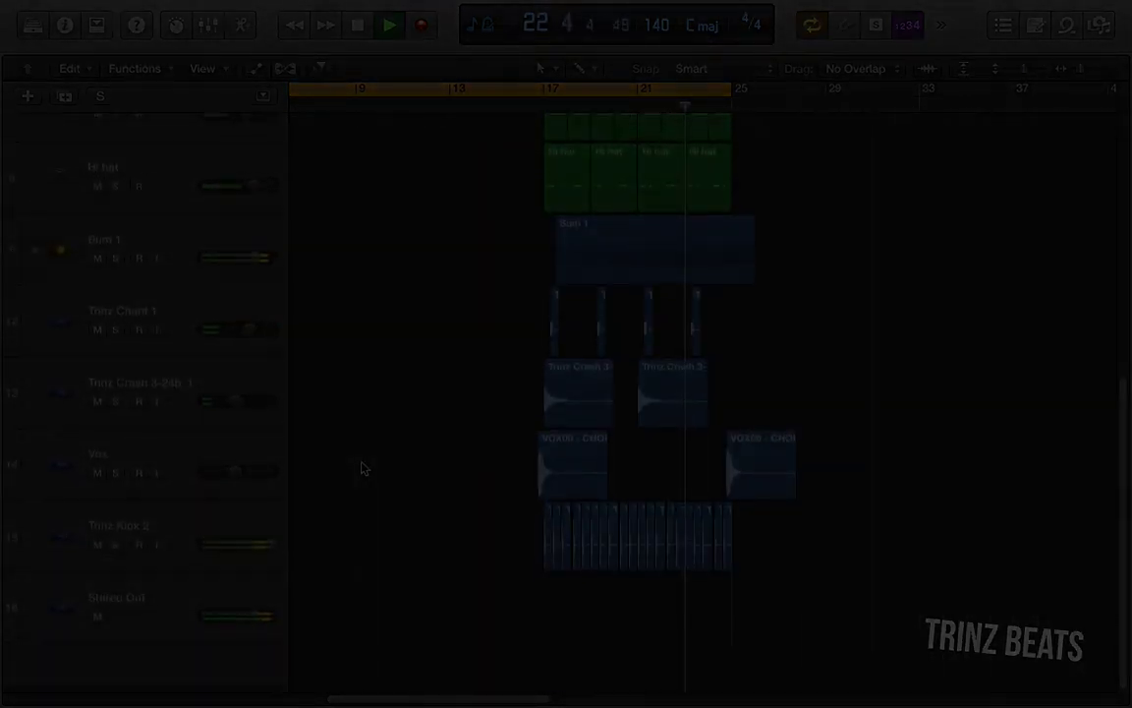